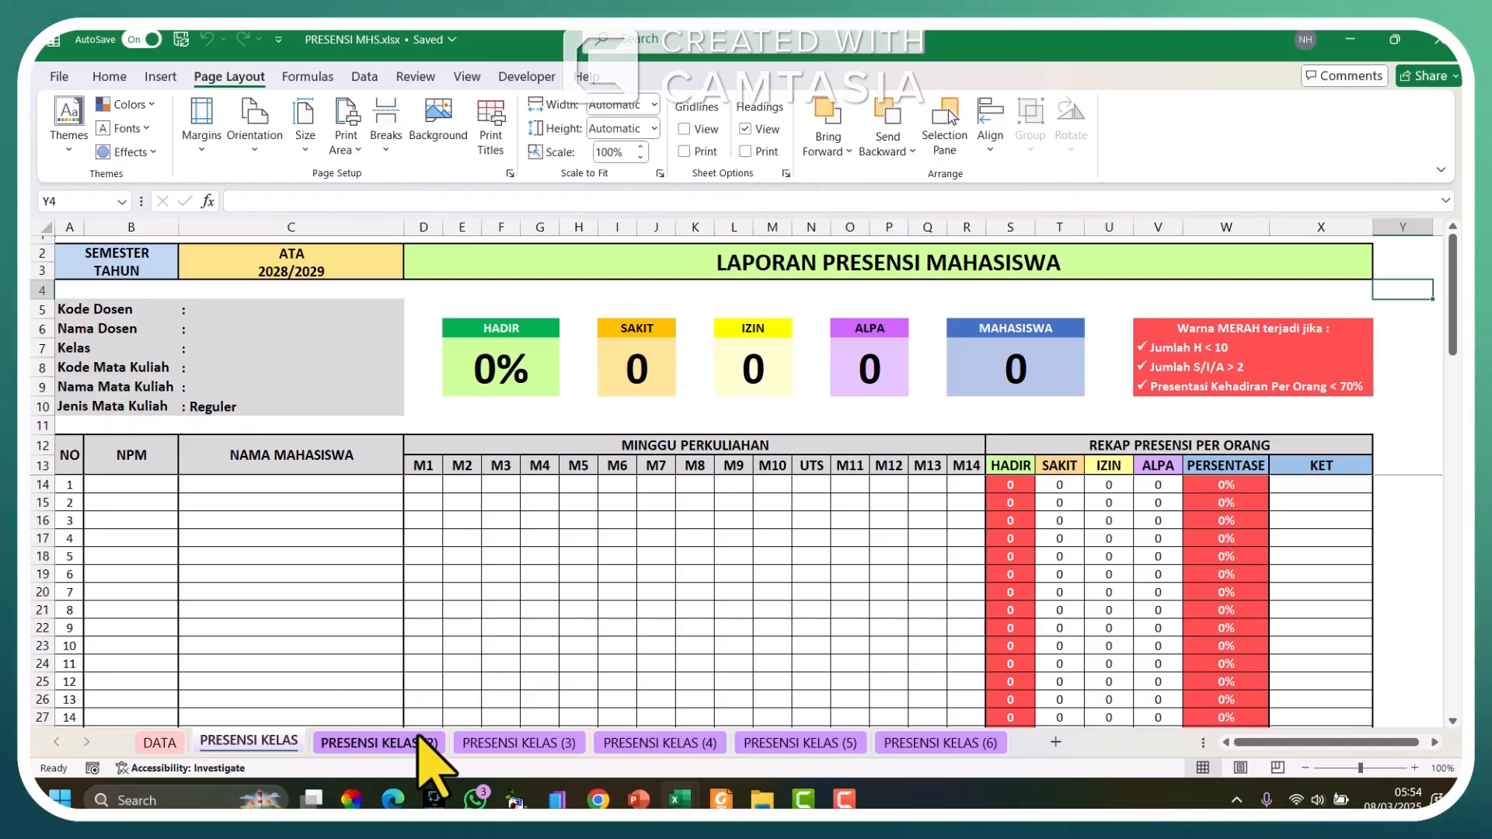
Step: Duplicate the PRESENSI KELAS sheet to the end of the workbook as PRESENSI KELAS (7)
right_click(261, 742)
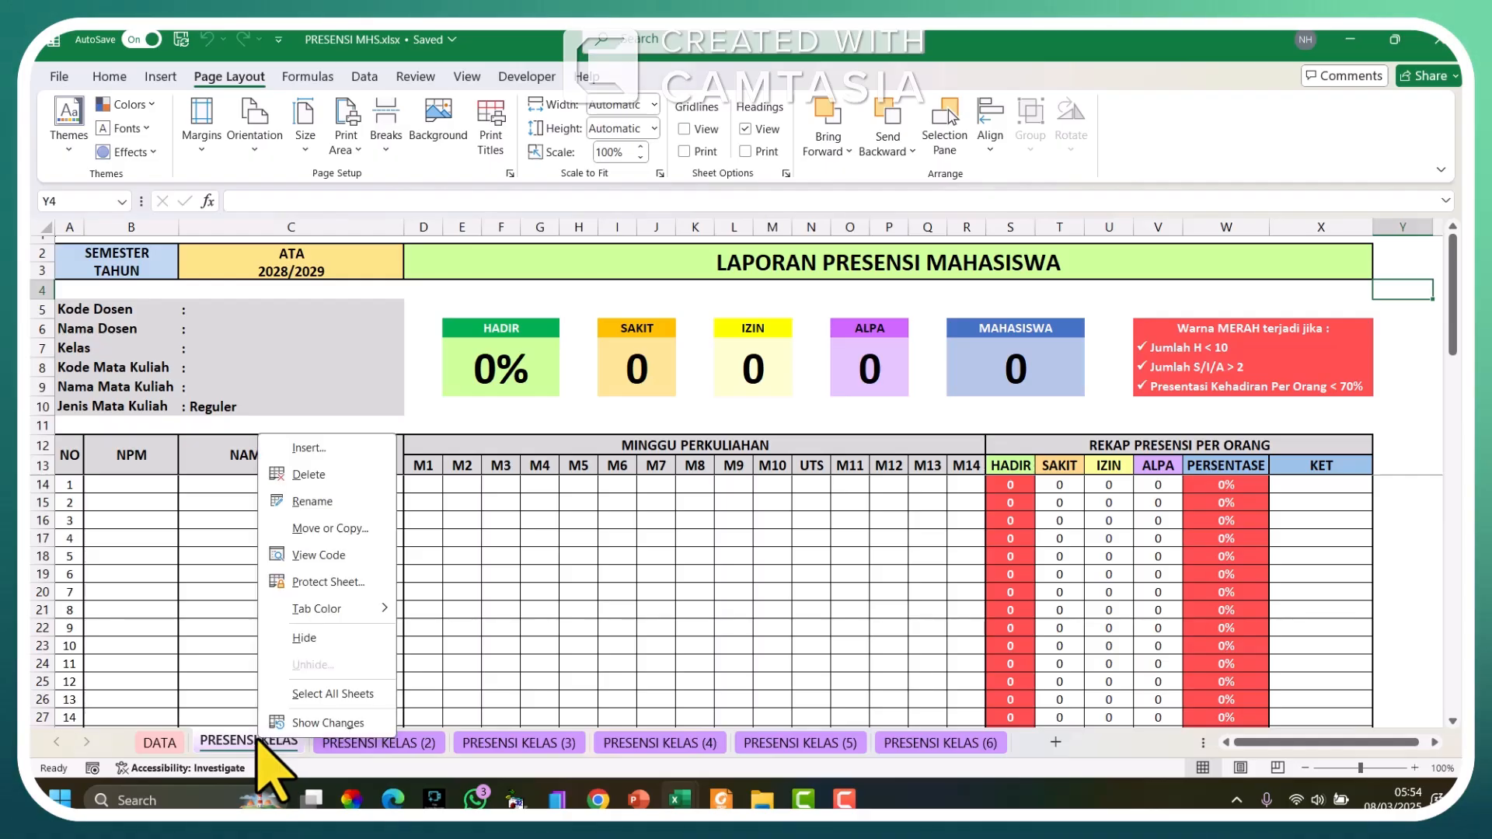
click(329, 528)
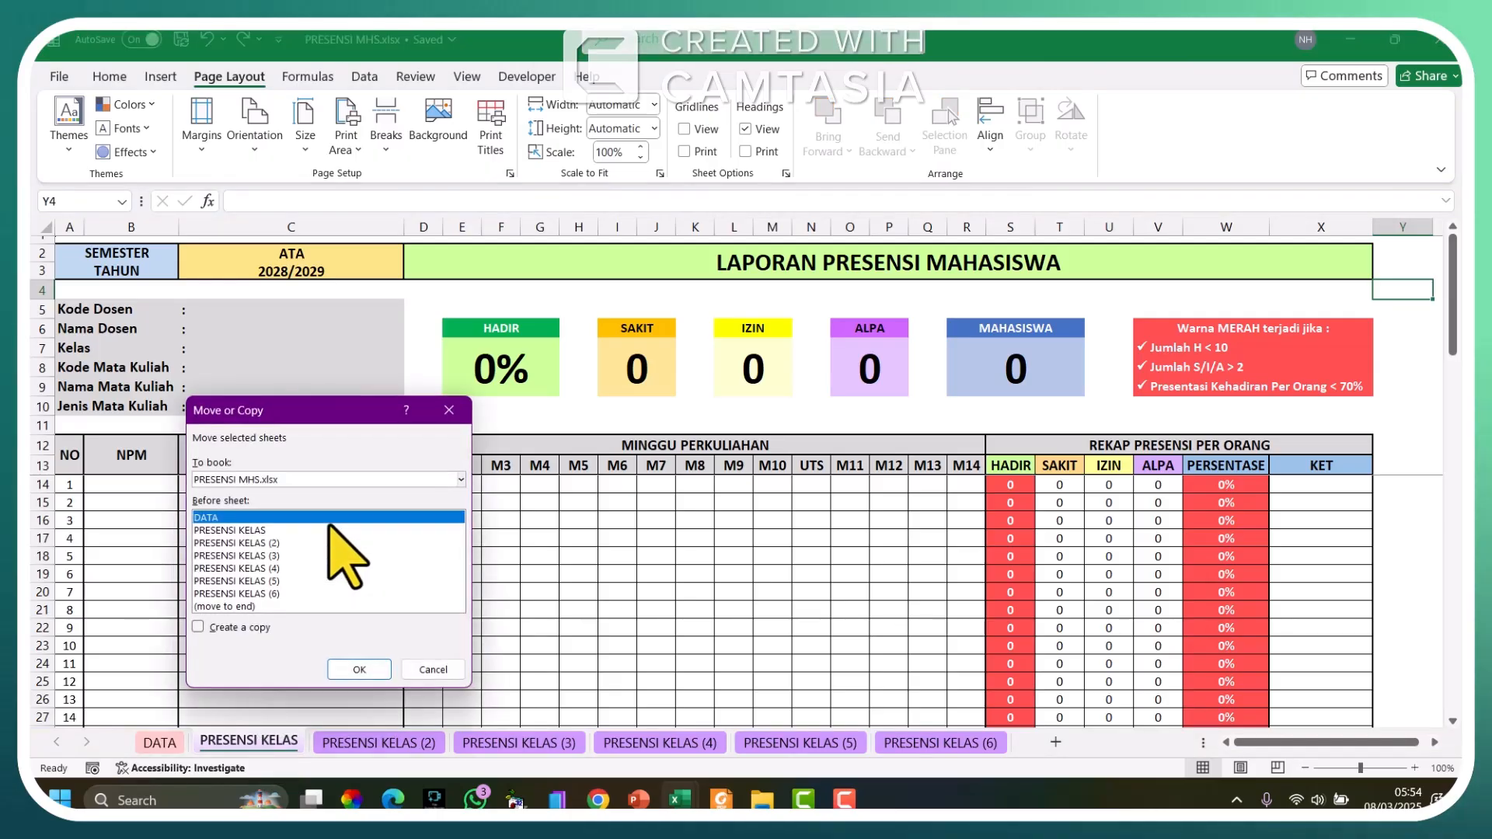
click(225, 606)
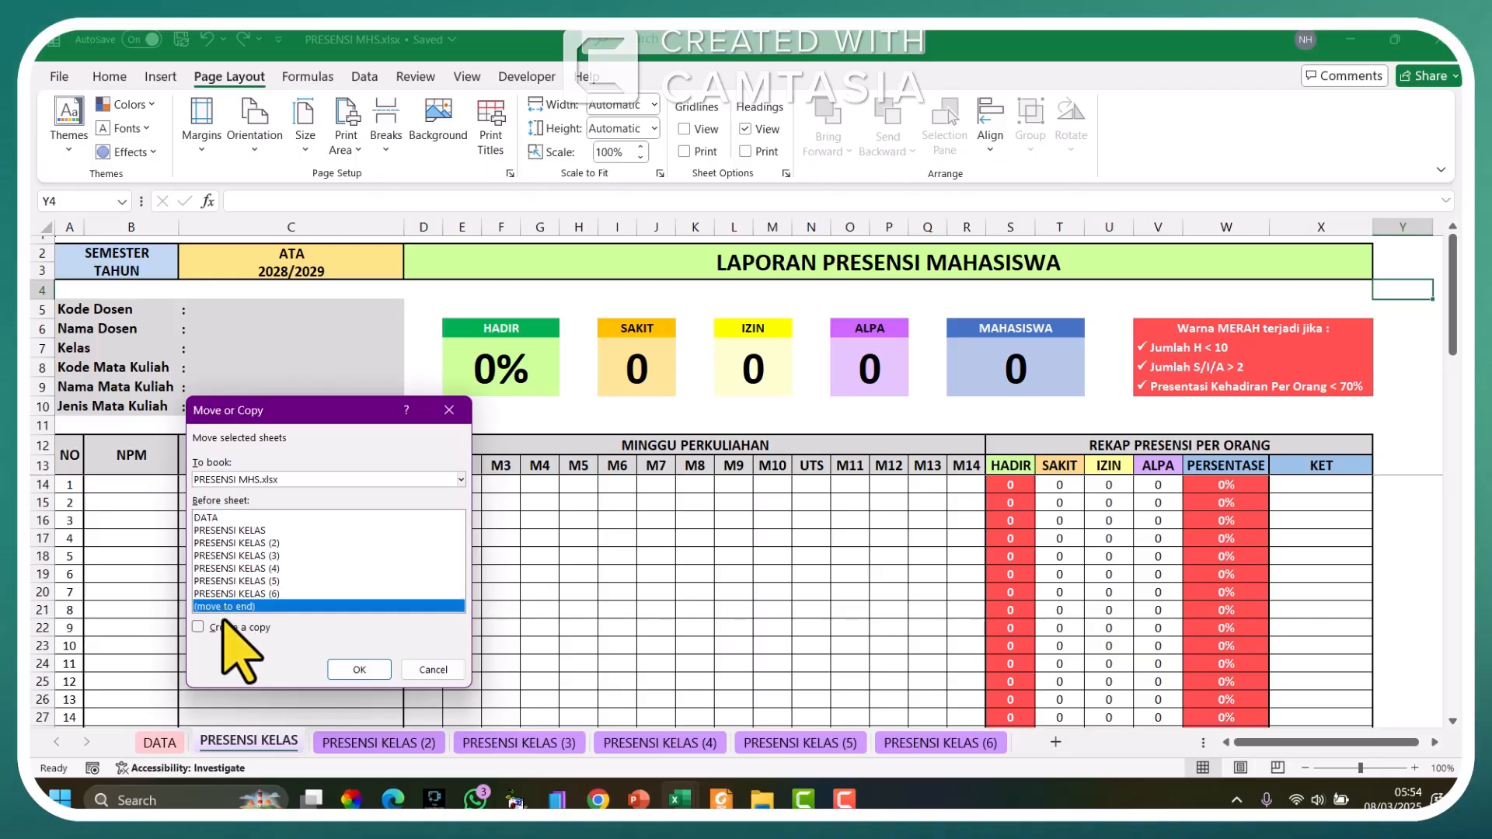
click(198, 627)
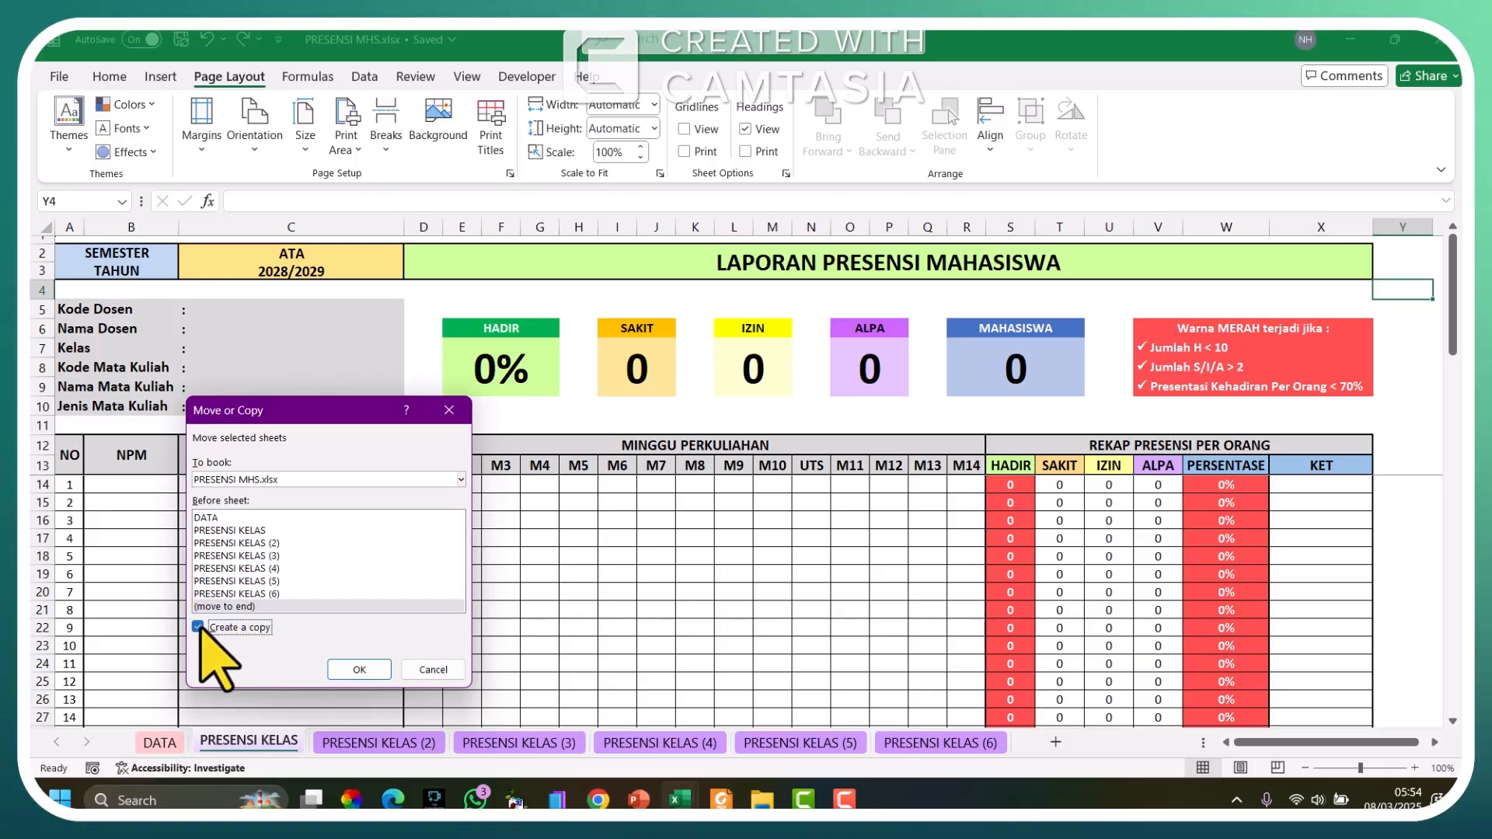
click(356, 669)
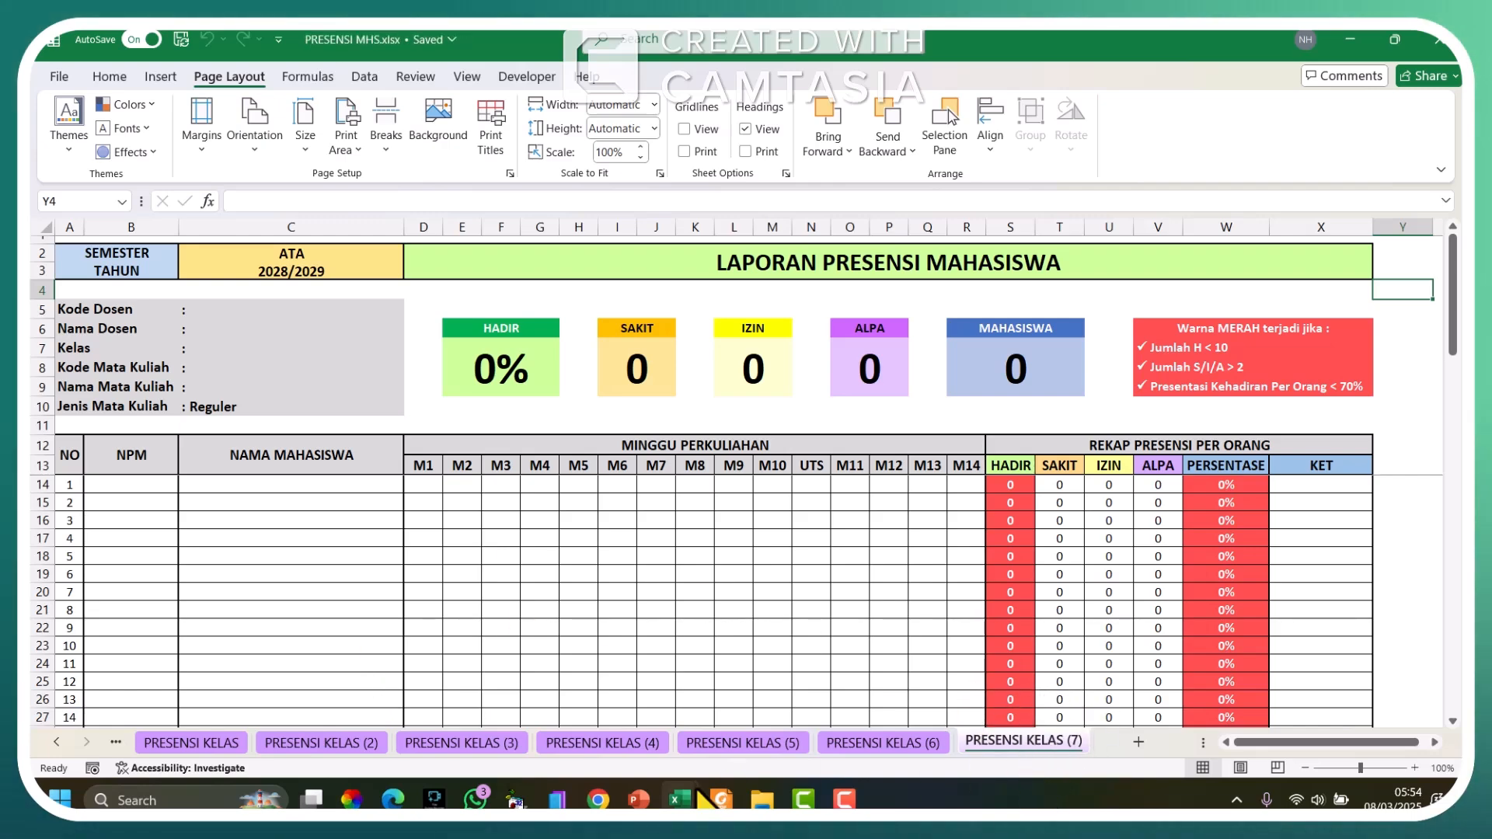
click(58, 742)
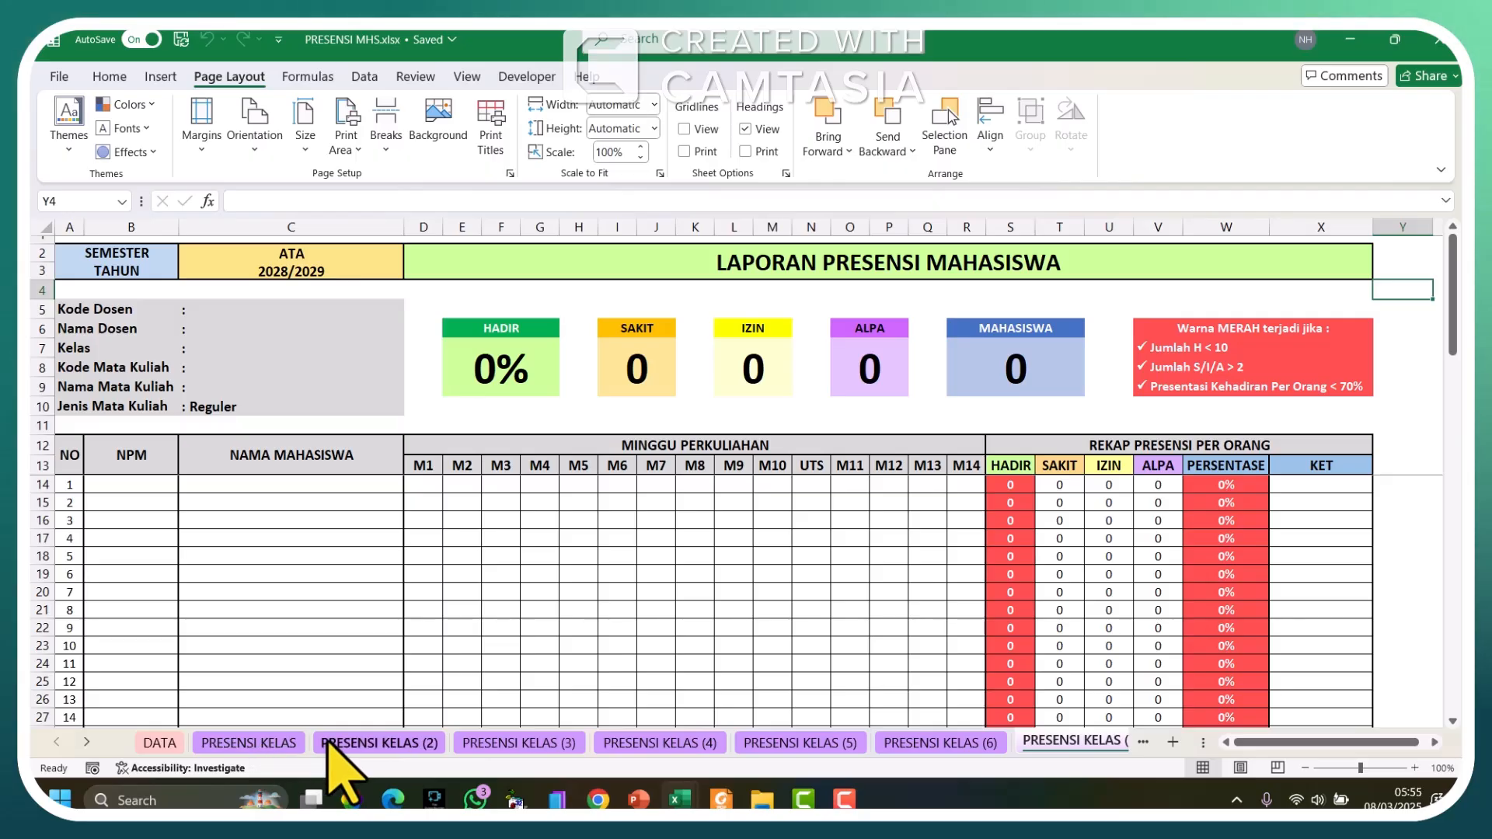
Step: Give the PRESENSI KELAS (2) sheet the new name 1KA25
click(351, 743)
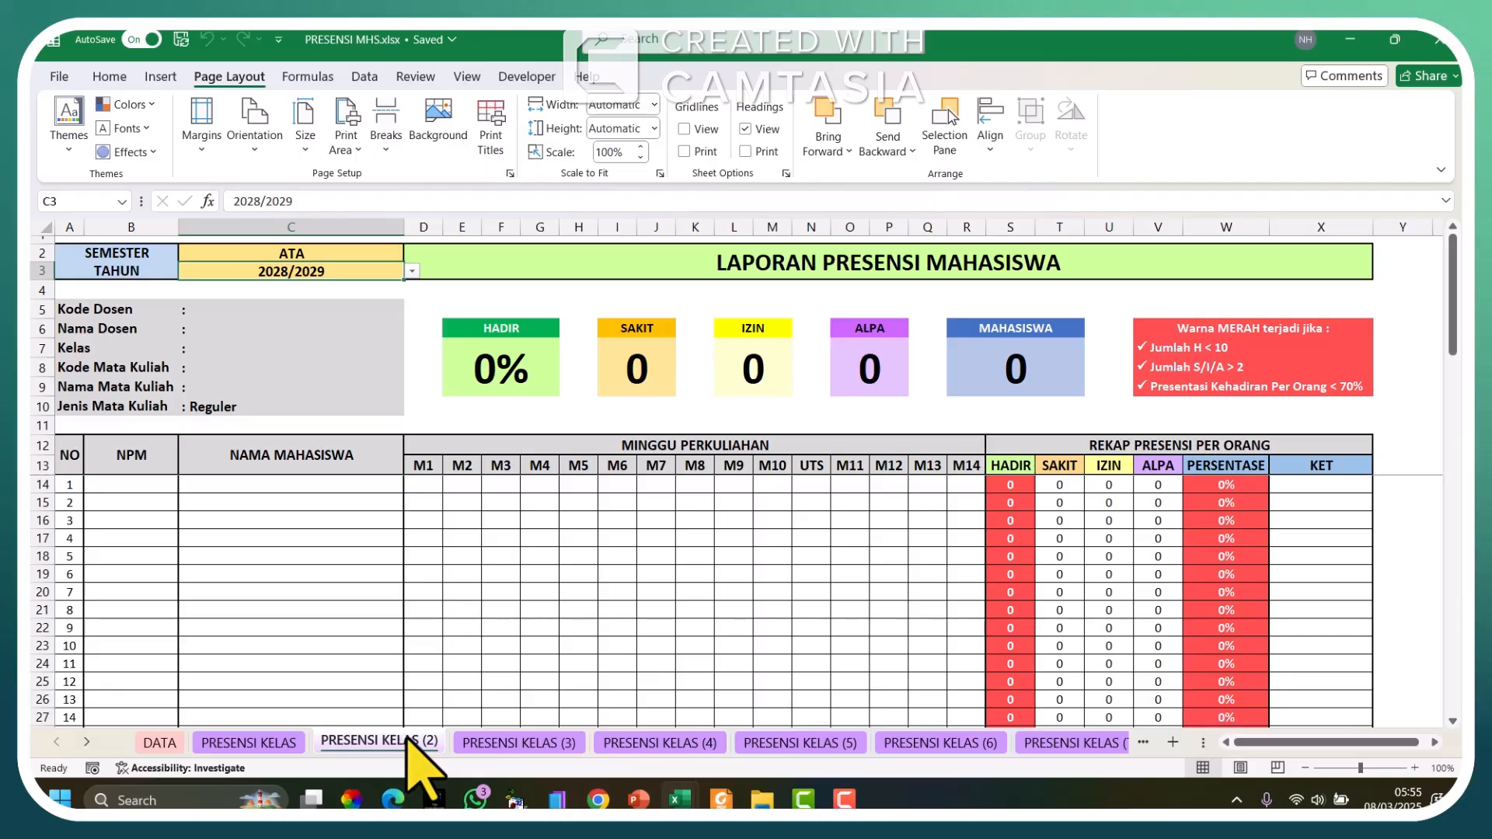
double_click(367, 738)
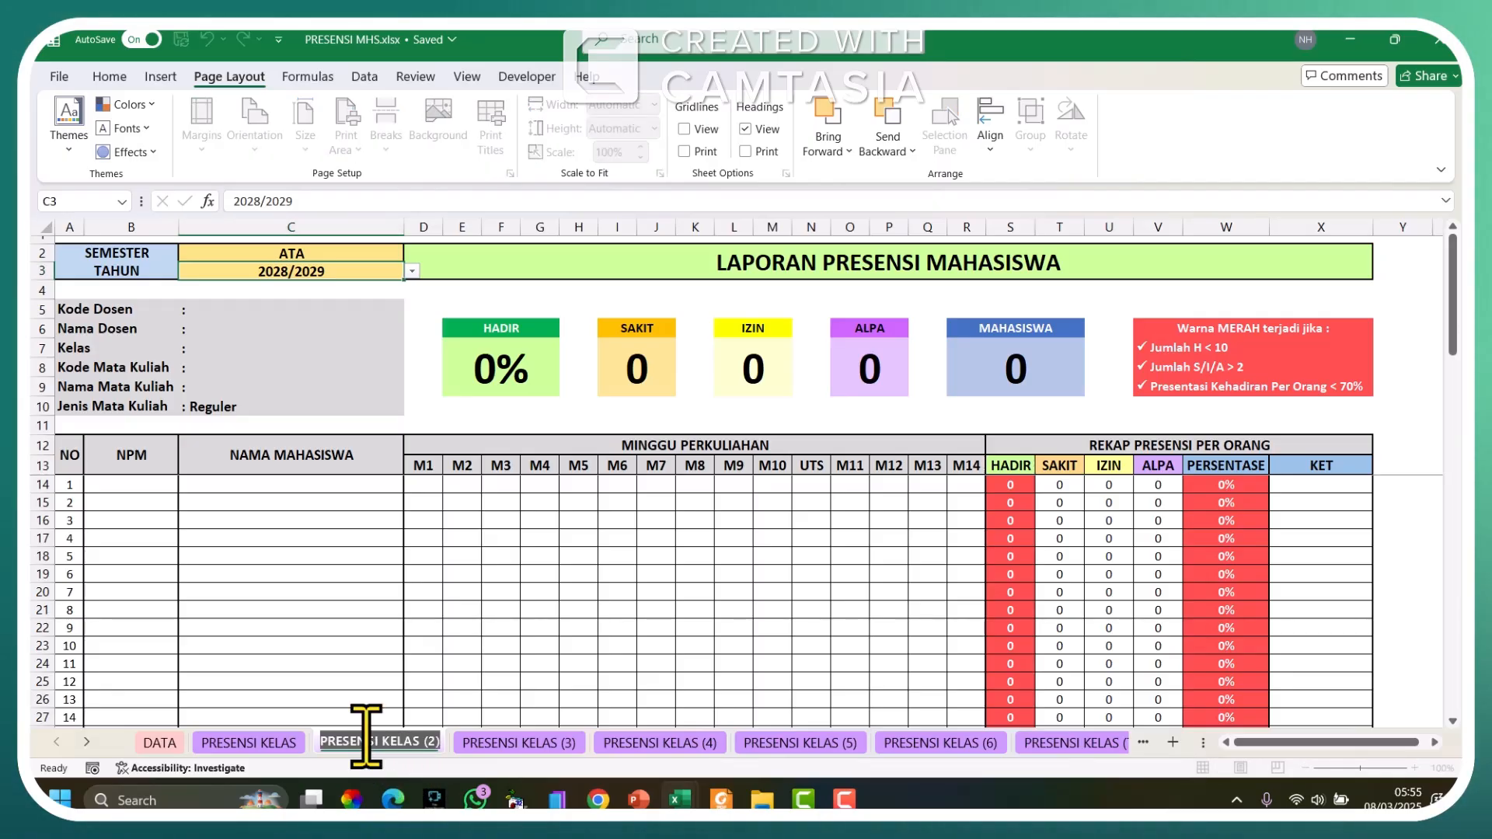
text(1KA25)
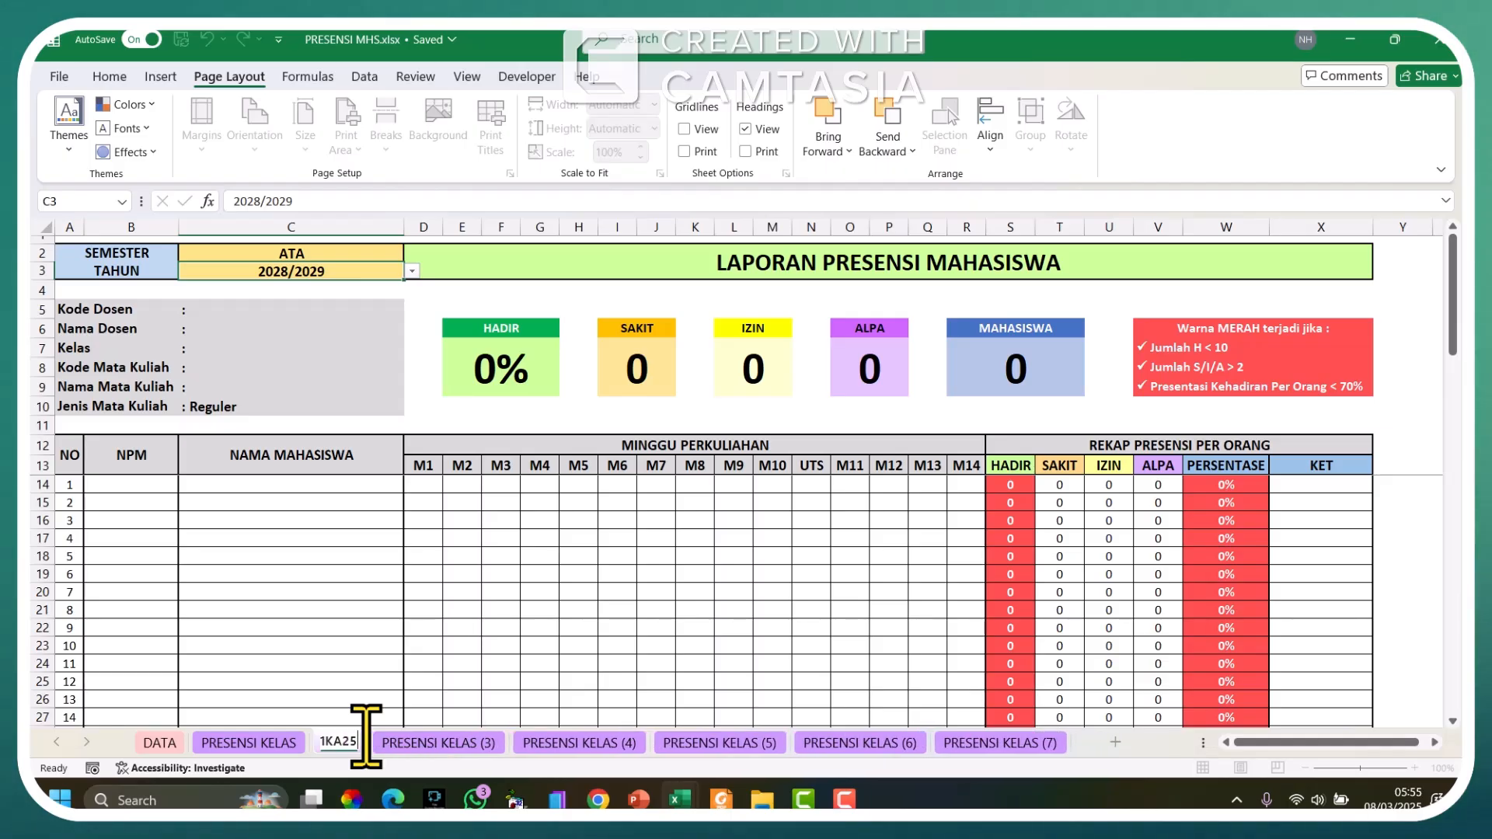
key(Return)
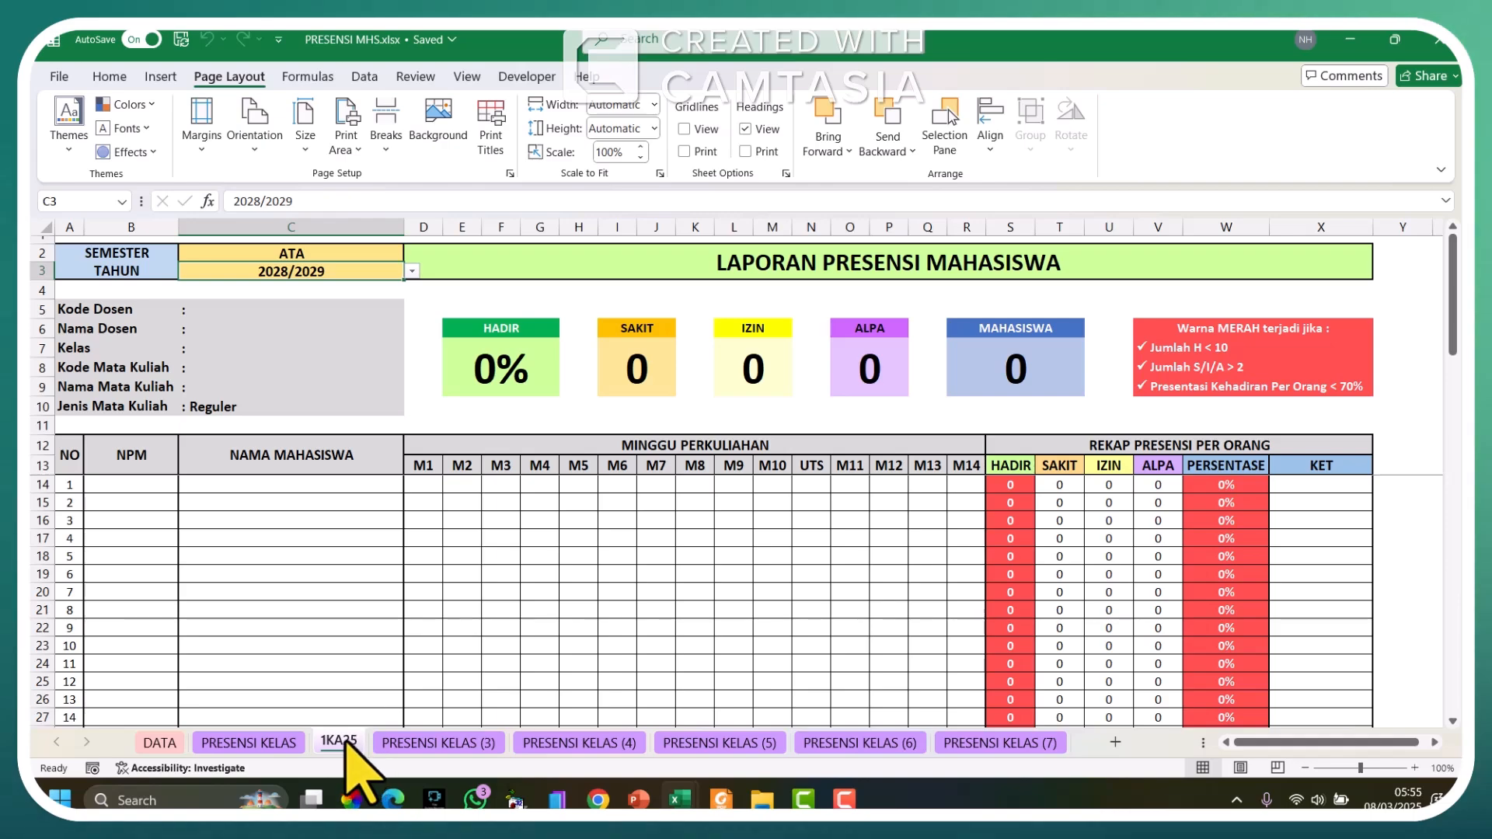
right_click(343, 742)
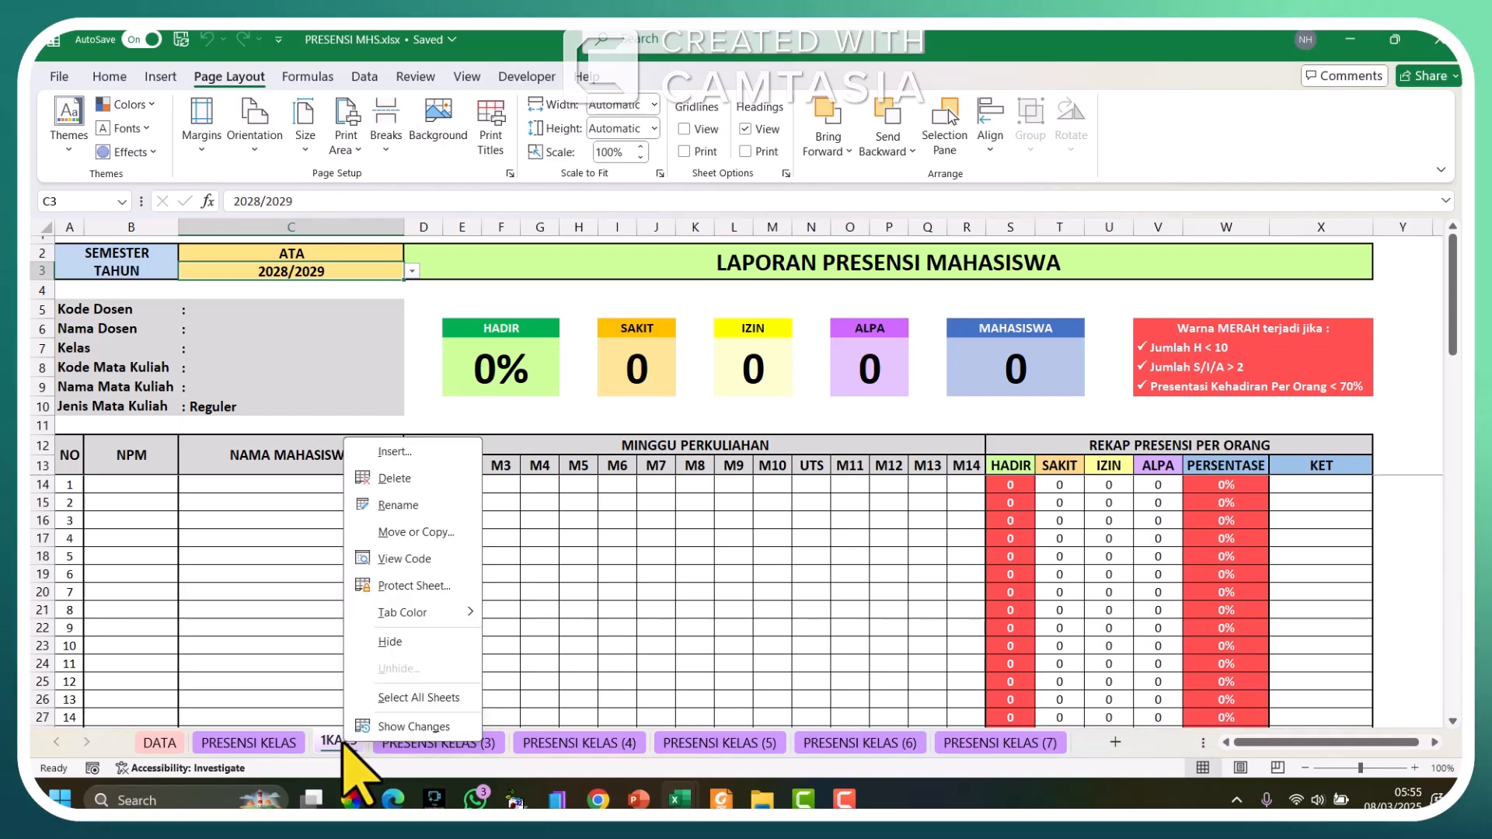
click(408, 501)
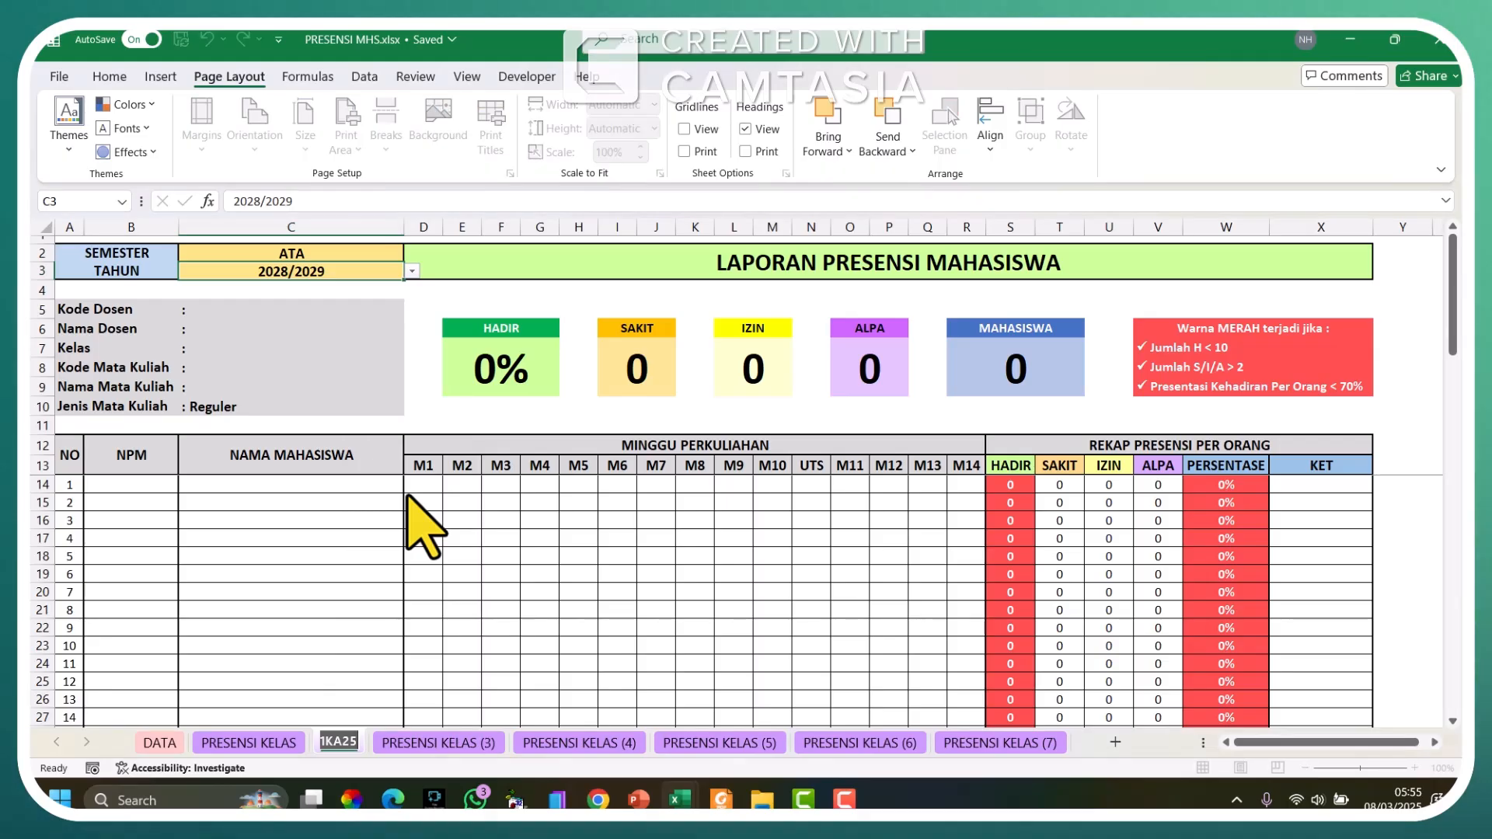
Step: Keep ATA as the C2 semester and pick 2029/2030 as the C3 academic year
key(Return)
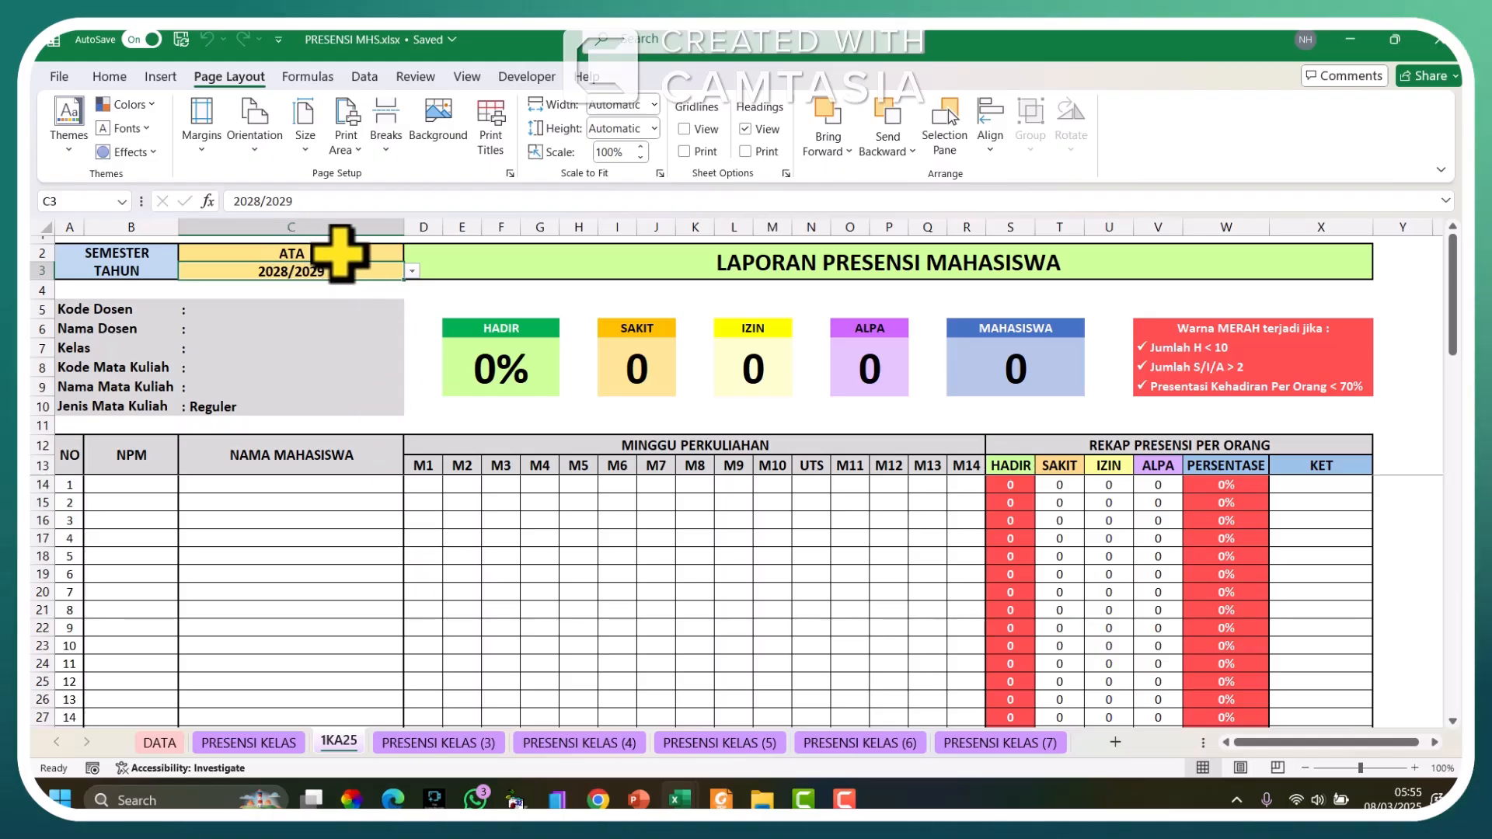
click(346, 256)
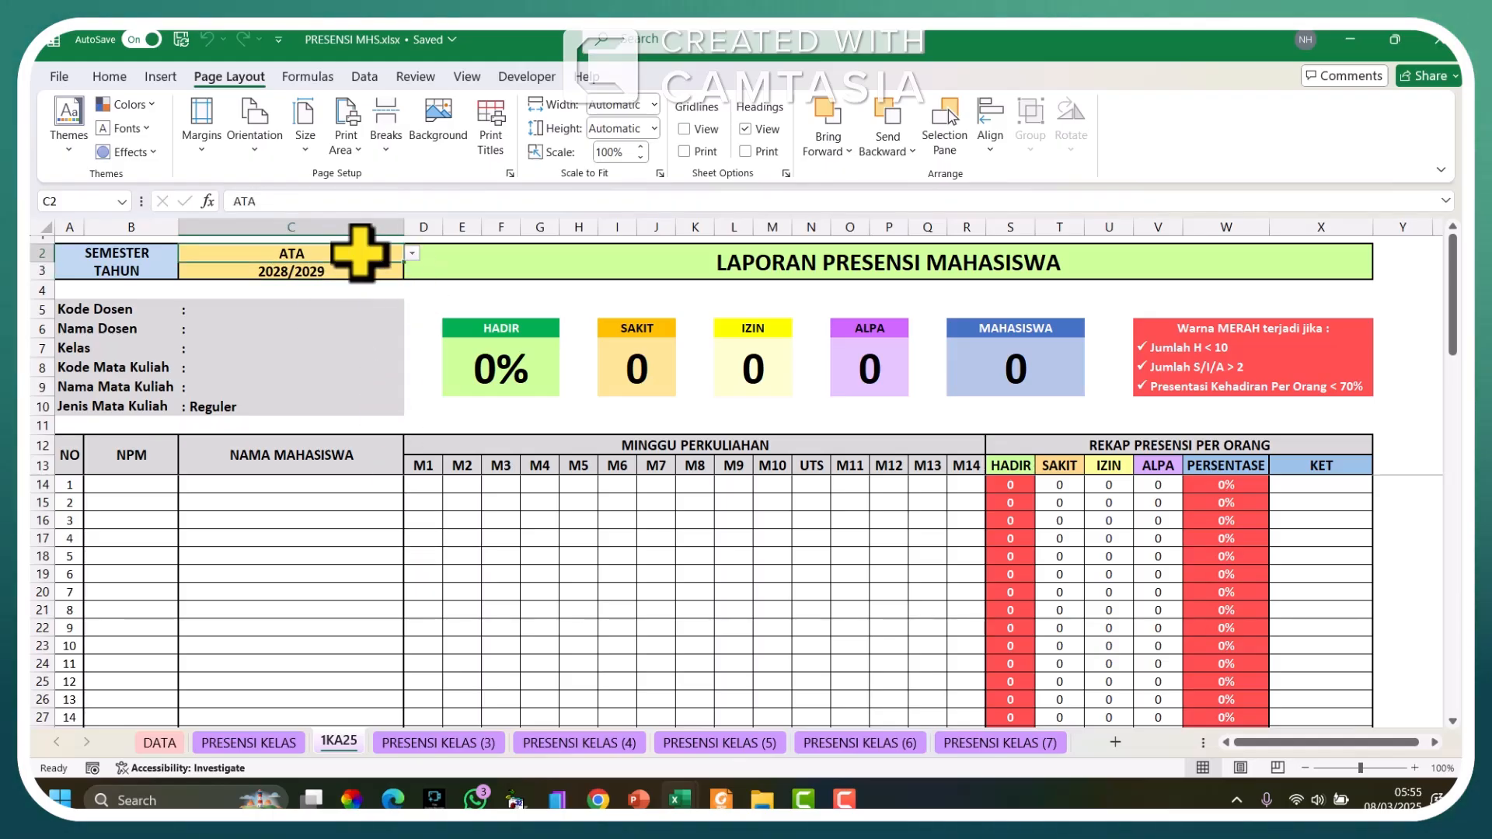
click(412, 255)
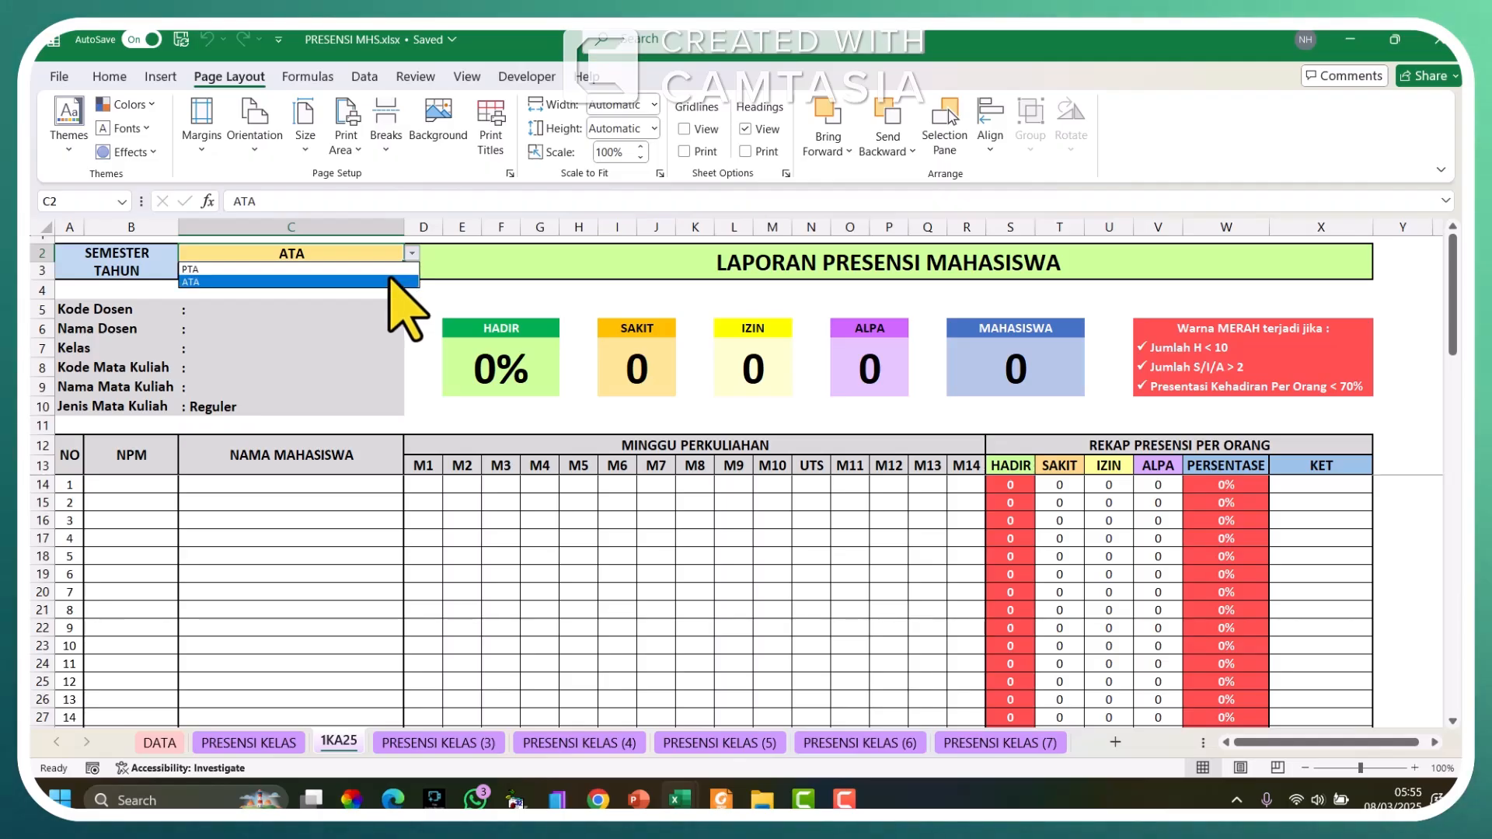
click(391, 279)
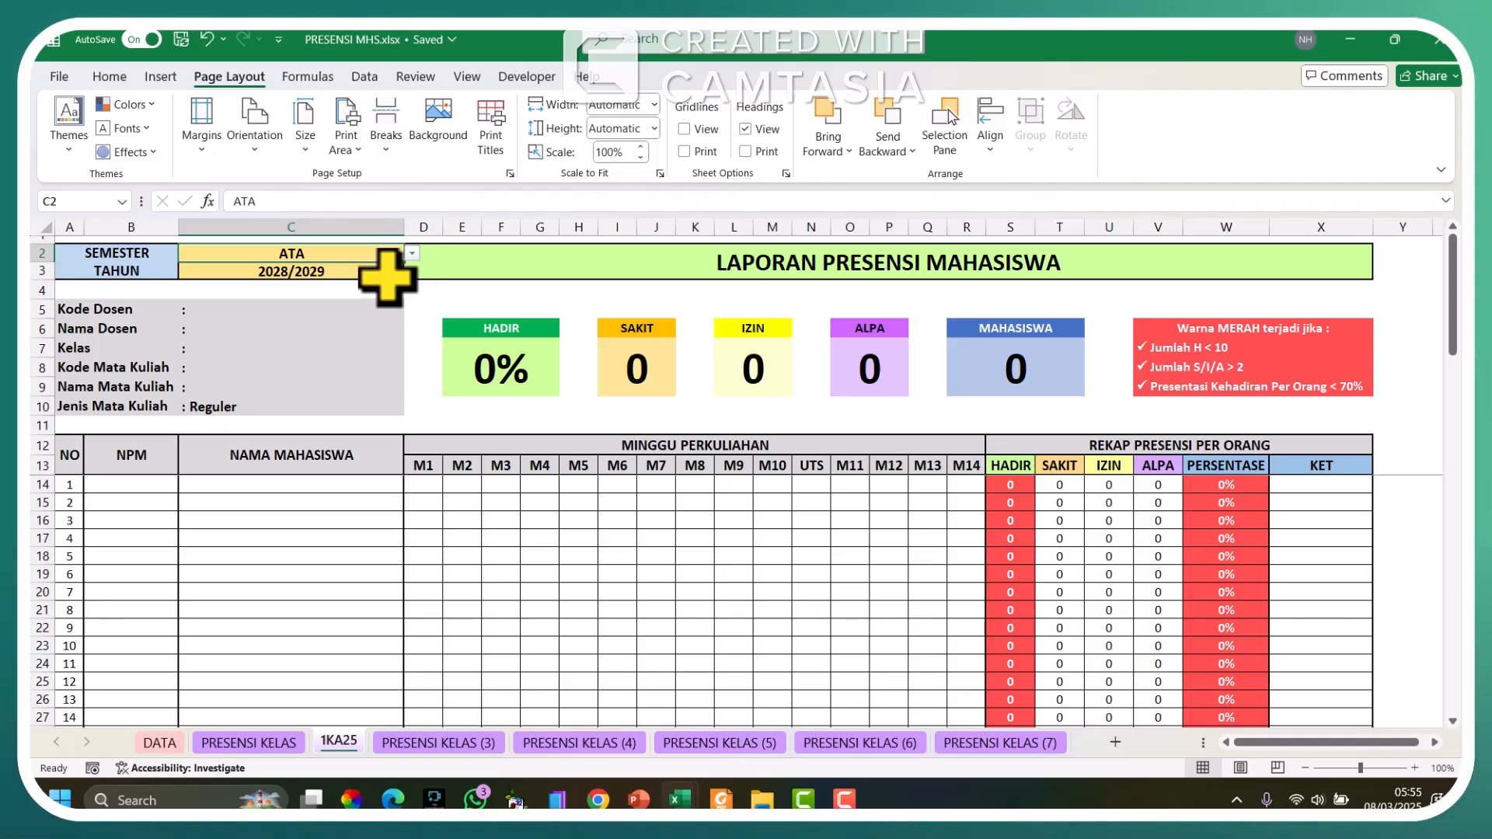
click(412, 270)
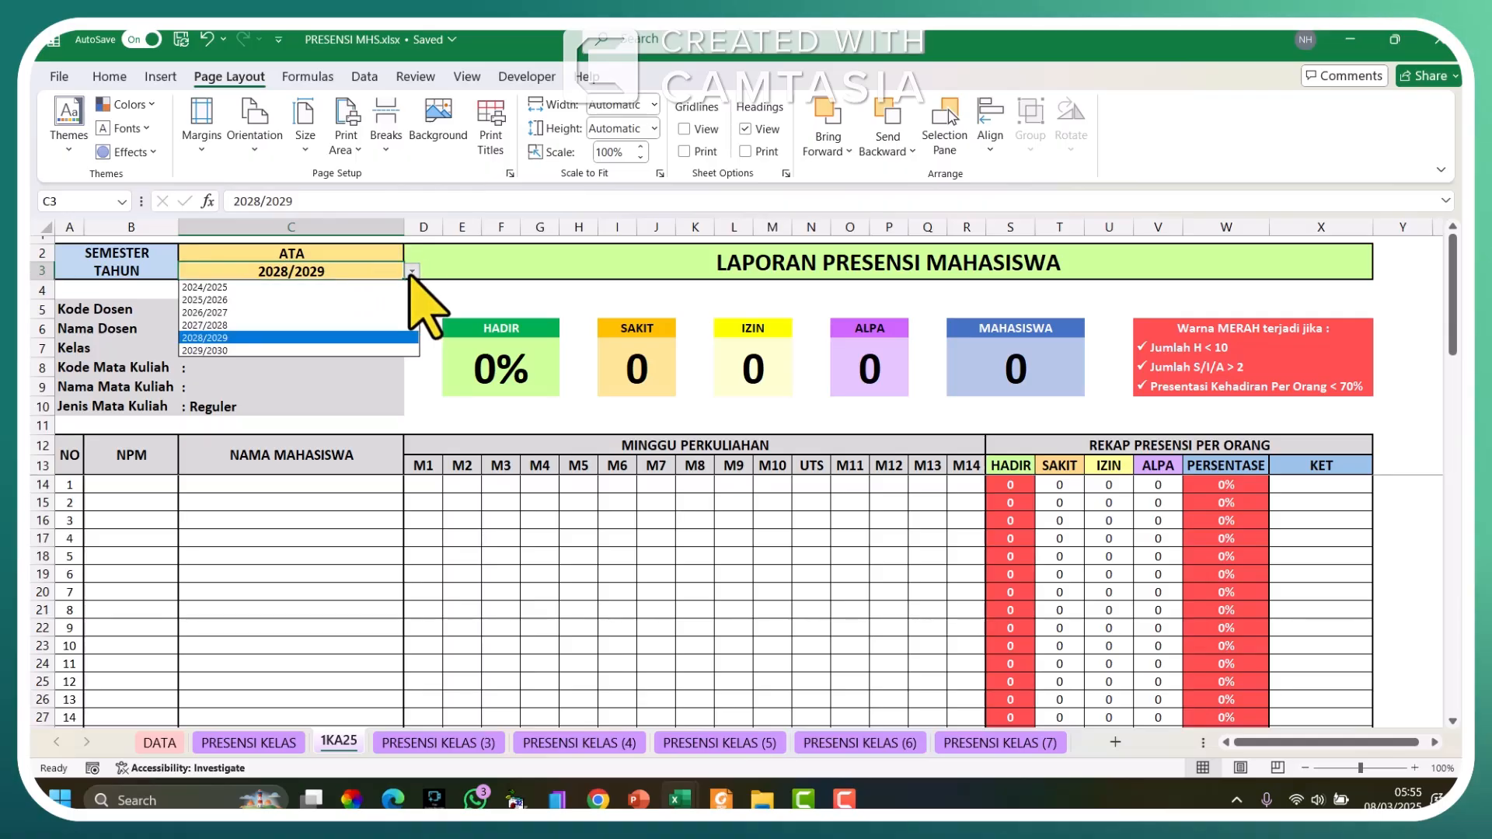
click(287, 350)
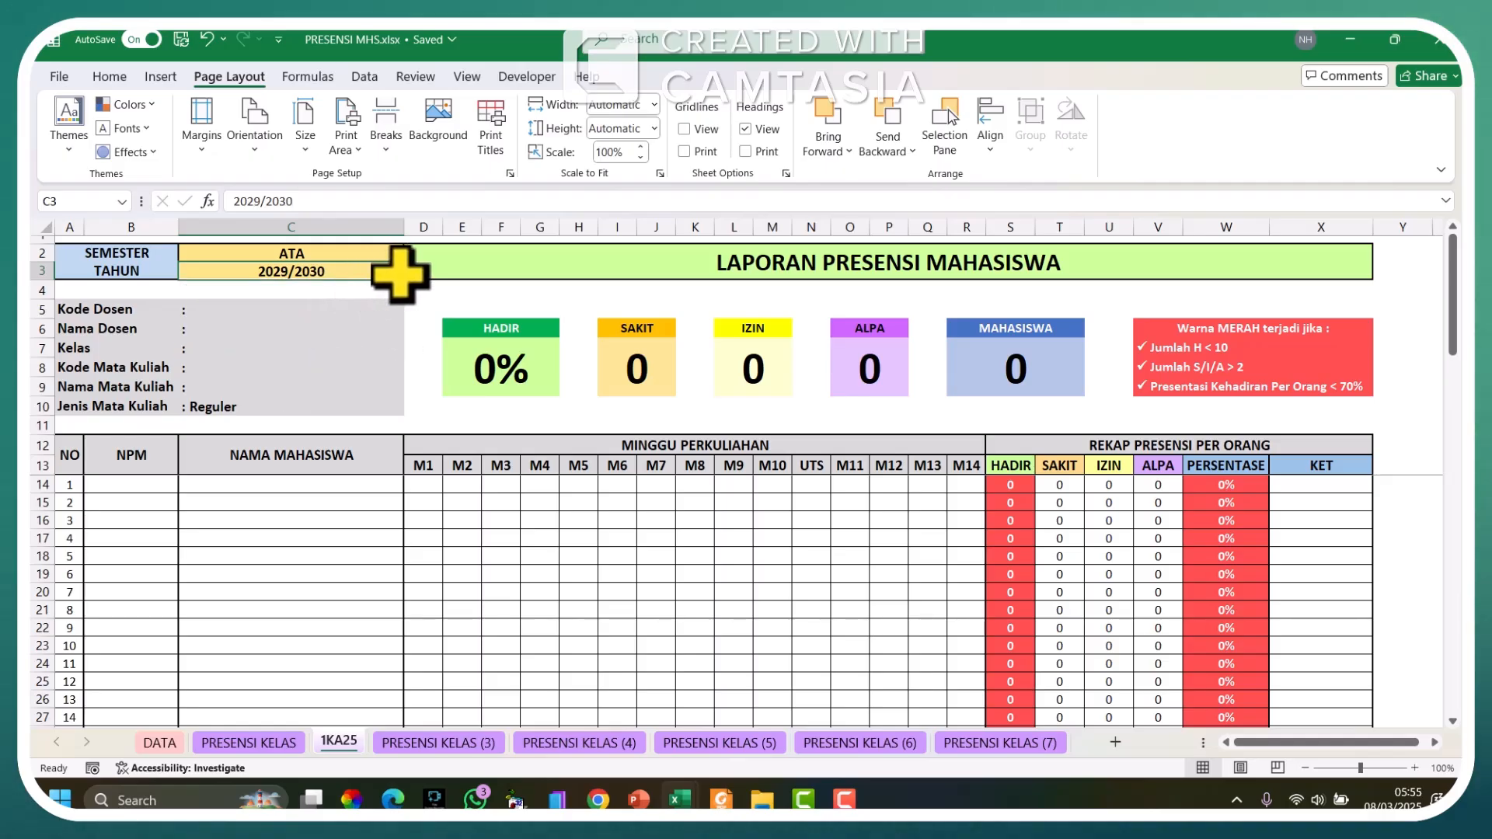
Step: Enter 2030/2031 in D9 of the DATA sheet's TAHUN list, then go back to 1KA25
click(158, 742)
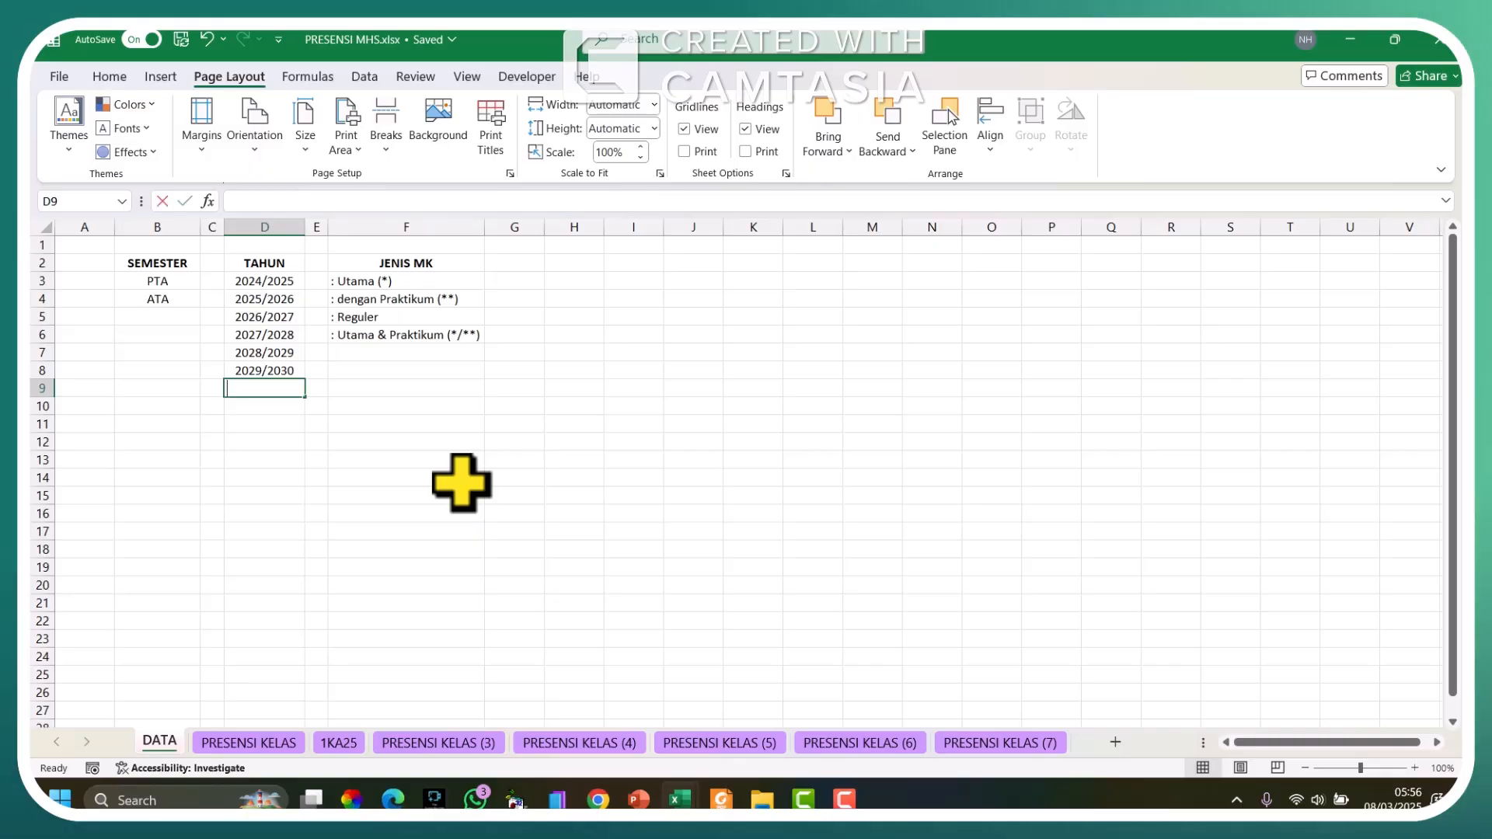
text(20)
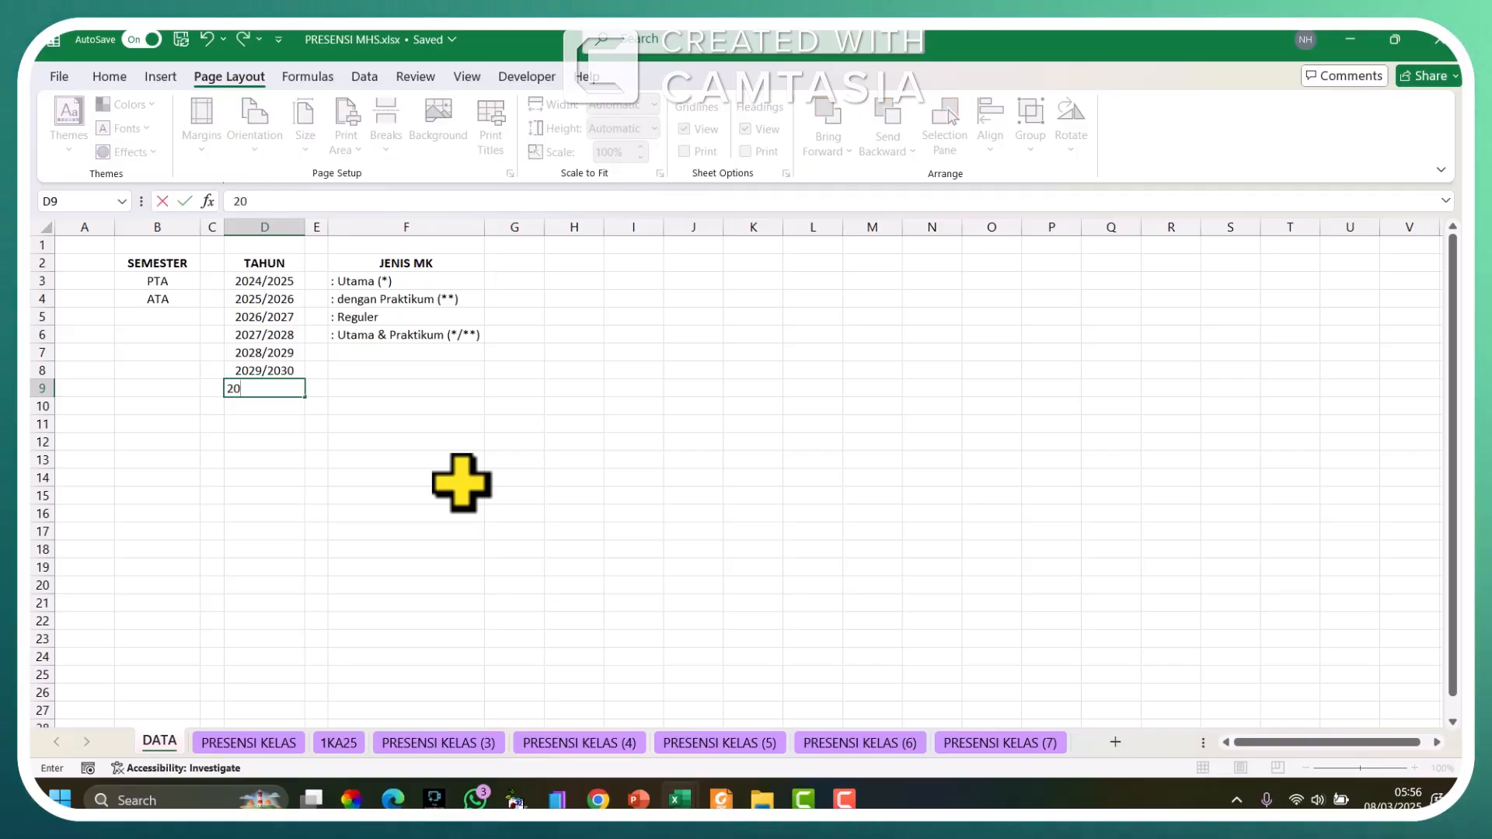
text(30/)
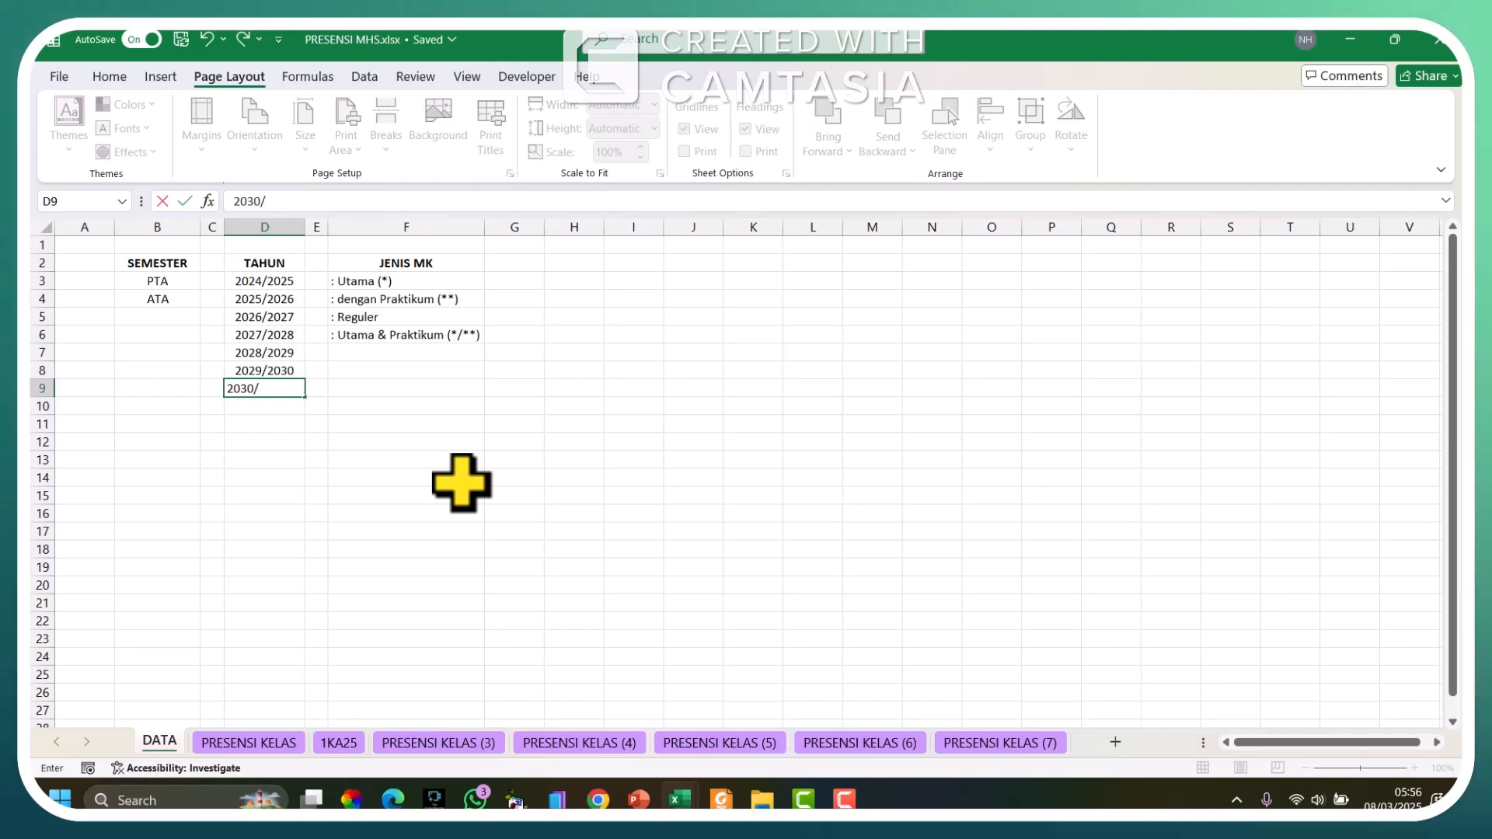
text(2031)
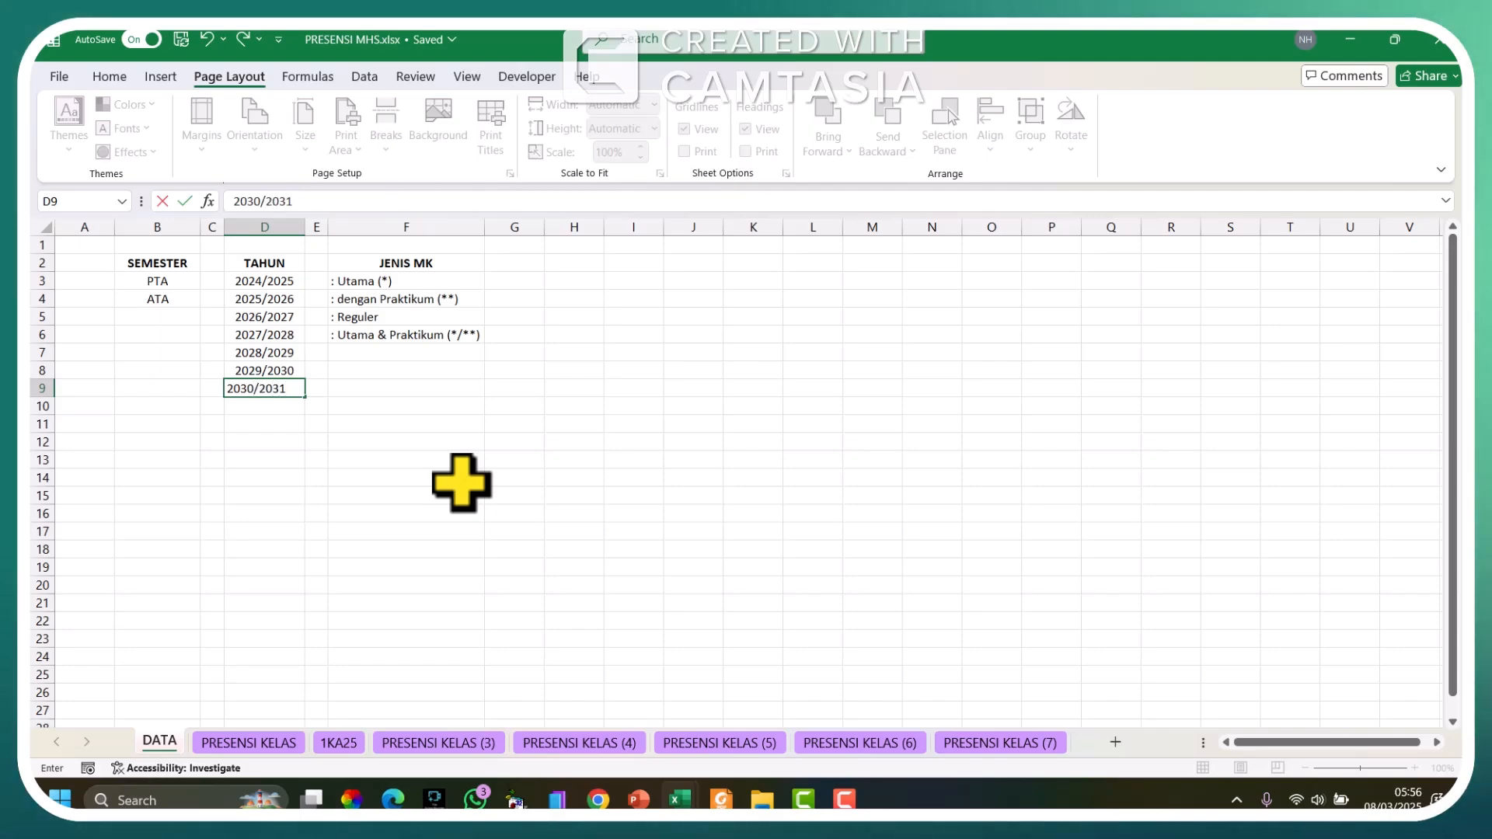
key(Return)
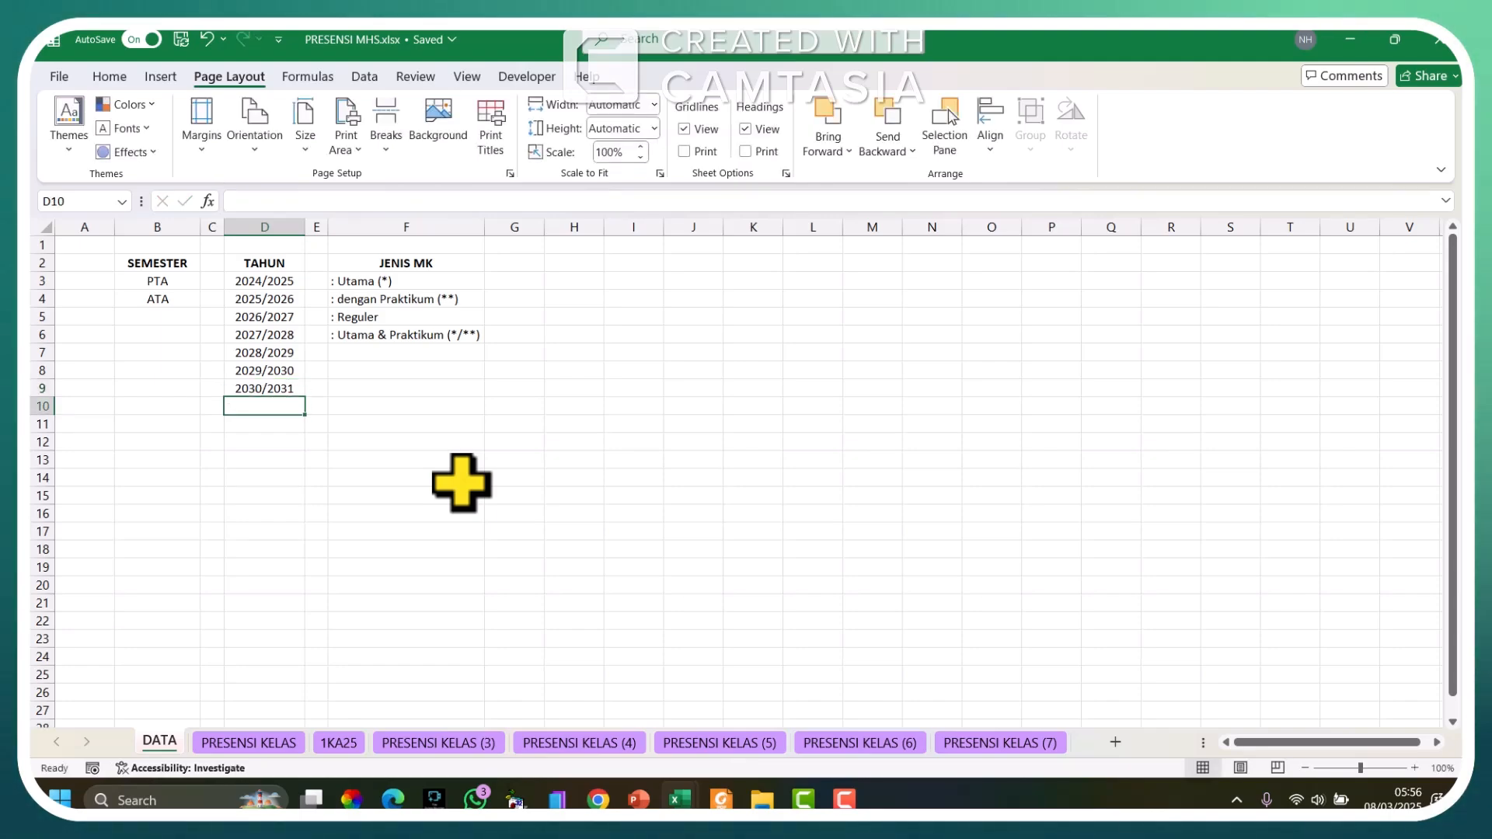
click(340, 742)
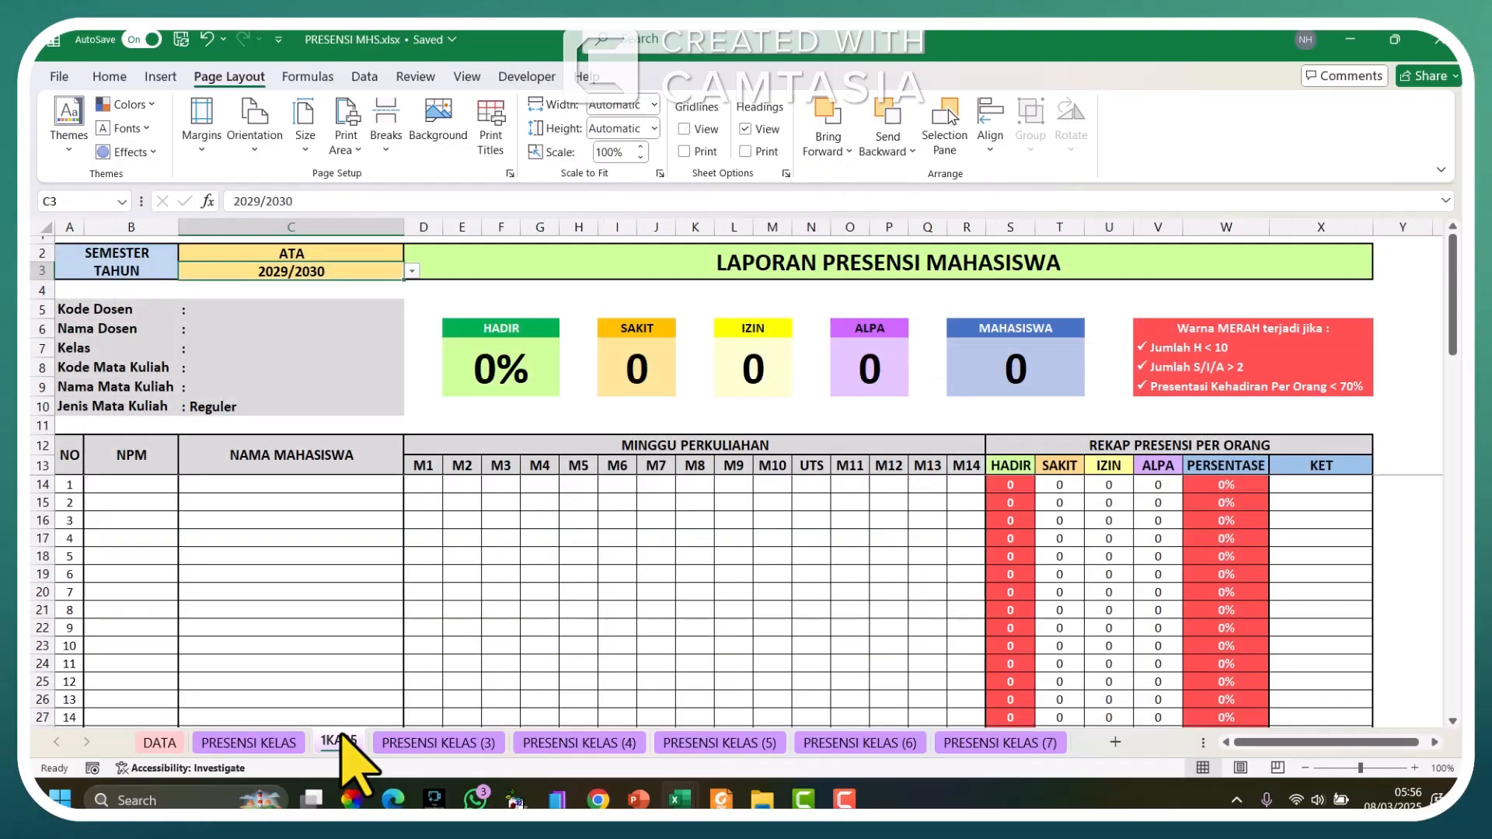
Step: Check that 2030/2031 appears in the C3 year choices on 1KA25 and PRESENSI KELAS (3)
click(412, 271)
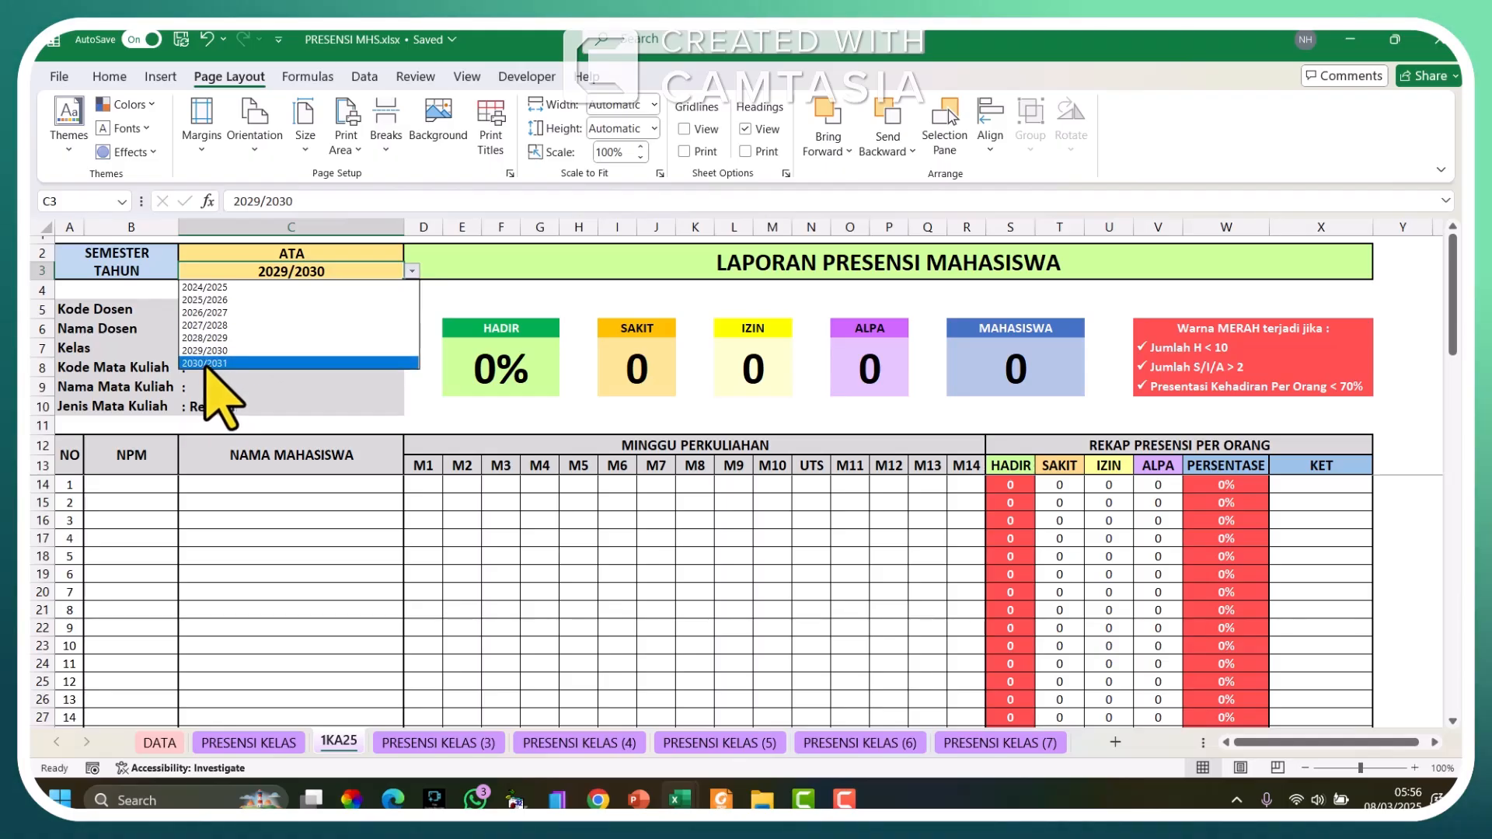
click(433, 745)
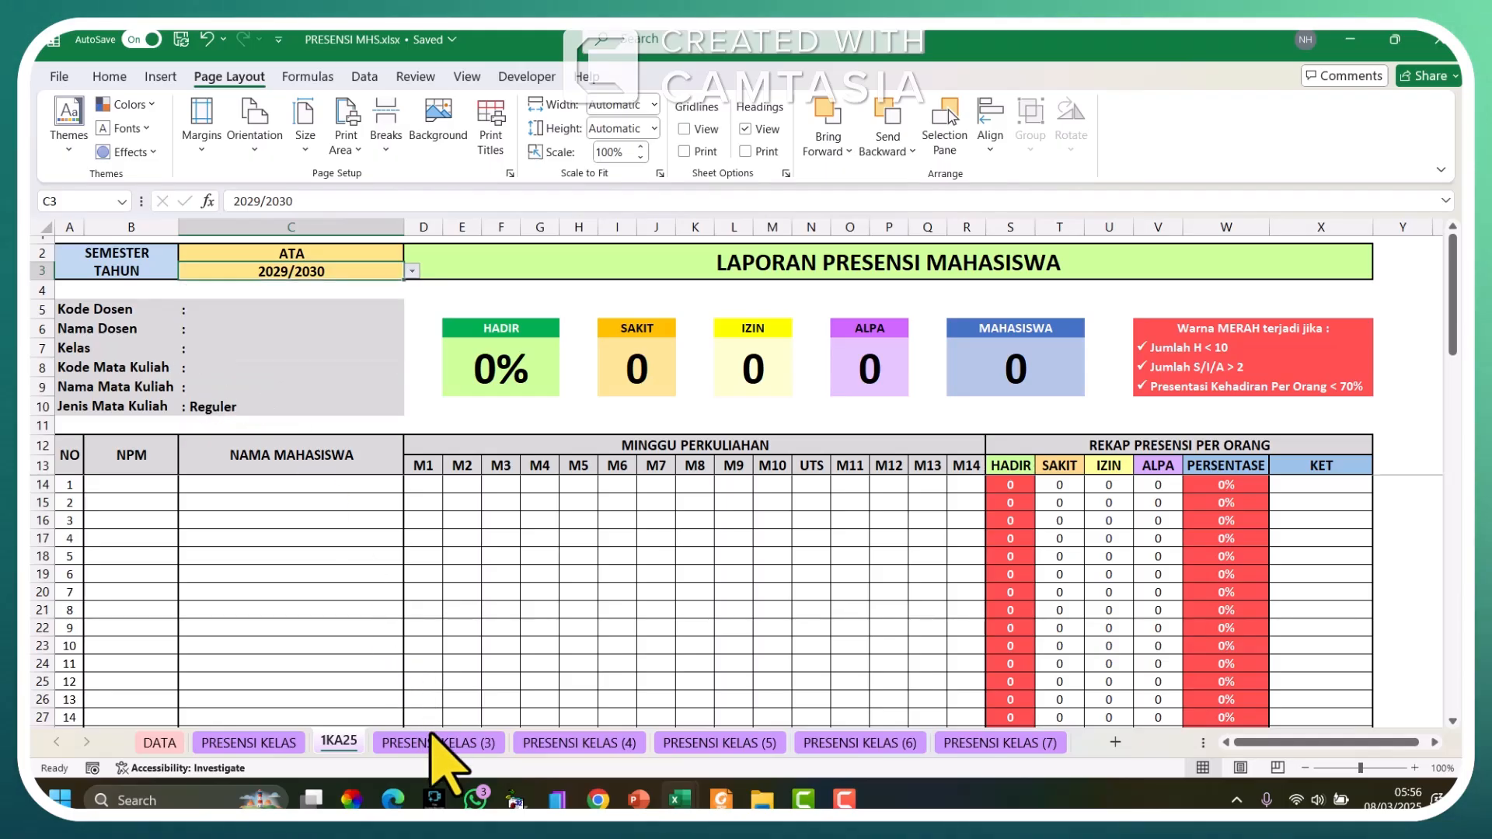
click(433, 744)
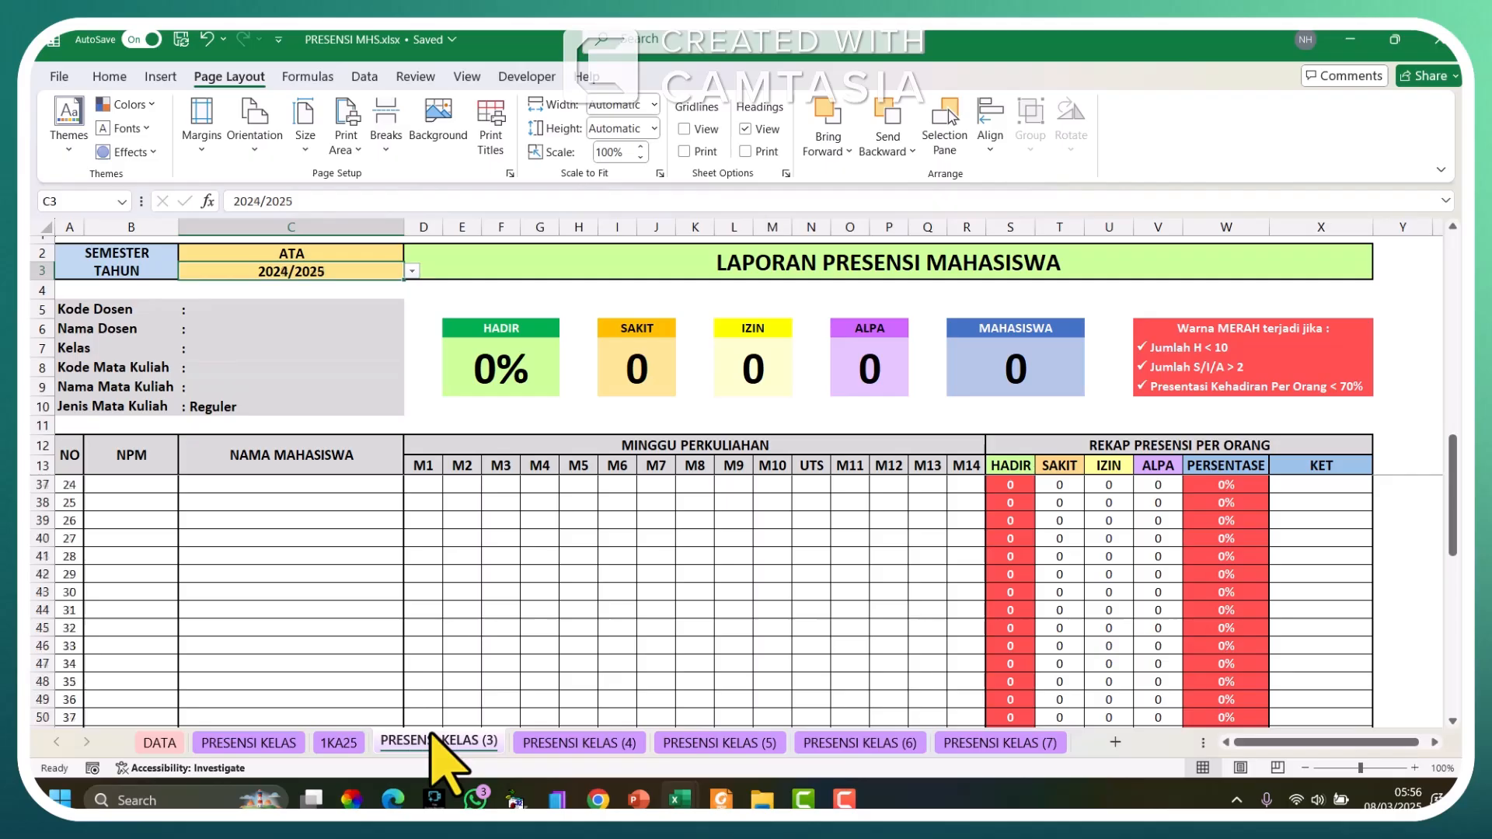
click(412, 271)
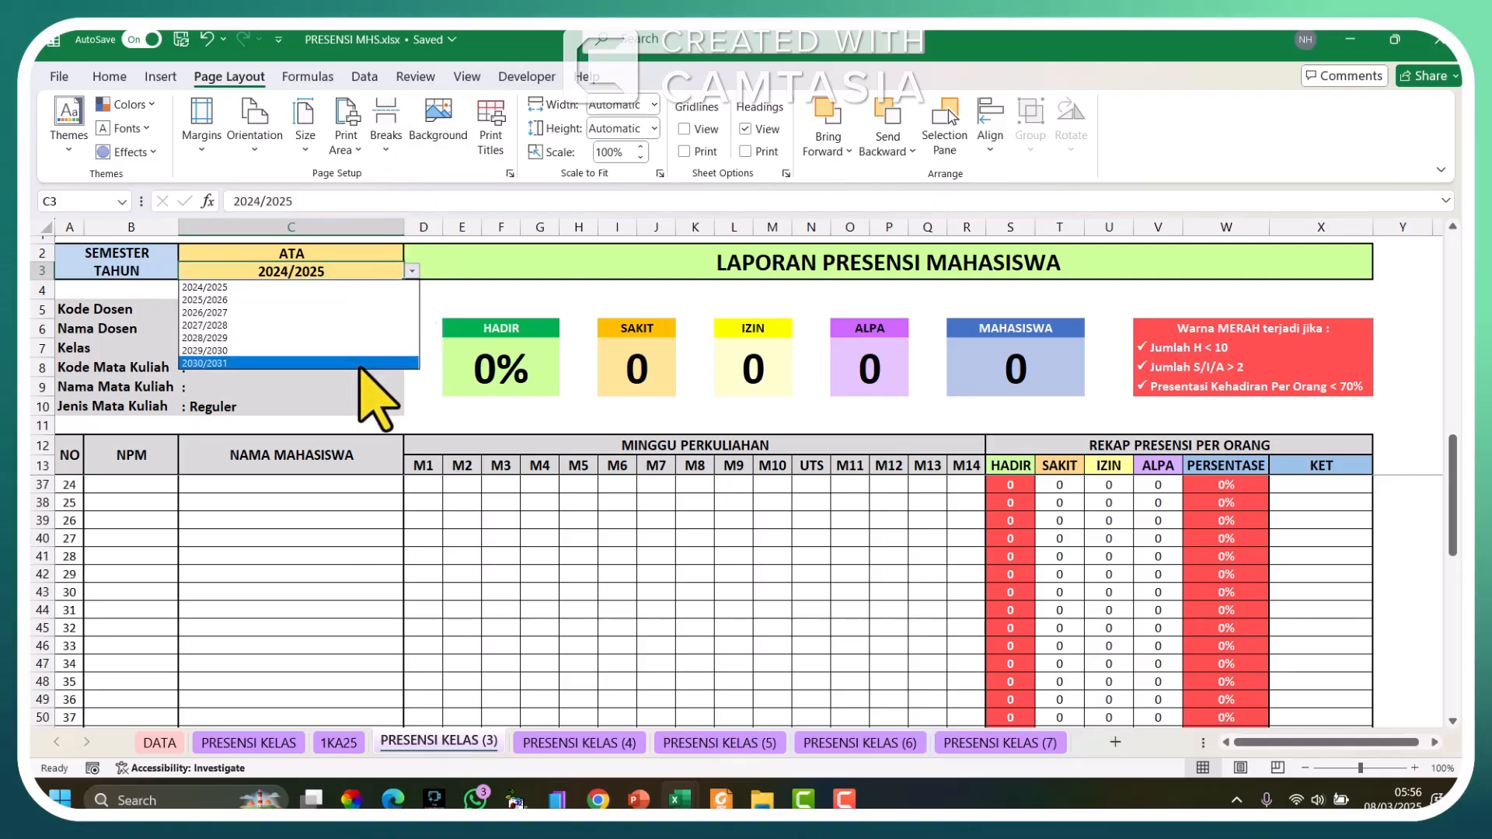
click(349, 740)
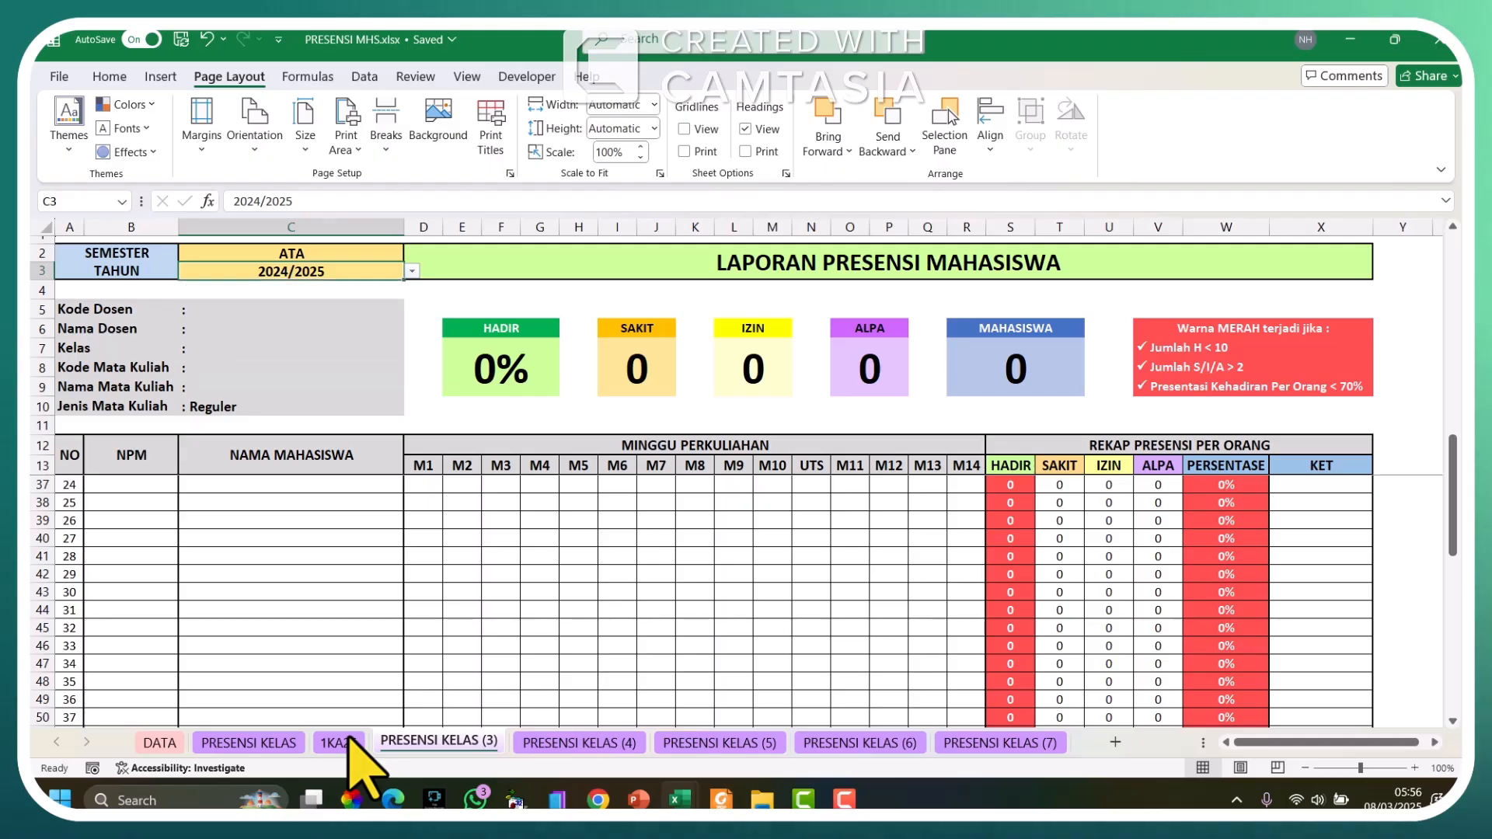
click(349, 740)
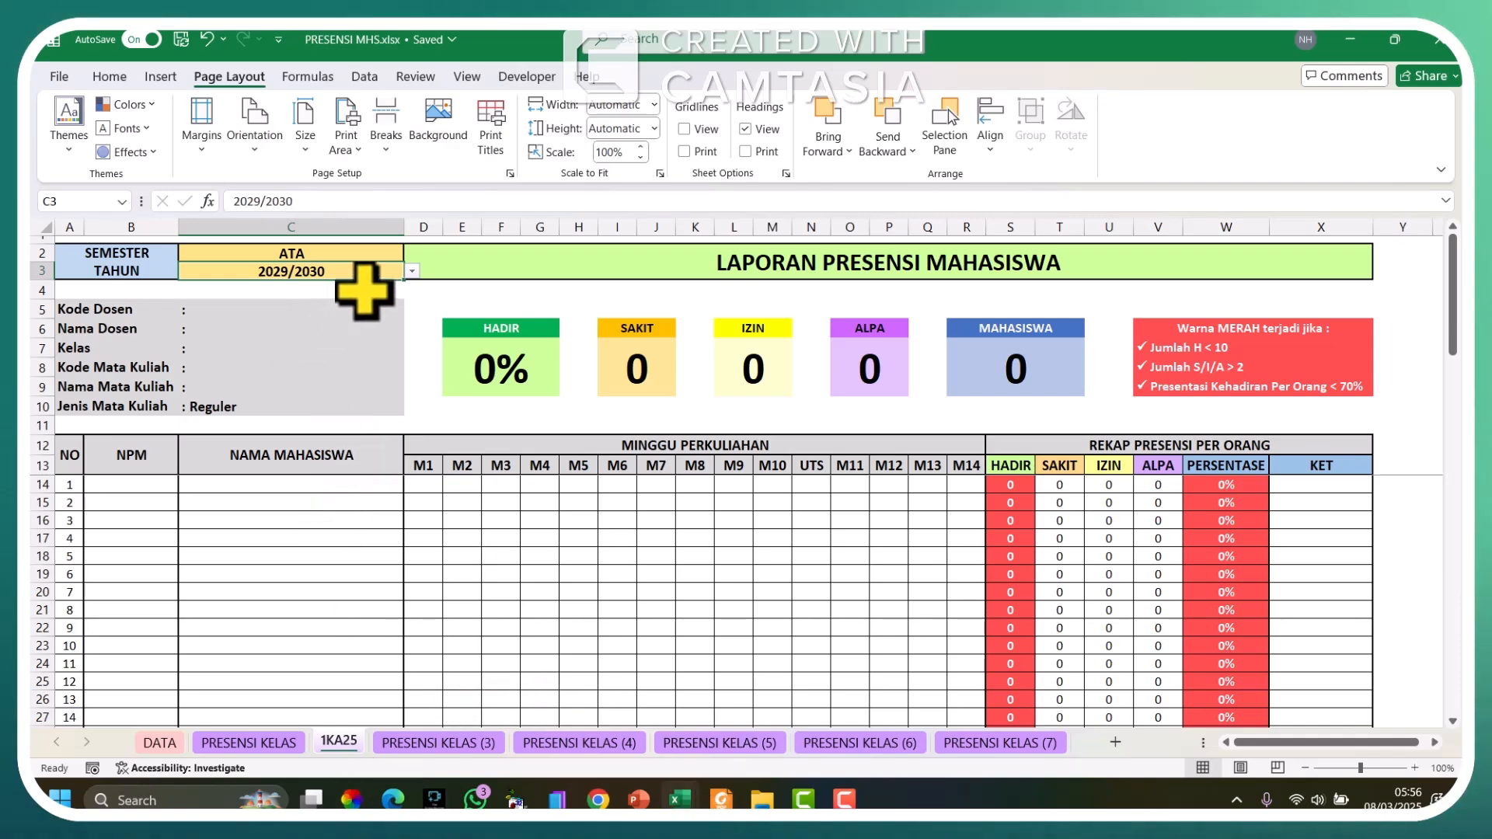
Step: Choose 2024/2025 as the academic year in C3 on the 1KA25 sheet
click(412, 272)
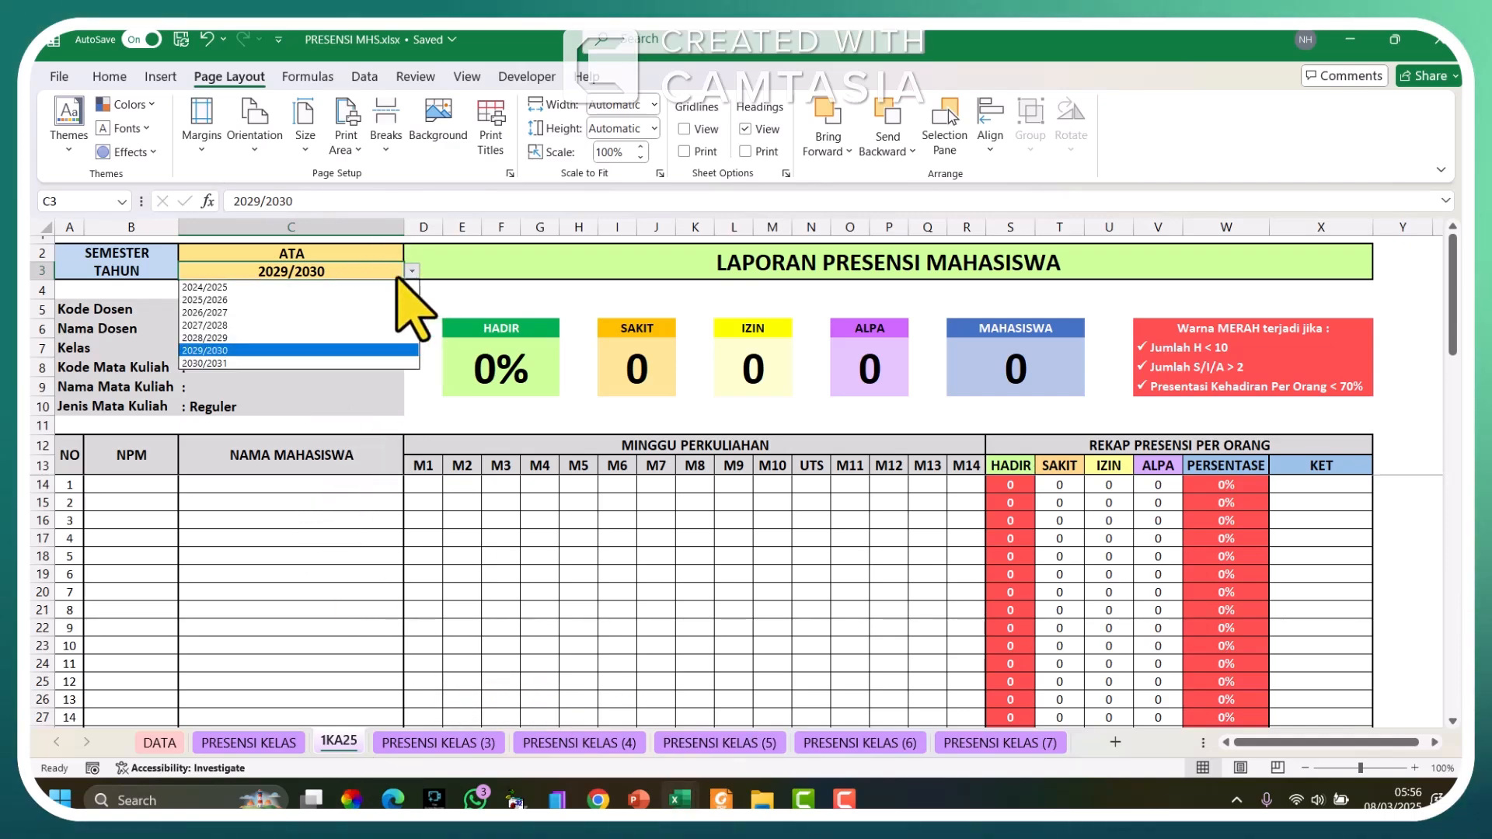
click(302, 282)
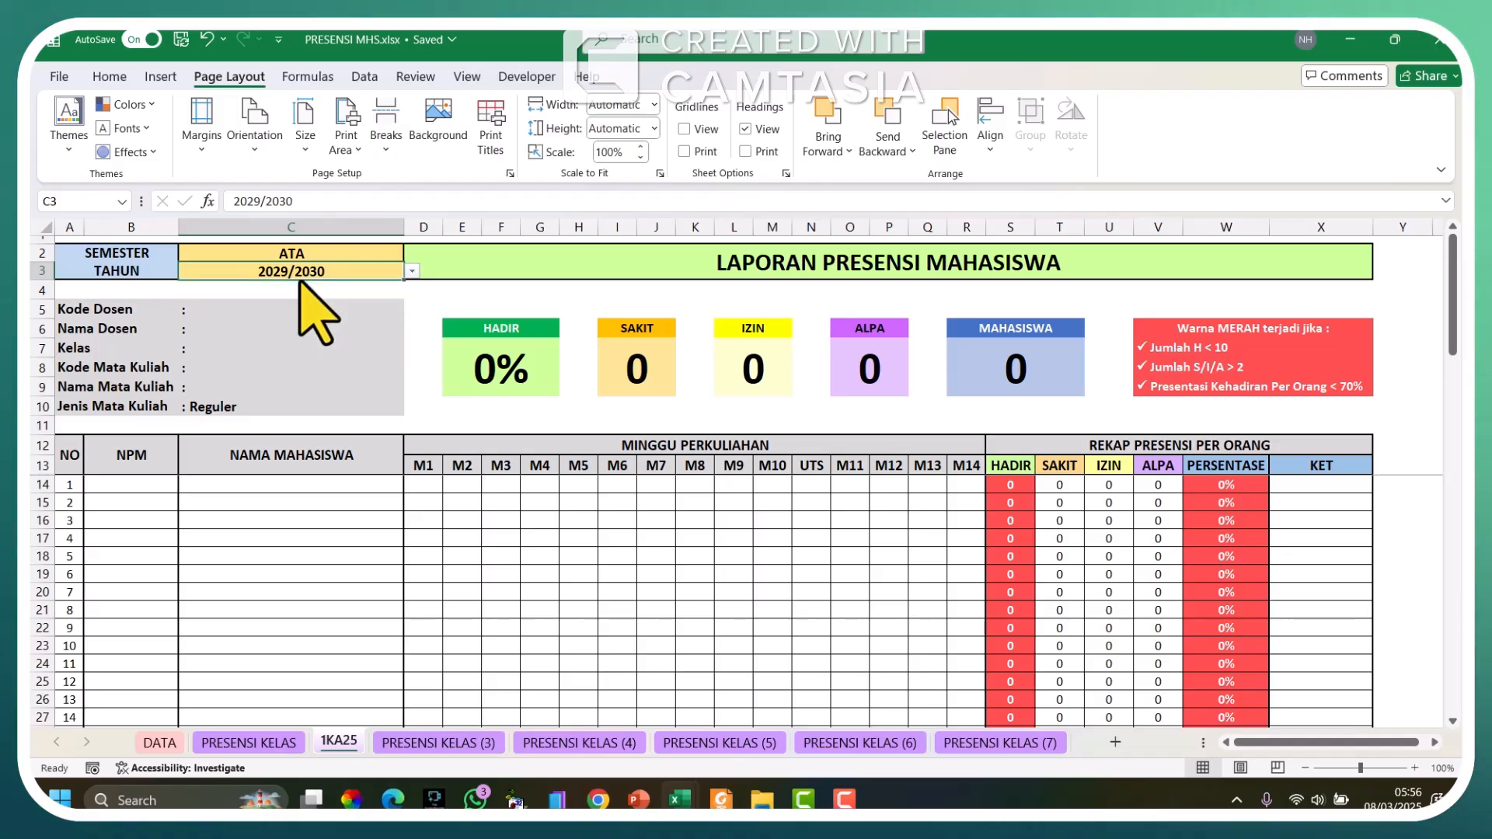
click(412, 270)
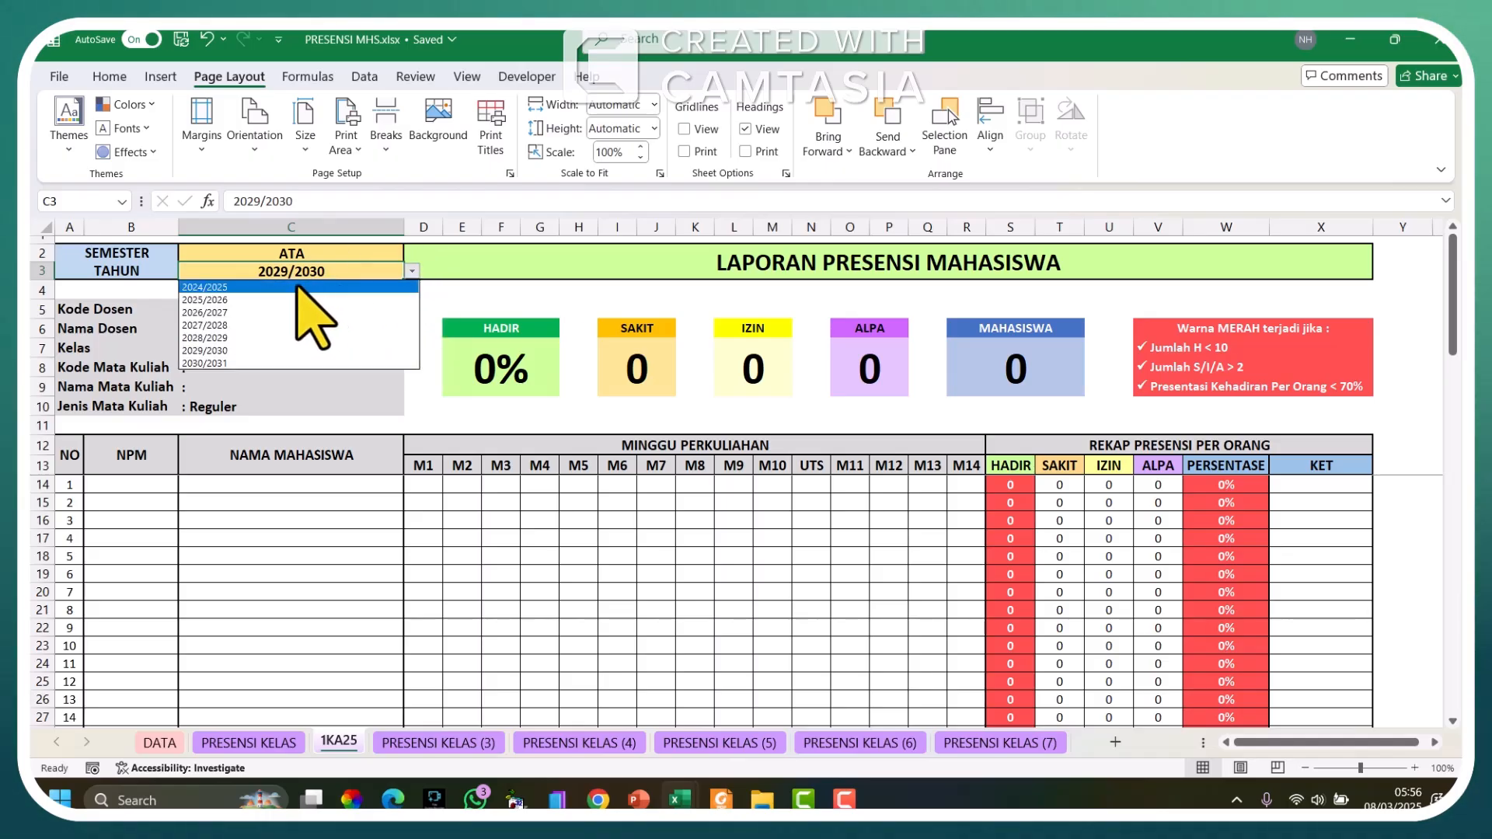
click(273, 286)
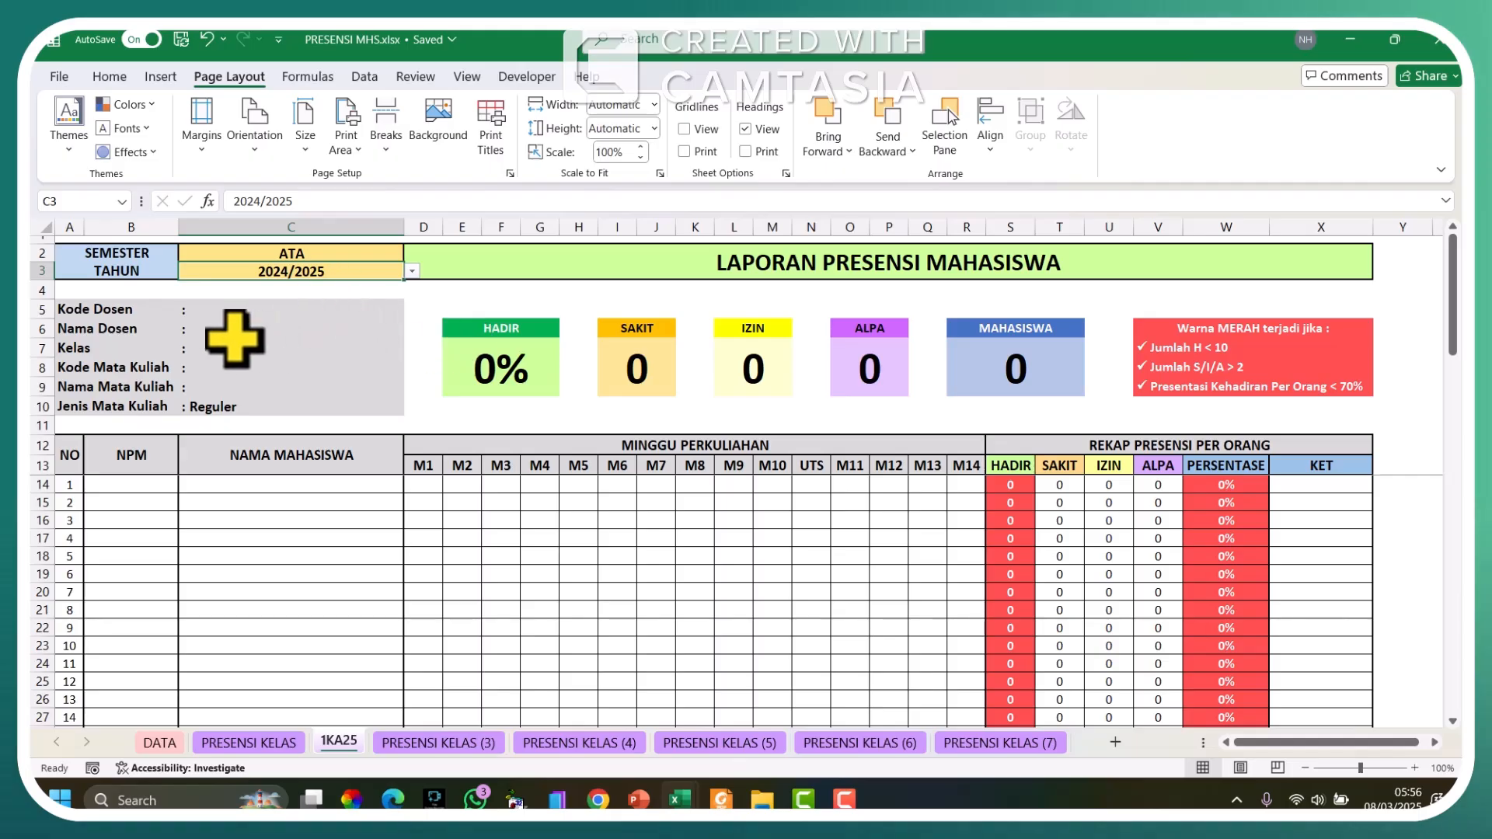
click(230, 311)
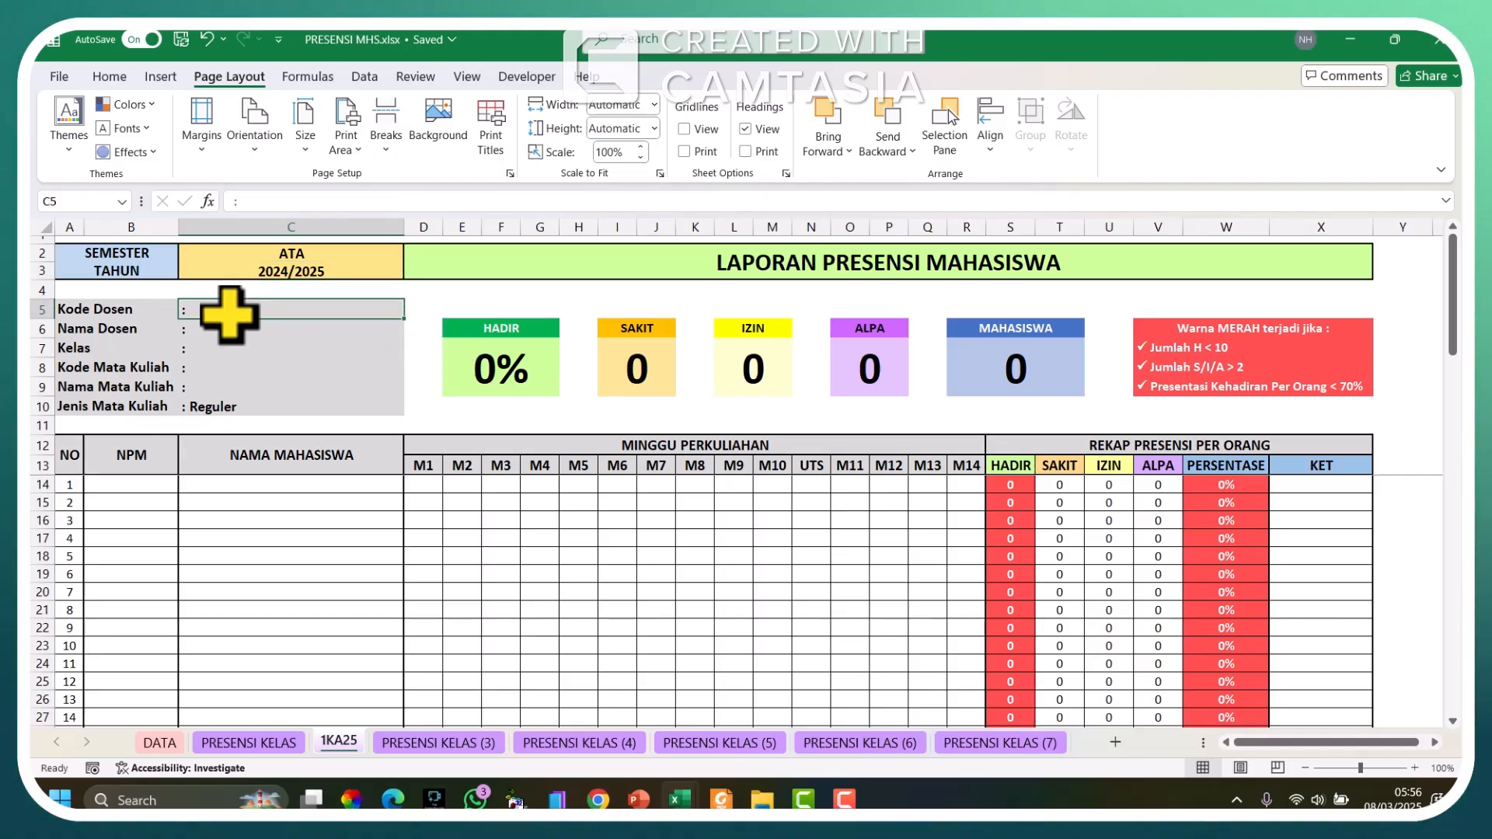
Step: Fill in the lecturer code and the lecturer's name in C5 and C6
double_click(229, 311)
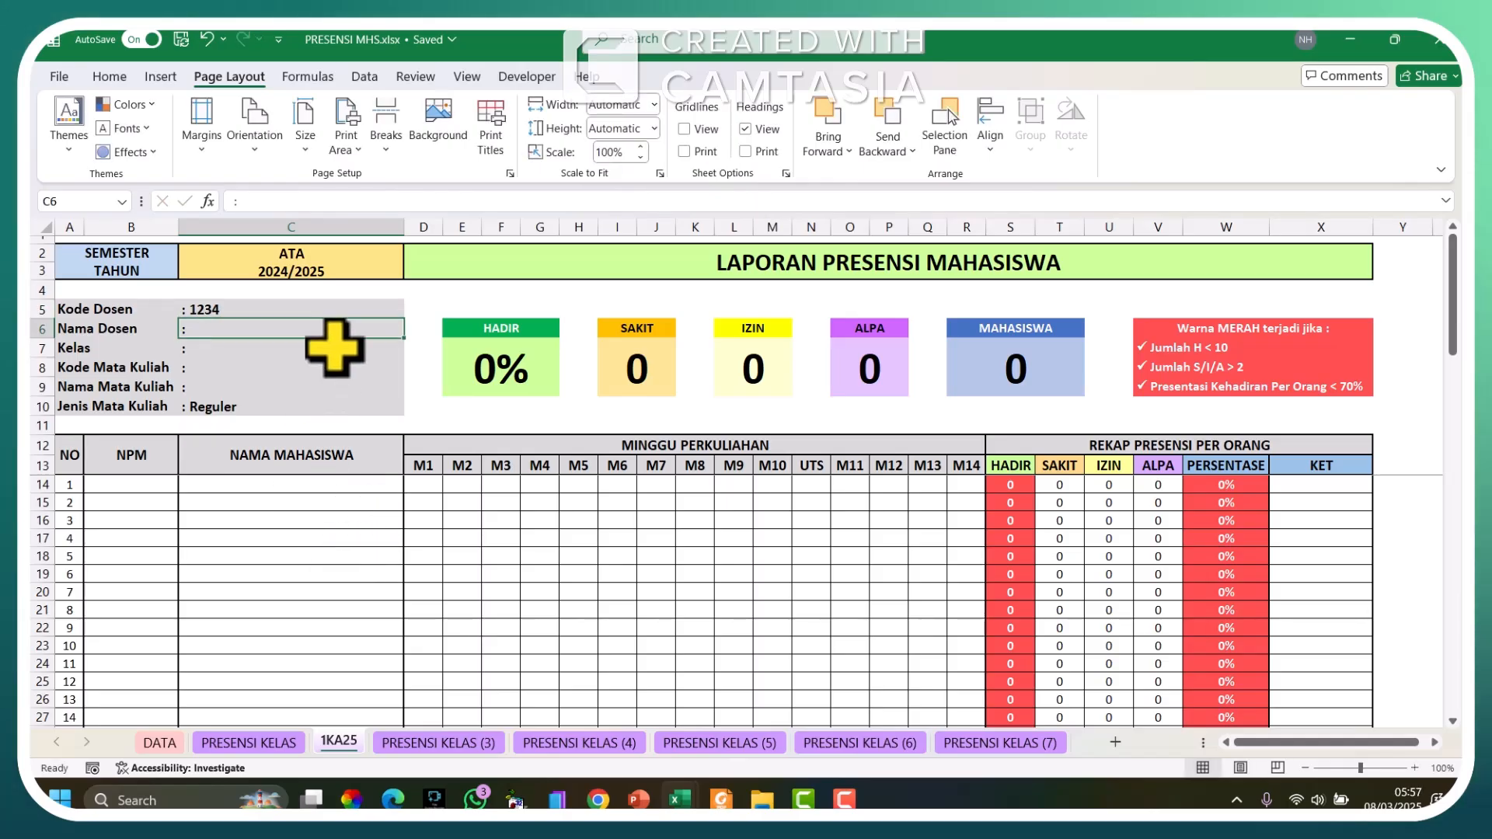
click(305, 202)
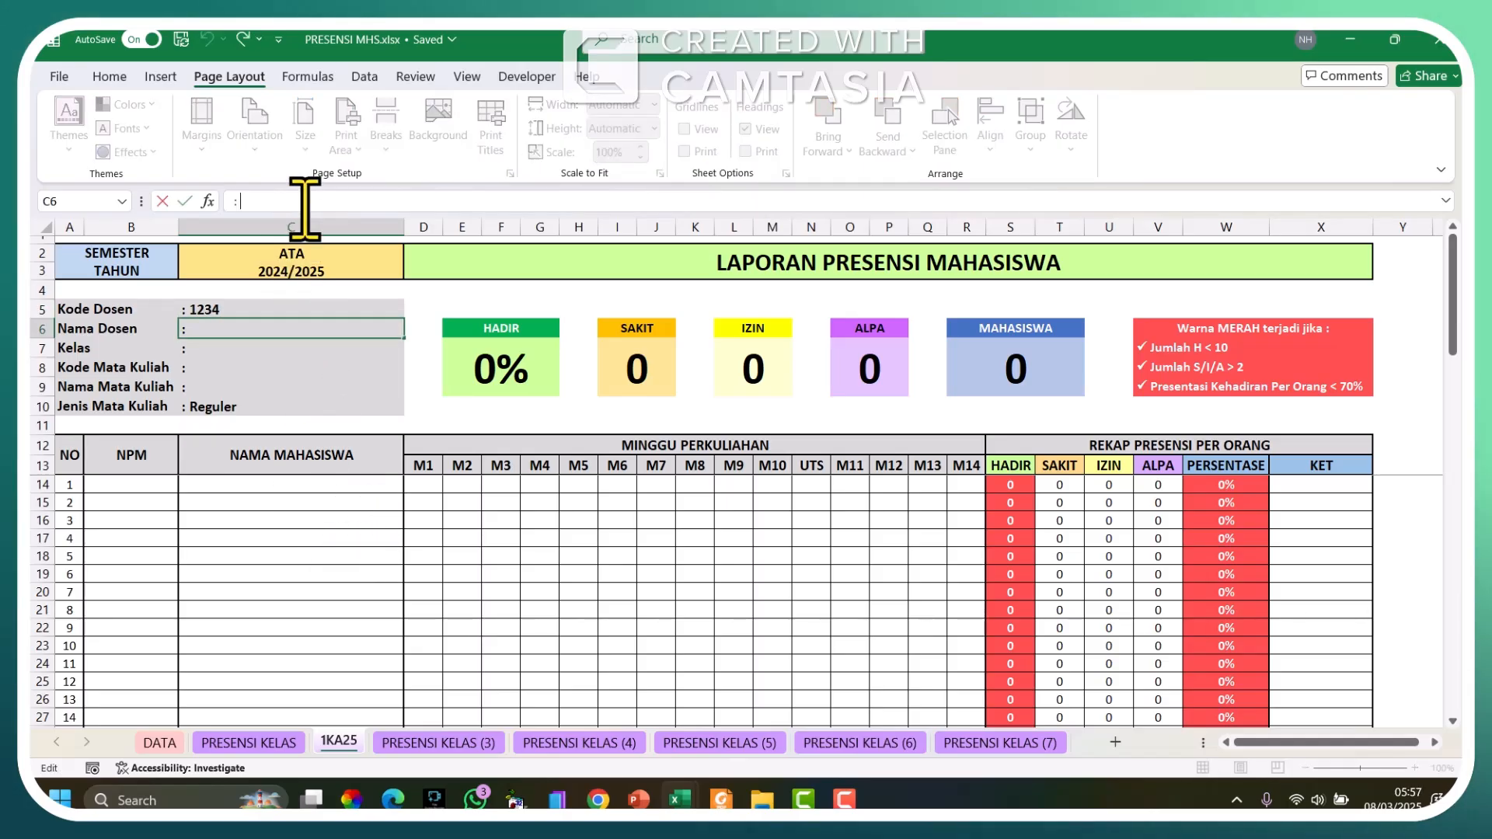
text(Nurul)
key(Return)
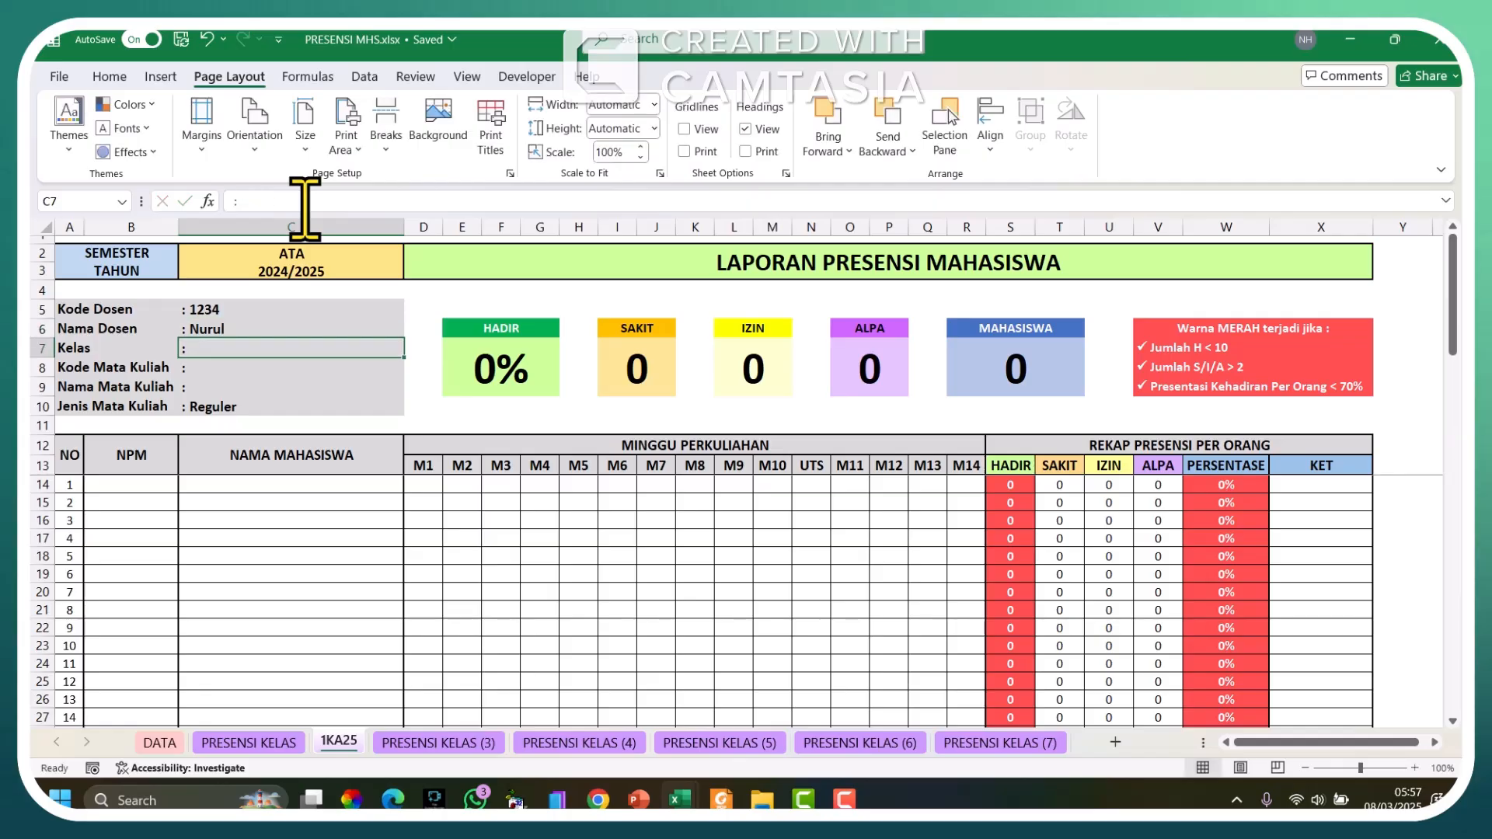
Step: Enter class 1KA25, course code IT-0111234 and course name Algoritma in C7–C9
text(1)
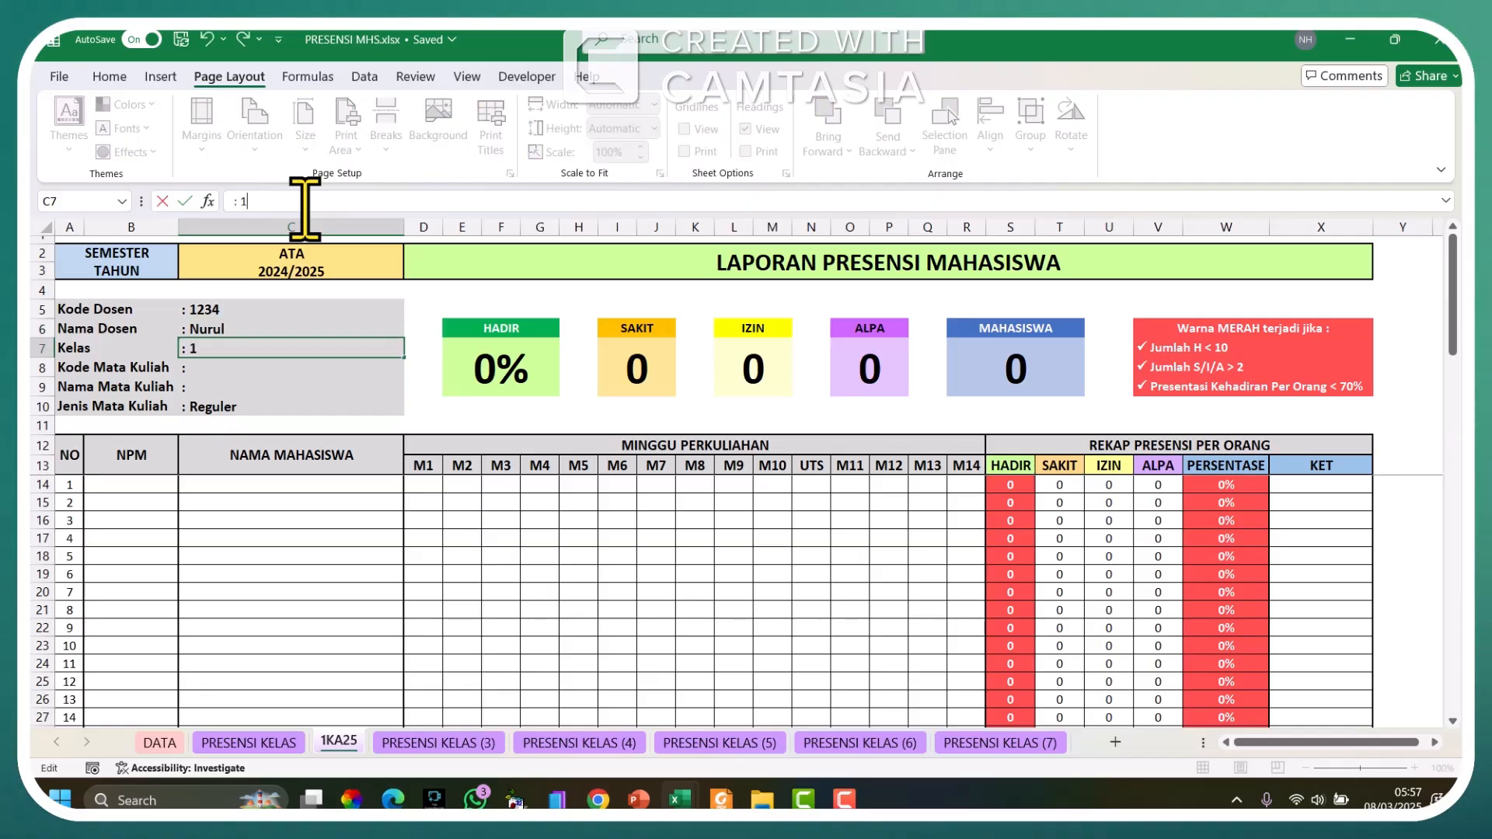
text(KA25)
key(Return)
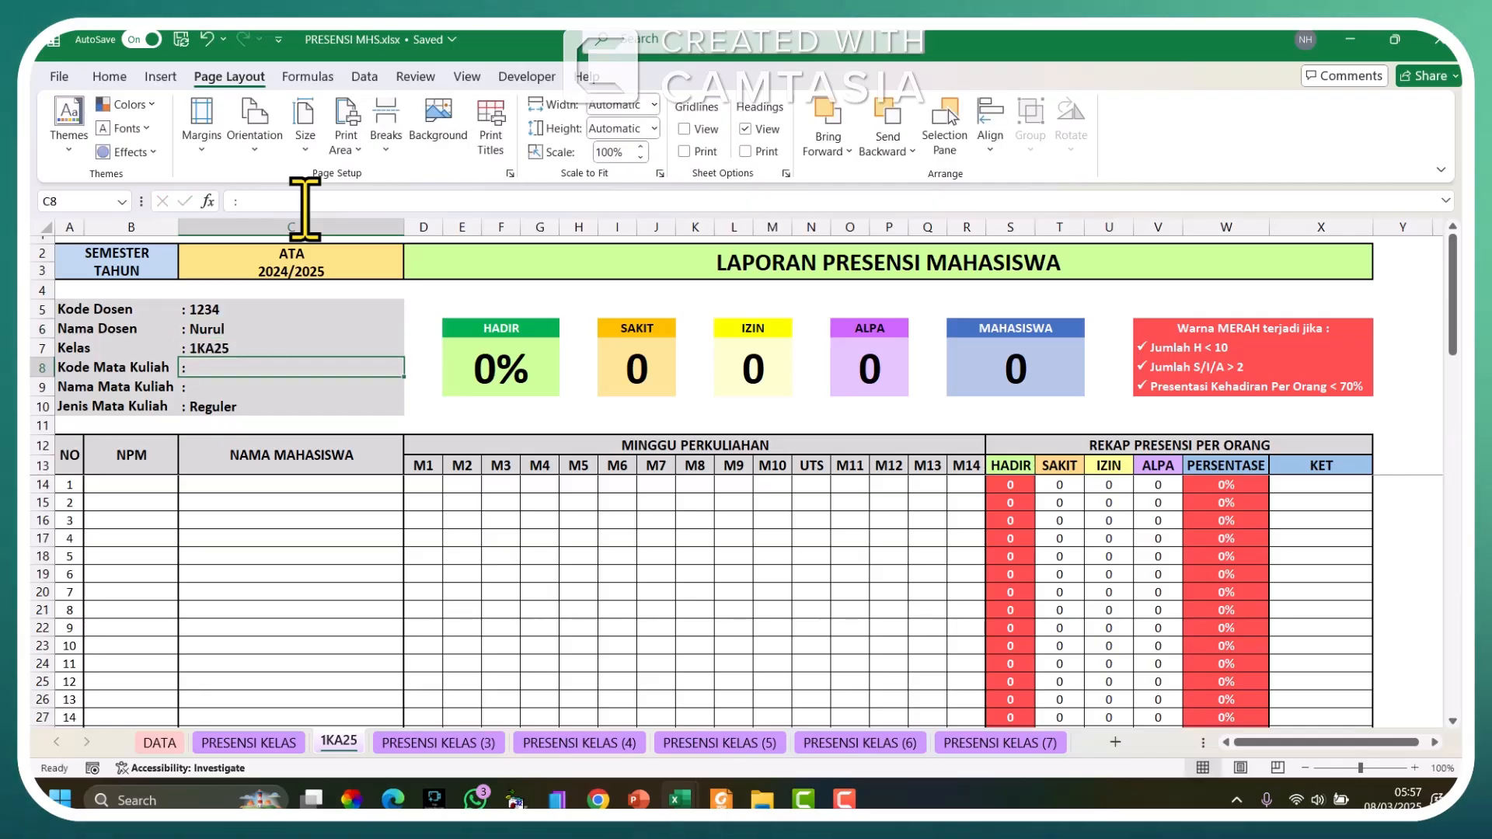
text(IT)
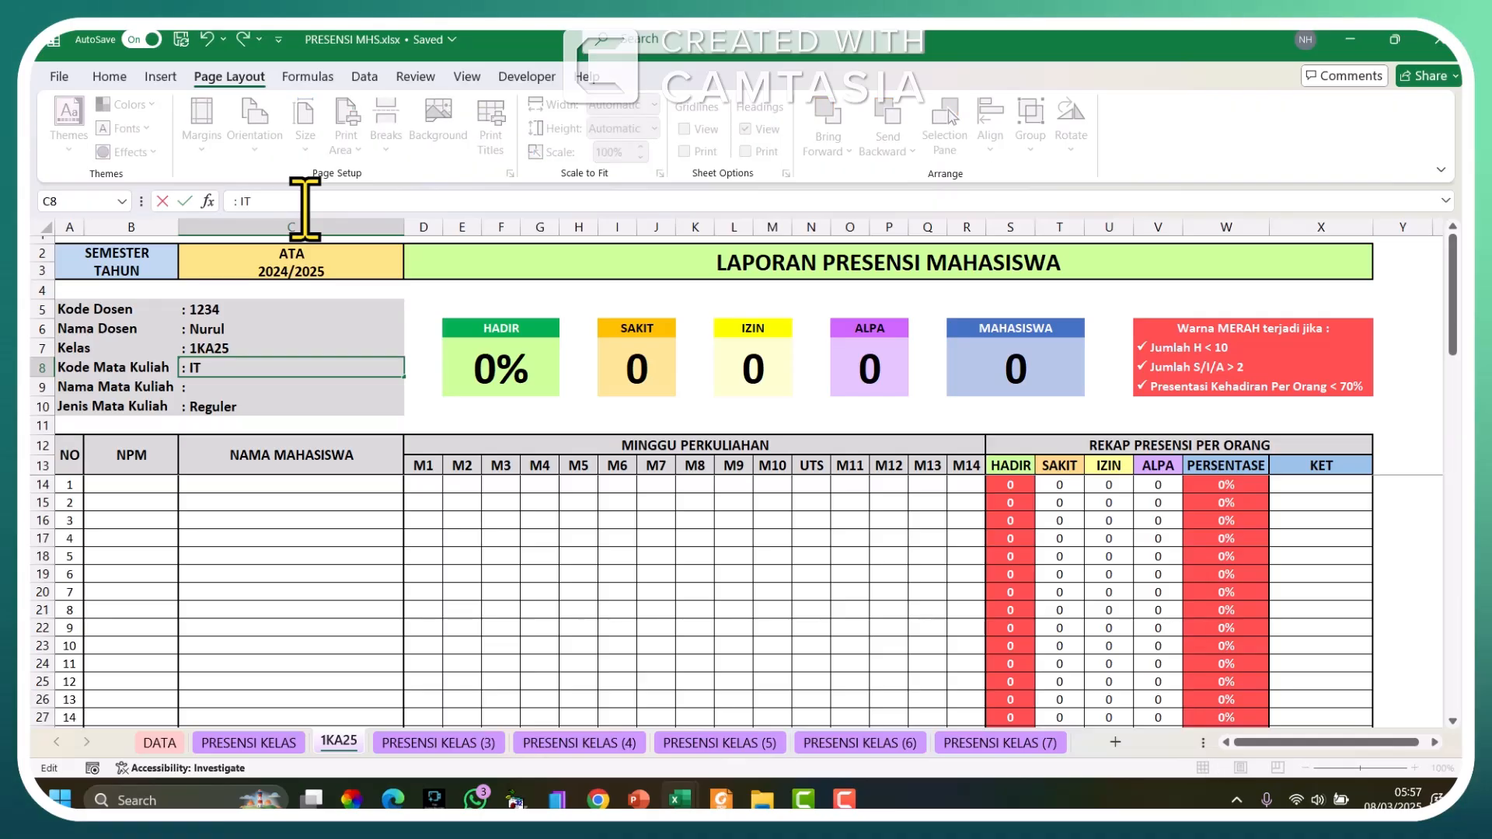
text(-01112)
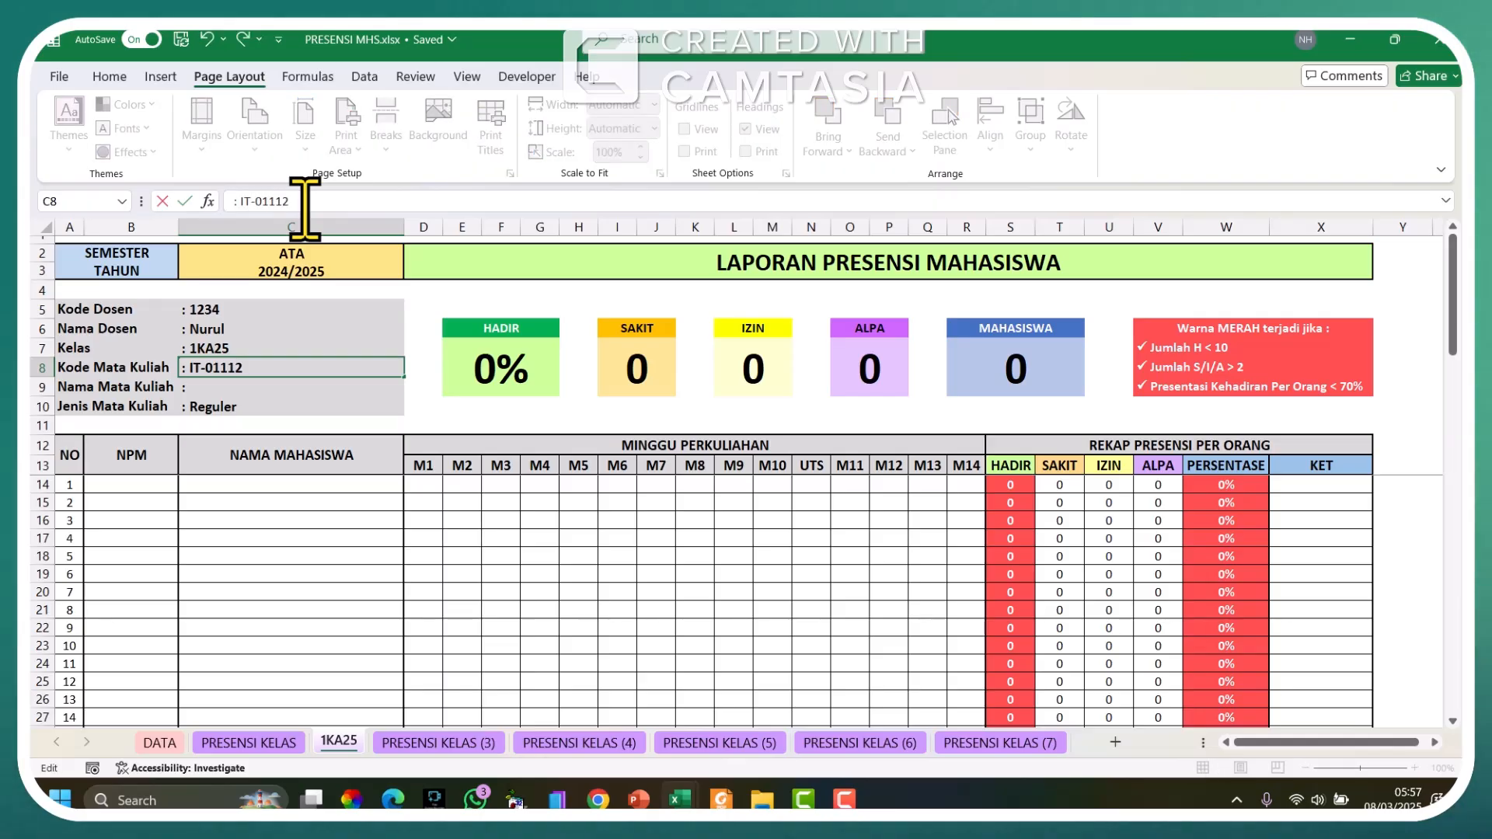
text(34)
key(Return)
key(F2)
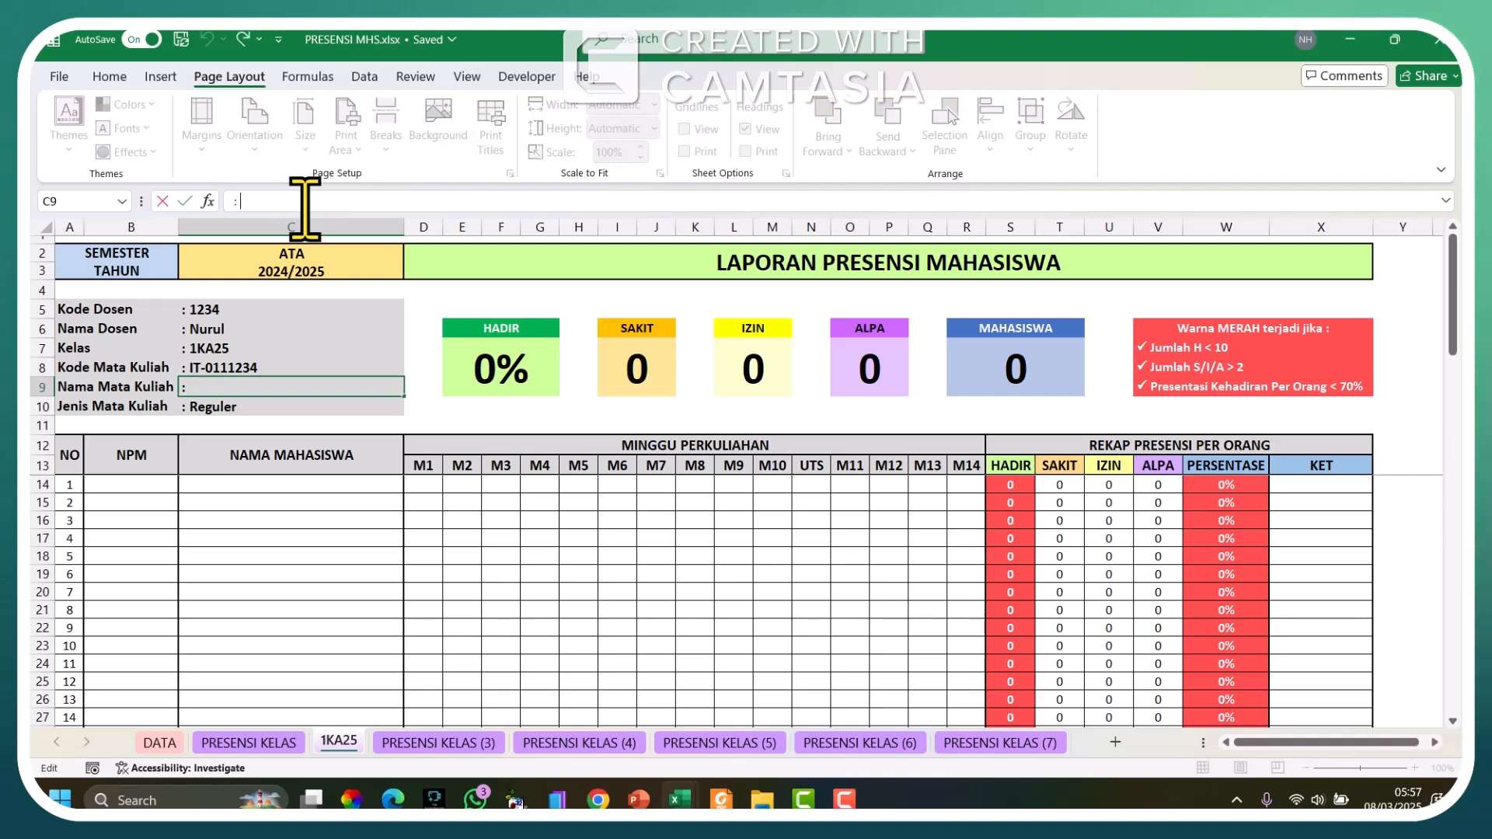
text(Algoritma)
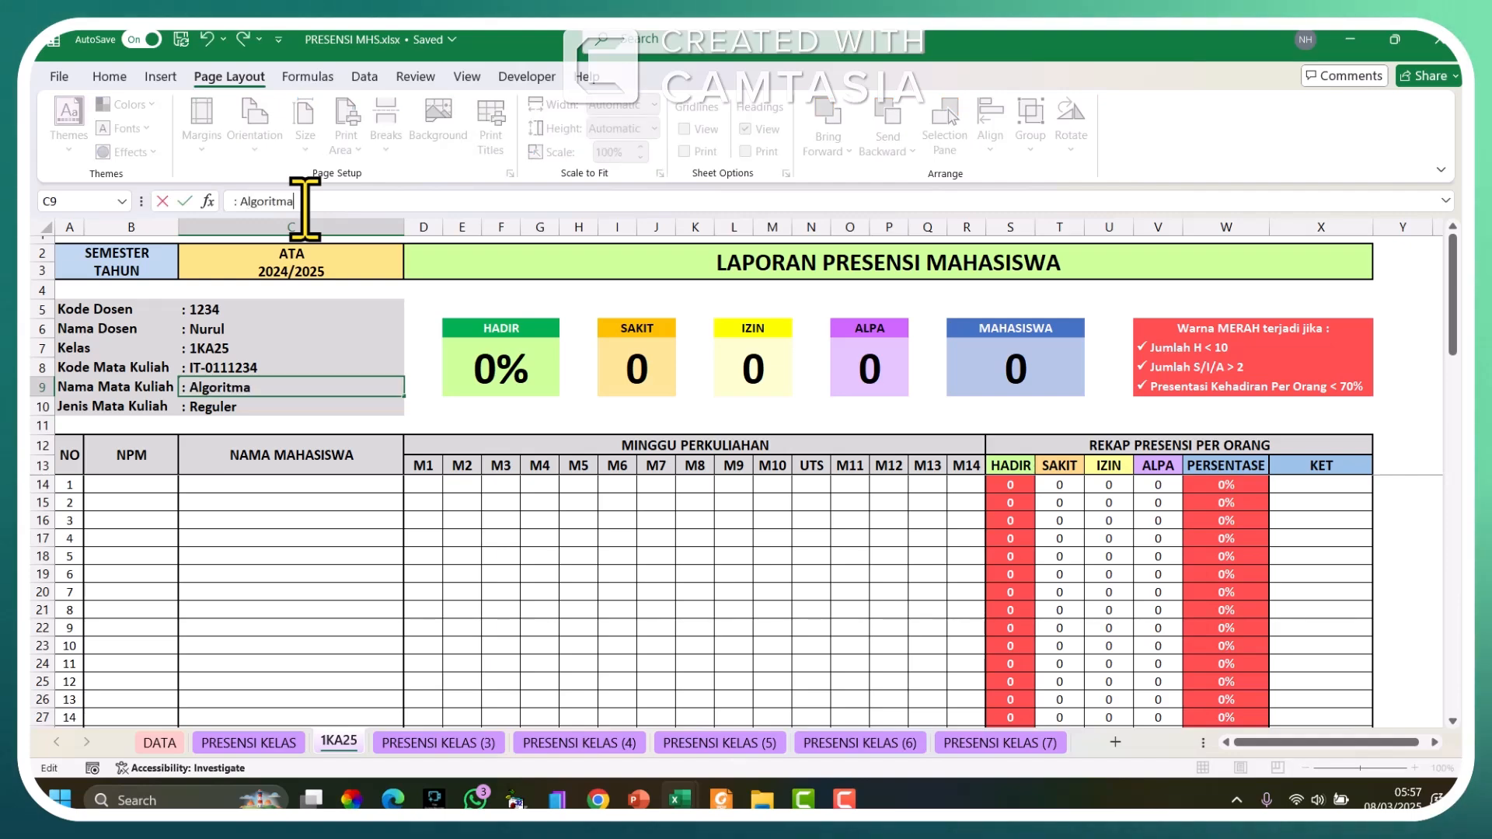
key(Return)
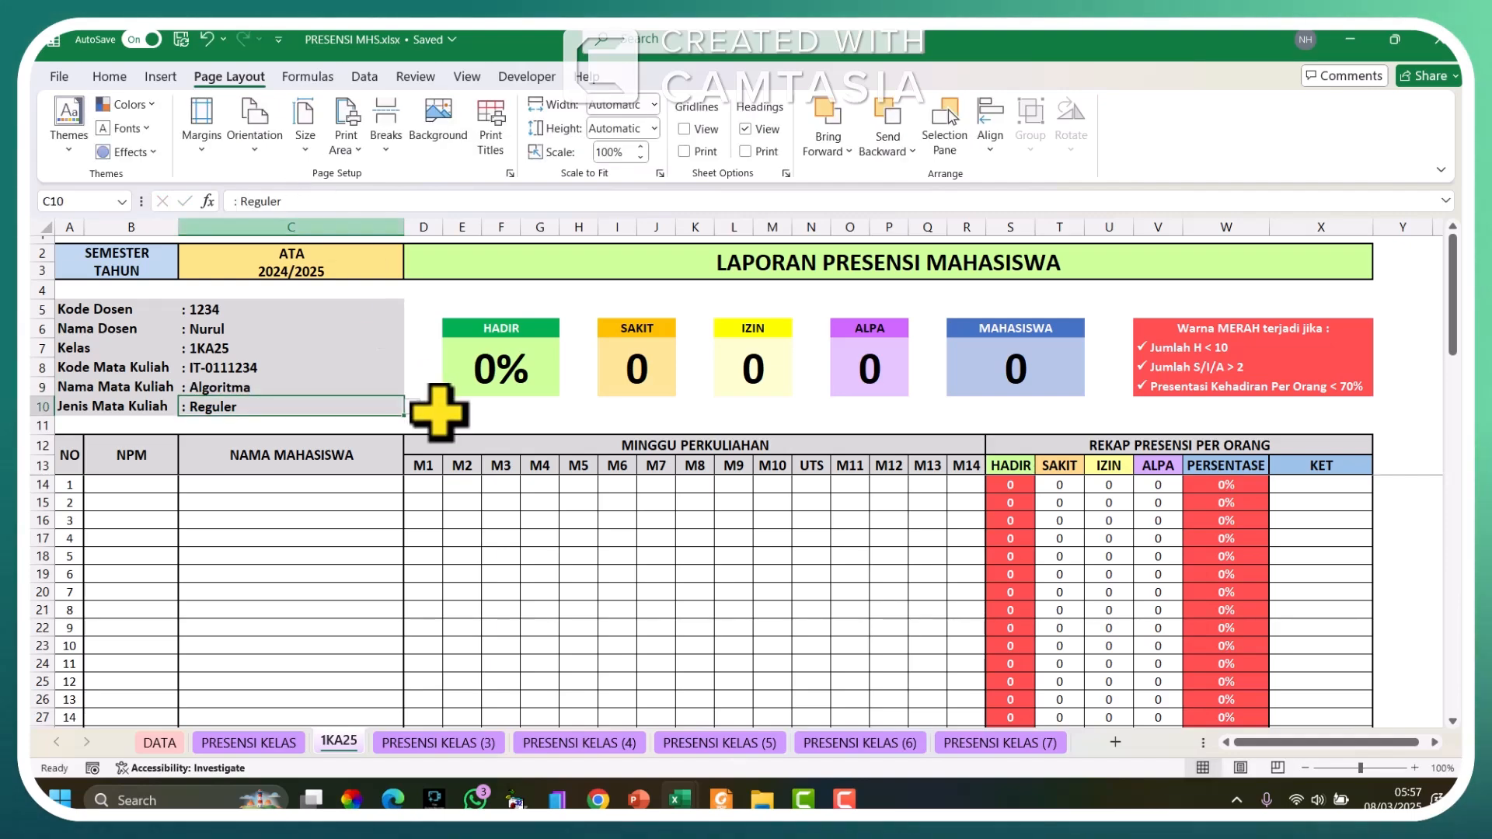
Step: Change the C10 course type from Reguler to Utama (*)
click(413, 408)
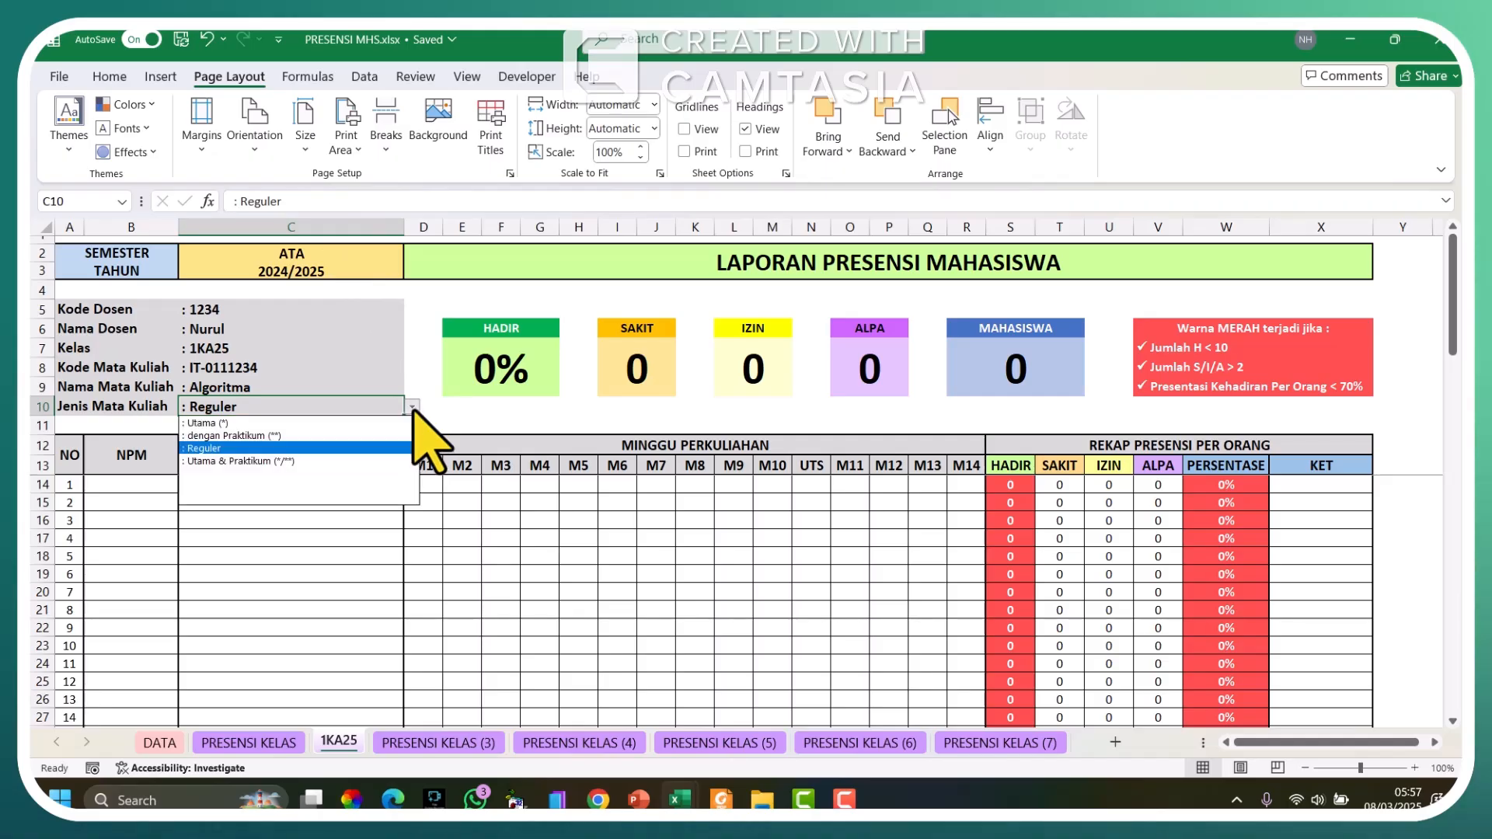
click(293, 423)
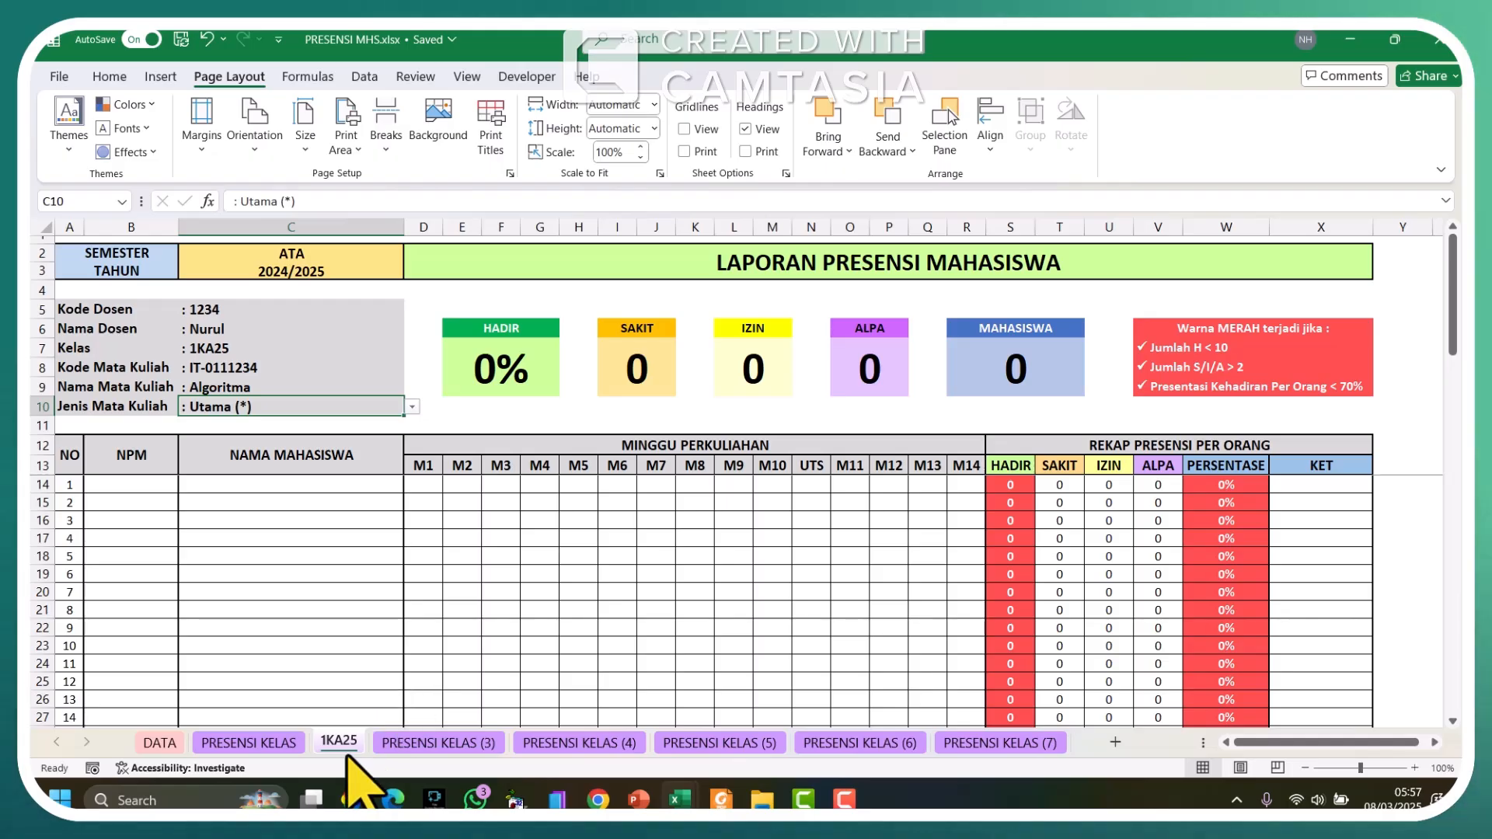
click(412, 406)
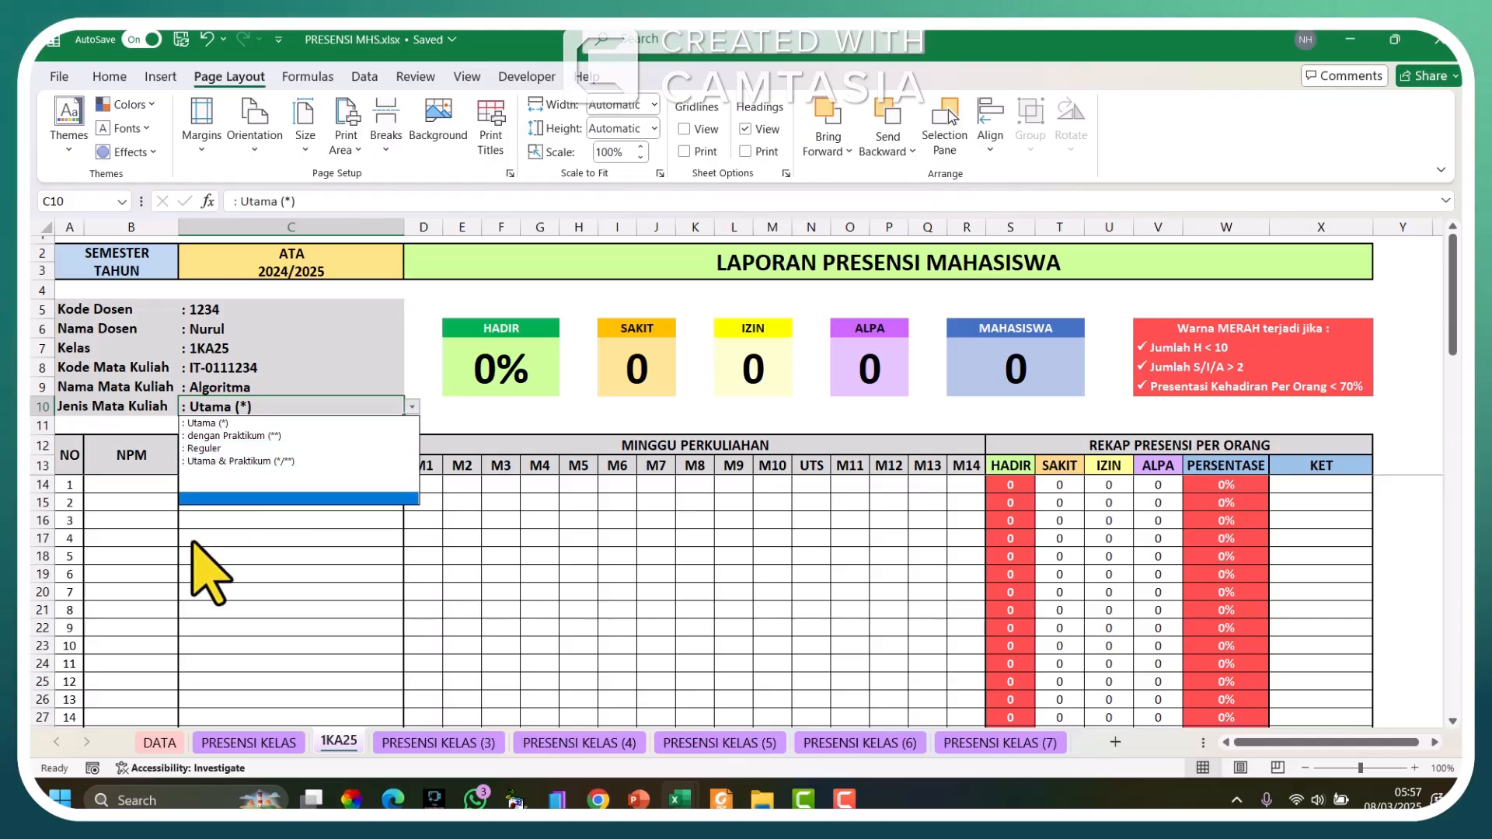
click(228, 536)
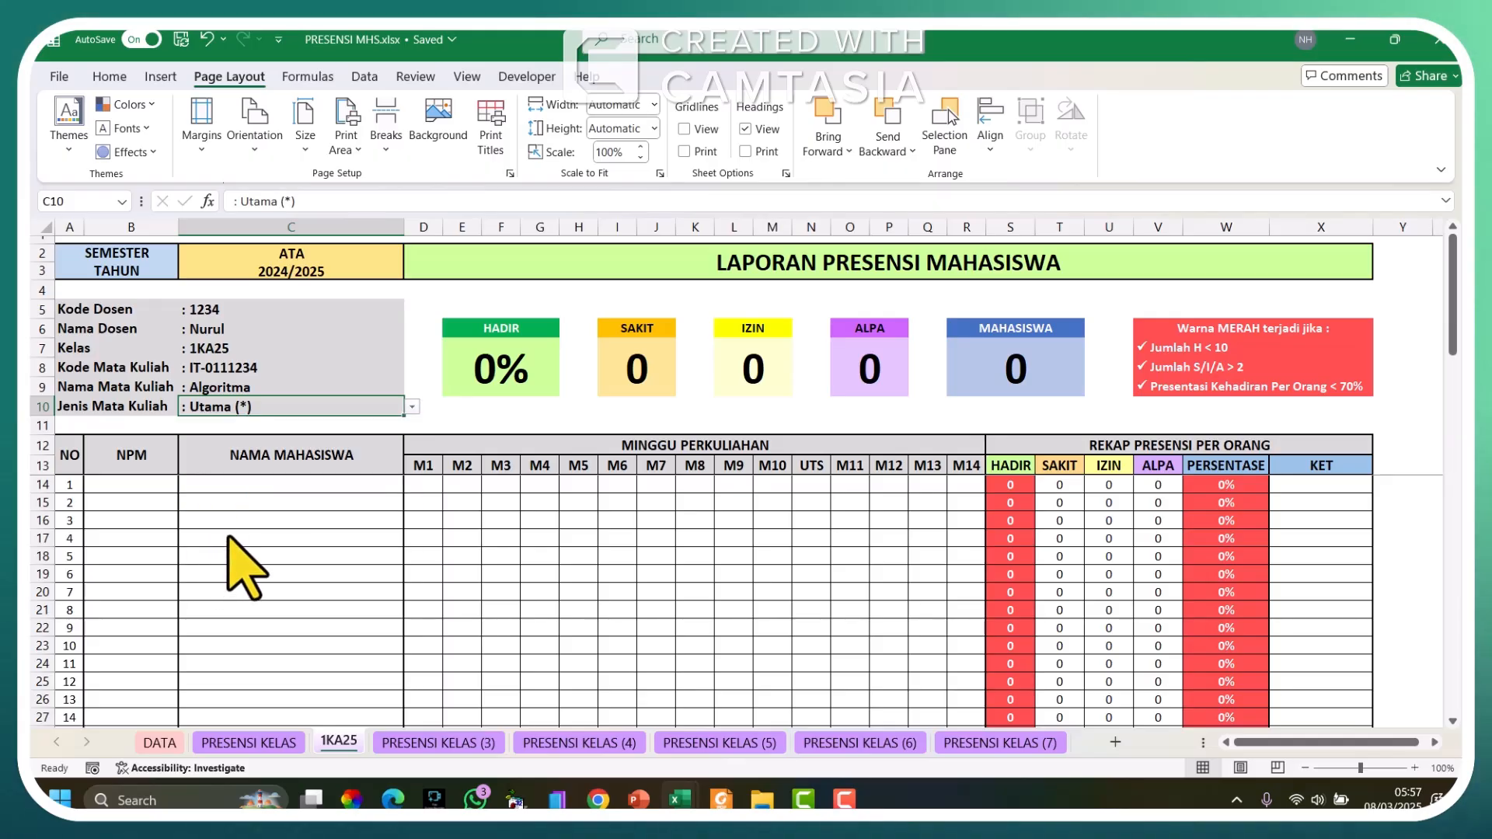
Step: Add ': Penulisan Ilmiah' and ': Skripsi' to the DATA sheet's JENIS MK list, then return to 1KA25
click(159, 743)
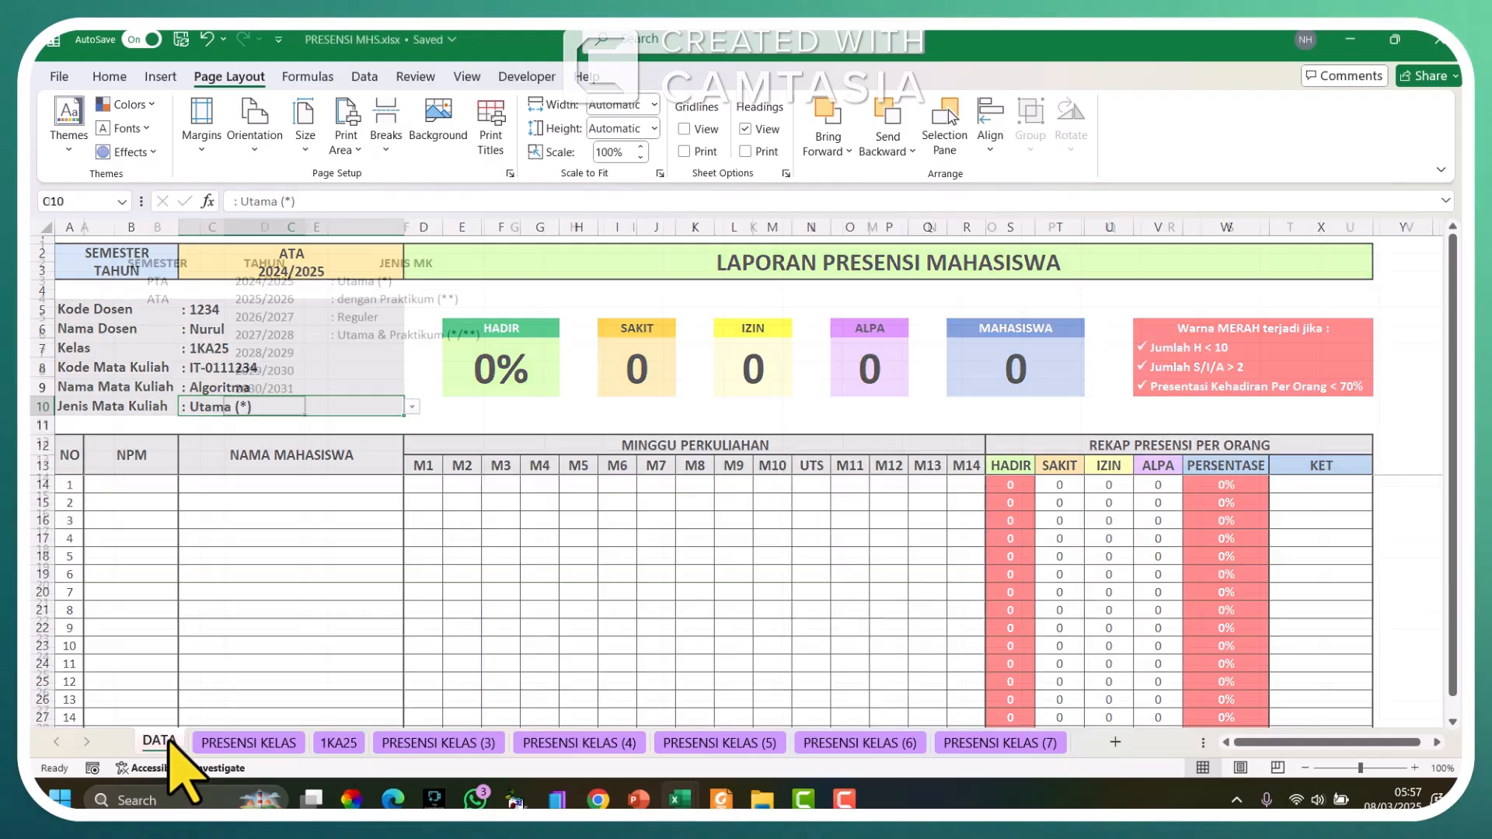
click(363, 352)
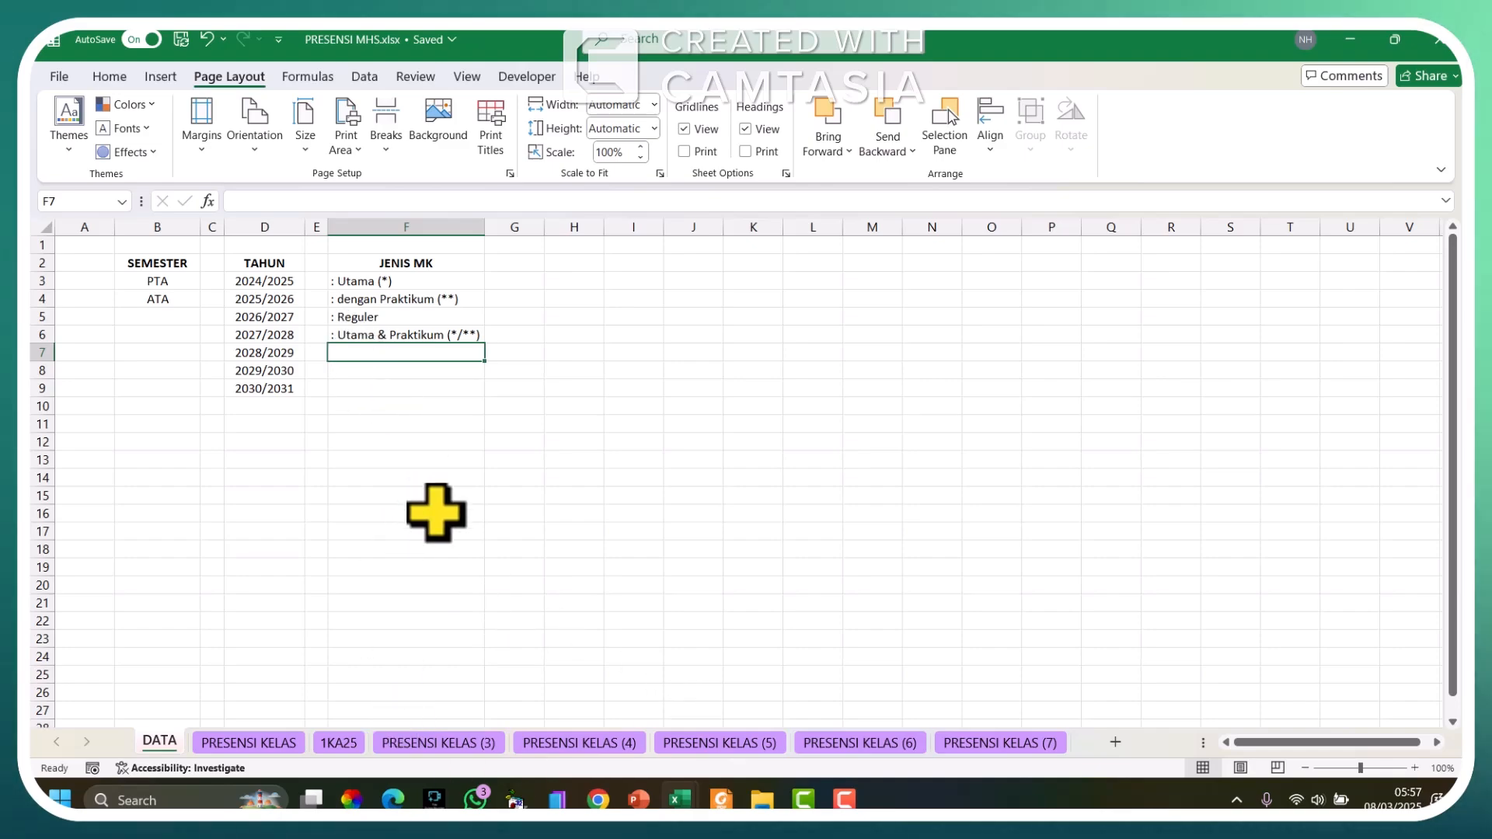
text(: Penulisan Il)
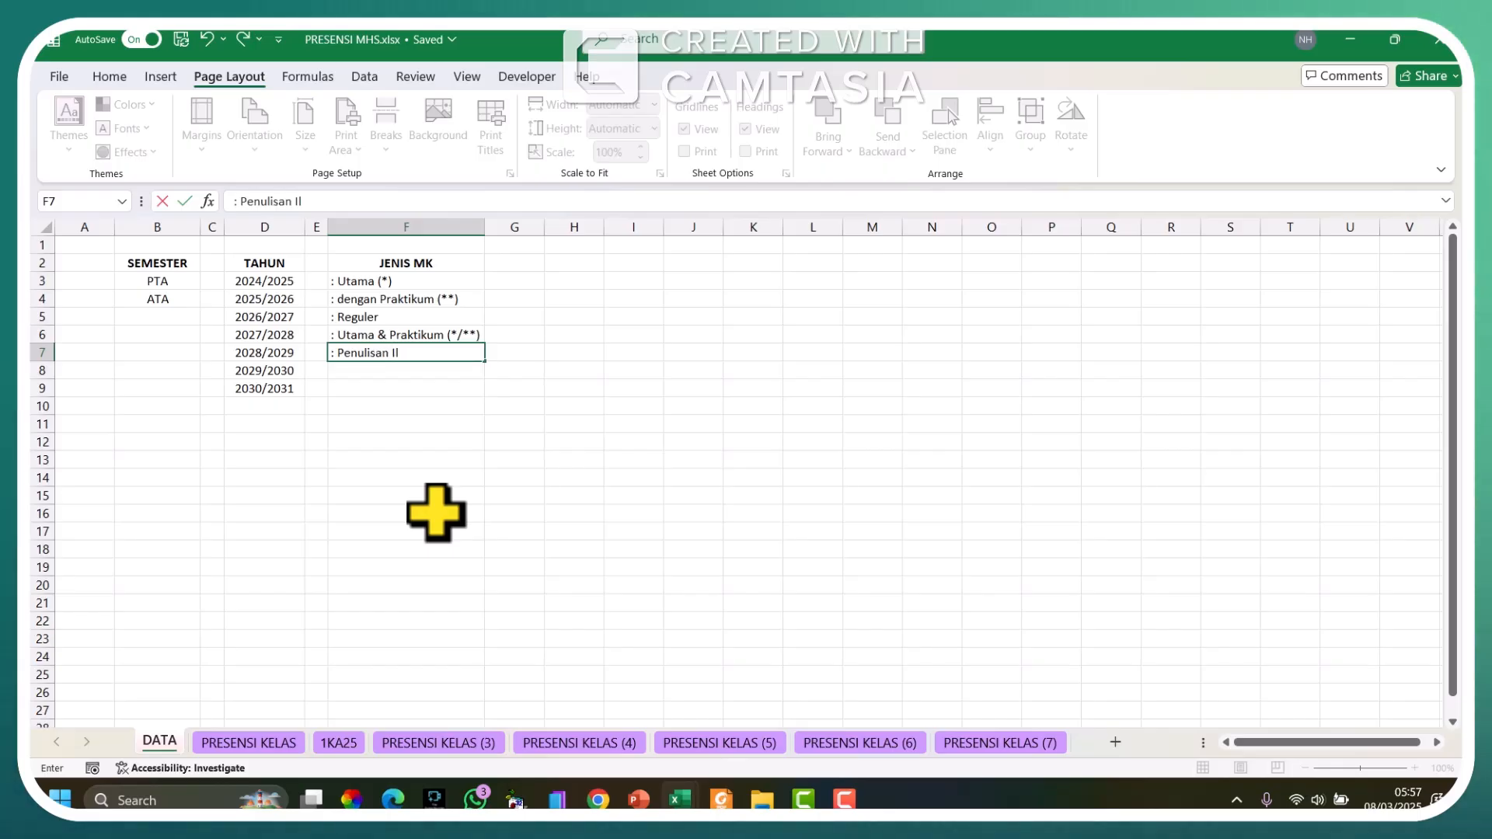
text(miah)
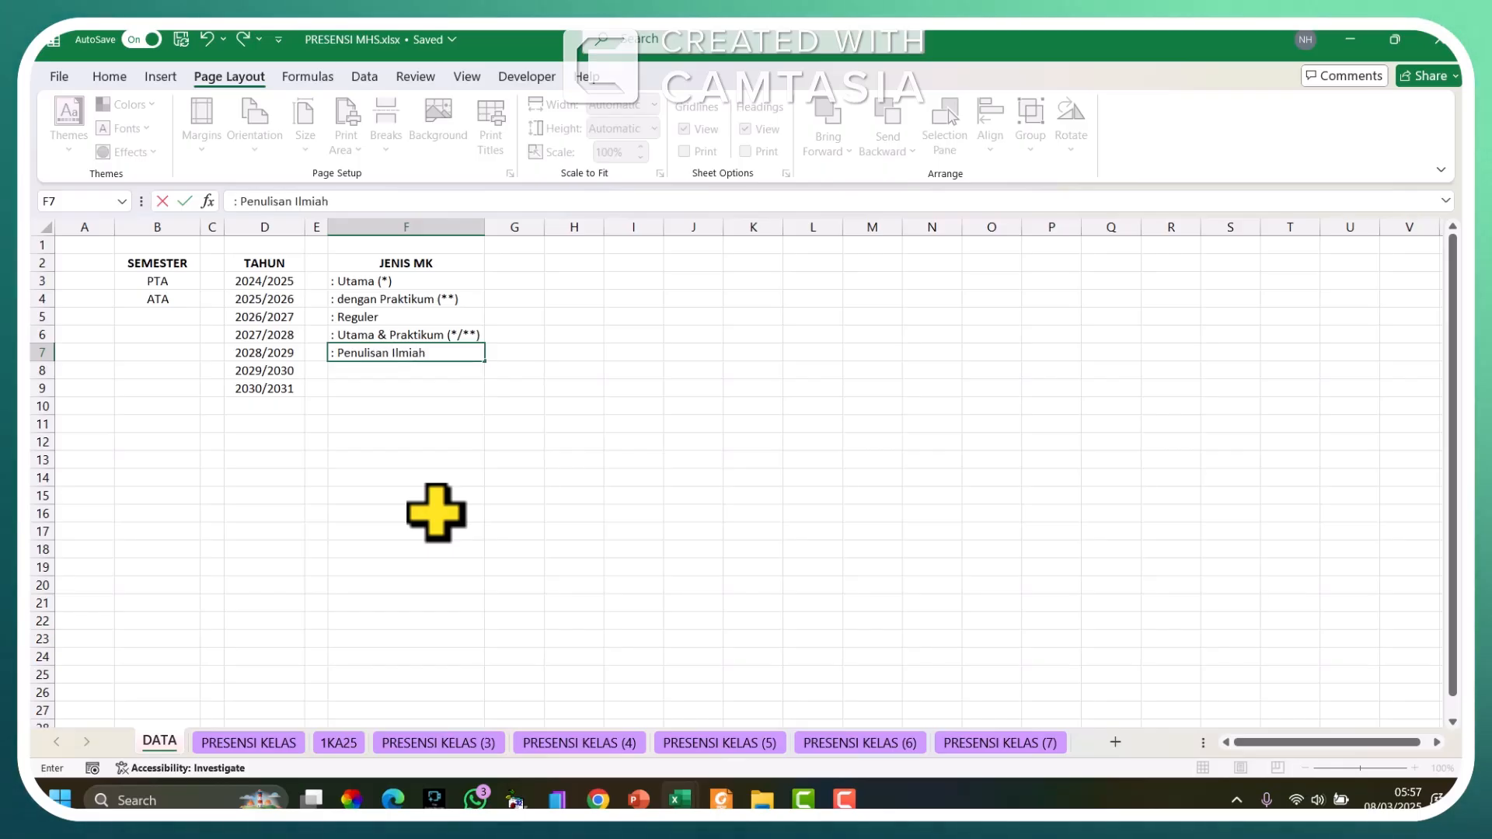
key(Return)
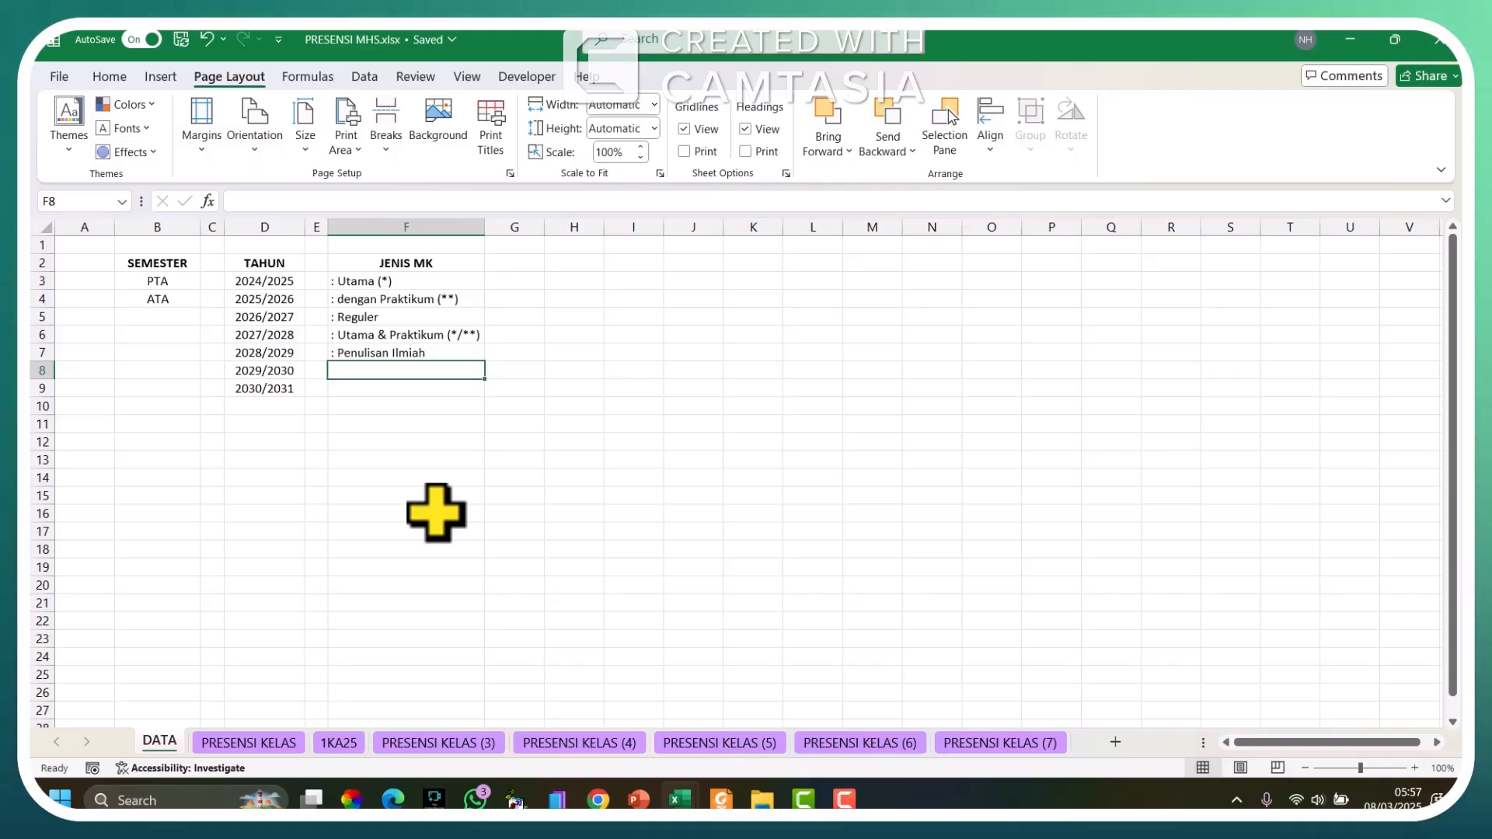
text(: Skripsi)
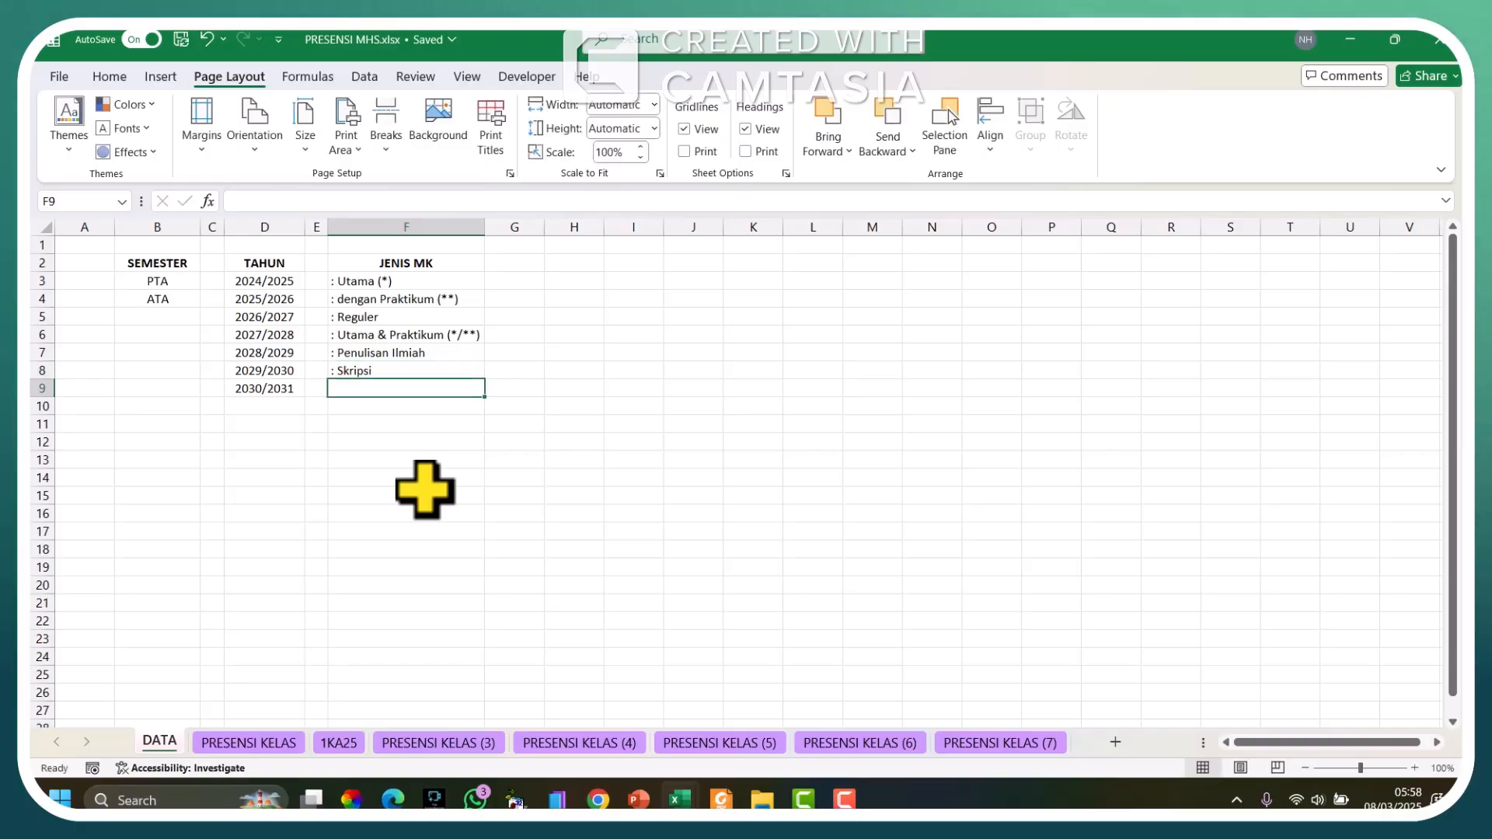
click(340, 744)
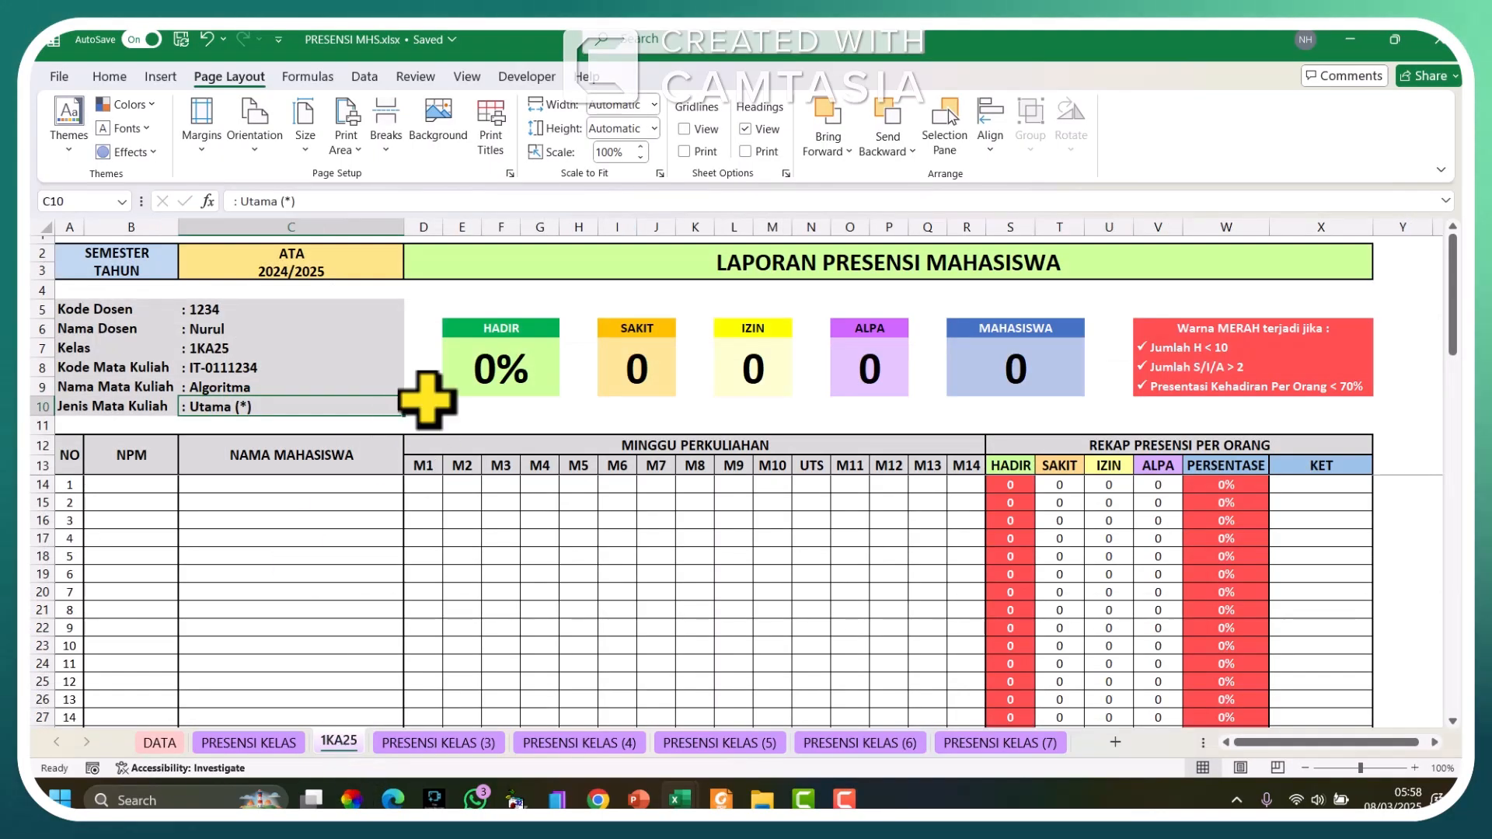
Step: Verify Penulisan Ilmiah and Skripsi appear in the C10 course types, then bring up 1KA25.xlsx
click(413, 406)
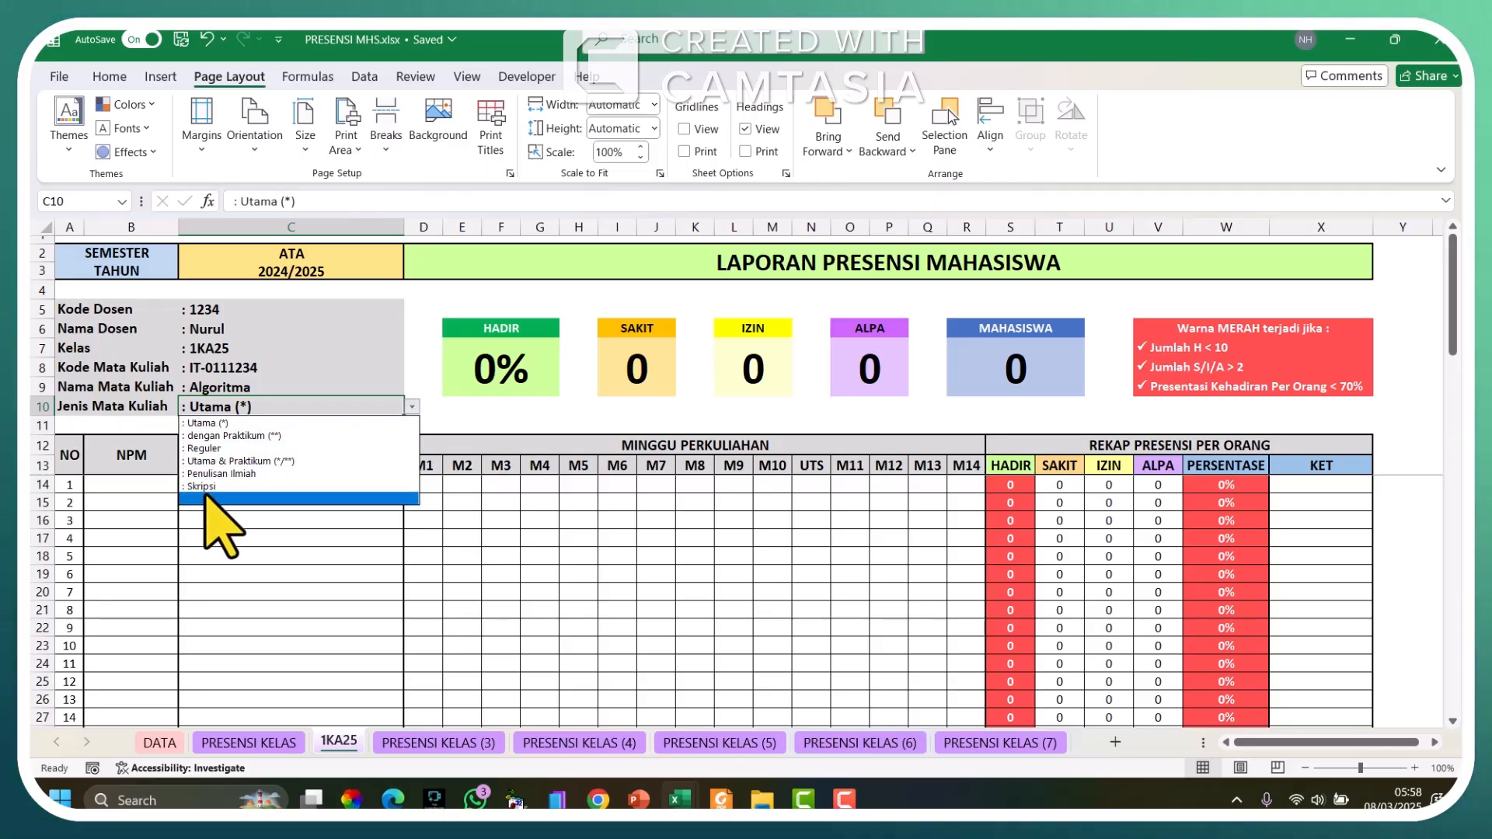
click(259, 560)
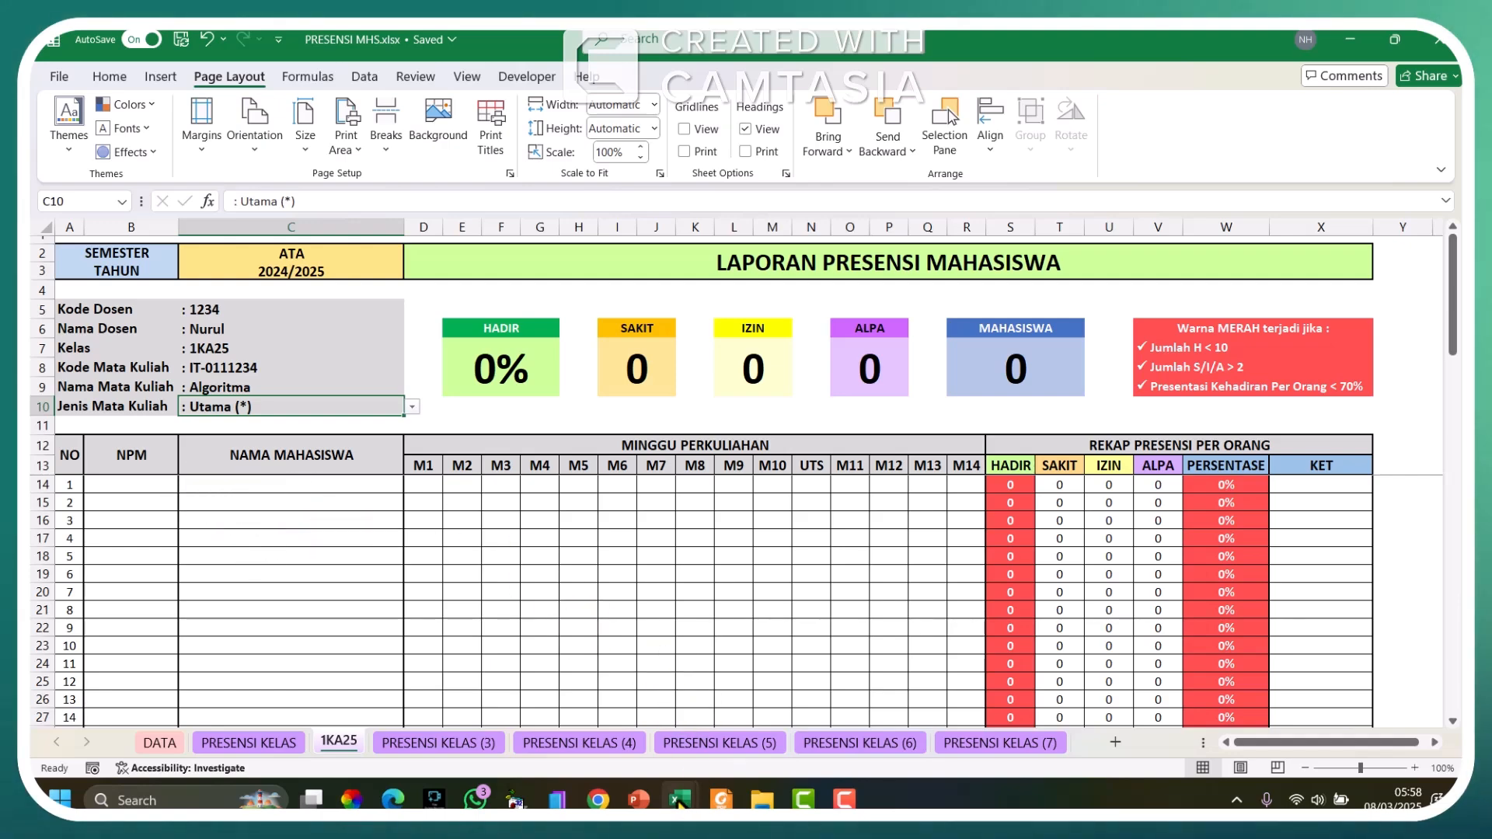
mouse_move(722, 801)
click(777, 740)
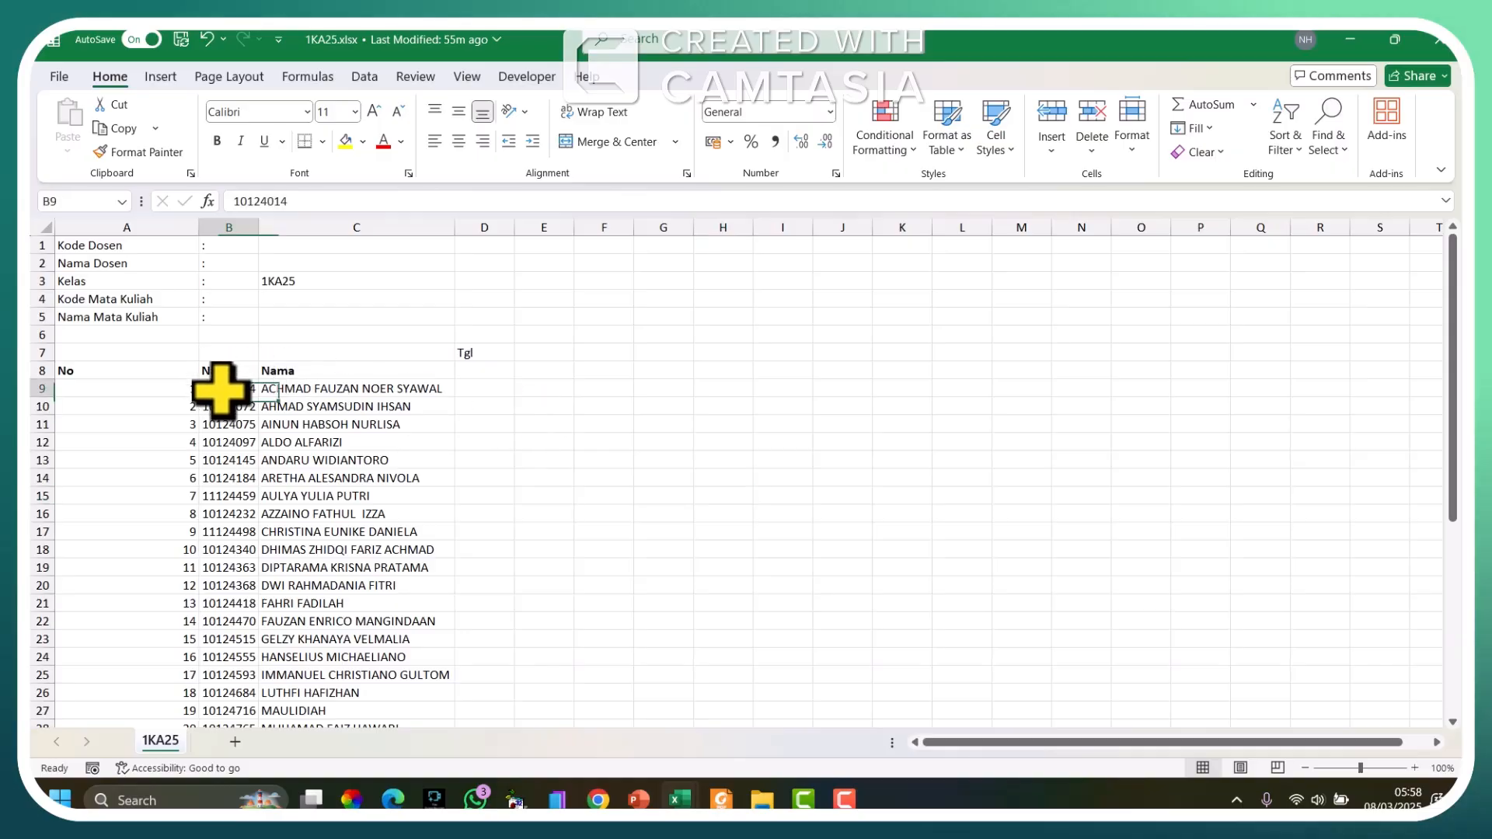
Step: Copy the student NPMs and names in B9:C45, then return to PRESENSI MHS.xlsx
drag(240, 385, 334, 694)
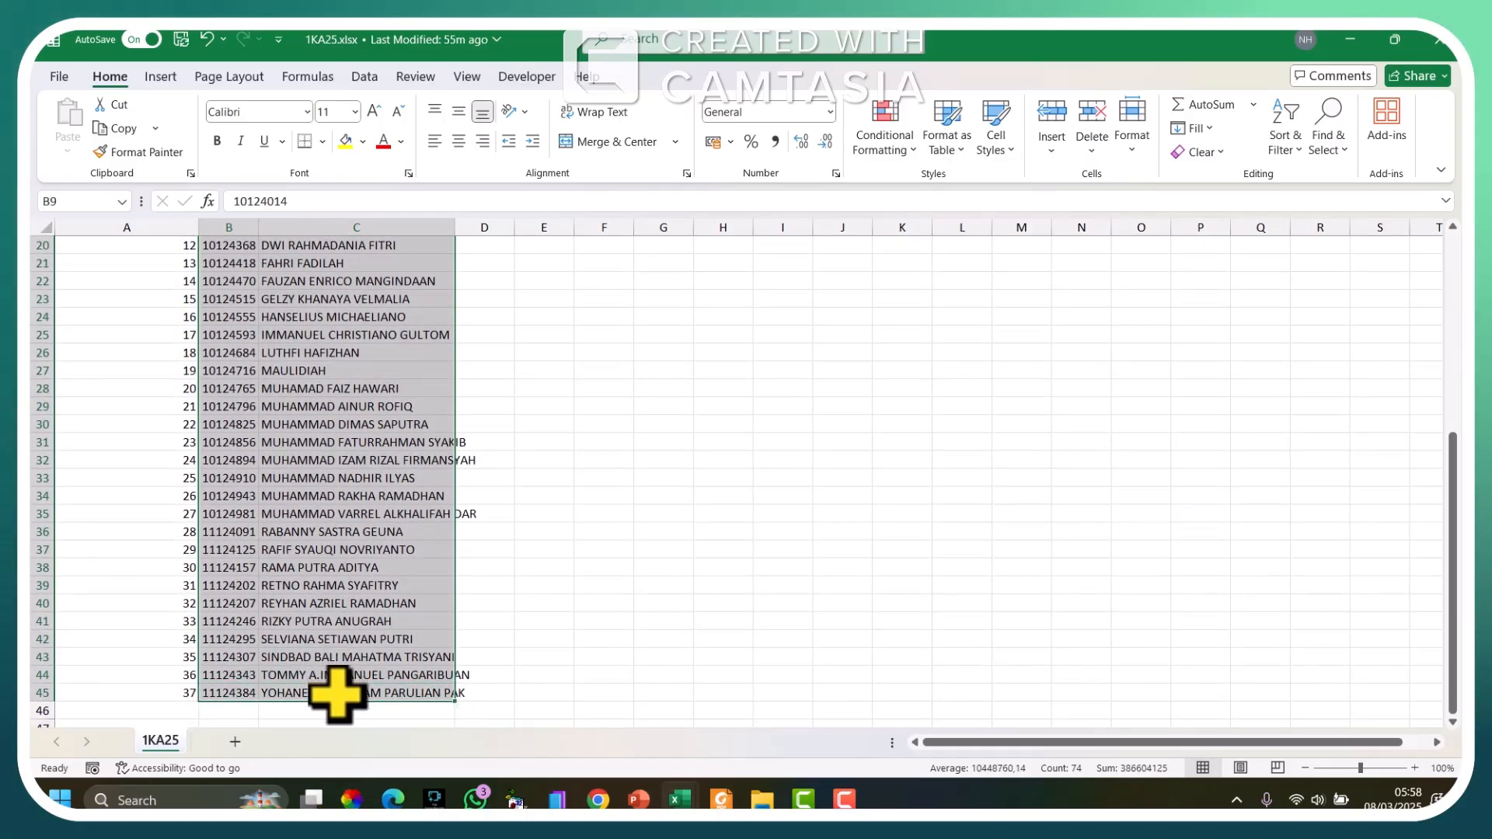
right_click(334, 567)
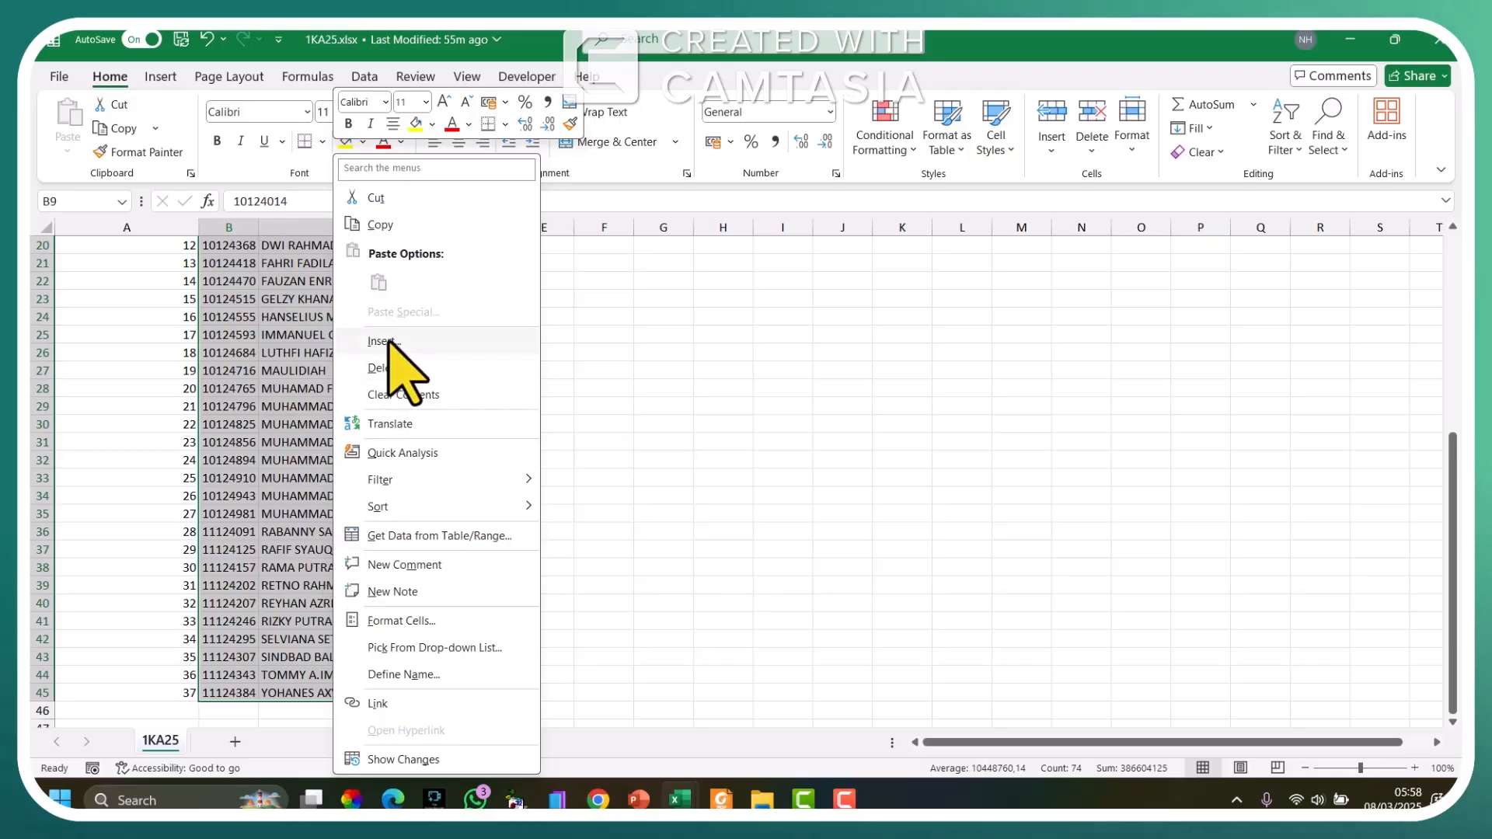
click(403, 227)
scroll(403, 226, up, 7)
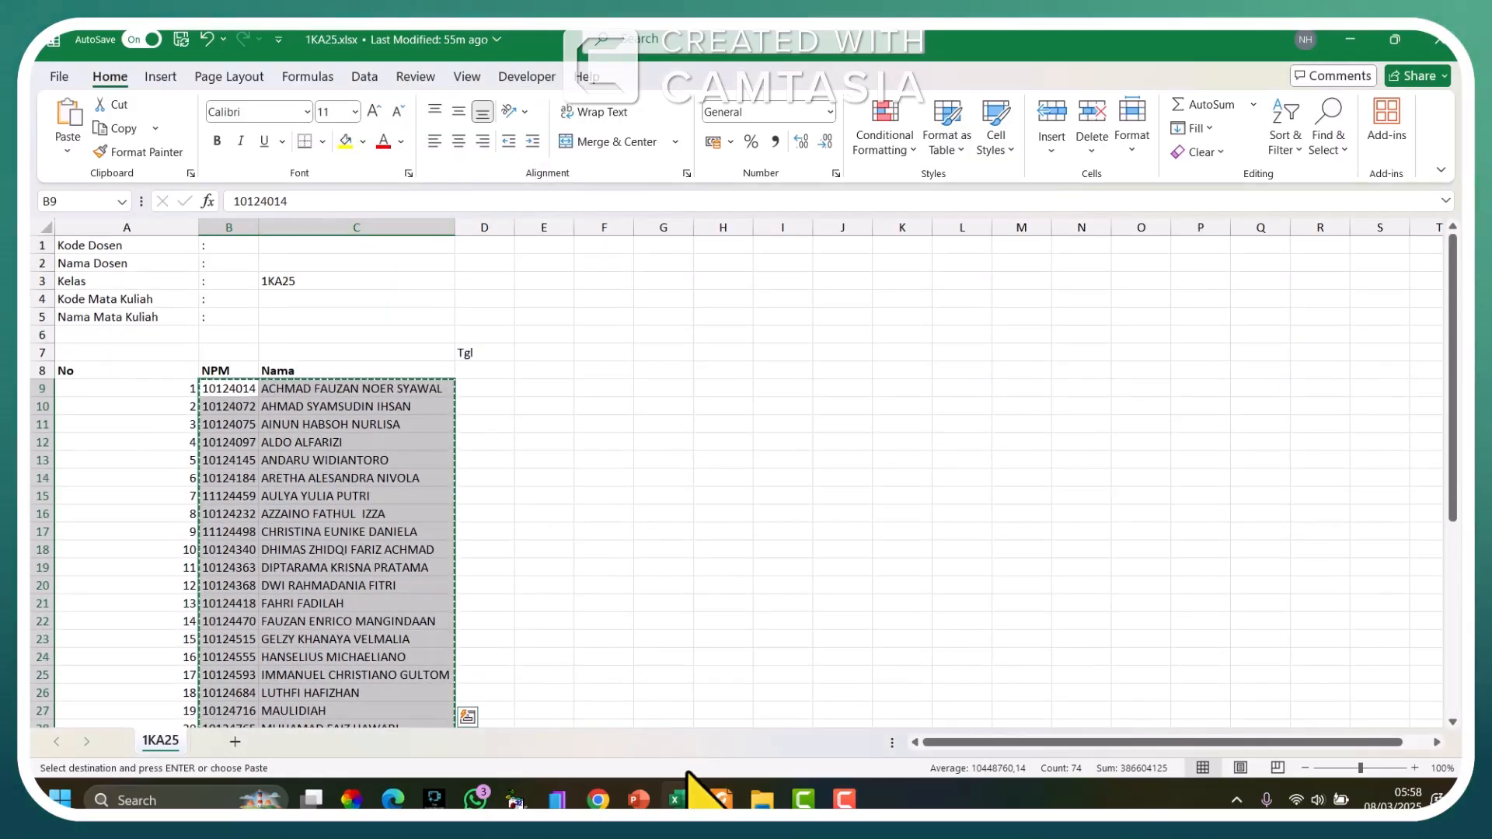
mouse_move(684, 792)
click(610, 703)
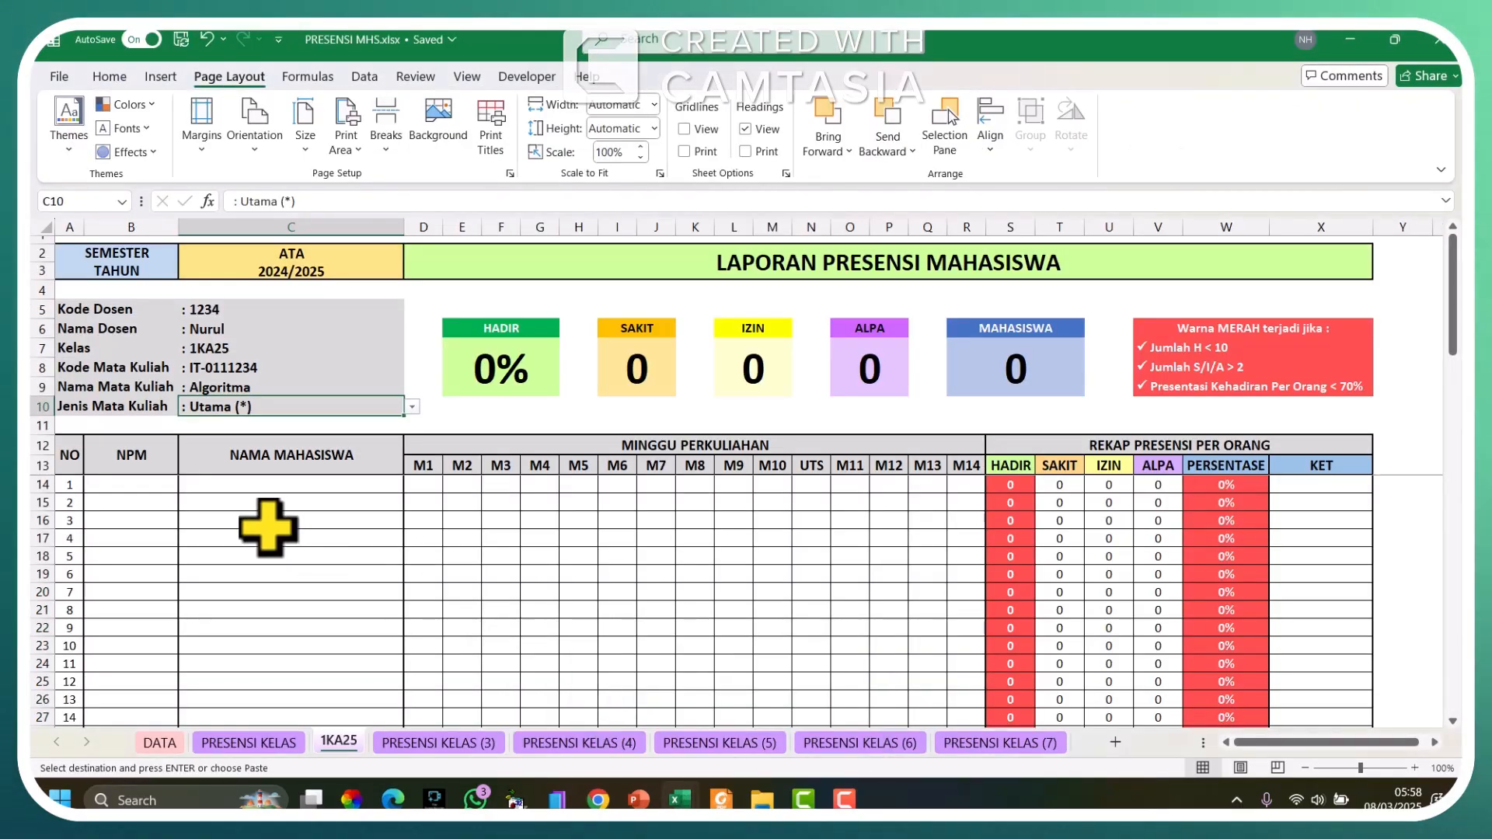
Step: Paste the 37 copied student NPMs and names at B14 as values only
click(142, 484)
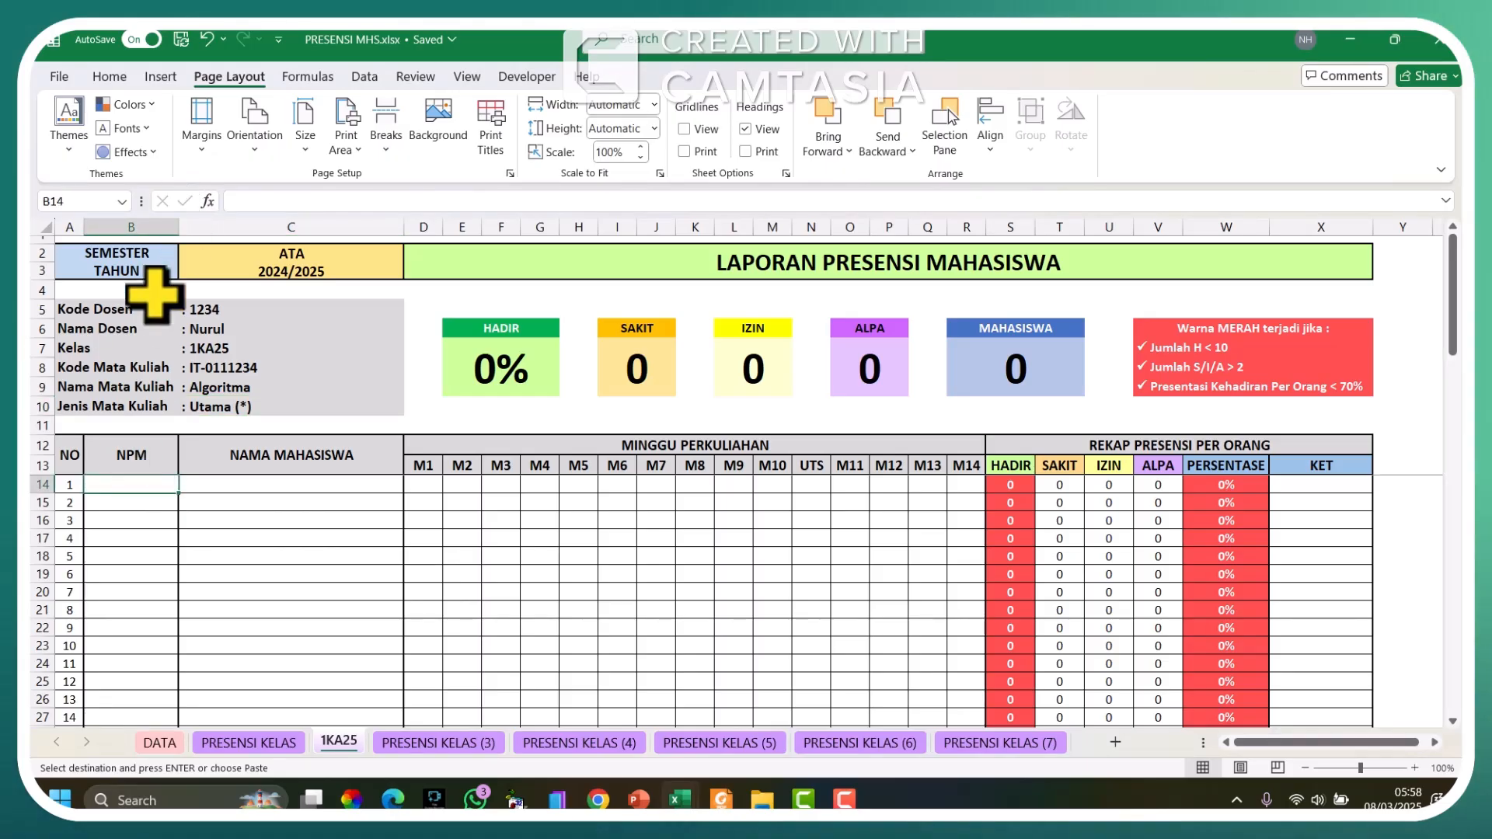
right_click(117, 486)
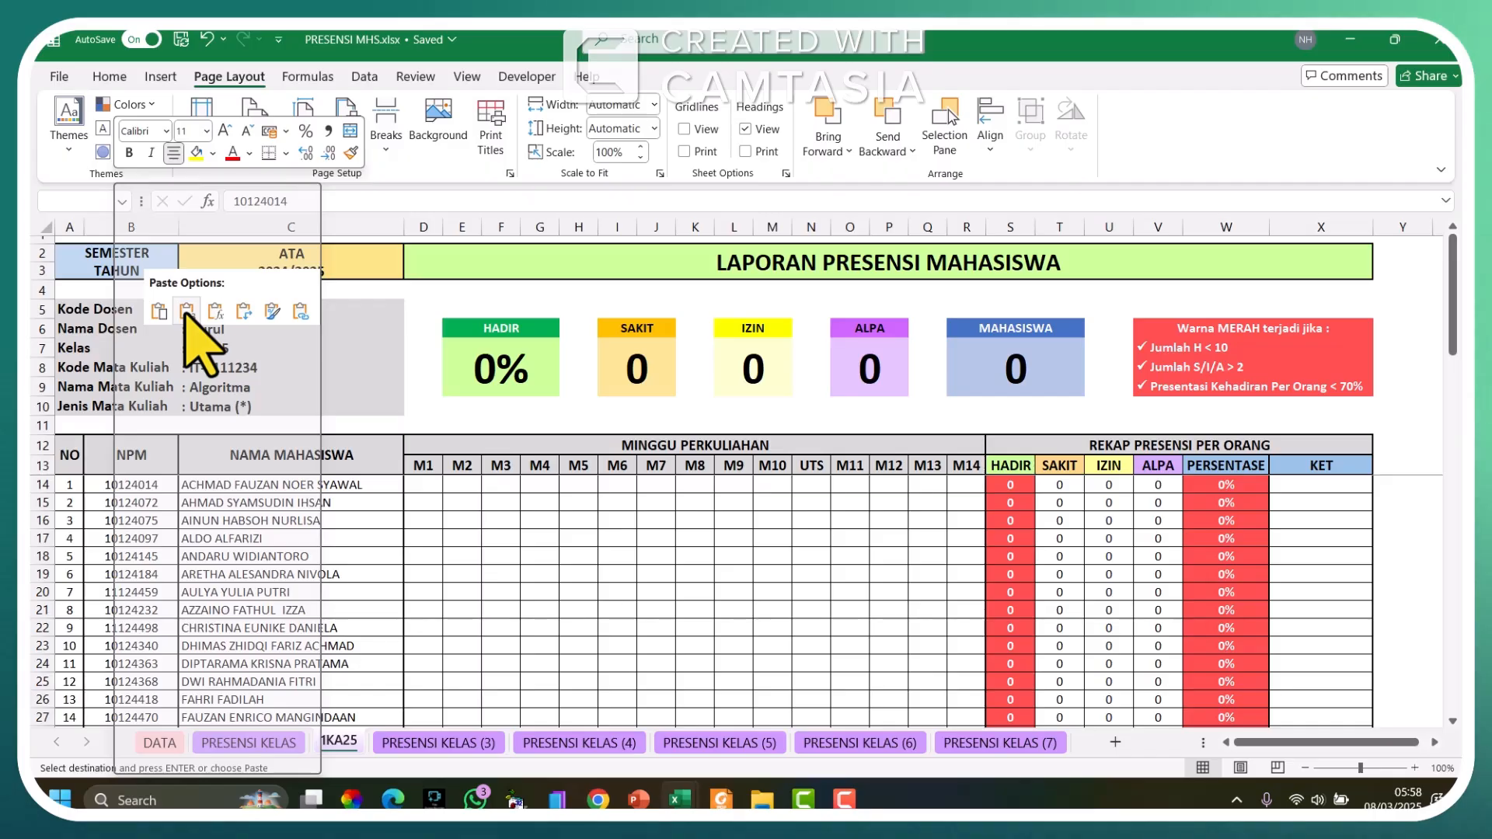
click(186, 311)
scroll(317, 643, down, 7)
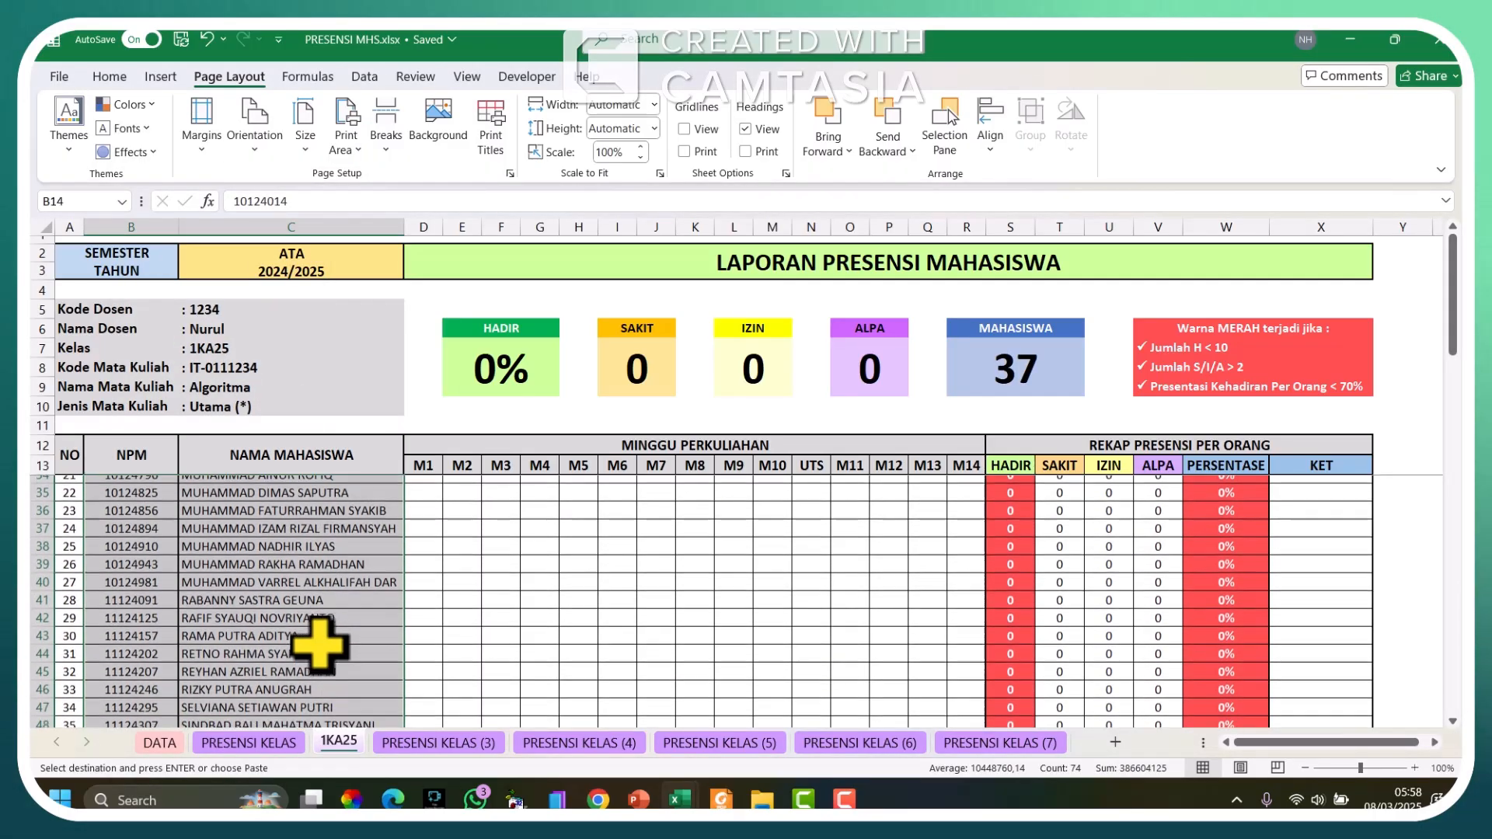
scroll(319, 645, down, 6)
scroll(318, 645, up, 8)
scroll(319, 645, down, 5)
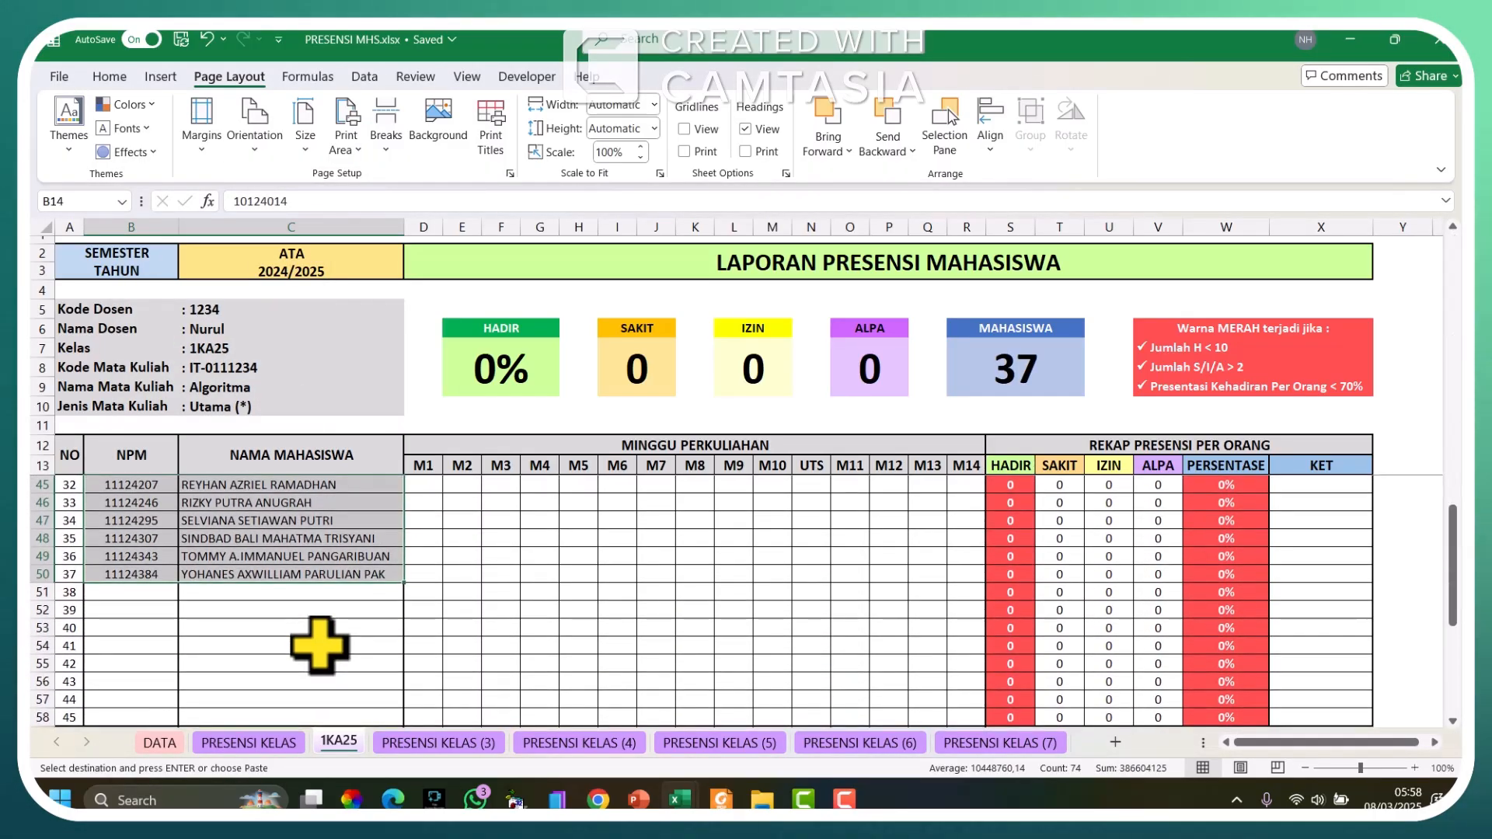
click(318, 645)
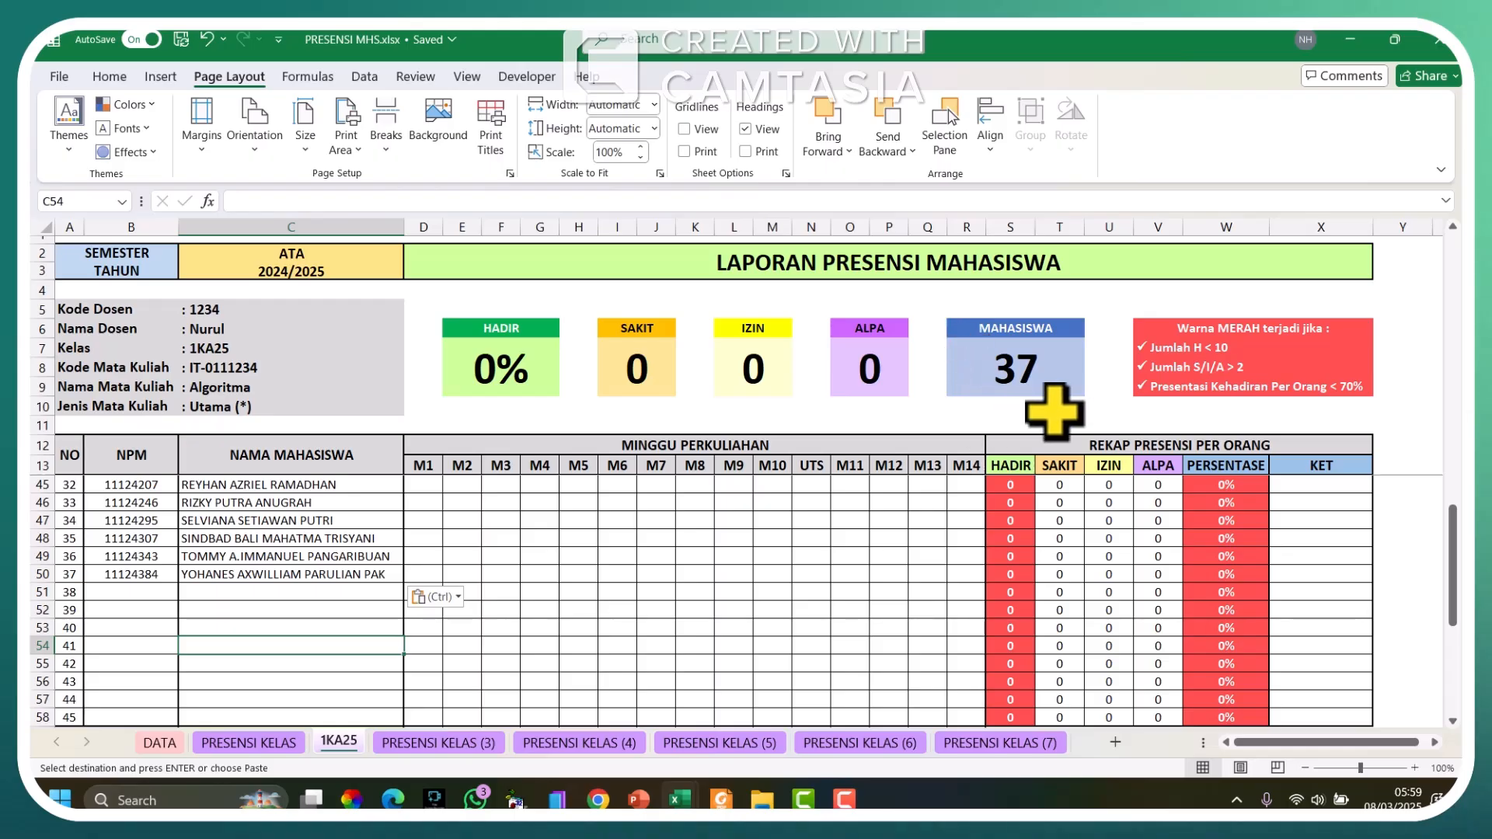
scroll(289, 620, down, 2)
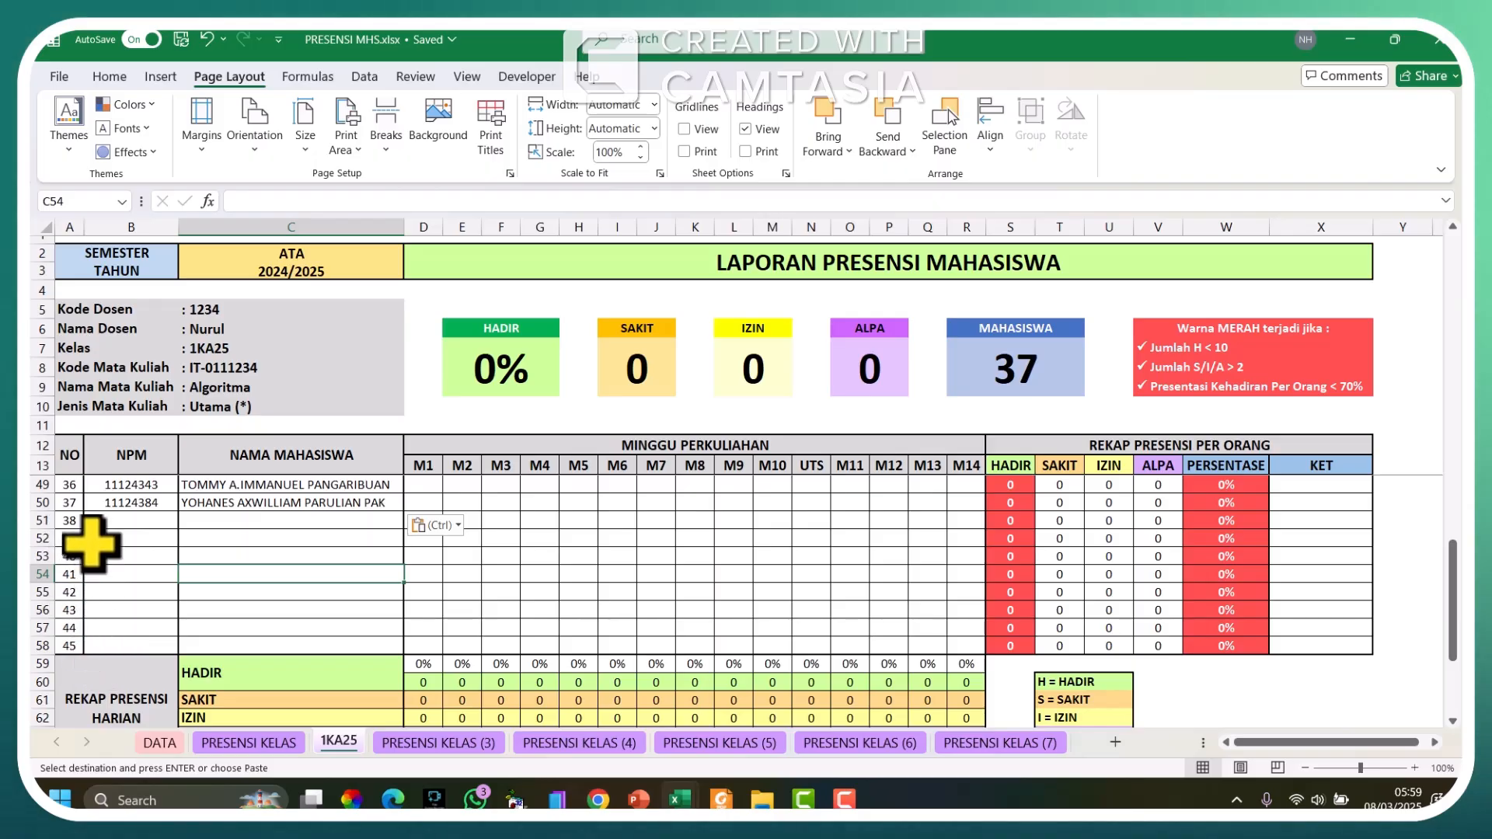
click(35, 521)
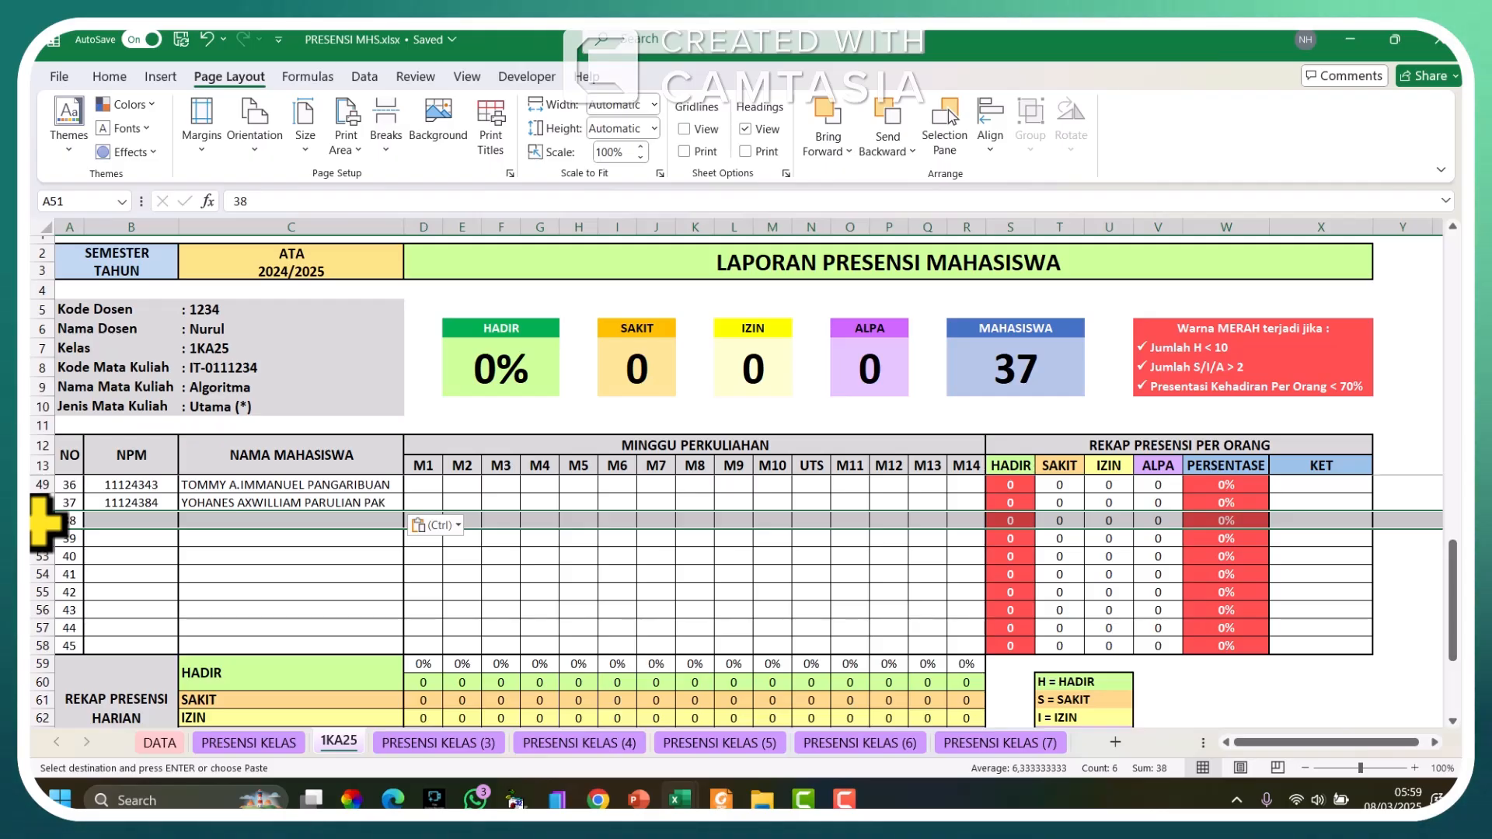
click(160, 524)
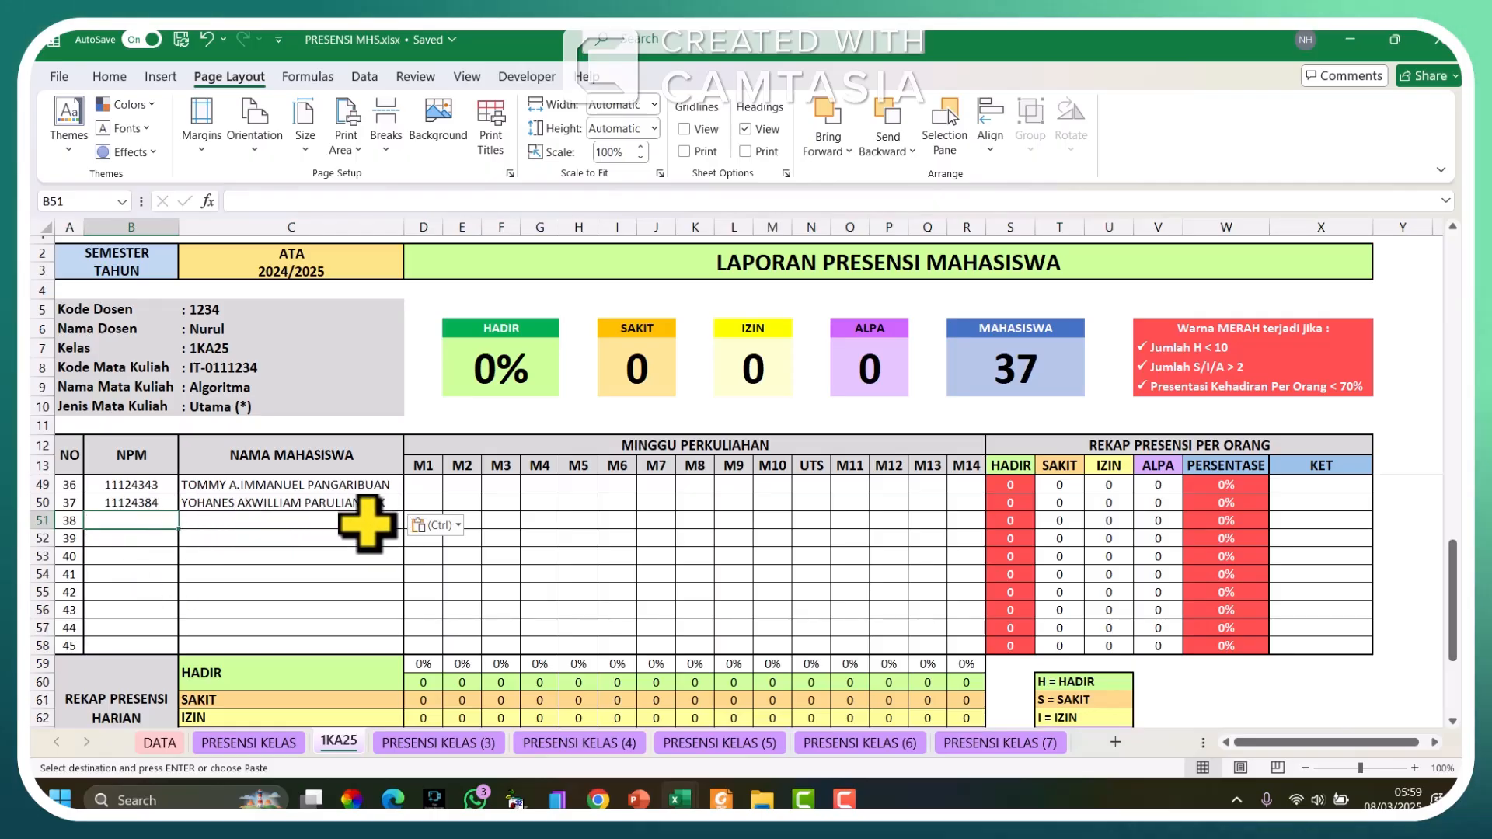
scroll(805, 565, up, 12)
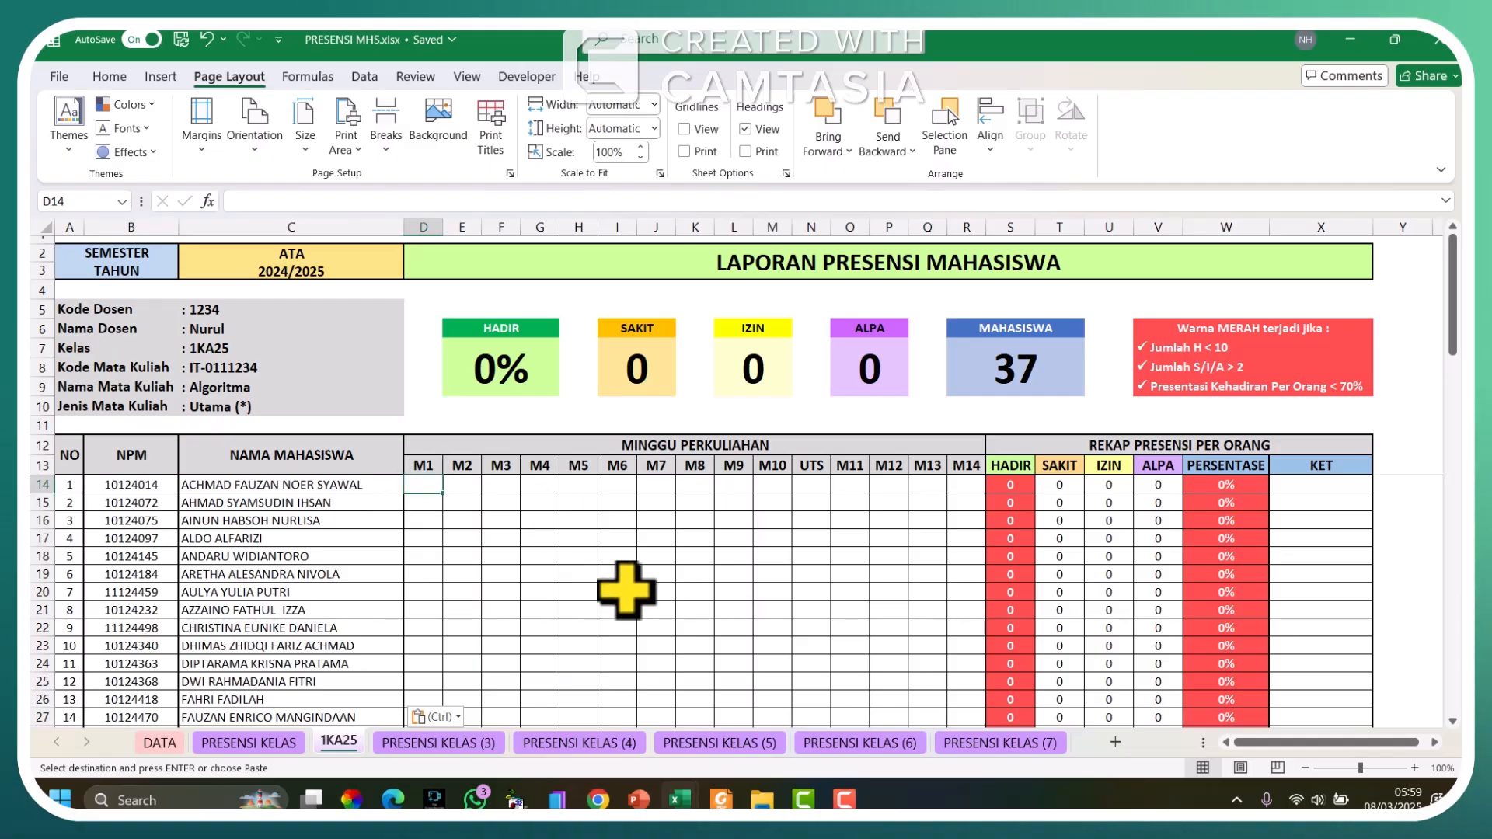
Step: Enter M1 codes h, s, i, a for the first four students in D14–D17
text(h)
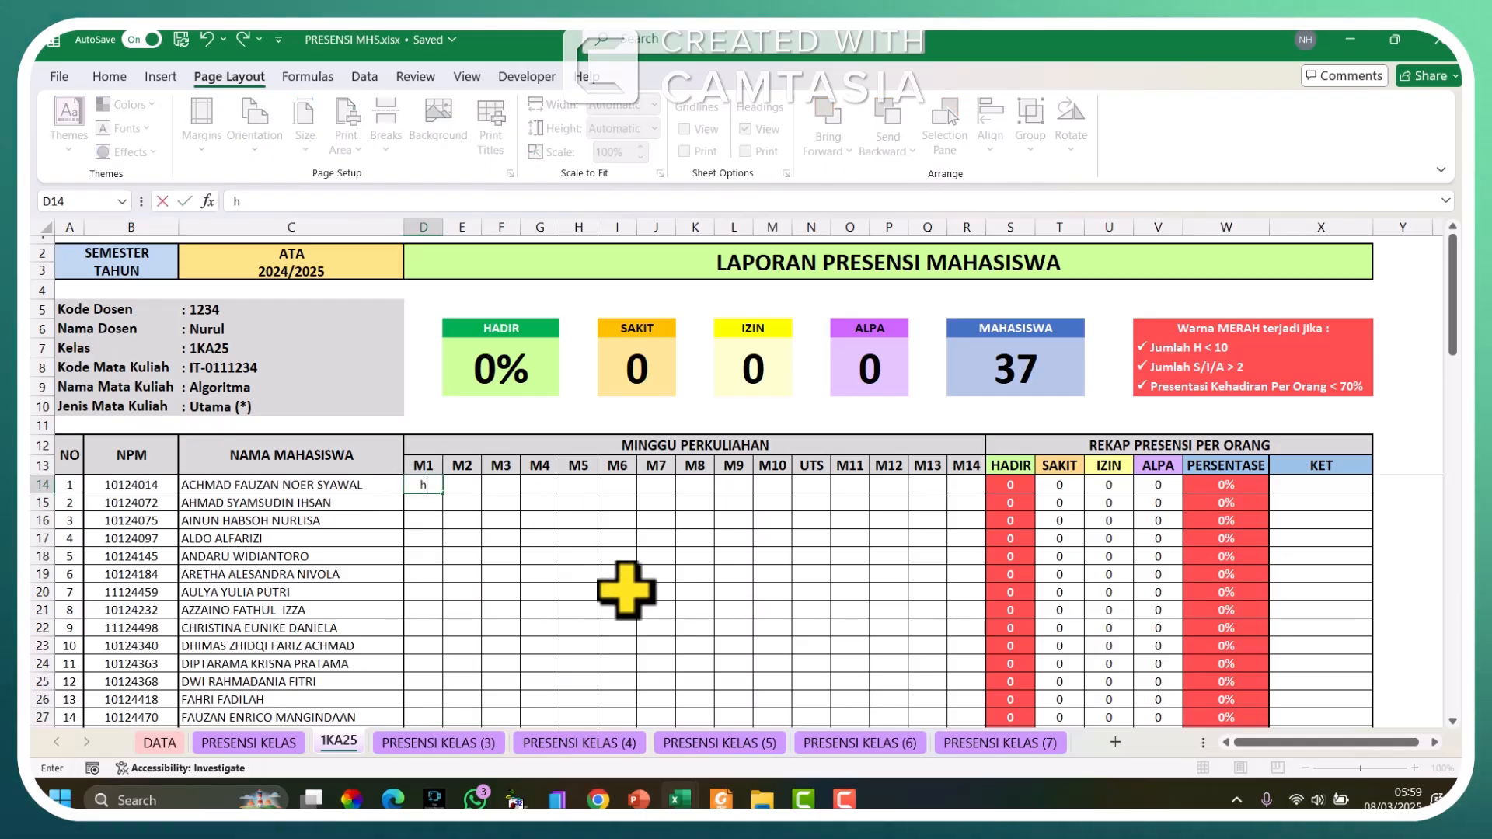
key(Return)
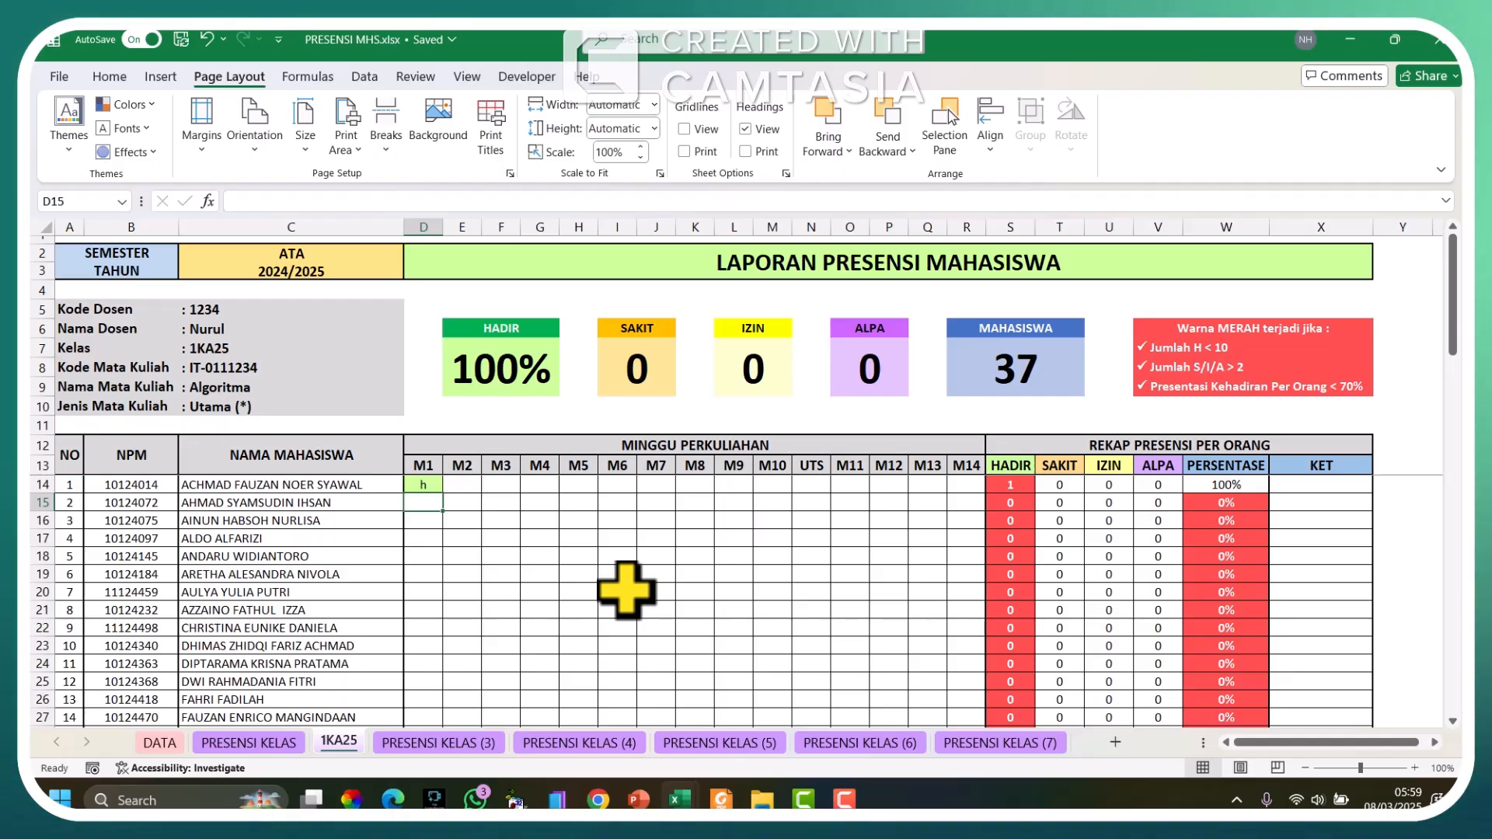
scroll(956, 569, down, 14)
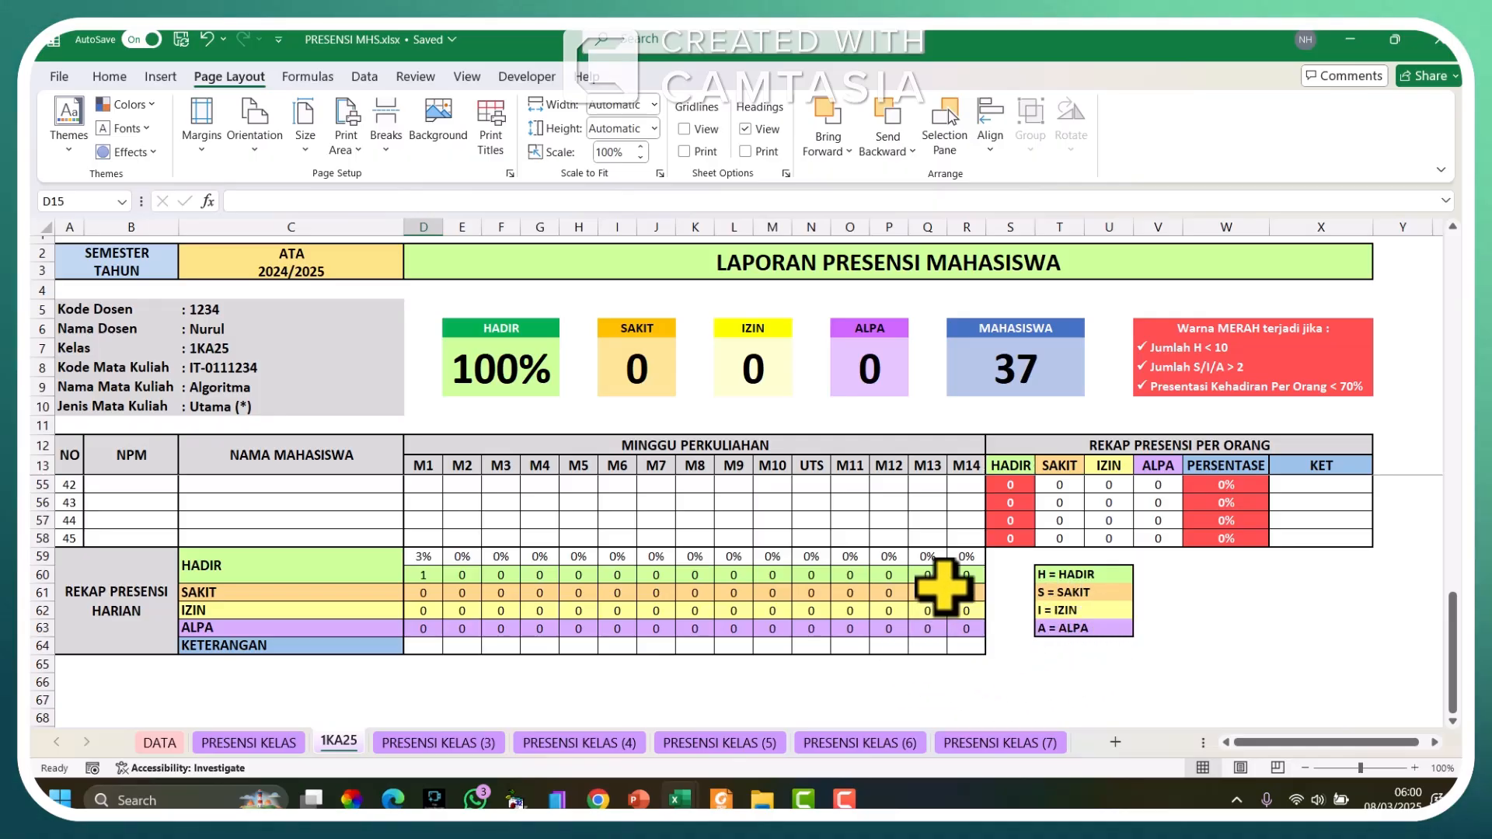
scroll(810, 552, up, 6)
scroll(810, 553, up, 8)
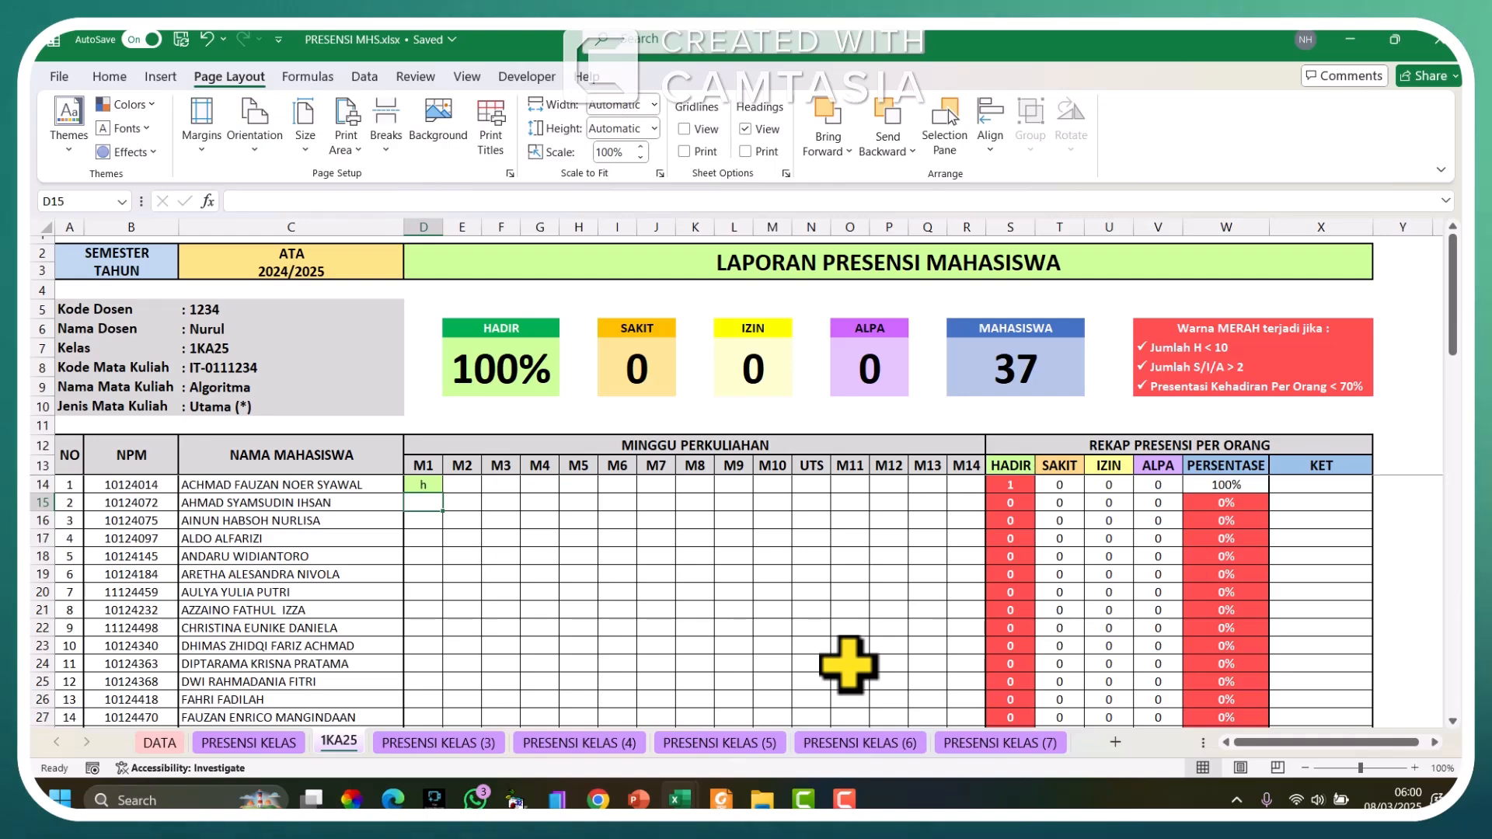
text(s)
key(Return)
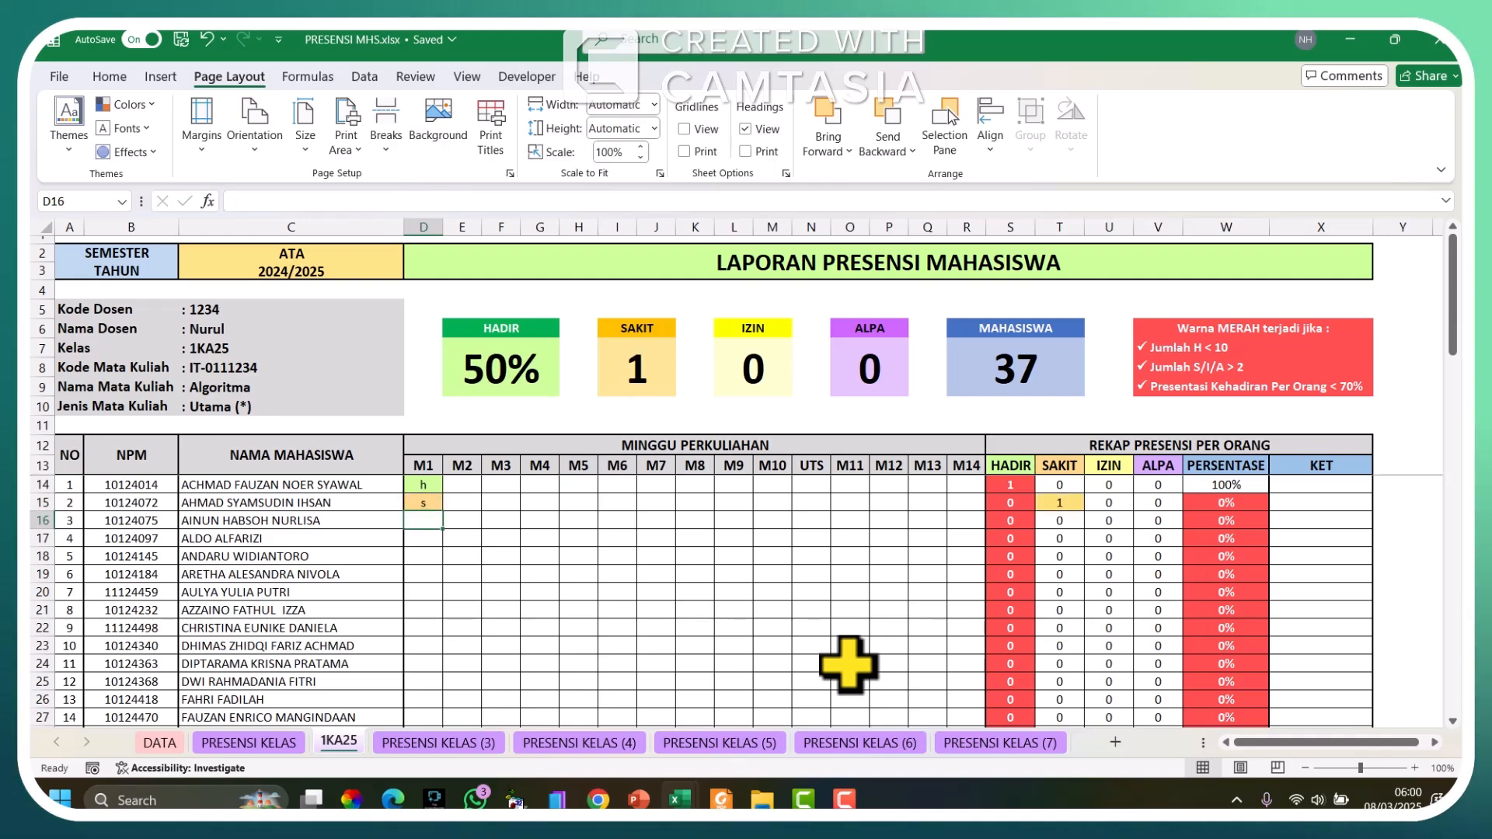
text(i)
key(Return)
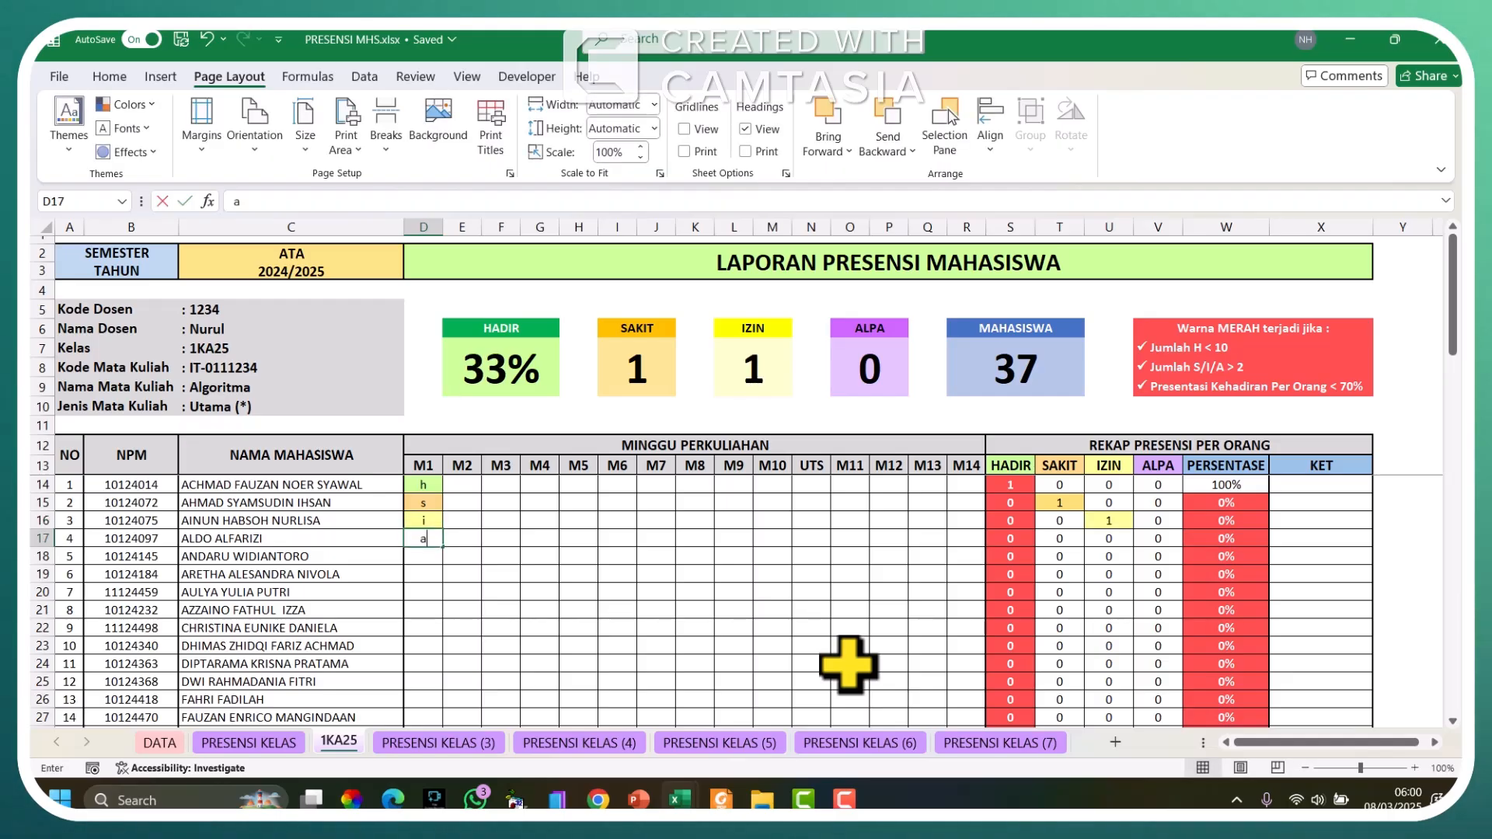
text(a)
key(Return)
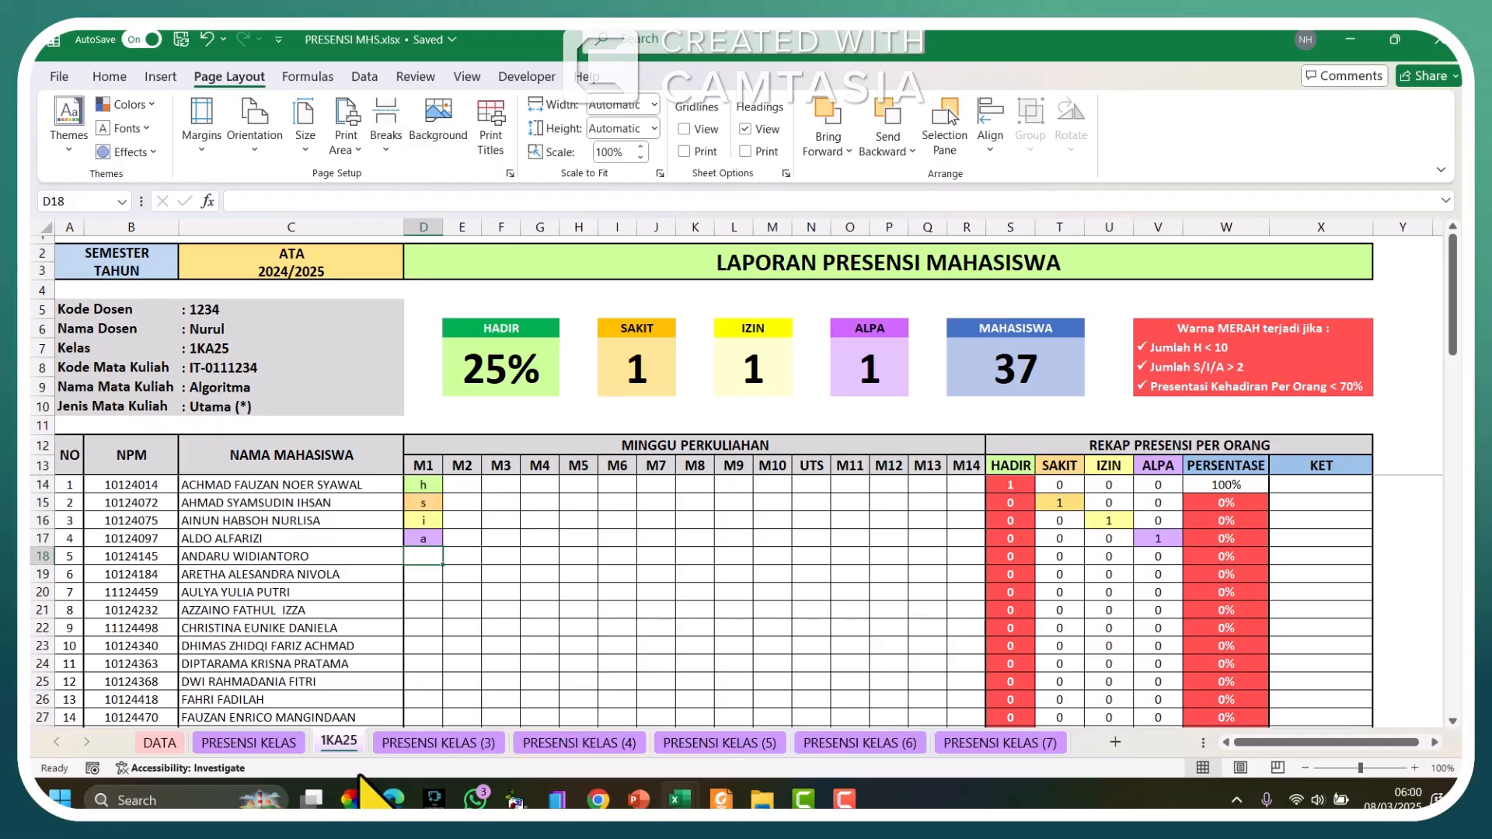
Step: Enter M1 codes h, h, h, h, H, H, S, I, A for the next nine students
text(h)
key(Return)
text(hh)
key(Return)
text(h)
key(Return)
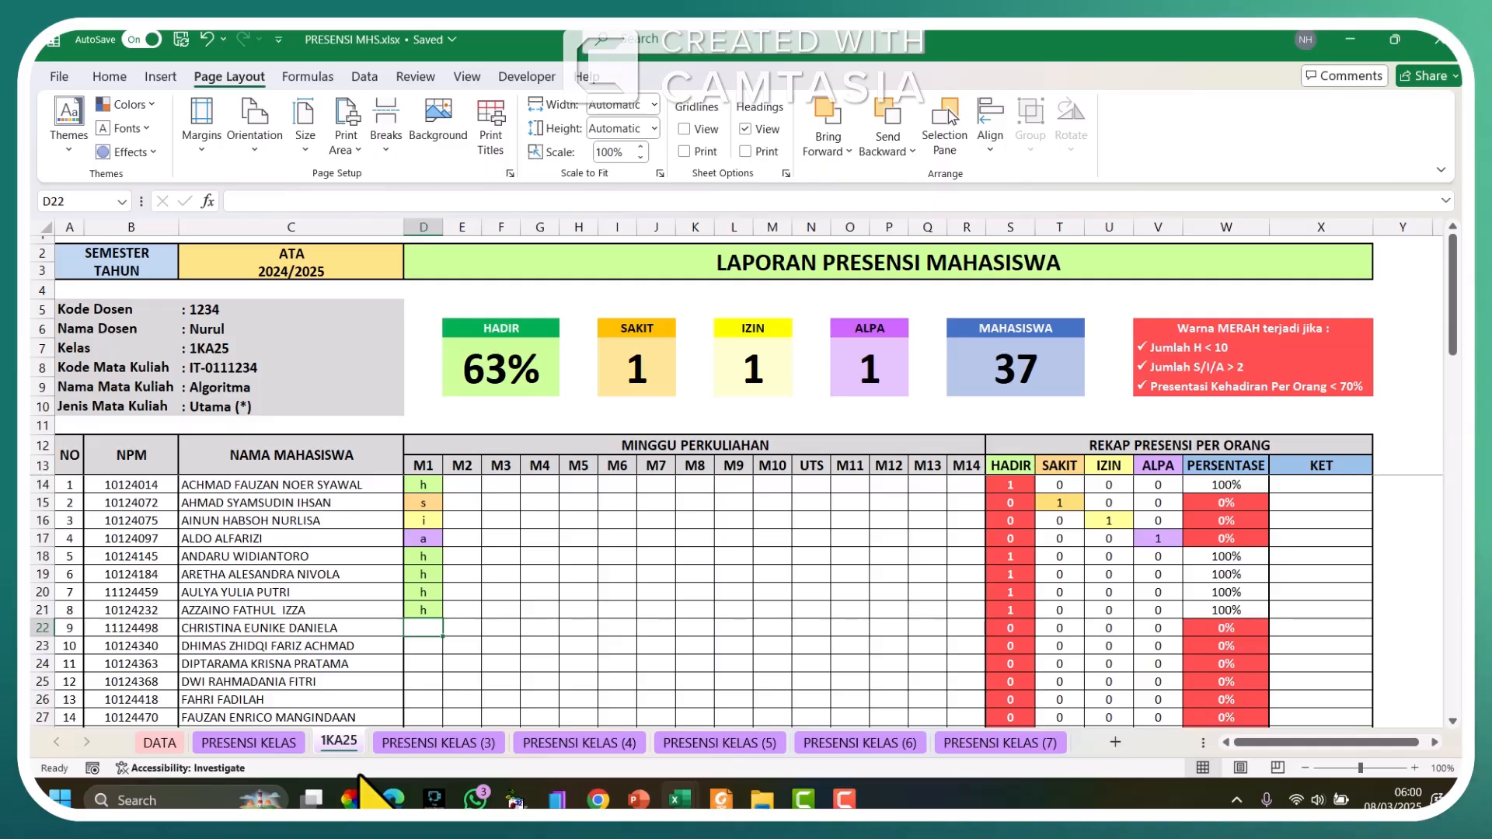
text(H)
key(Return)
text(H)
key(Return)
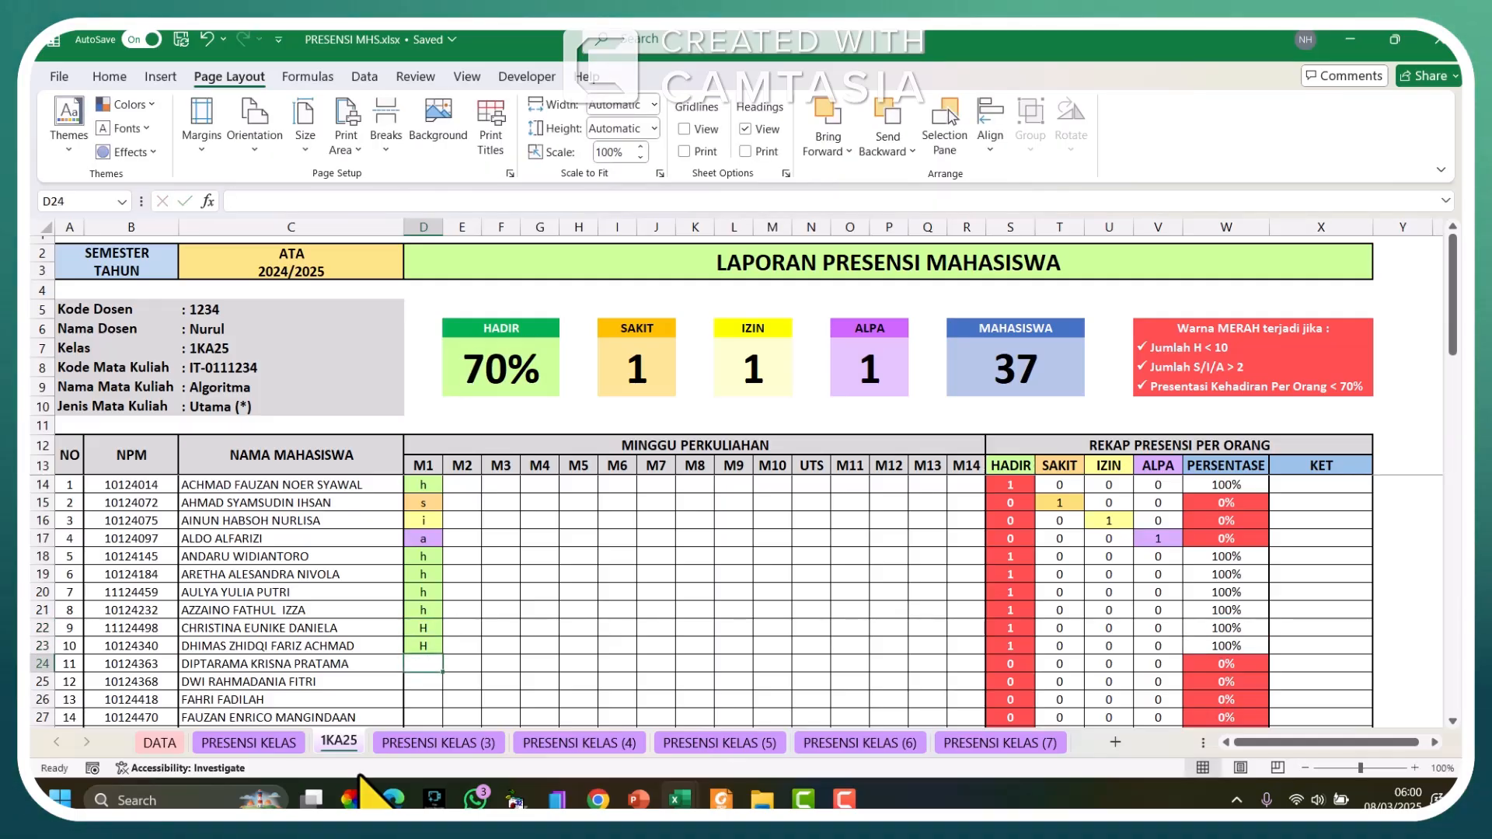
text(S)
key(Return)
text(I)
key(Return)
text(A)
key(Return)
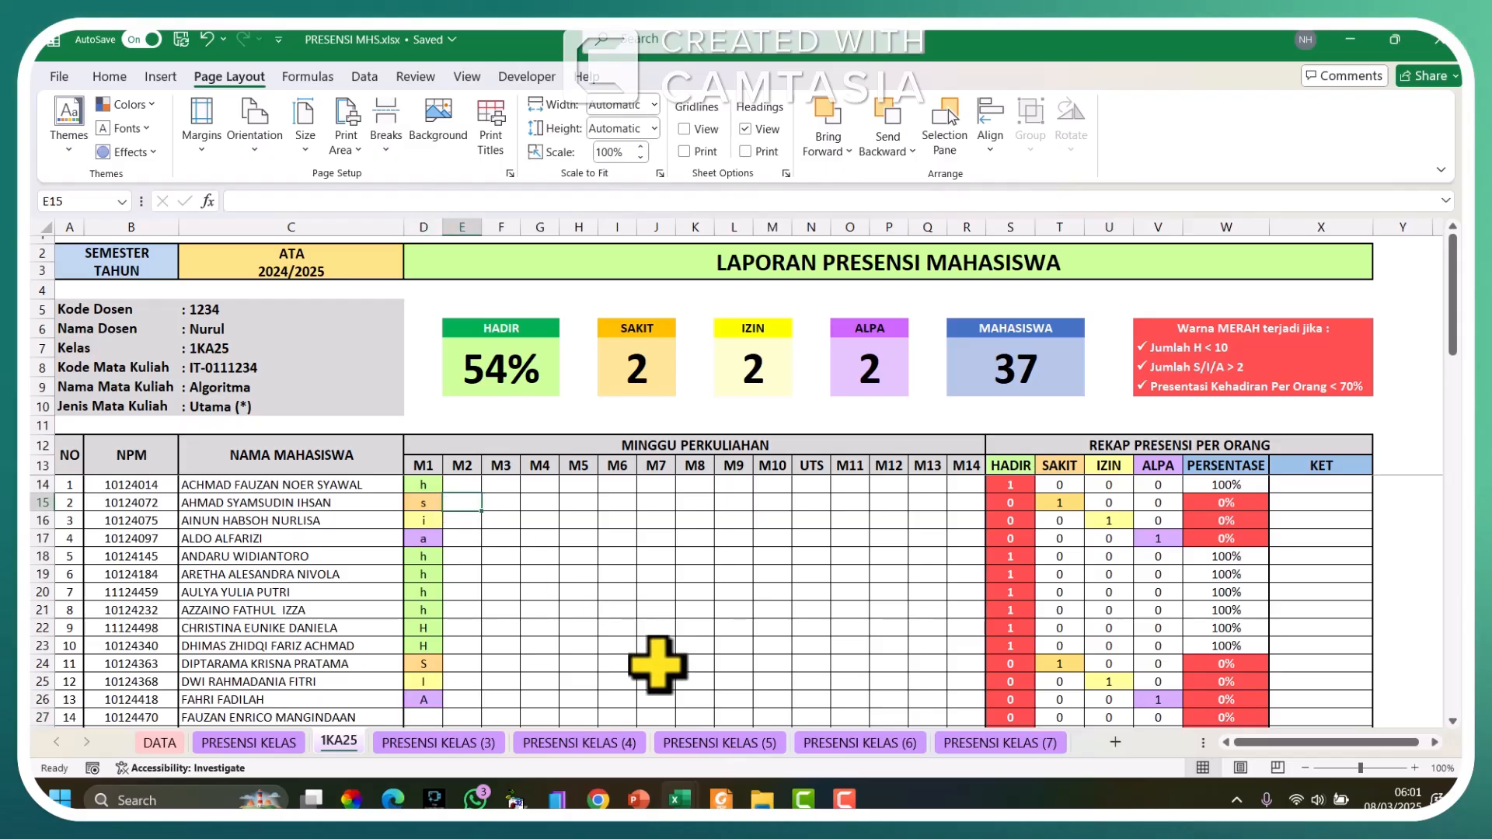
Step: Enter S for M3 and H codes along row 15 through the later weeks
text(S)
key(Tab)
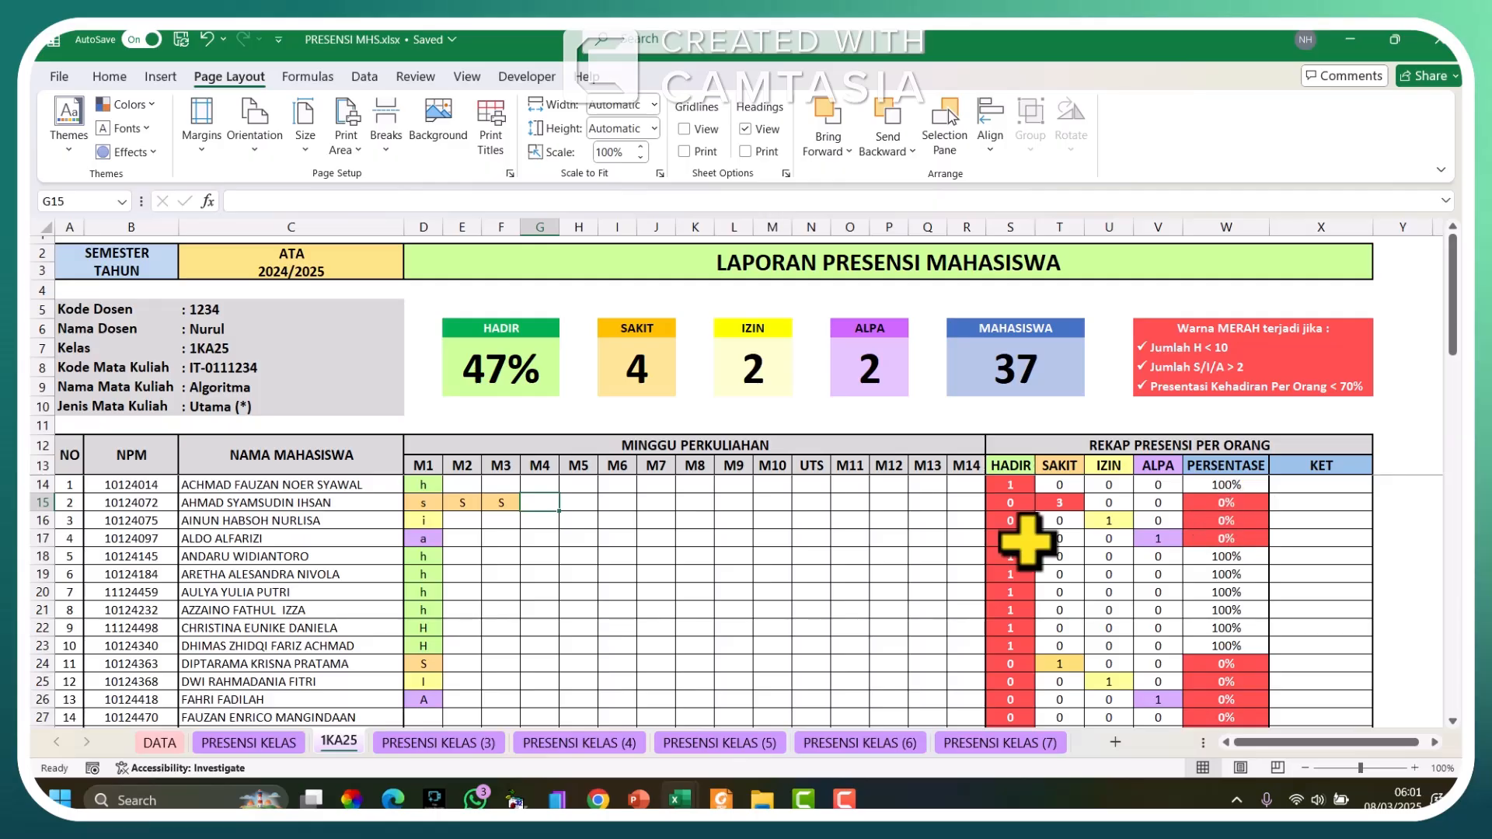
mouse_move(680, 799)
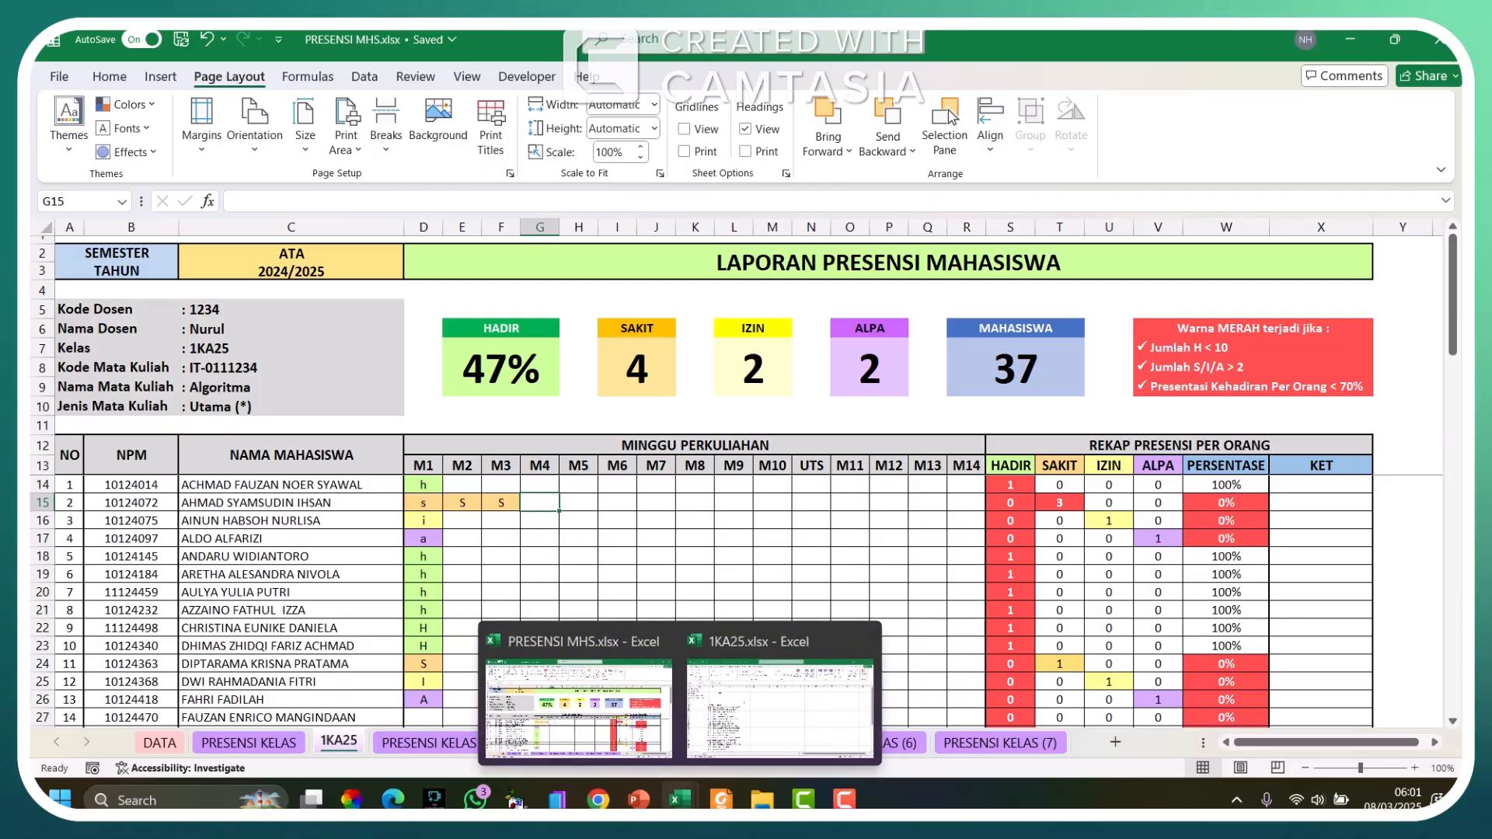
text(H)
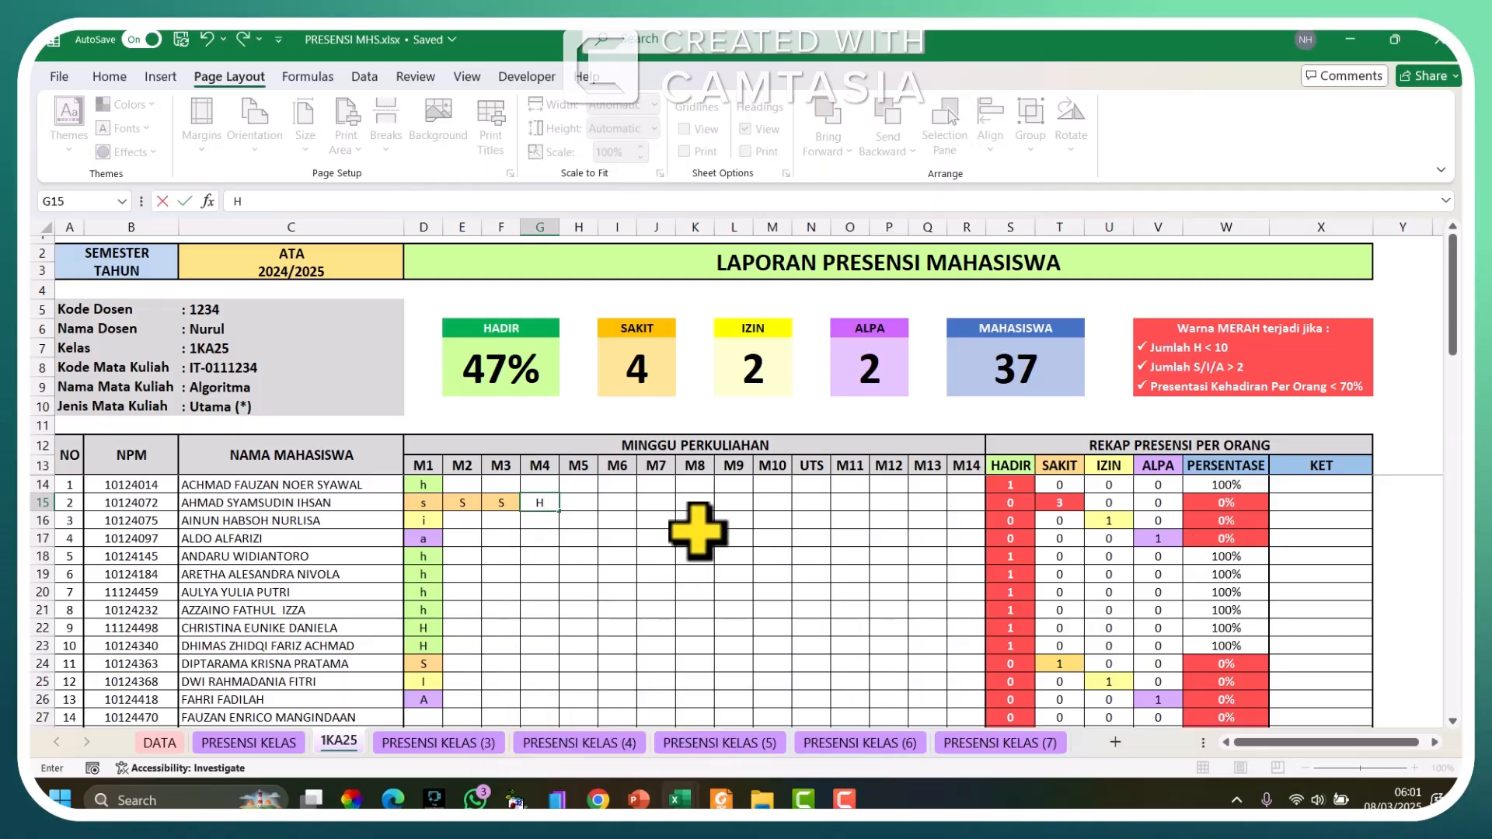
key(Right)
key(H)
key(Right)
key(H)
key(Right)
key(H)
key(Right)
key(H)
key(Right)
key(H)
key(Right)
key(H)
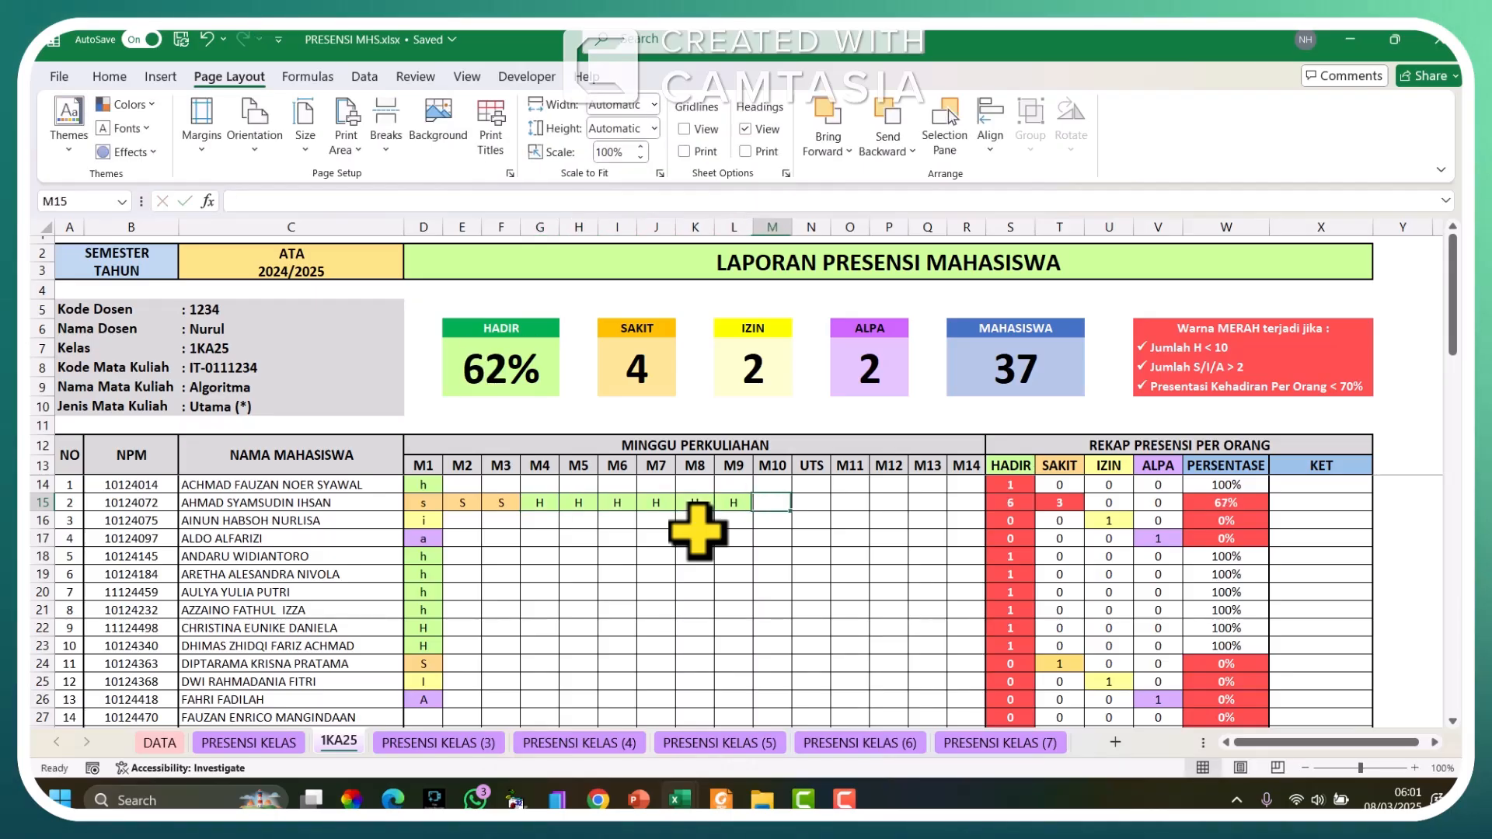
key(Right)
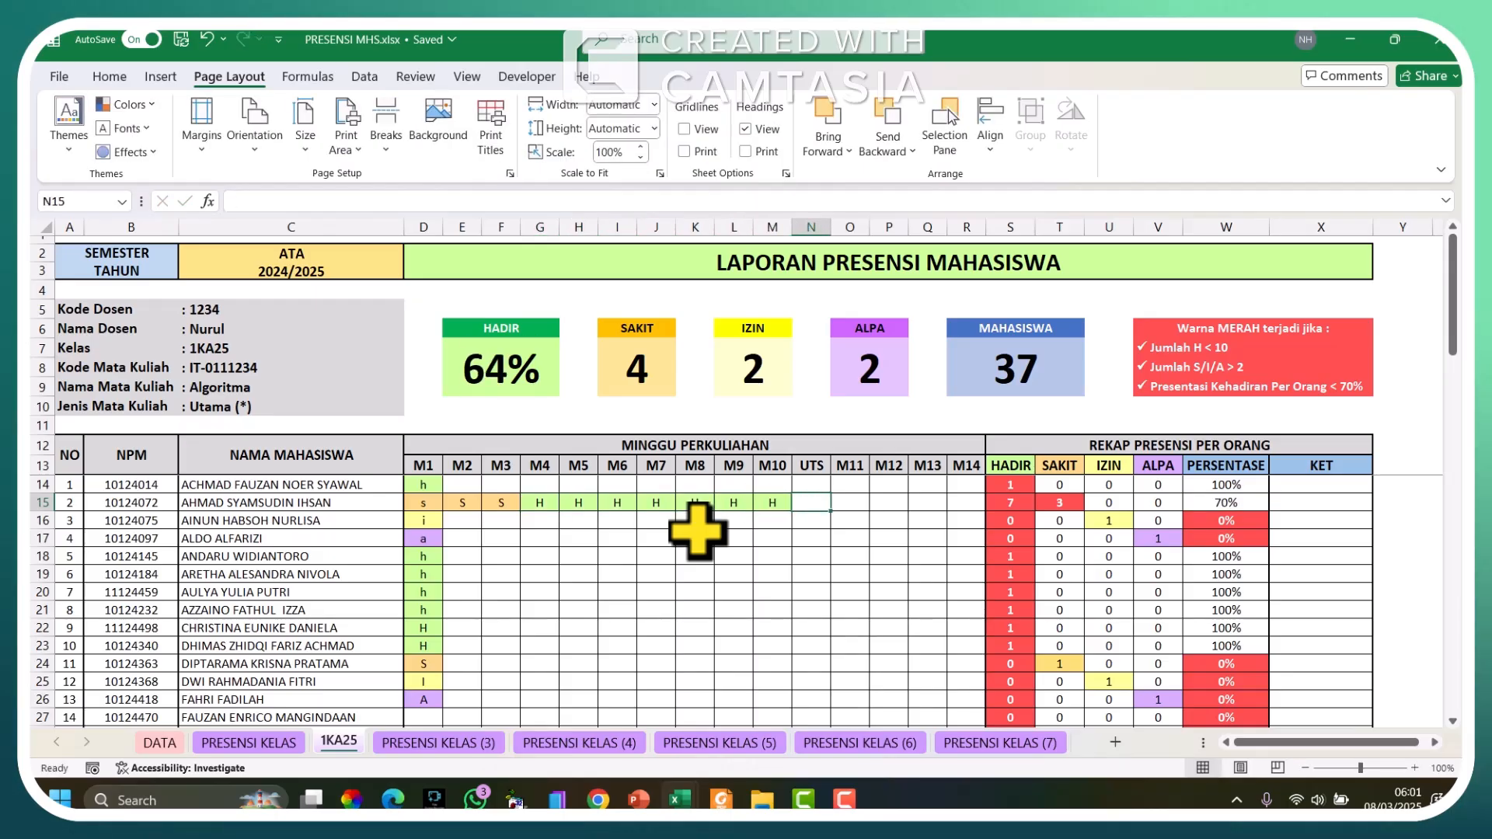
text(H)
key(Right)
text(H)
key(Right)
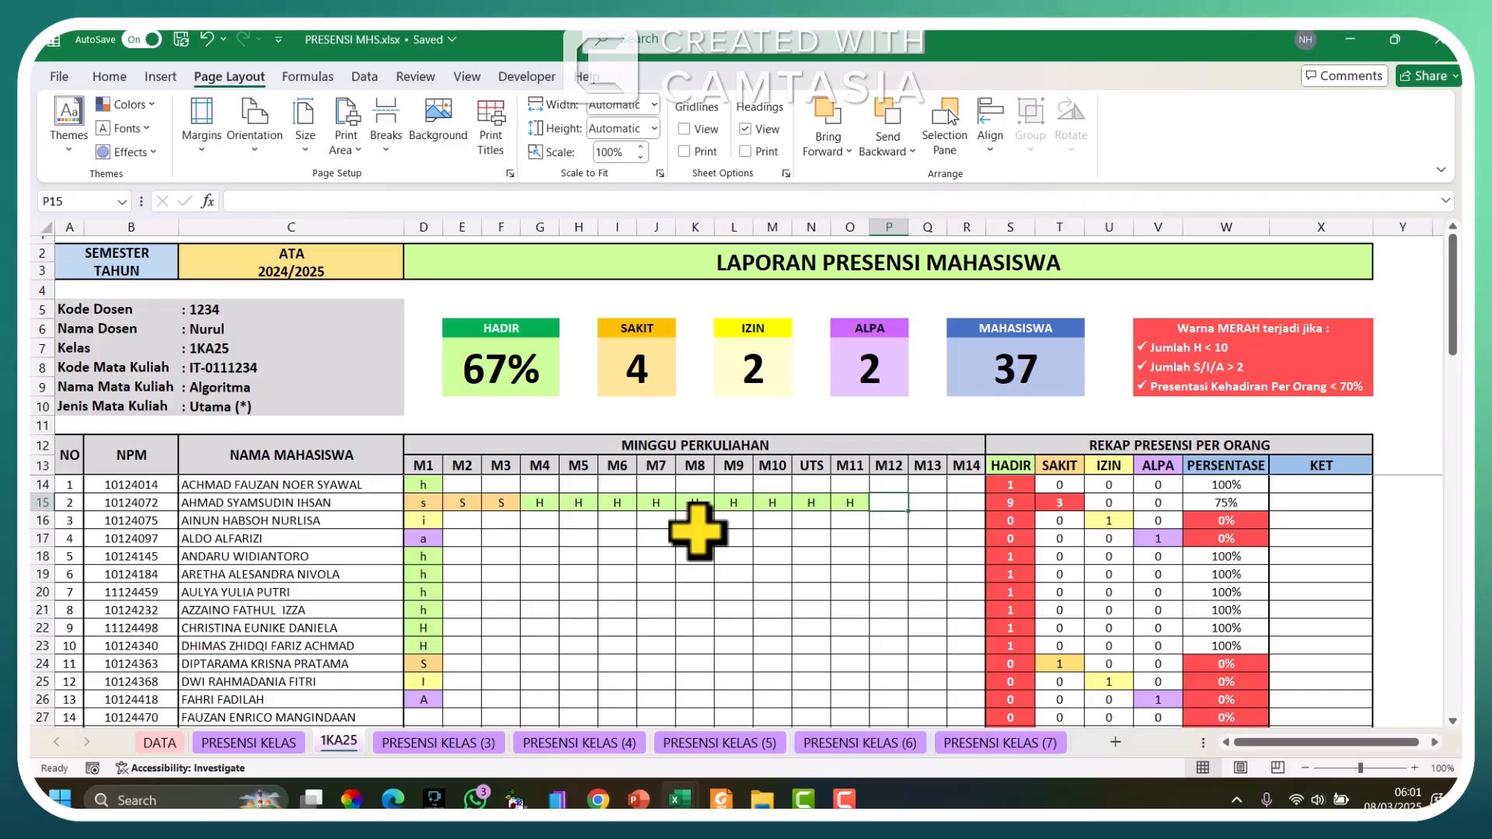
text(H)
key(Right)
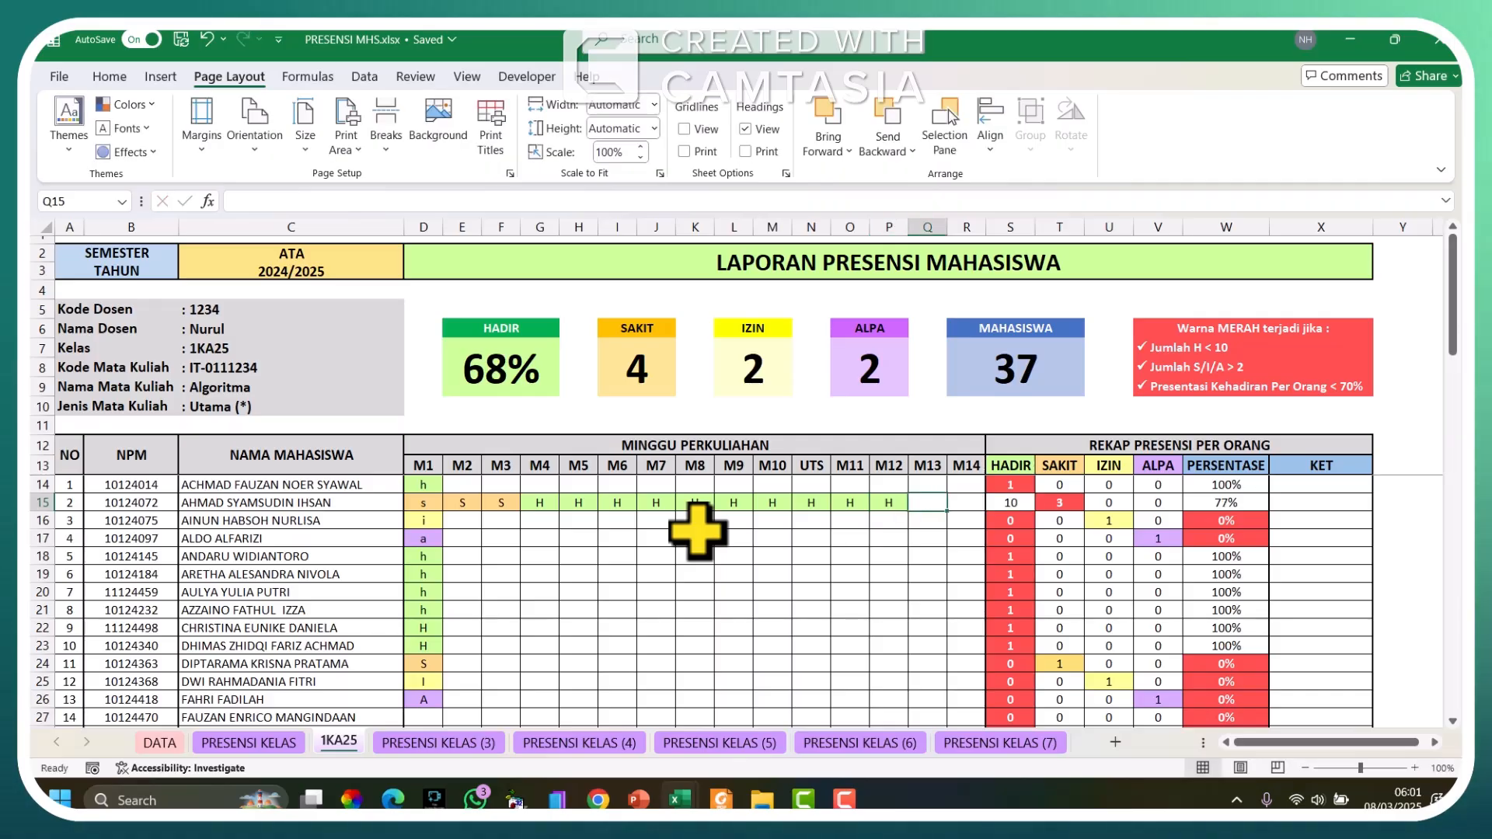
text(H)
key(Right)
text(H)
key(Return)
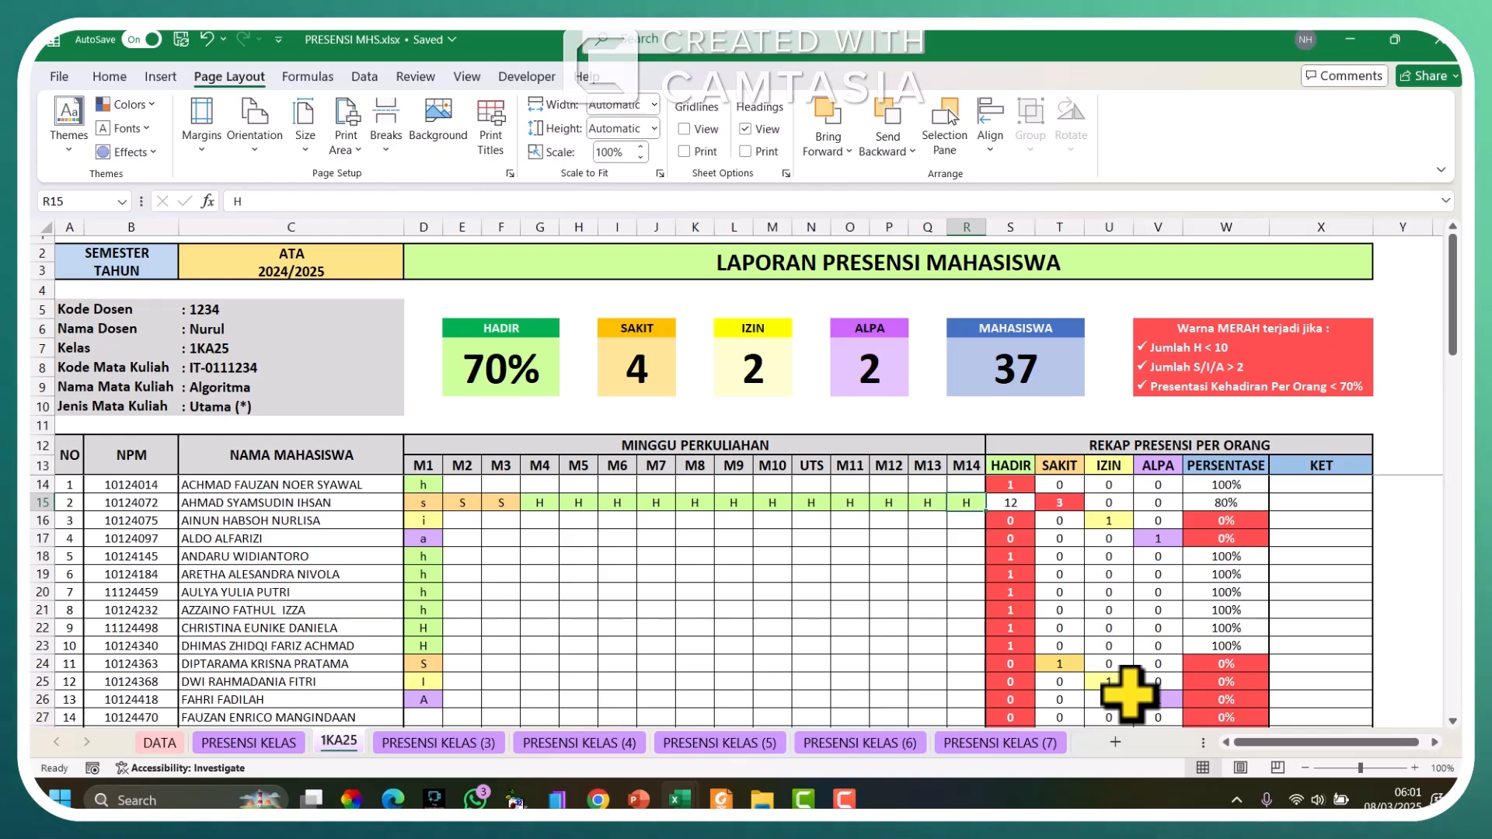
Step: Correct the second student's M13 to A and M14 to I, then check the M2 entry
text(H)
key(BackSpace)
text(I)
key(Left)
text(A)
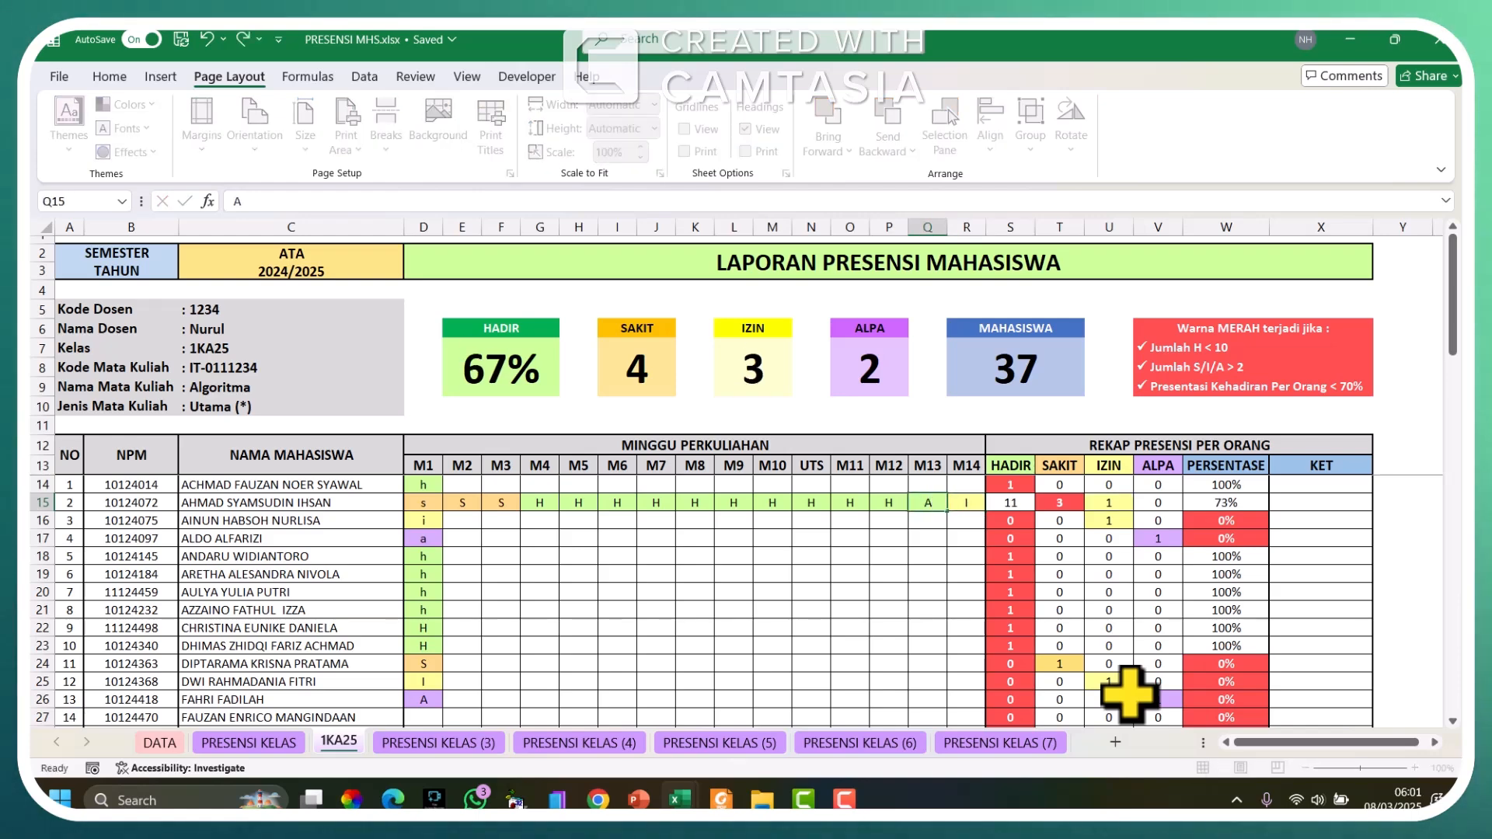
key(Left)
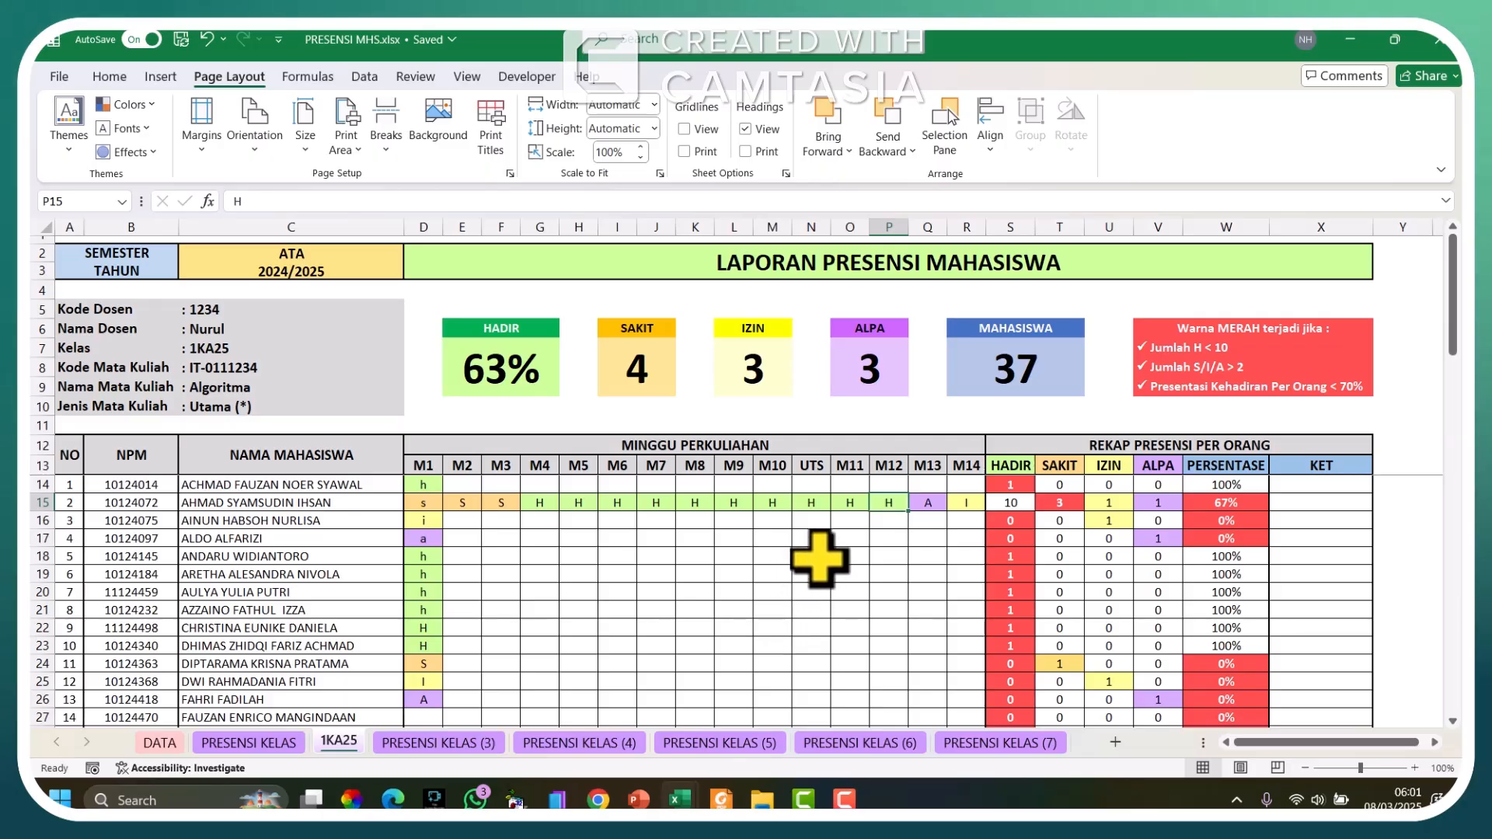
click(463, 503)
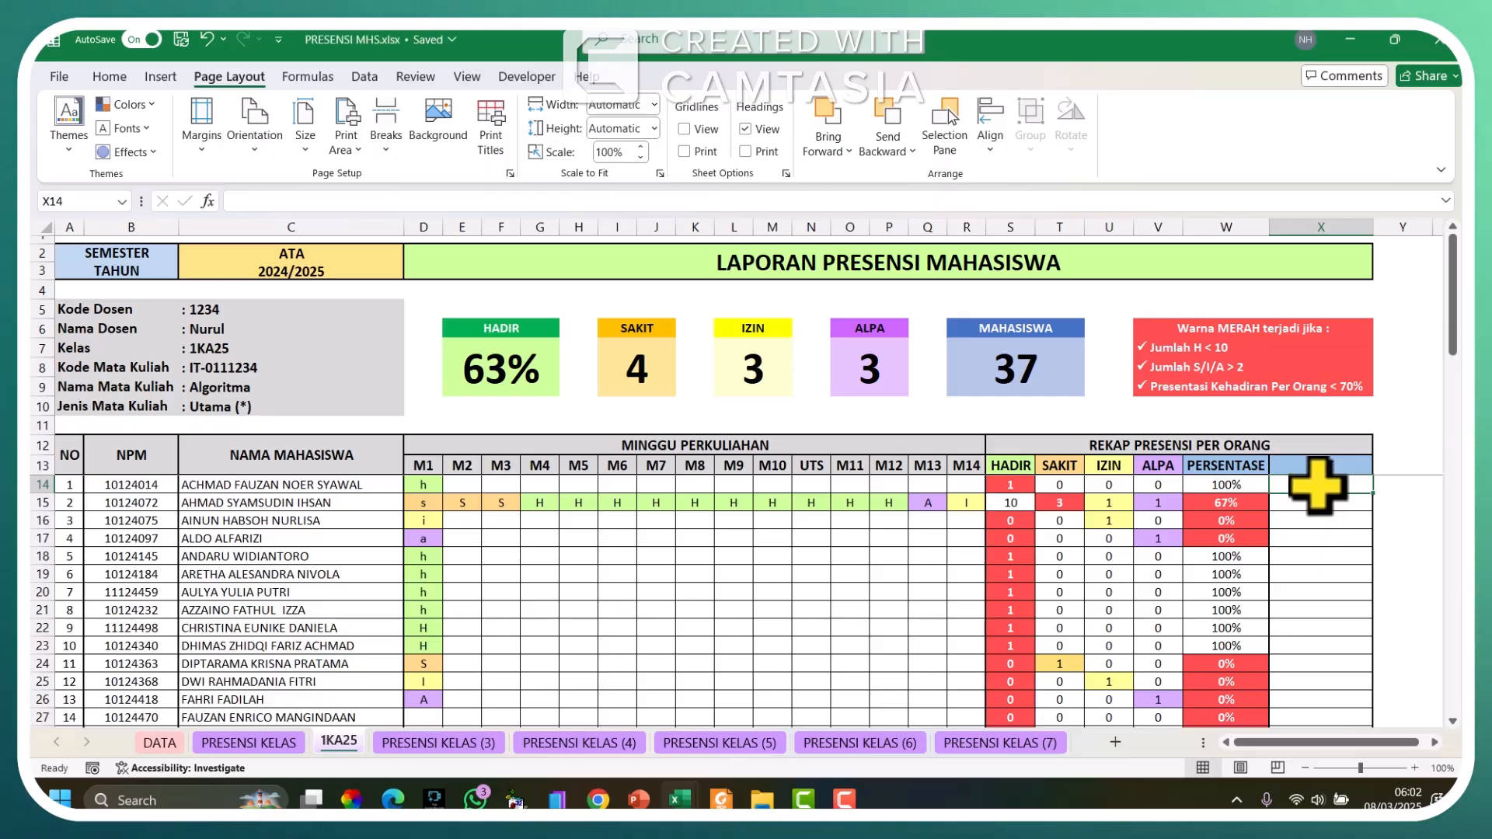
Step: Enter the new student's NPM in B51 and their name in capitals in C51
scroll(909, 630, down, 5)
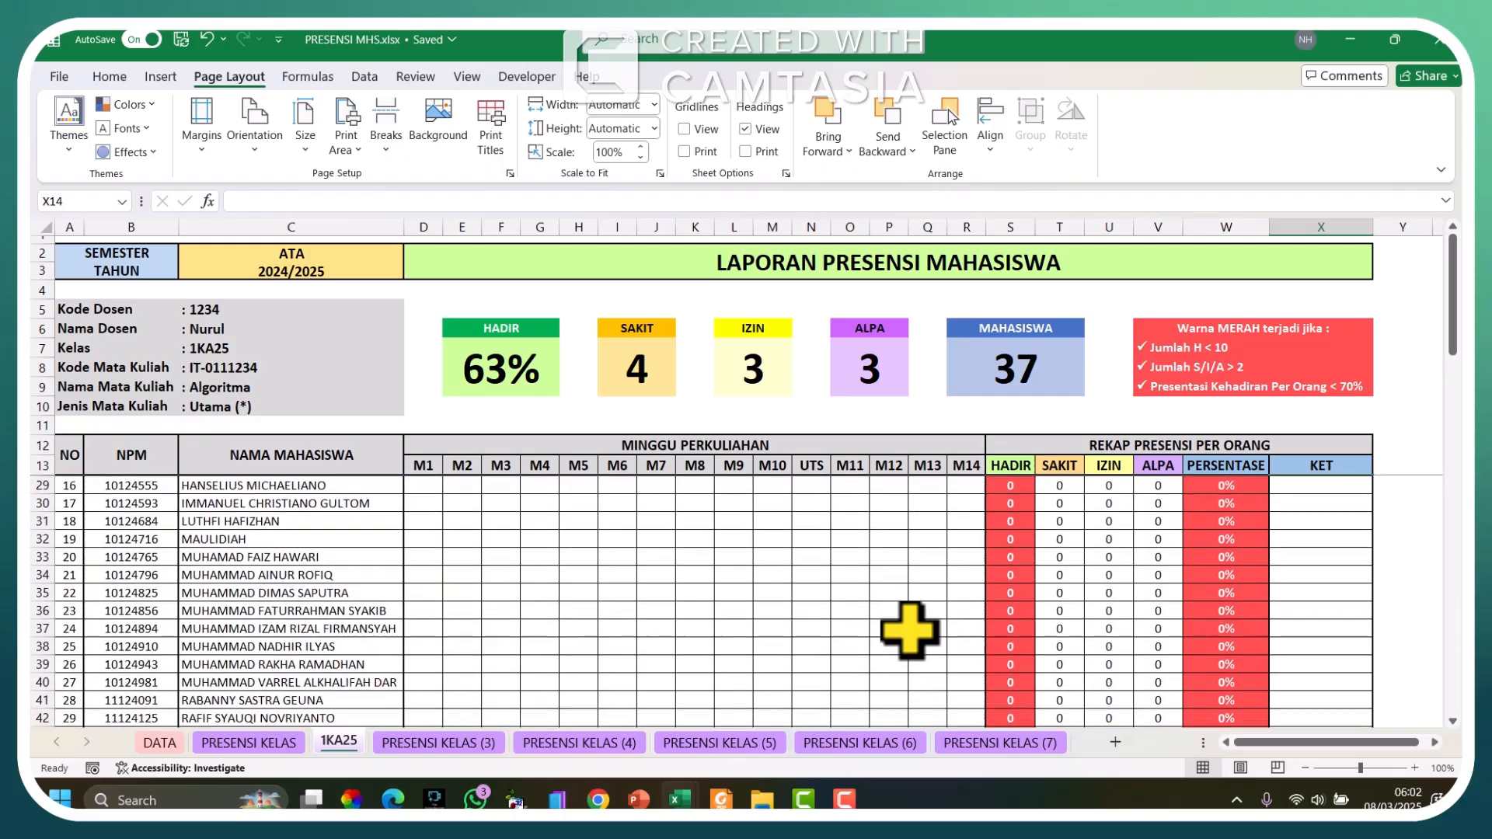
scroll(909, 629, down, 4)
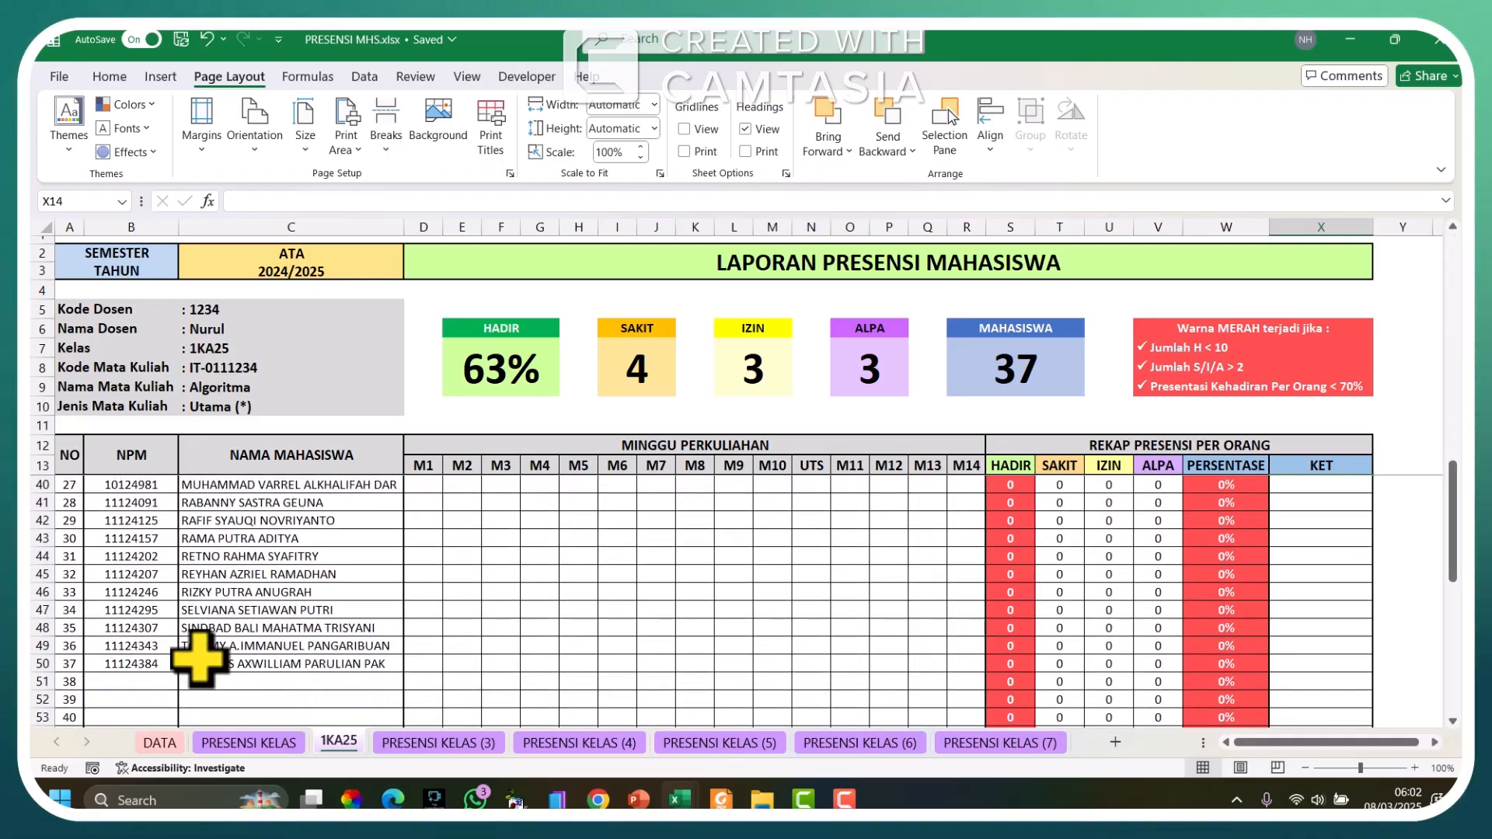
click(129, 682)
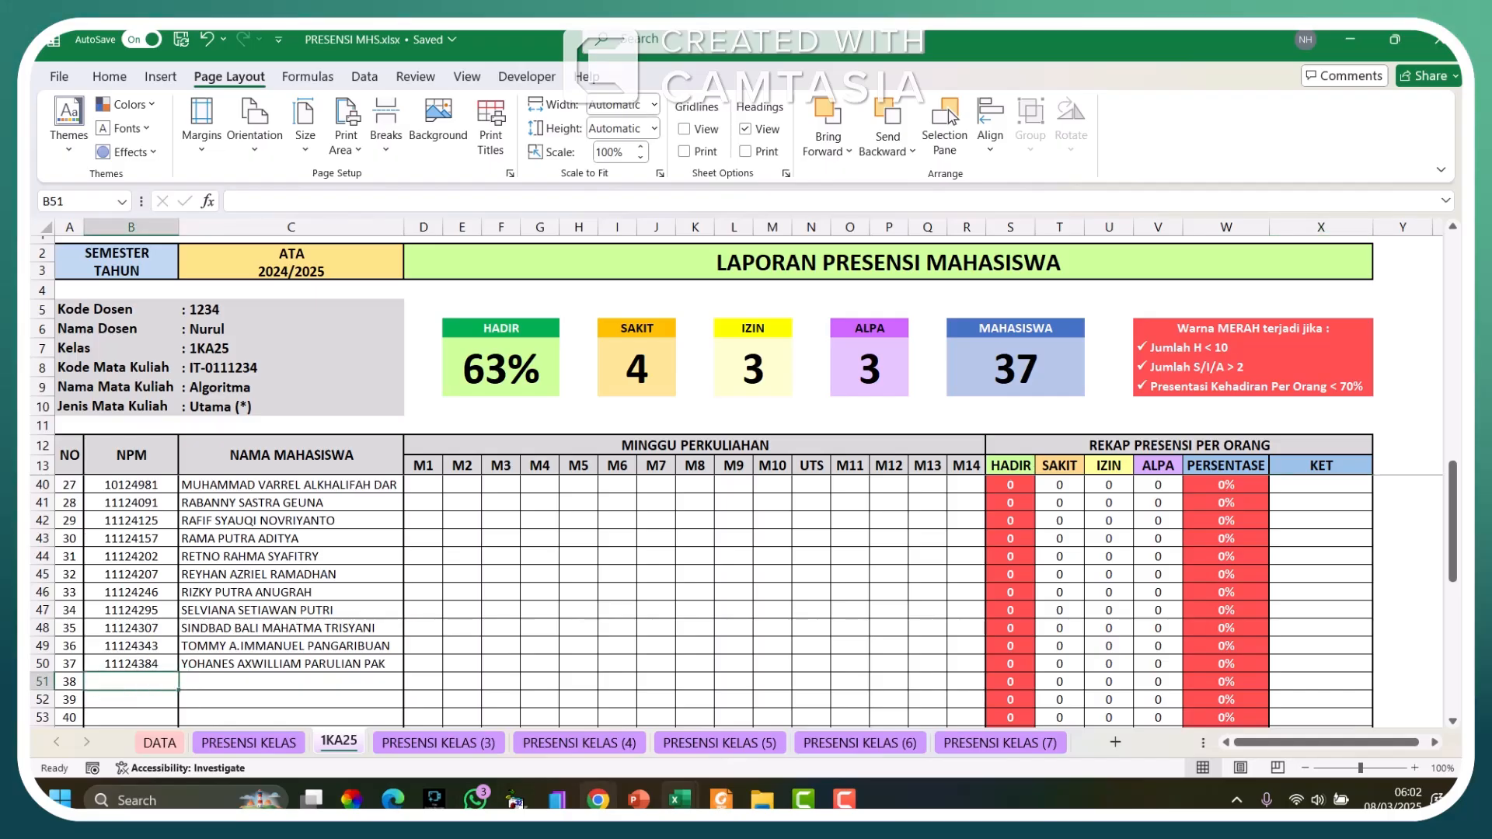
text(101)
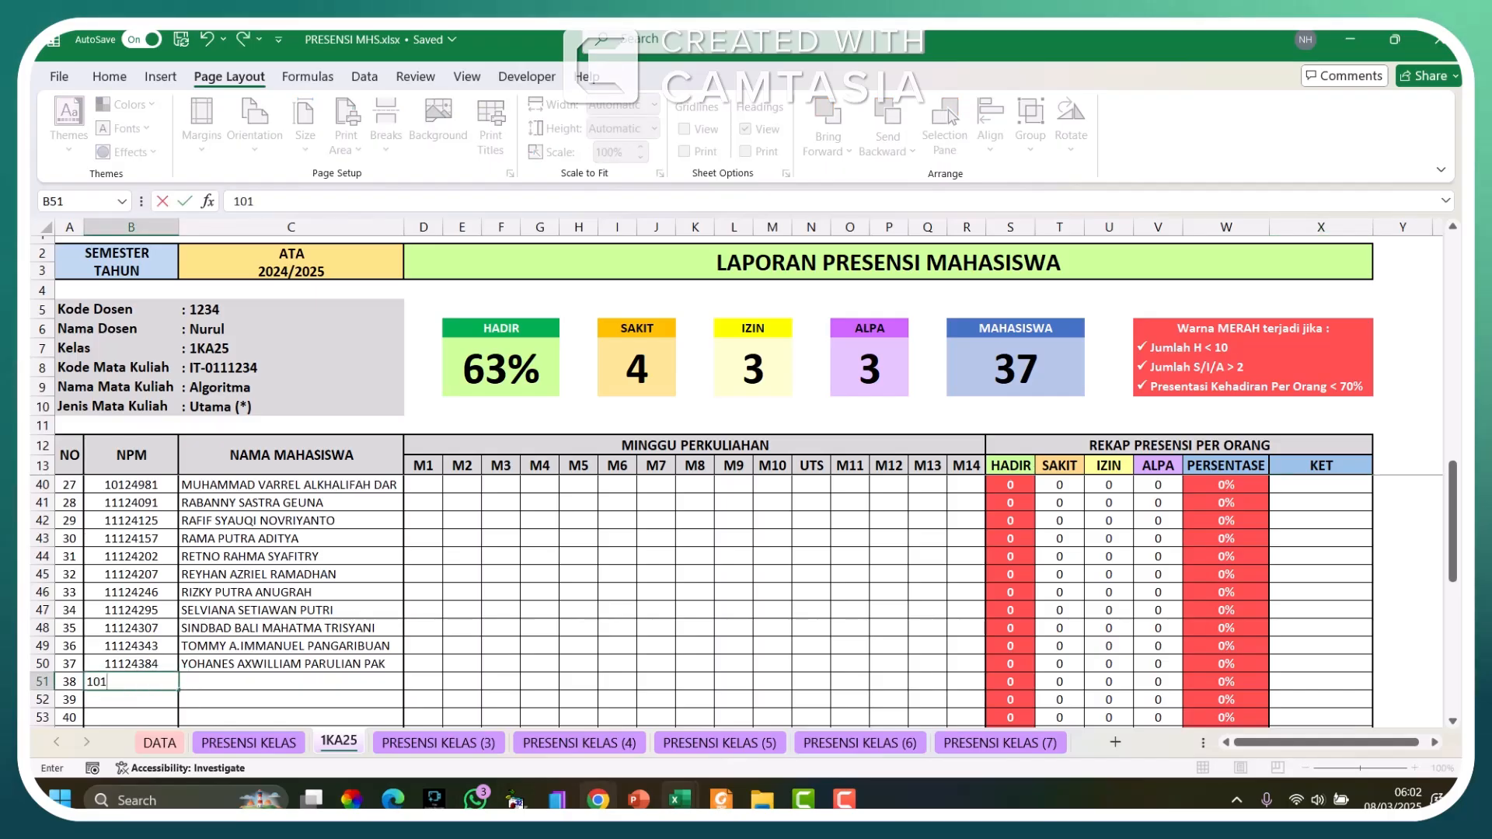
text(123412)
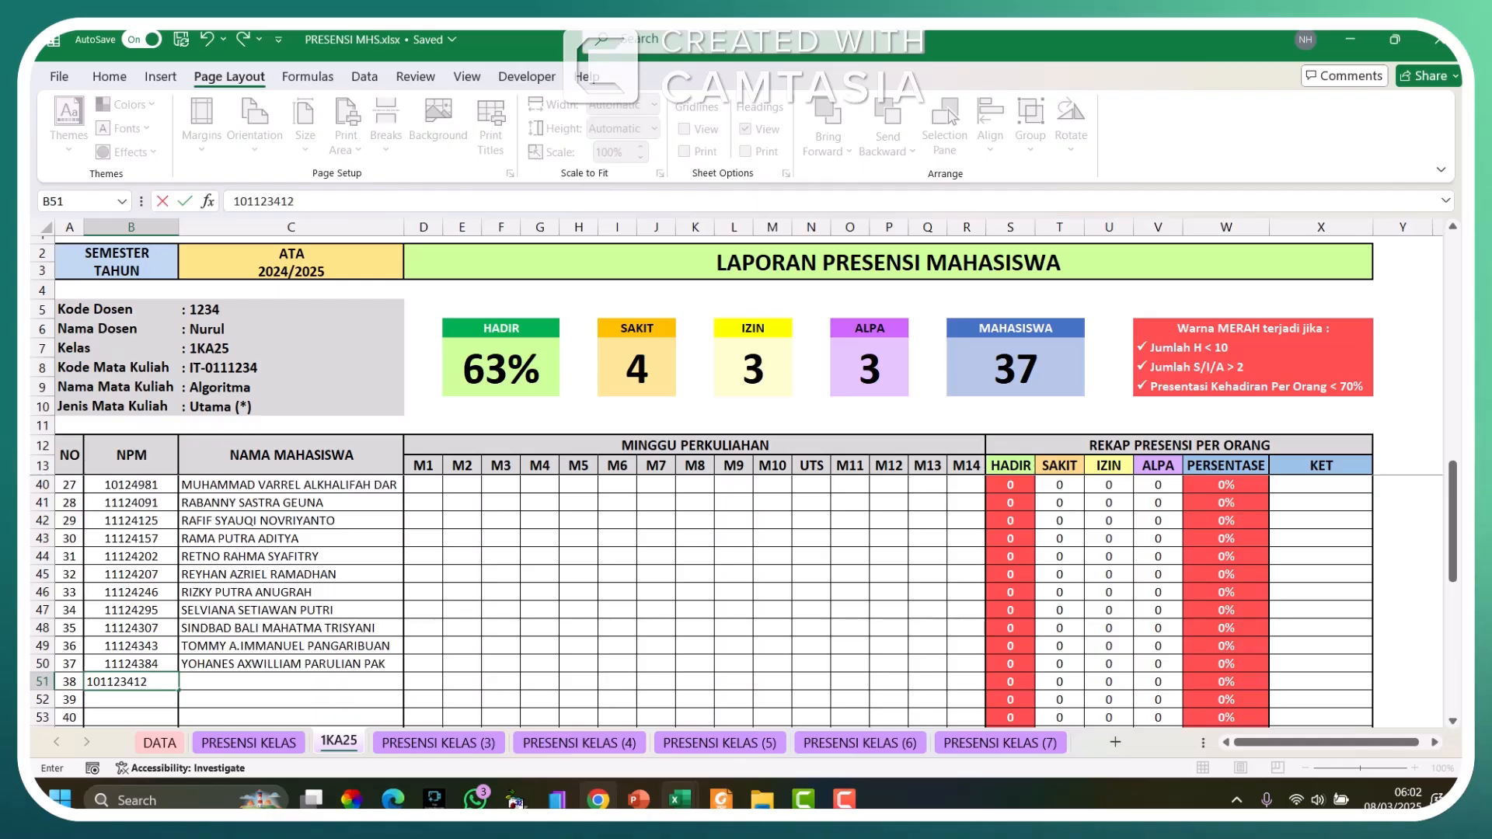
key(Tab)
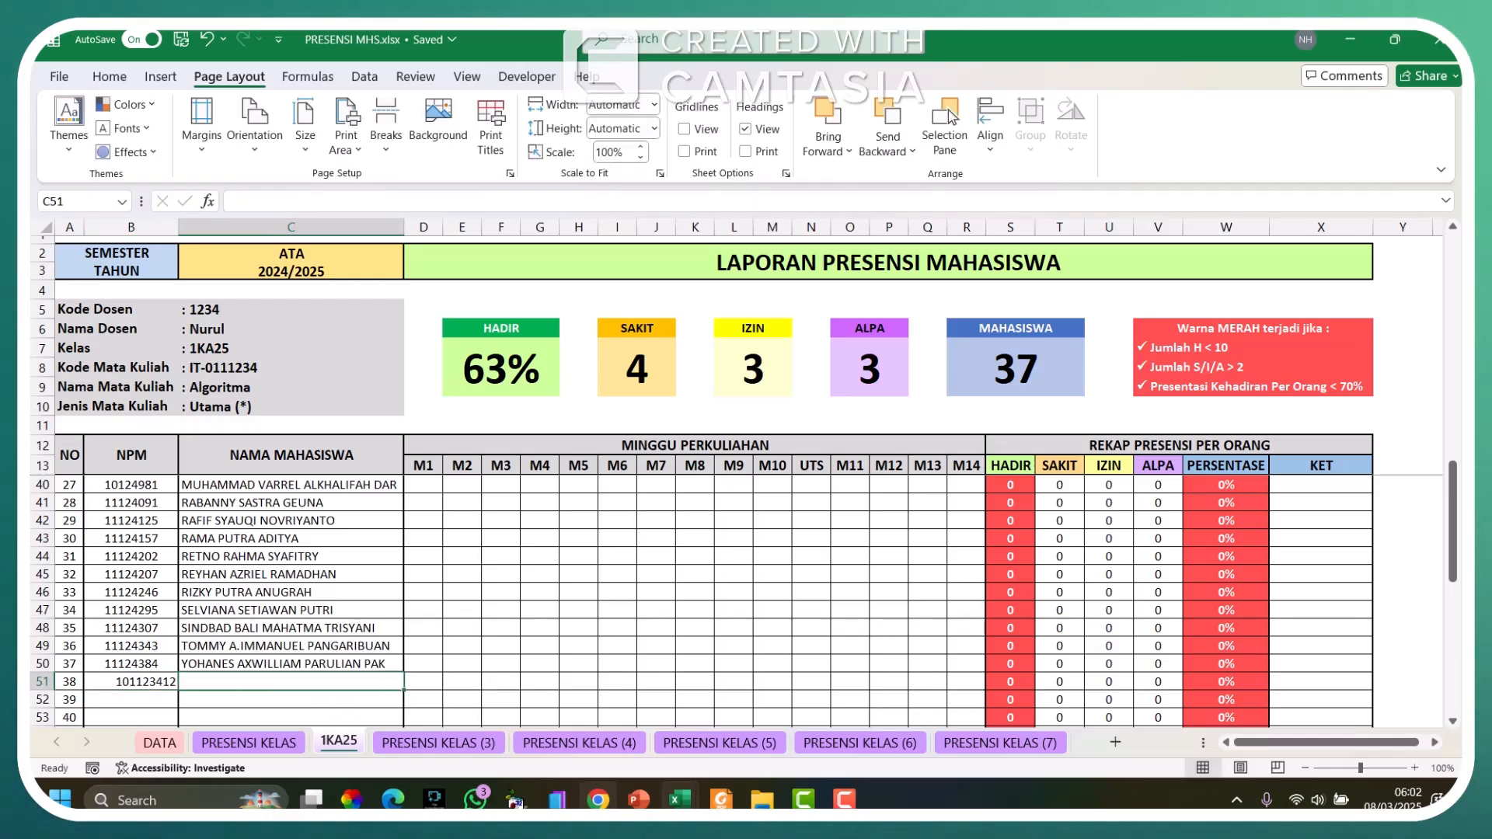
text(n)
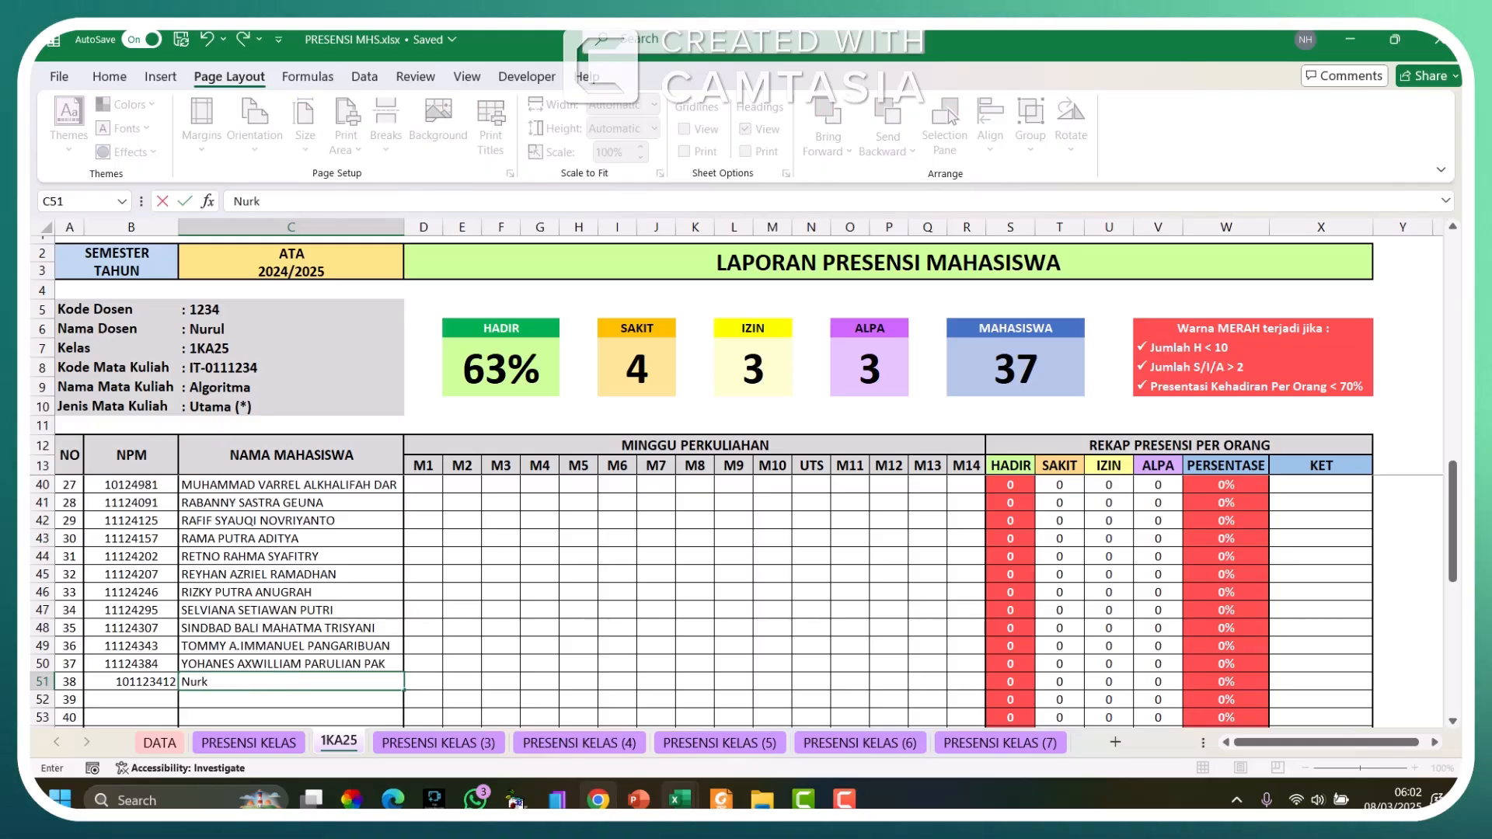
text(urul)
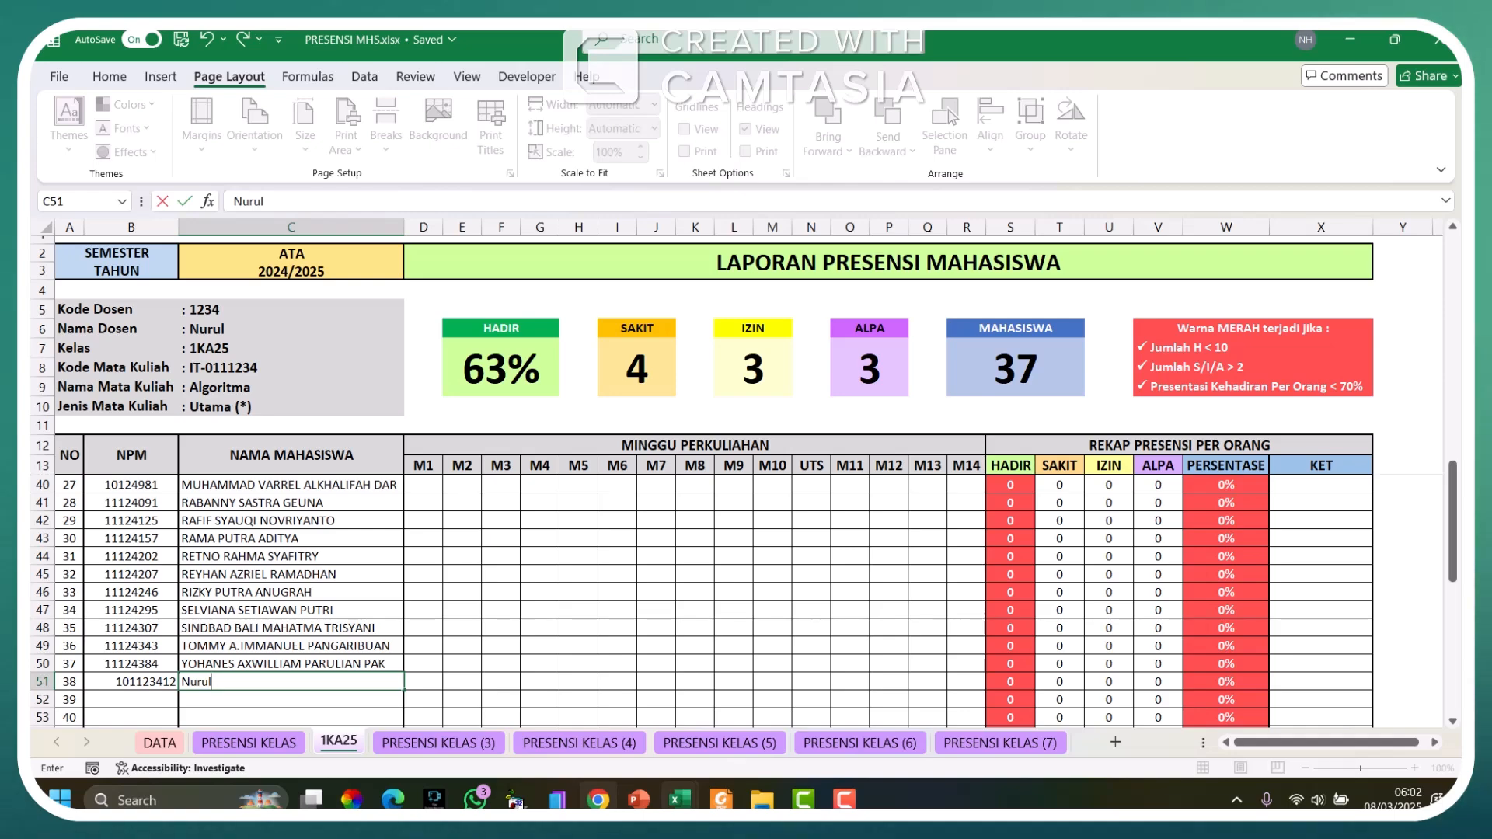
key(BackSpace)
key(BackSpace)
key(BackSpace)
key(BackSpace)
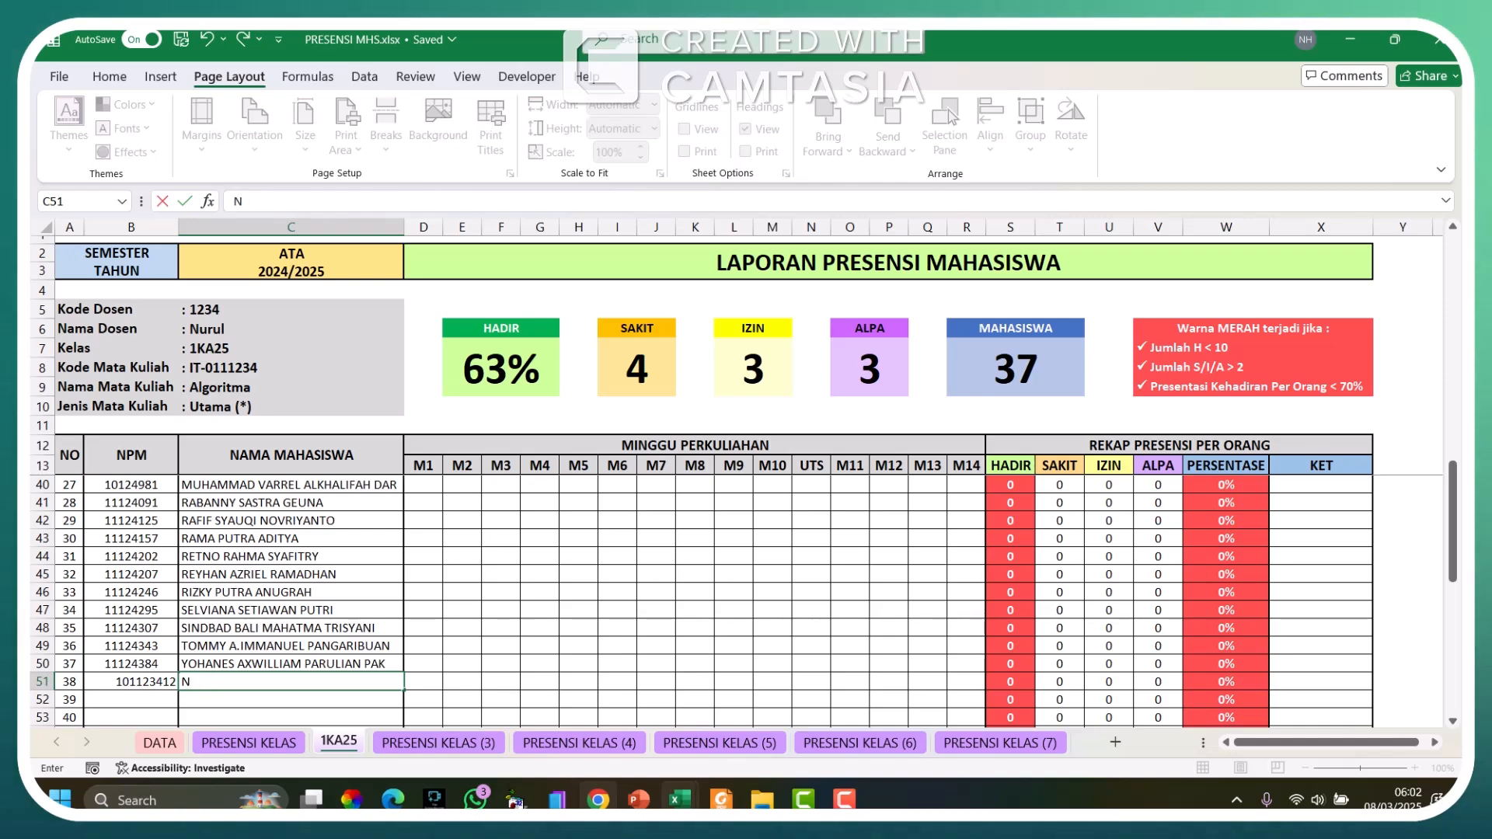
text(URUL)
key(Return)
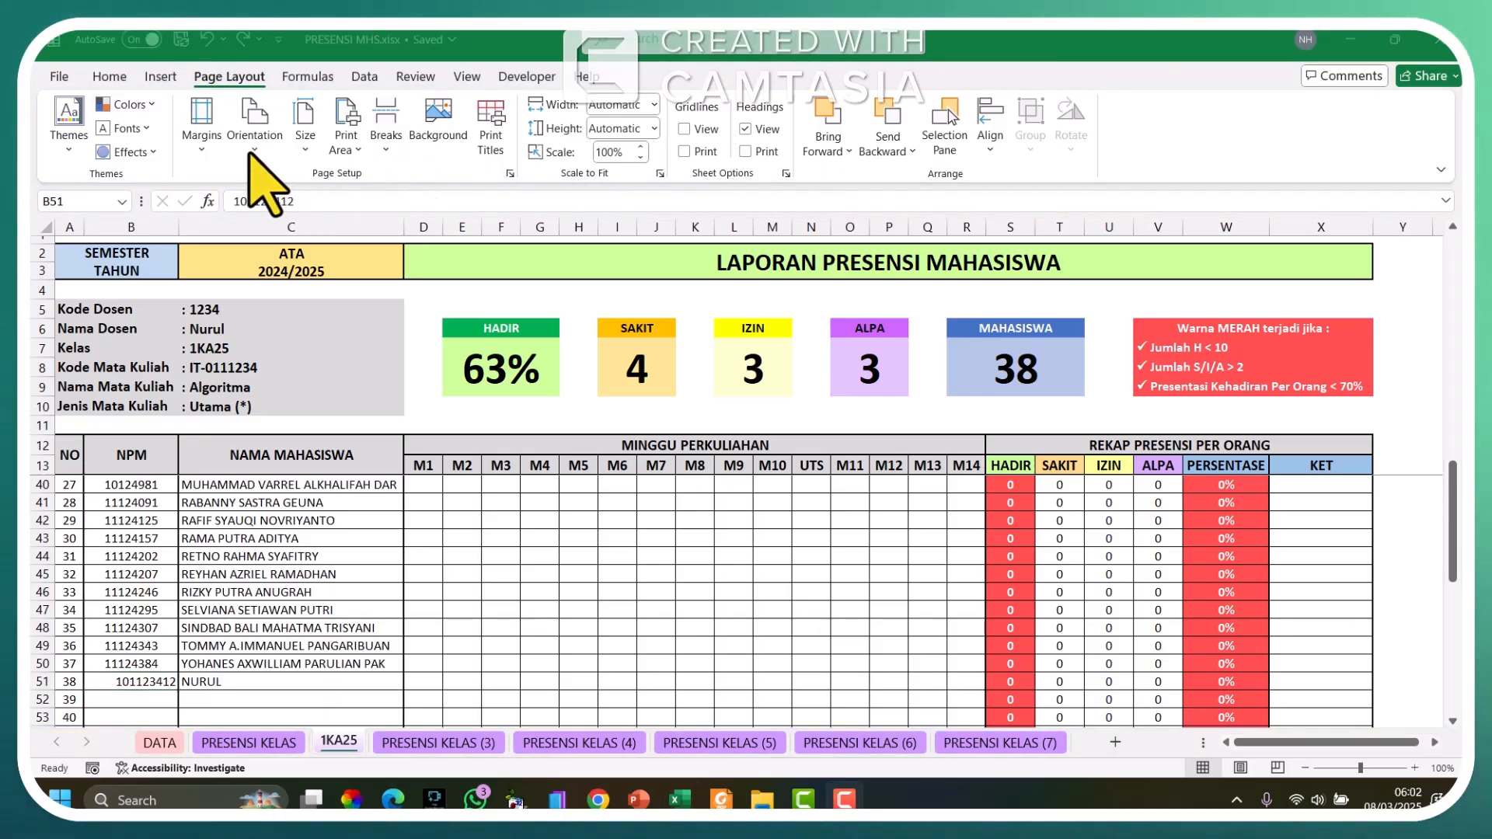
Step: Center-align the new student's NPM in B51 using Home alignment
click(113, 76)
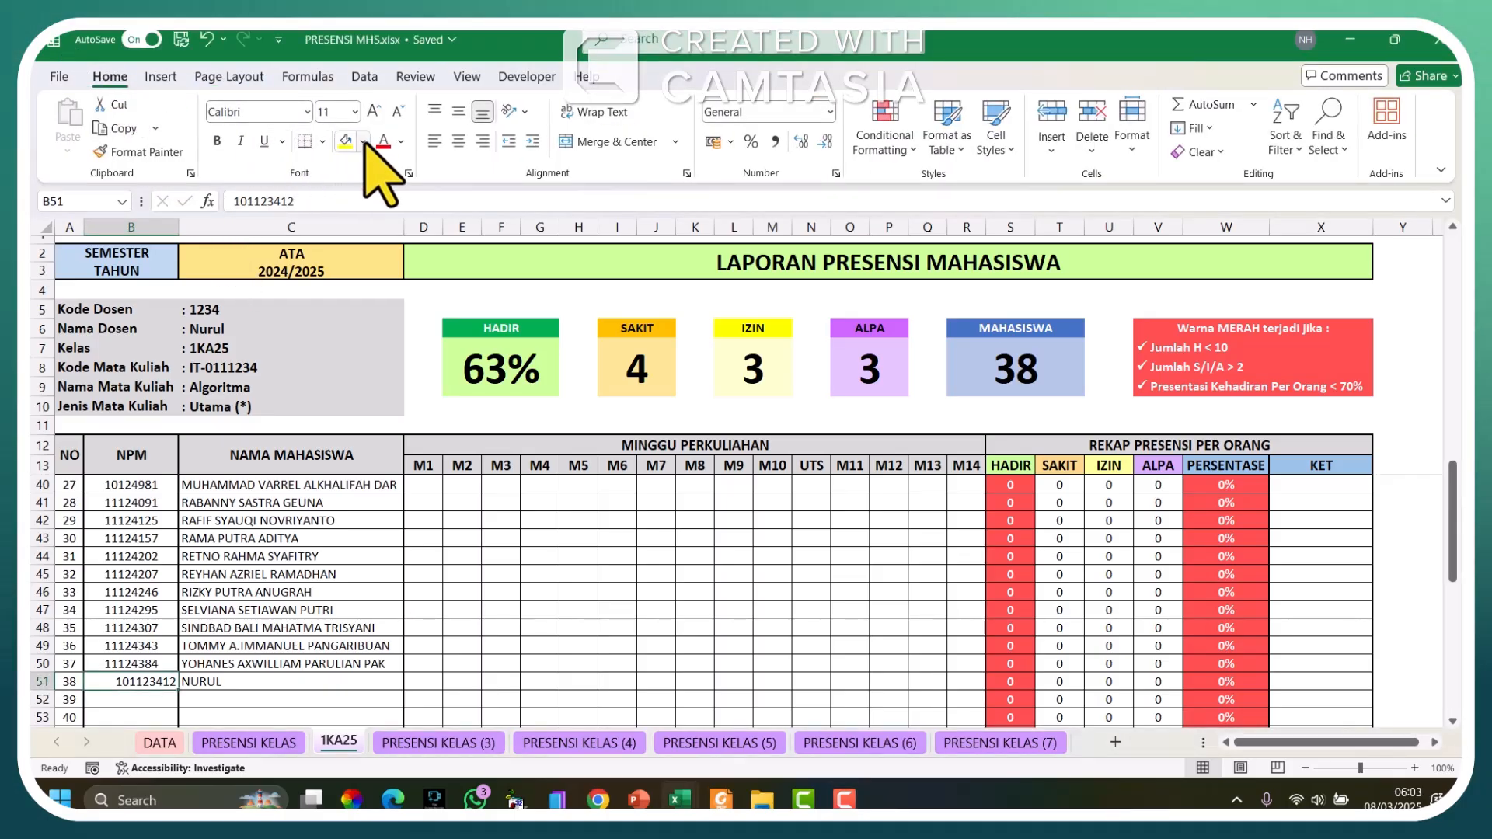
click(458, 141)
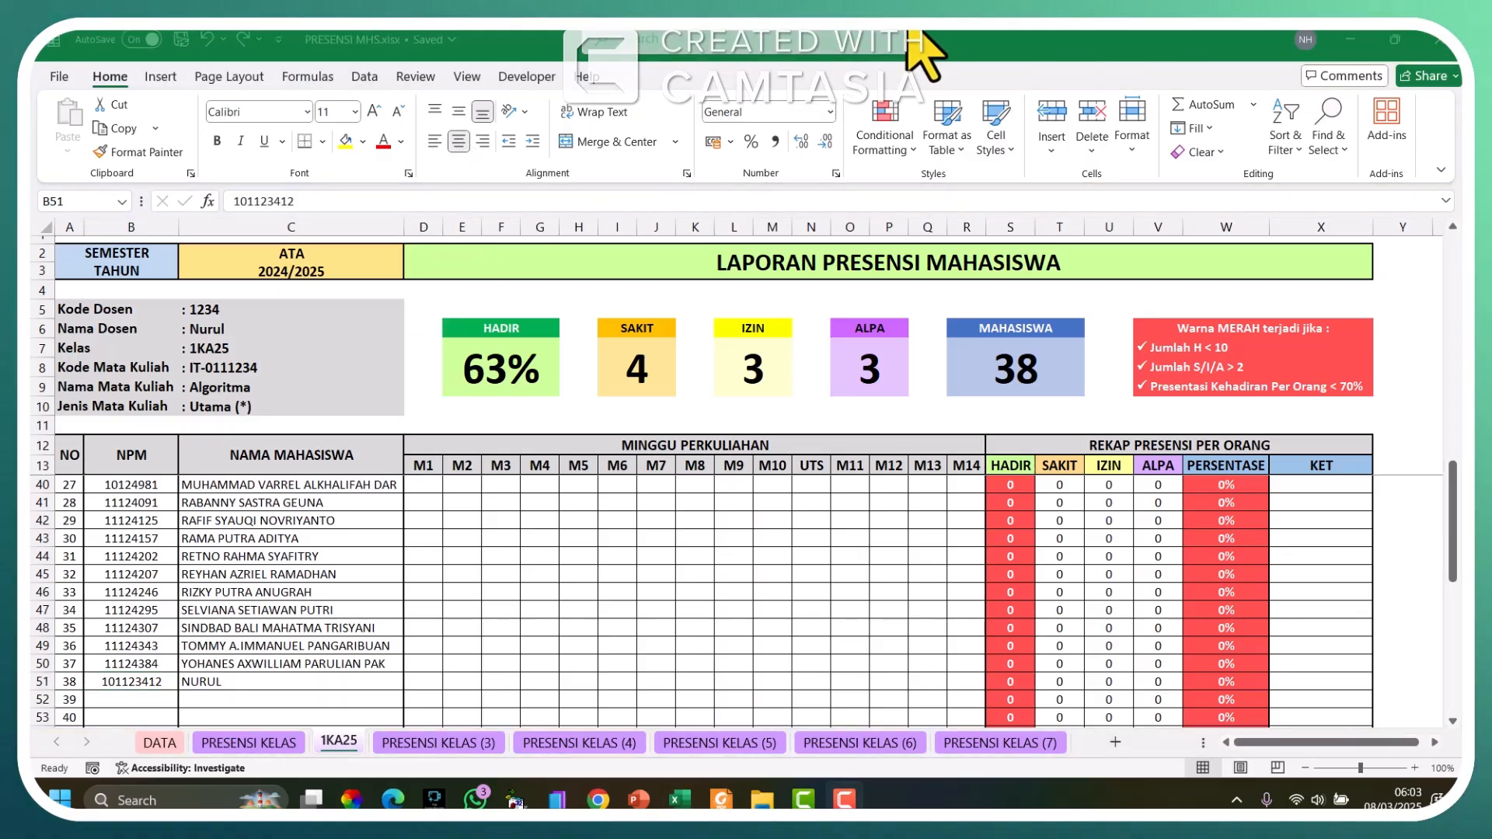
click(426, 669)
click(1316, 683)
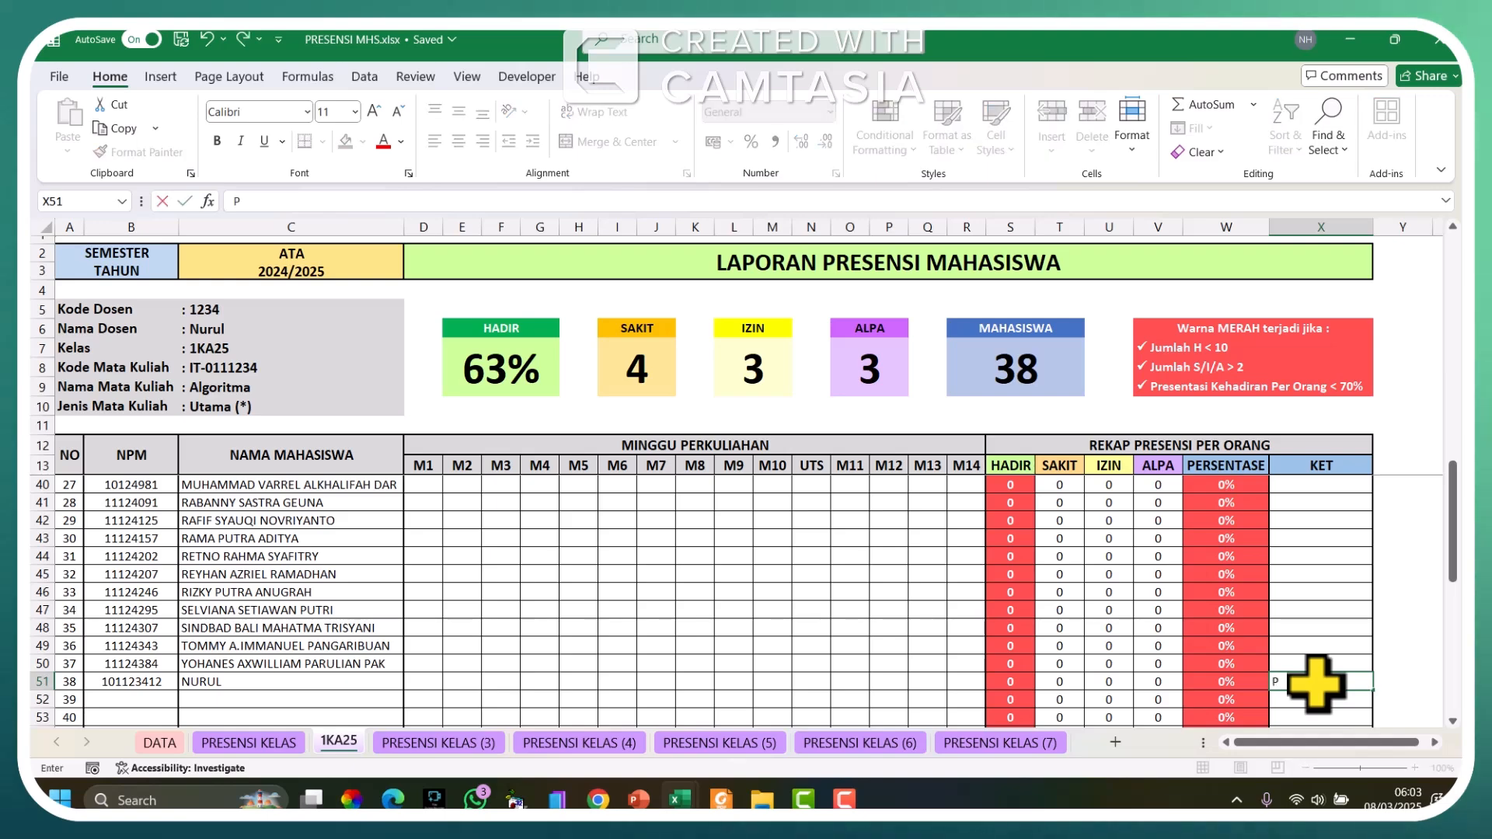
Step: Add the KET note 'Pengulangan mulai M3' for the new student in row 51
text(Pengulanag)
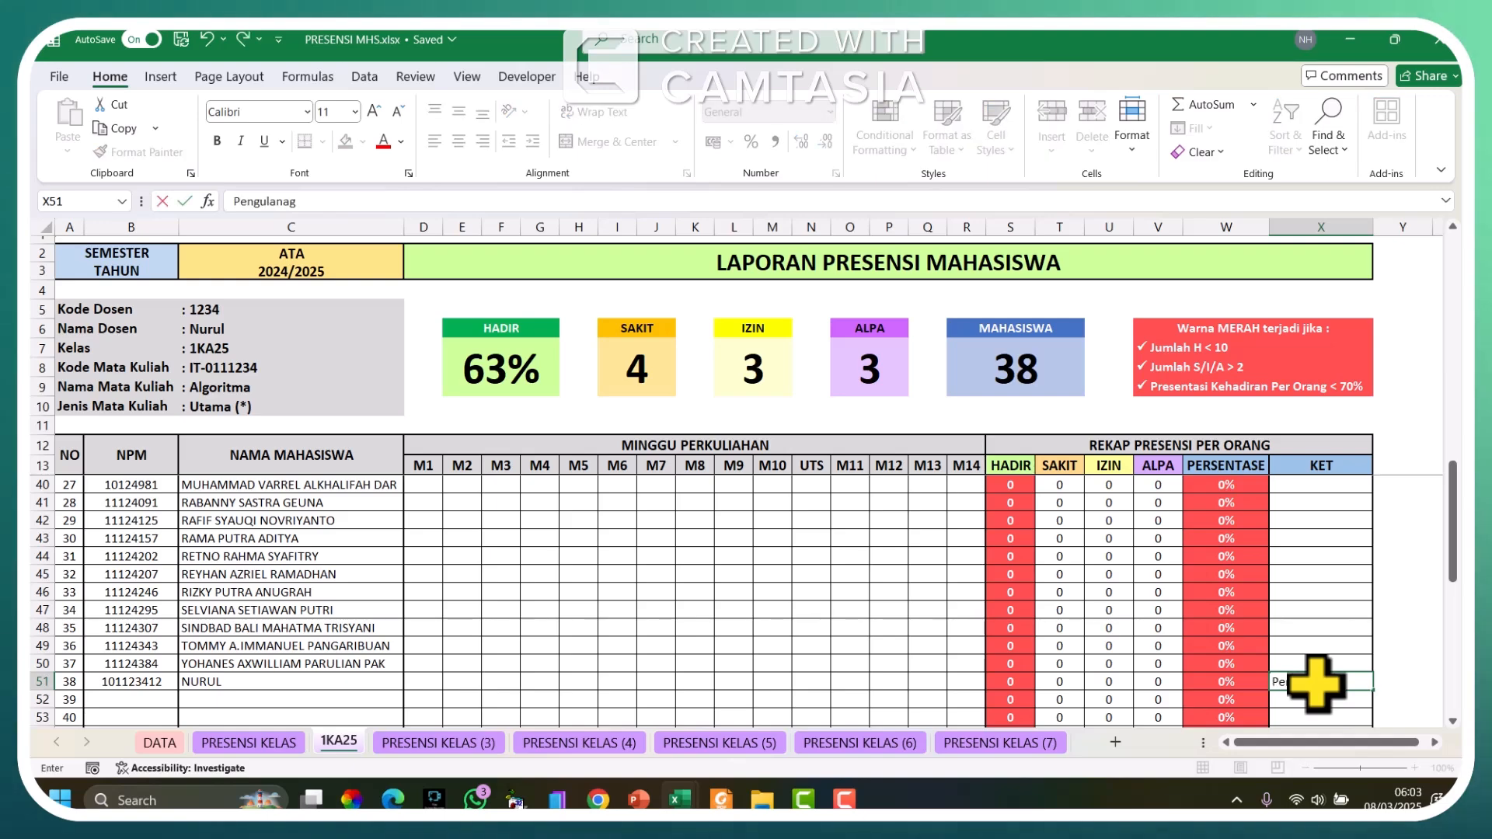
key(BackSpace)
key(BackSpace)
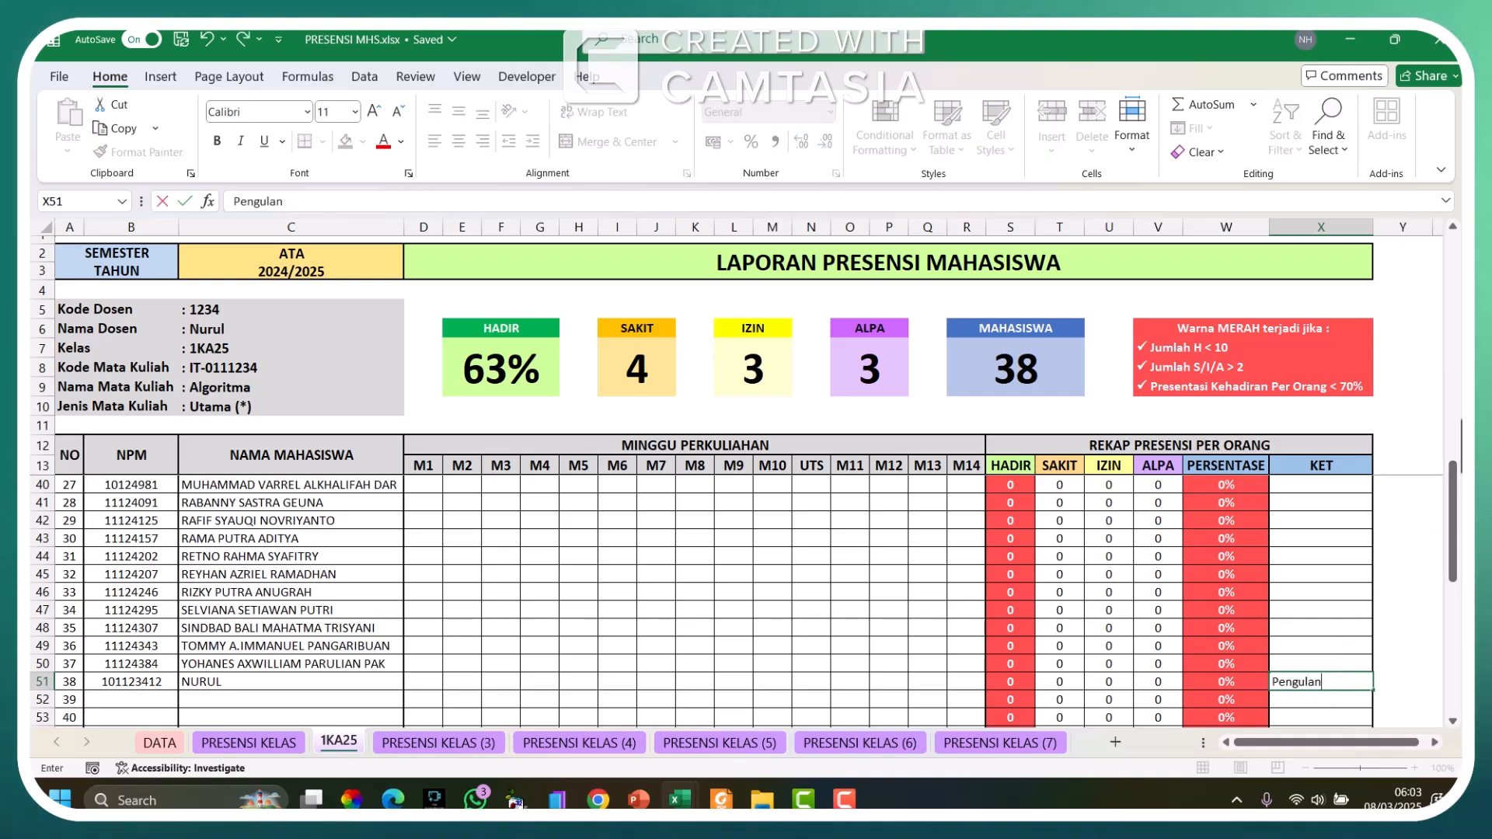
text(gan mulai M3)
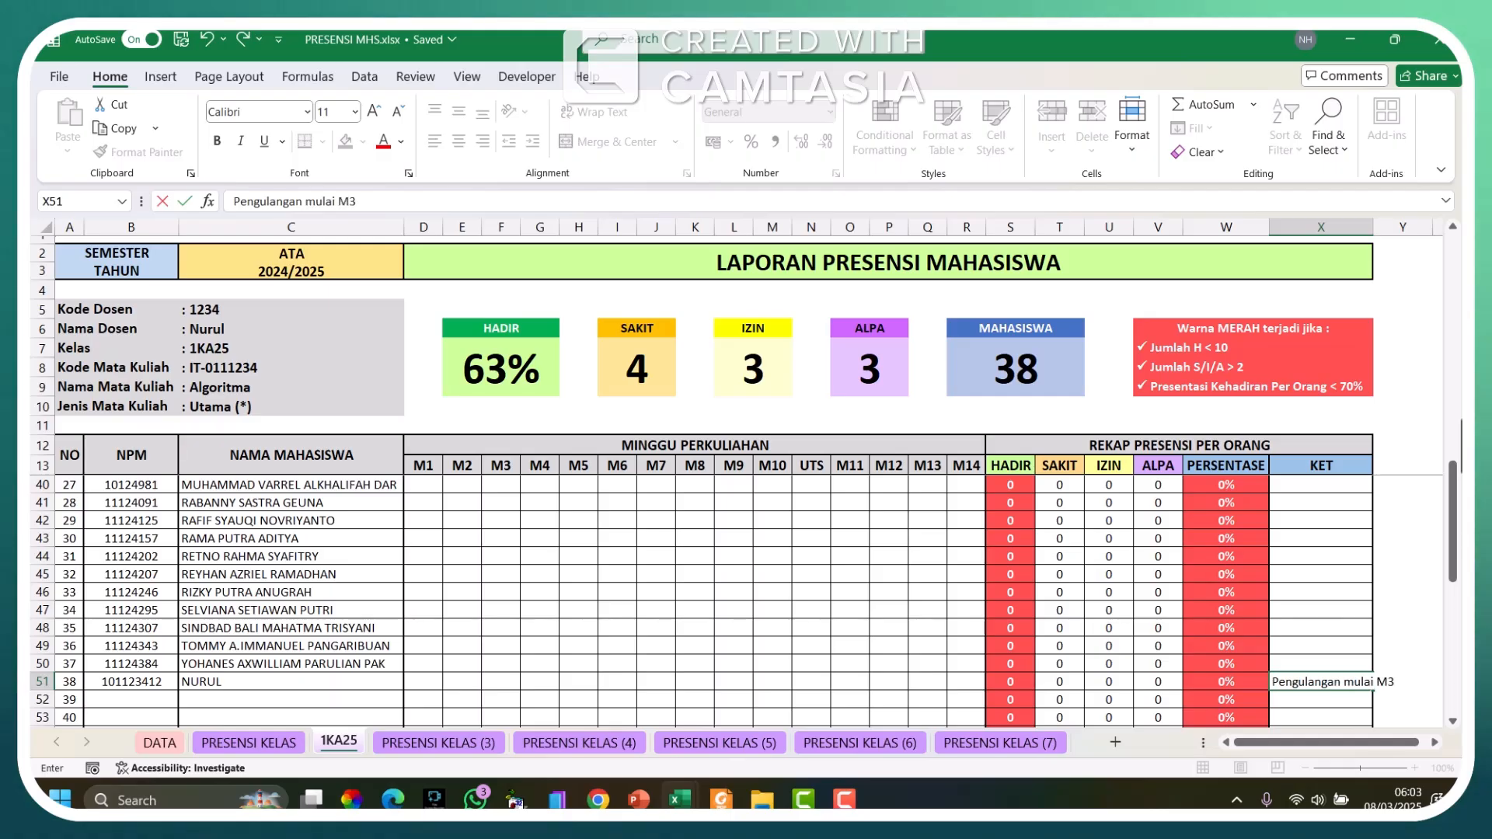
key(Return)
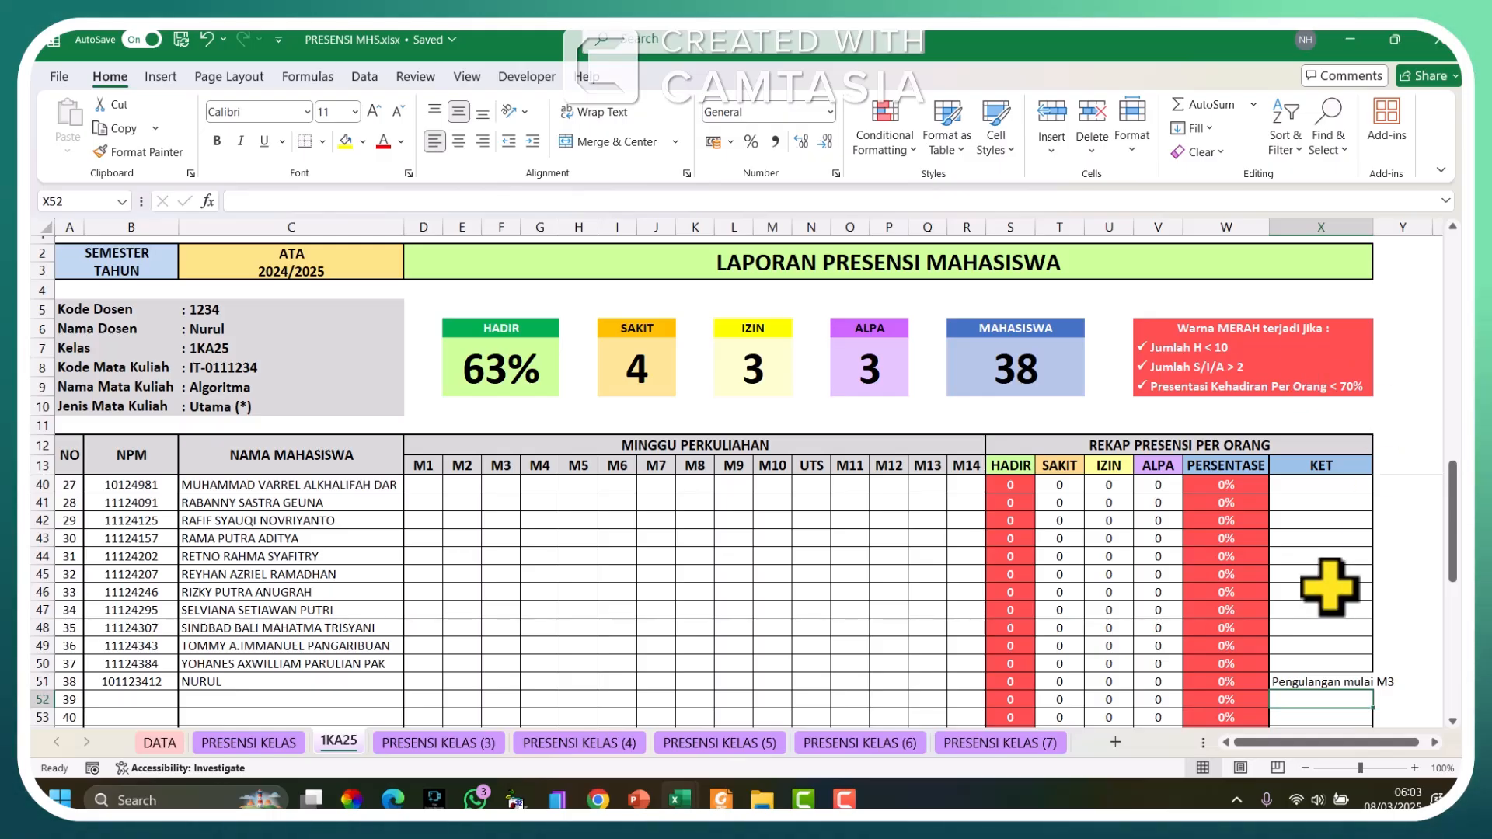
Step: Add the KET note 'Nilai +5 M2.' in X23 for the tenth student and verify it
scroll(1330, 587, up, 2)
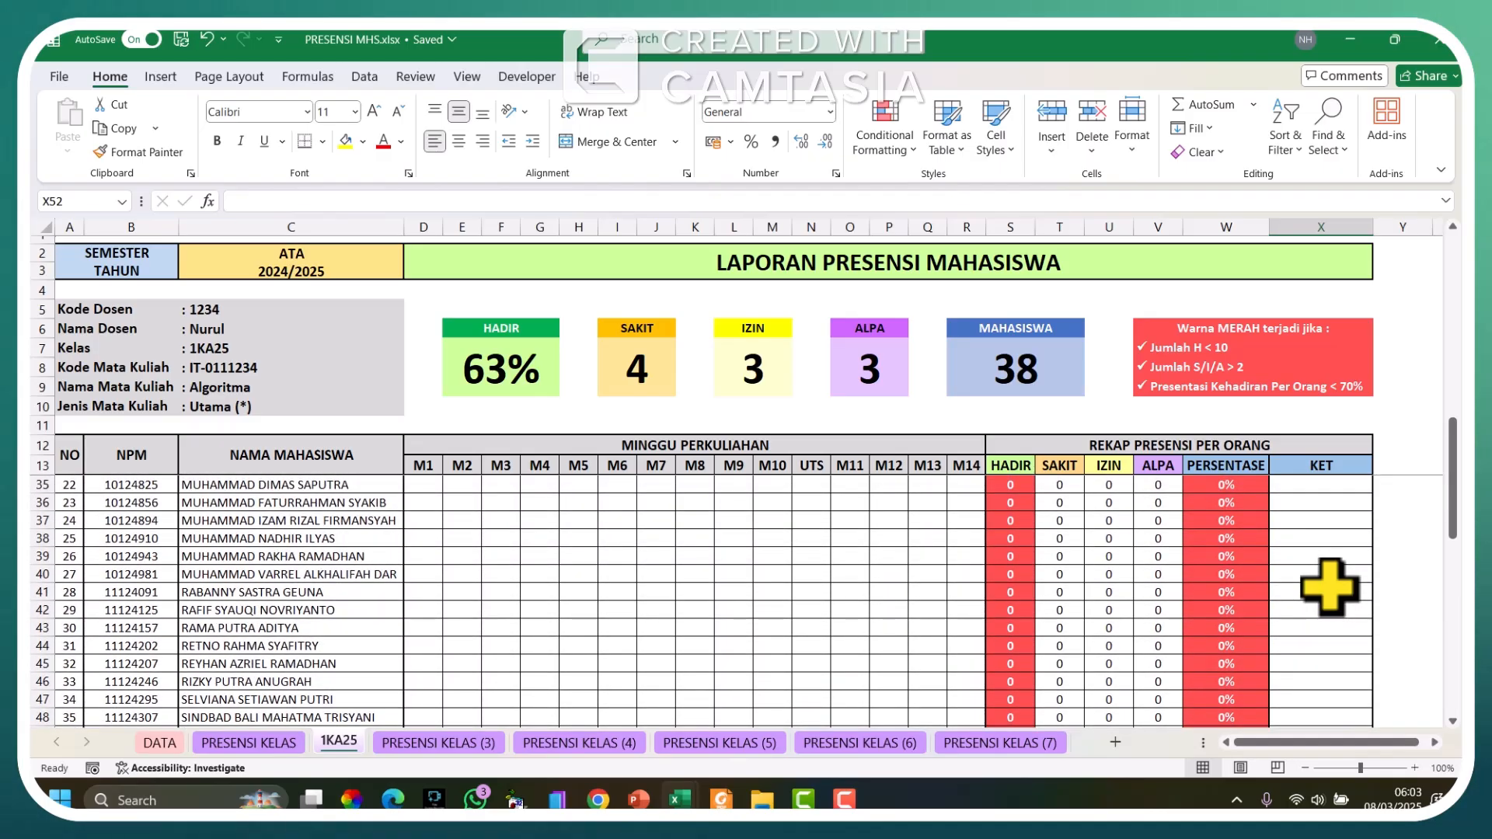
scroll(1329, 586, up, 5)
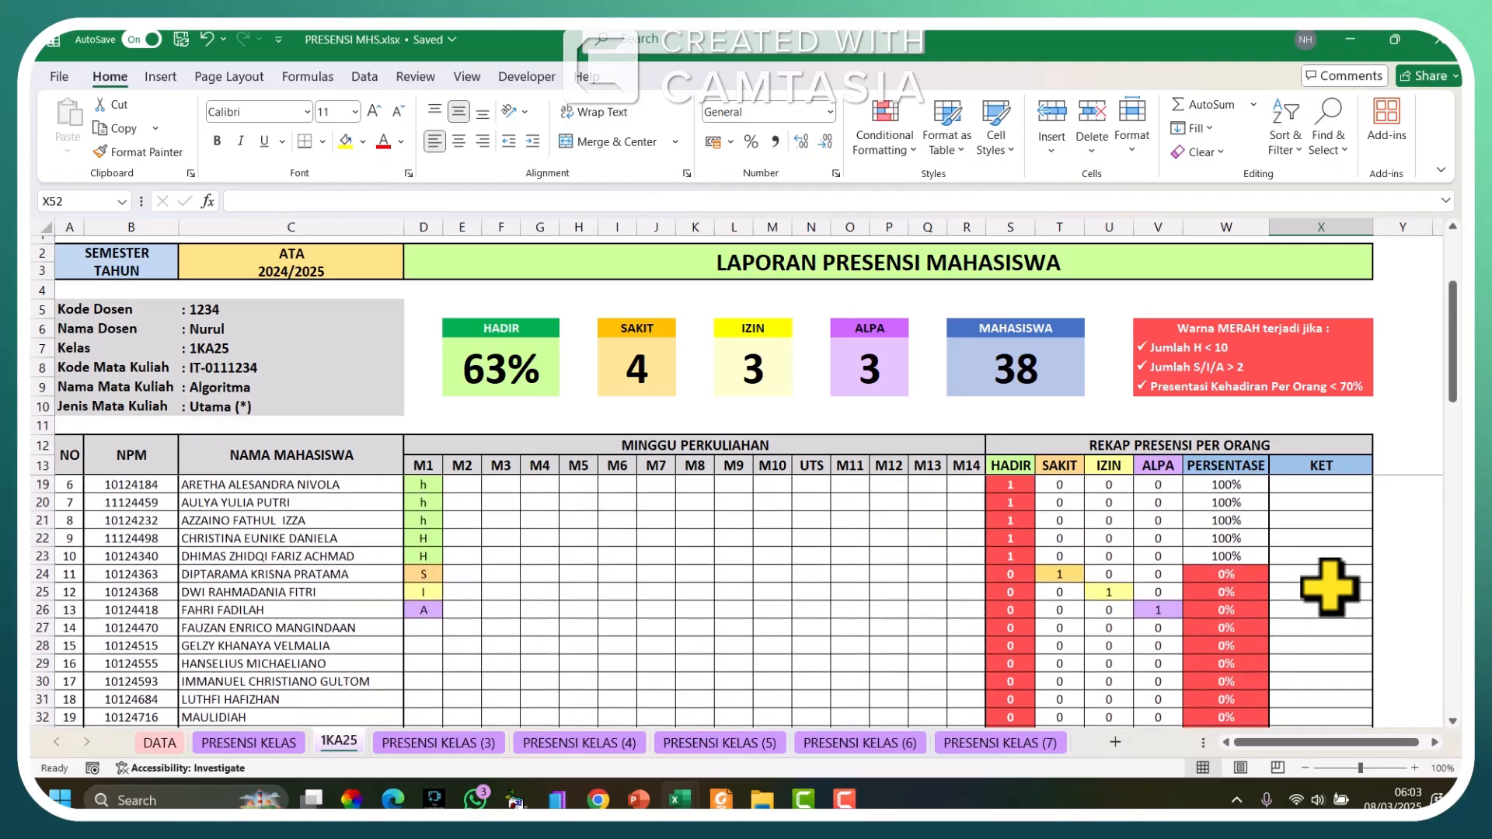
click(1299, 557)
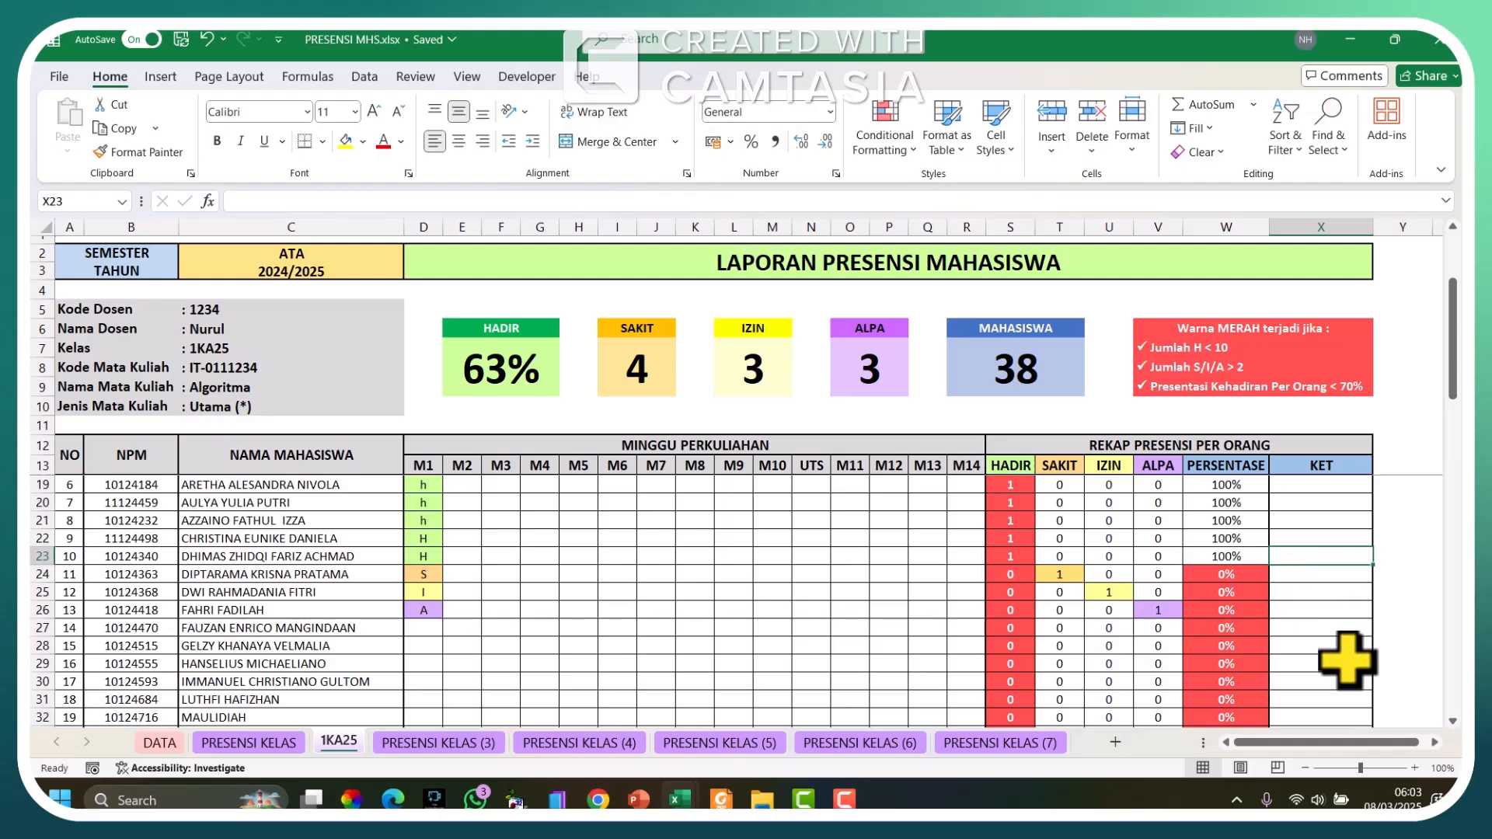
text(Nilai)
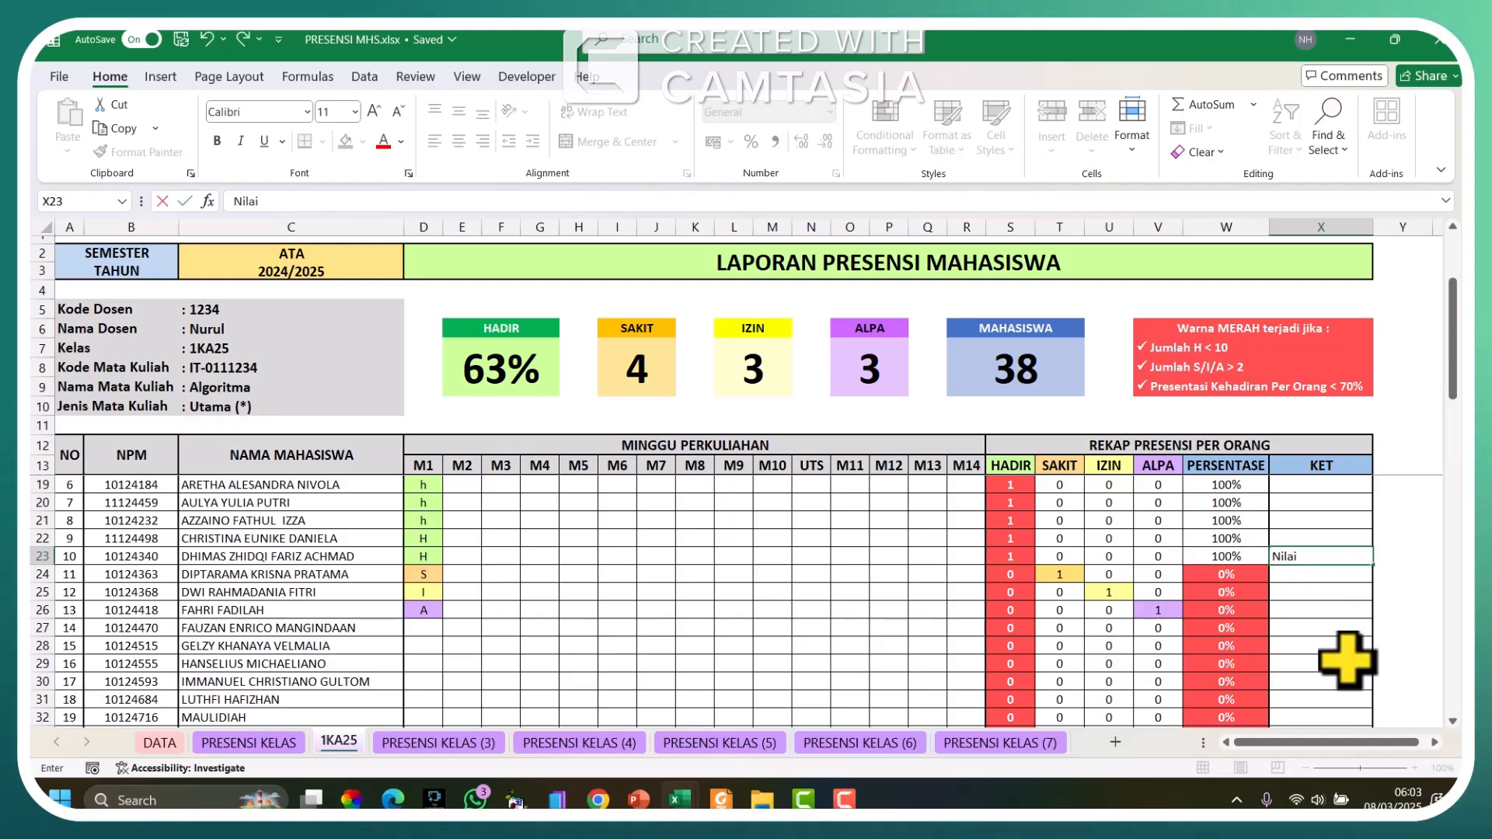
text( +5)
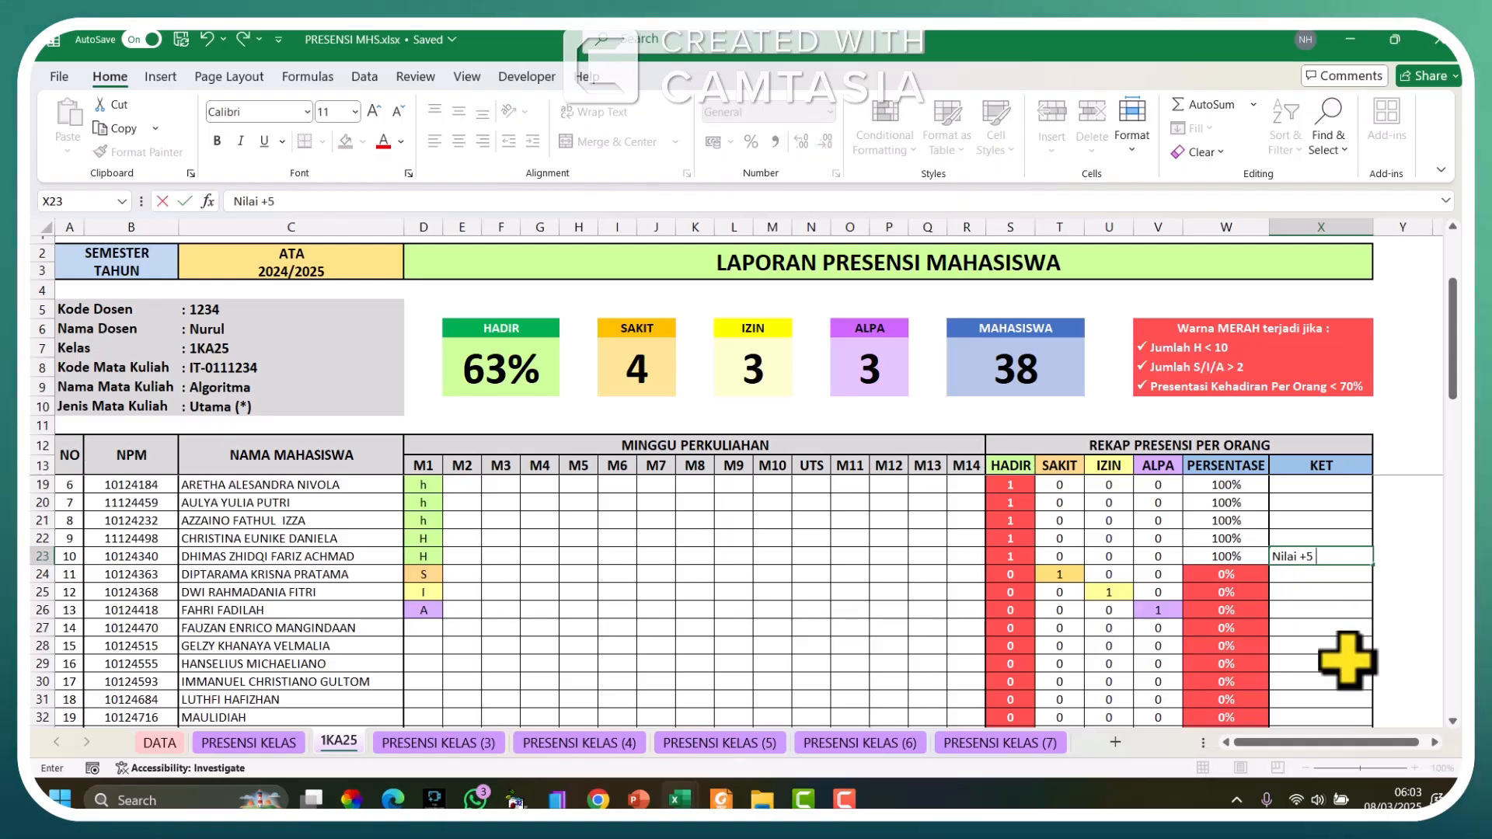
text( M2)
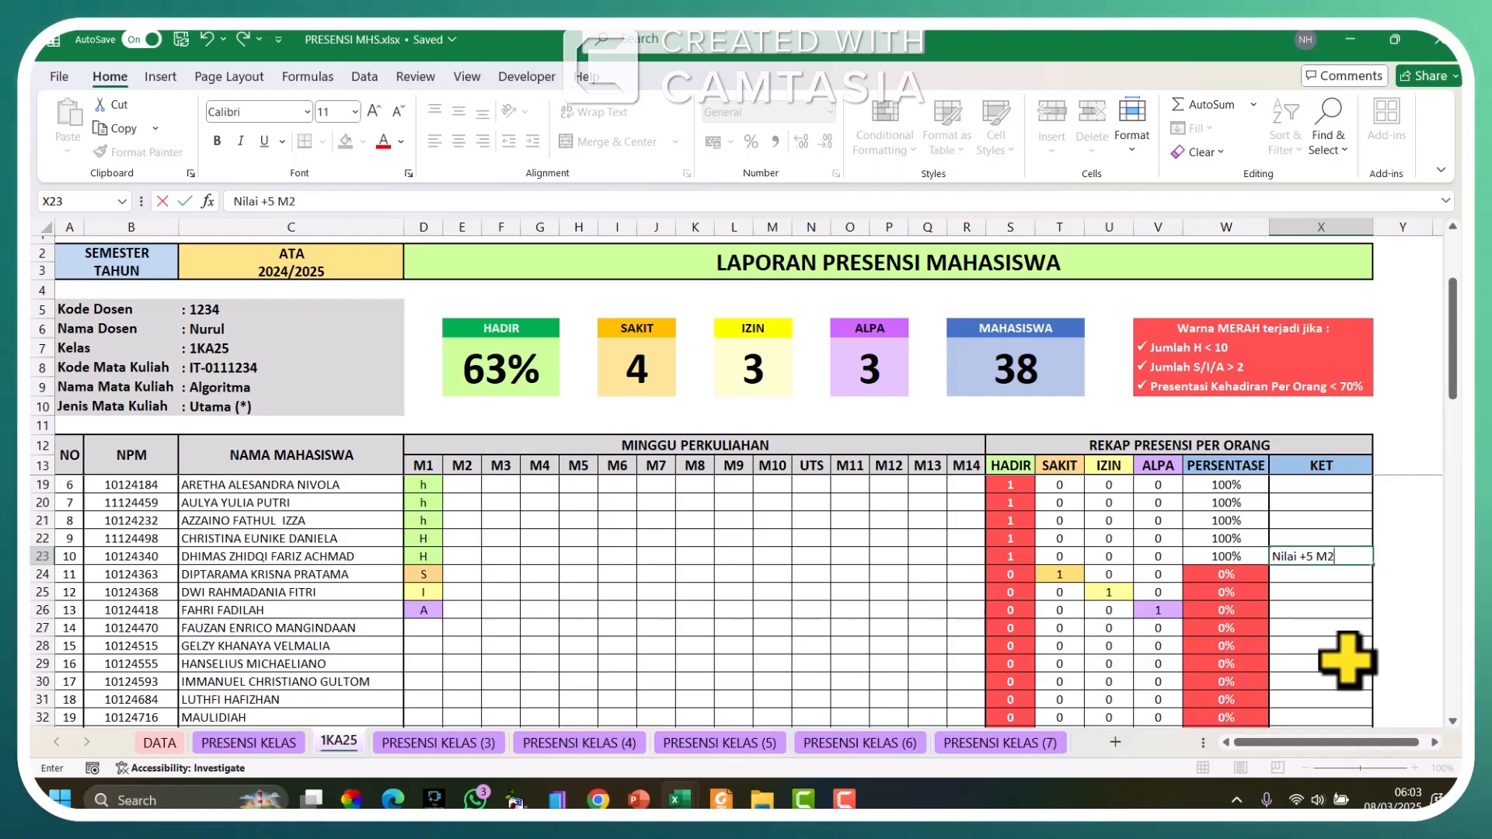
text(.)
key(Return)
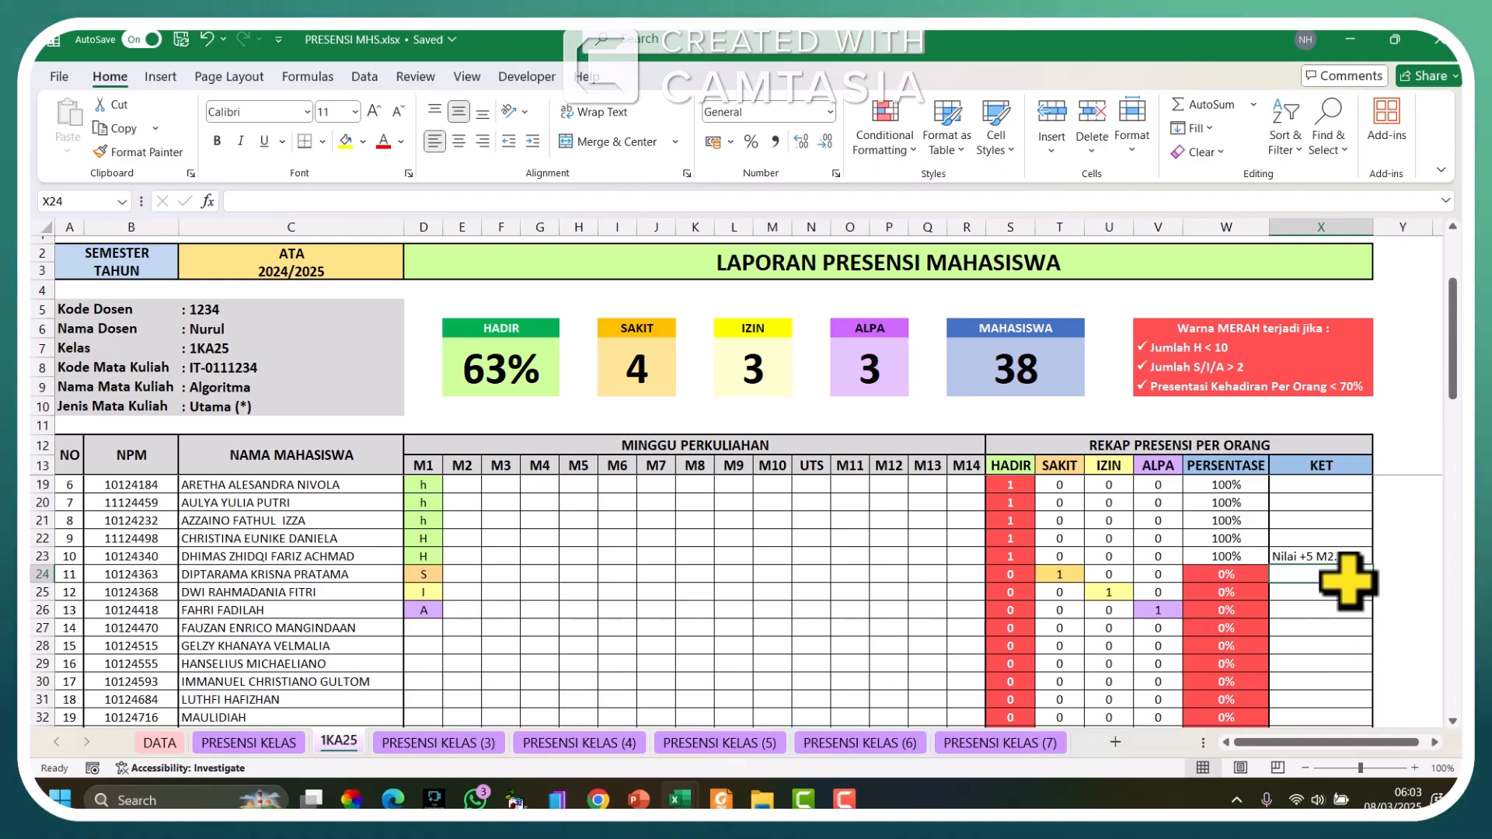
double_click(1345, 558)
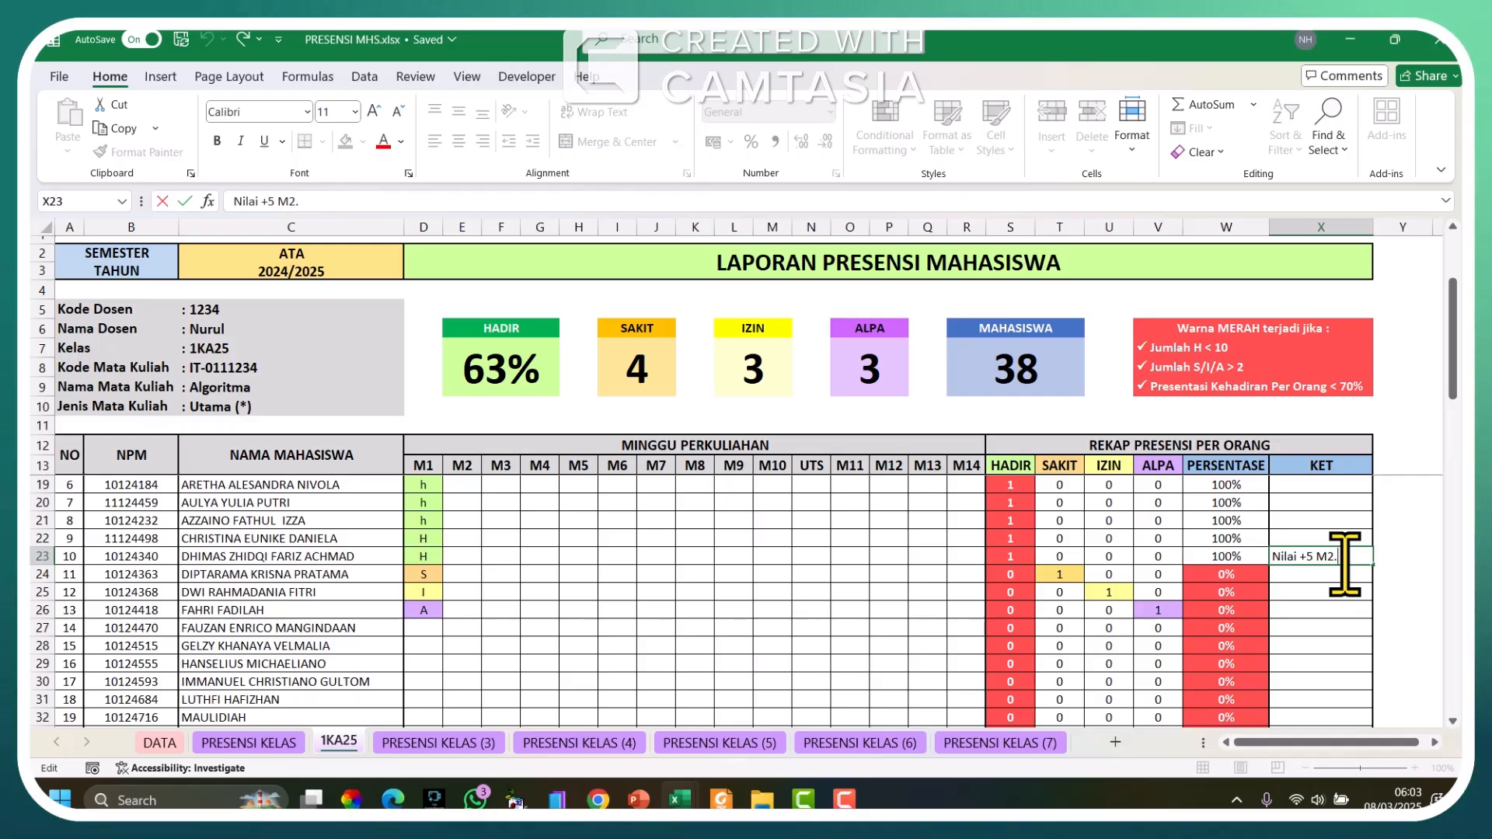
key(Return)
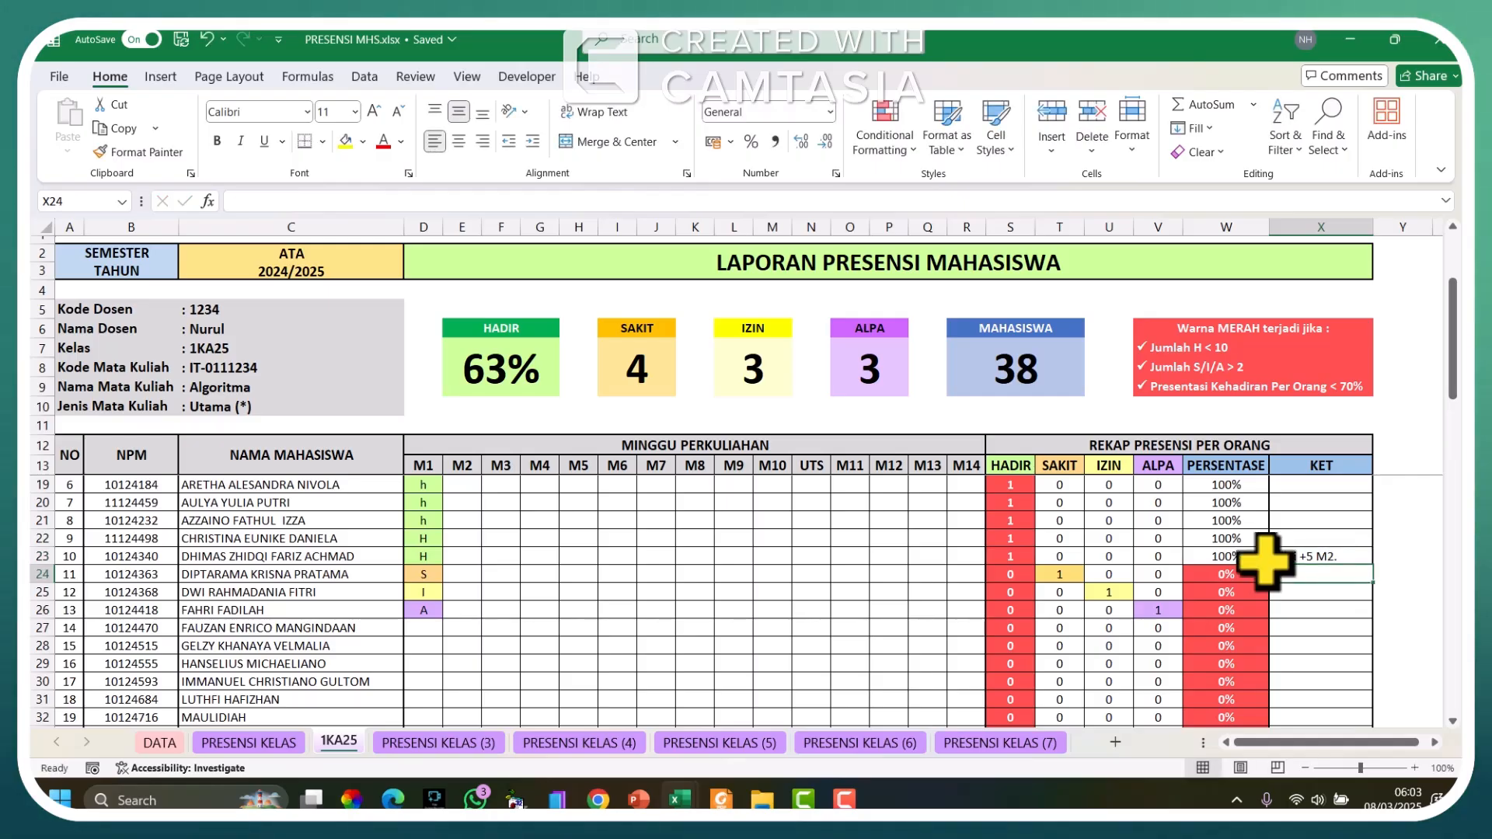
Step: Type 'Membahas RPS' in D64 and 'Materi 1 : Pengenalan' in E64 of the daily recap
scroll(797, 615, down, 13)
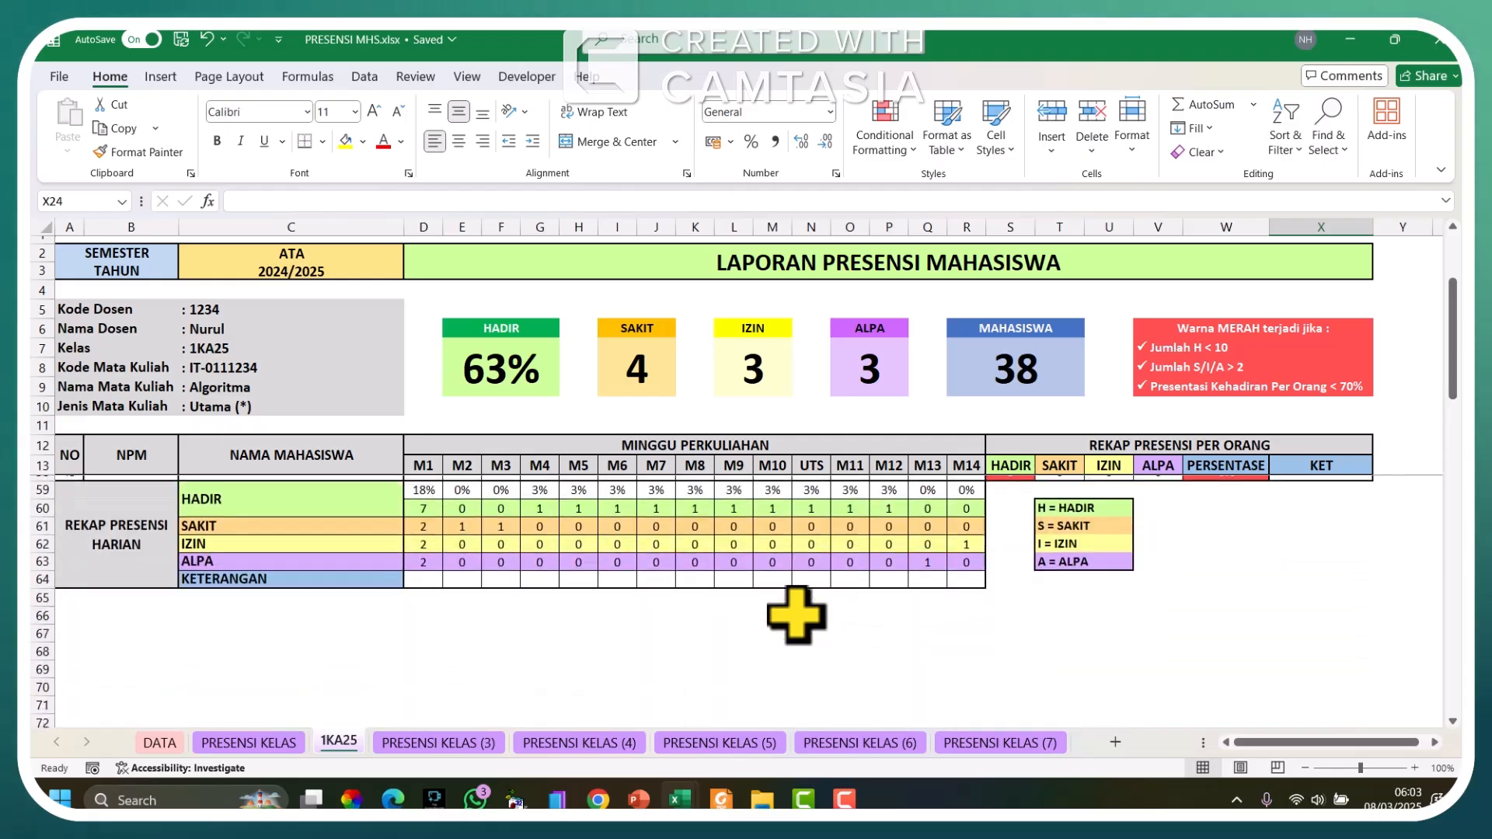
scroll(797, 616, down, 2)
scroll(796, 615, up, 2)
scroll(797, 615, up, 2)
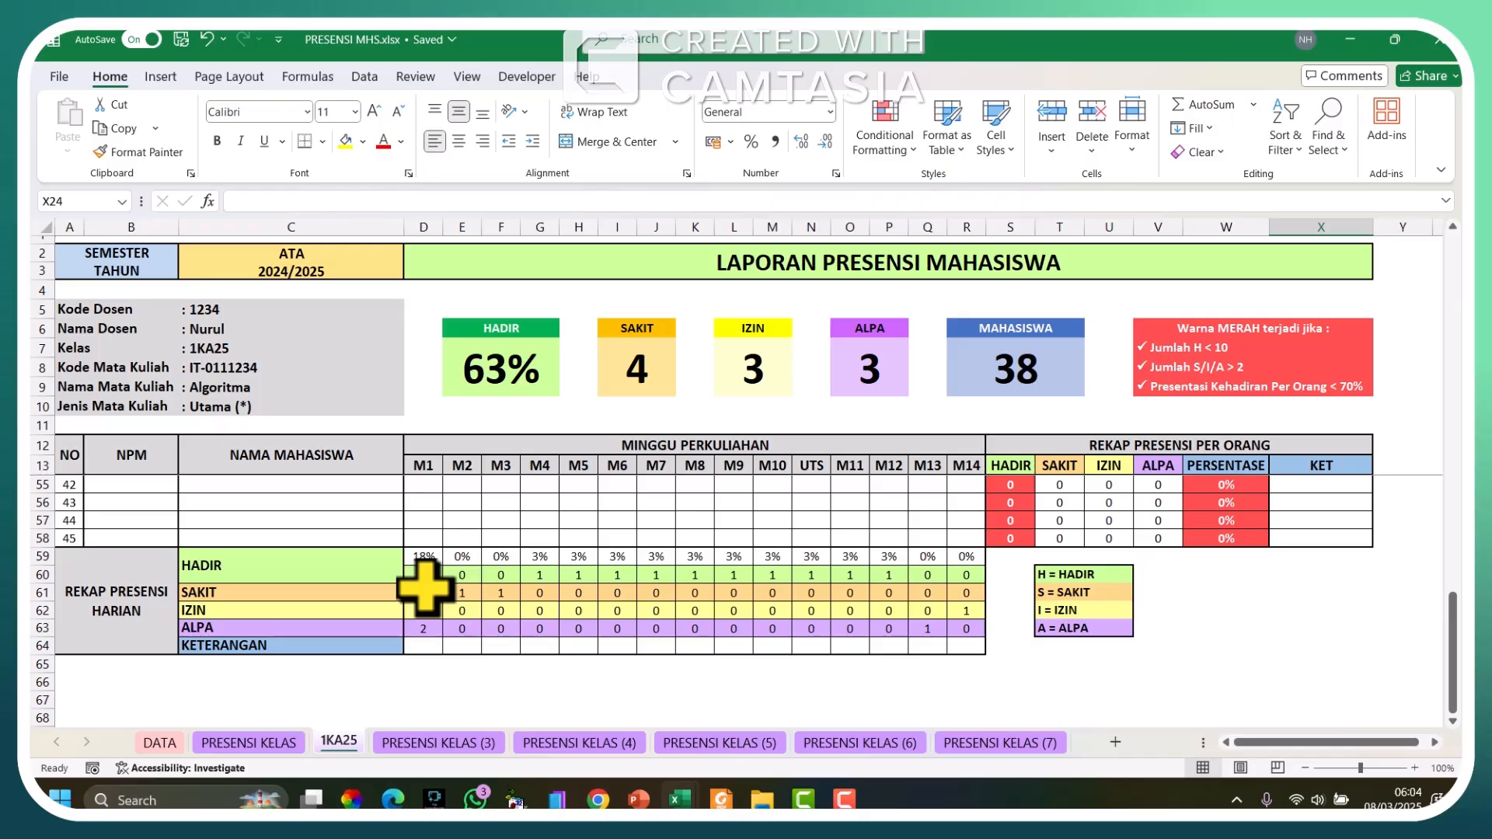
click(421, 645)
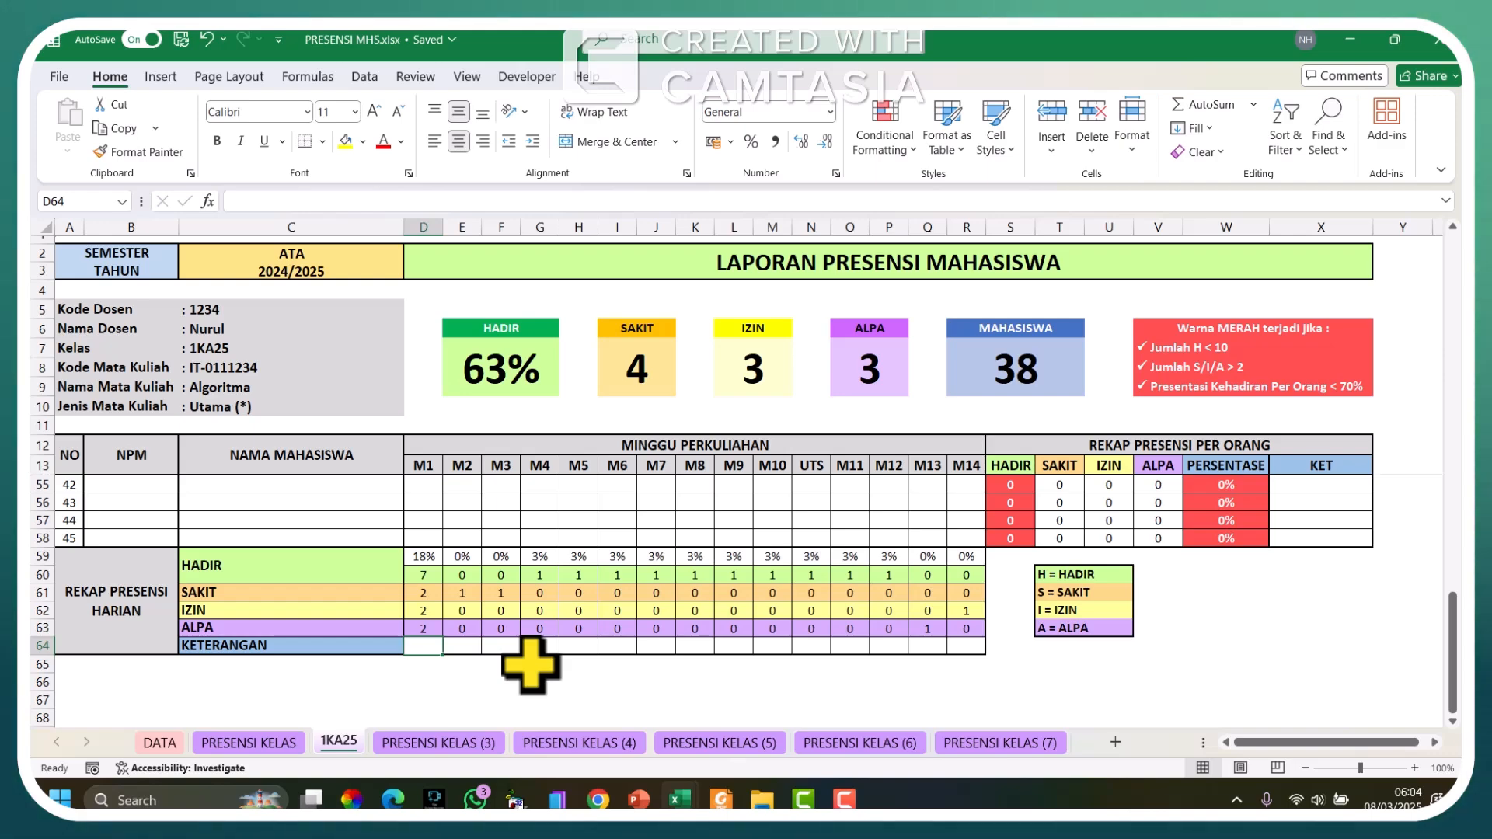
text(Membahas RPS)
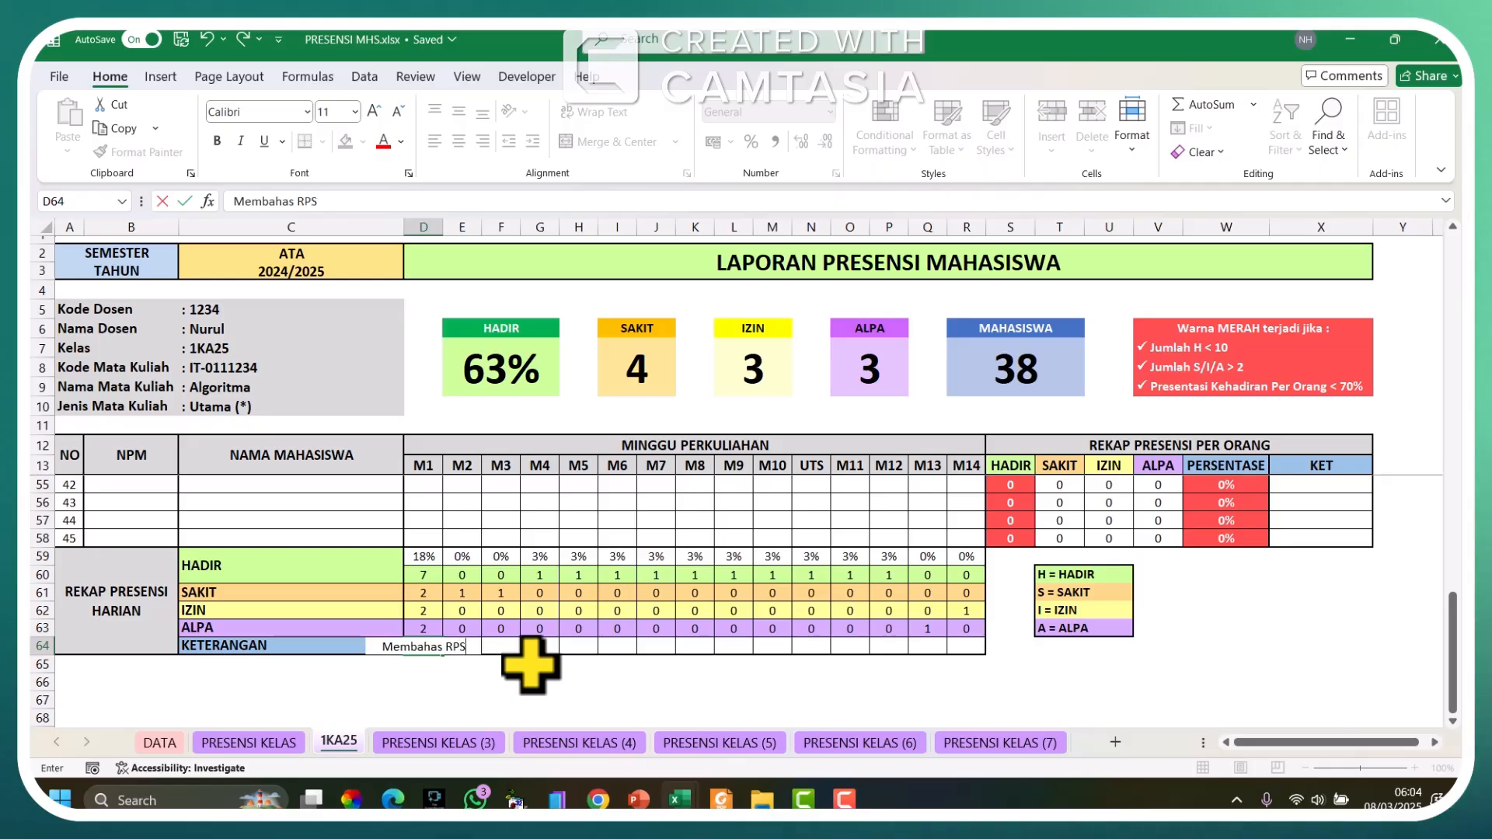
key(Return)
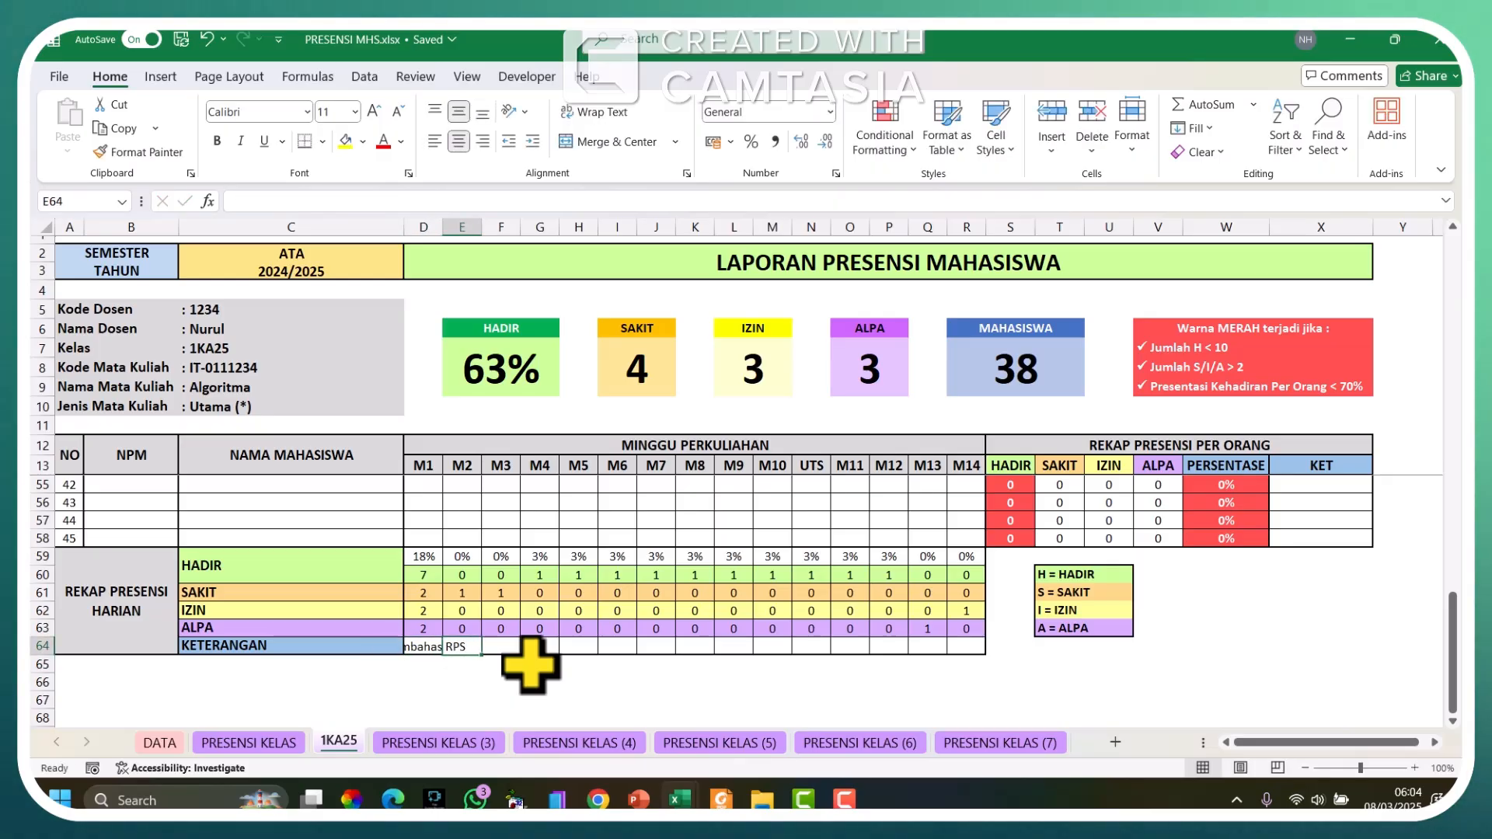
text(M2)
text(teri)
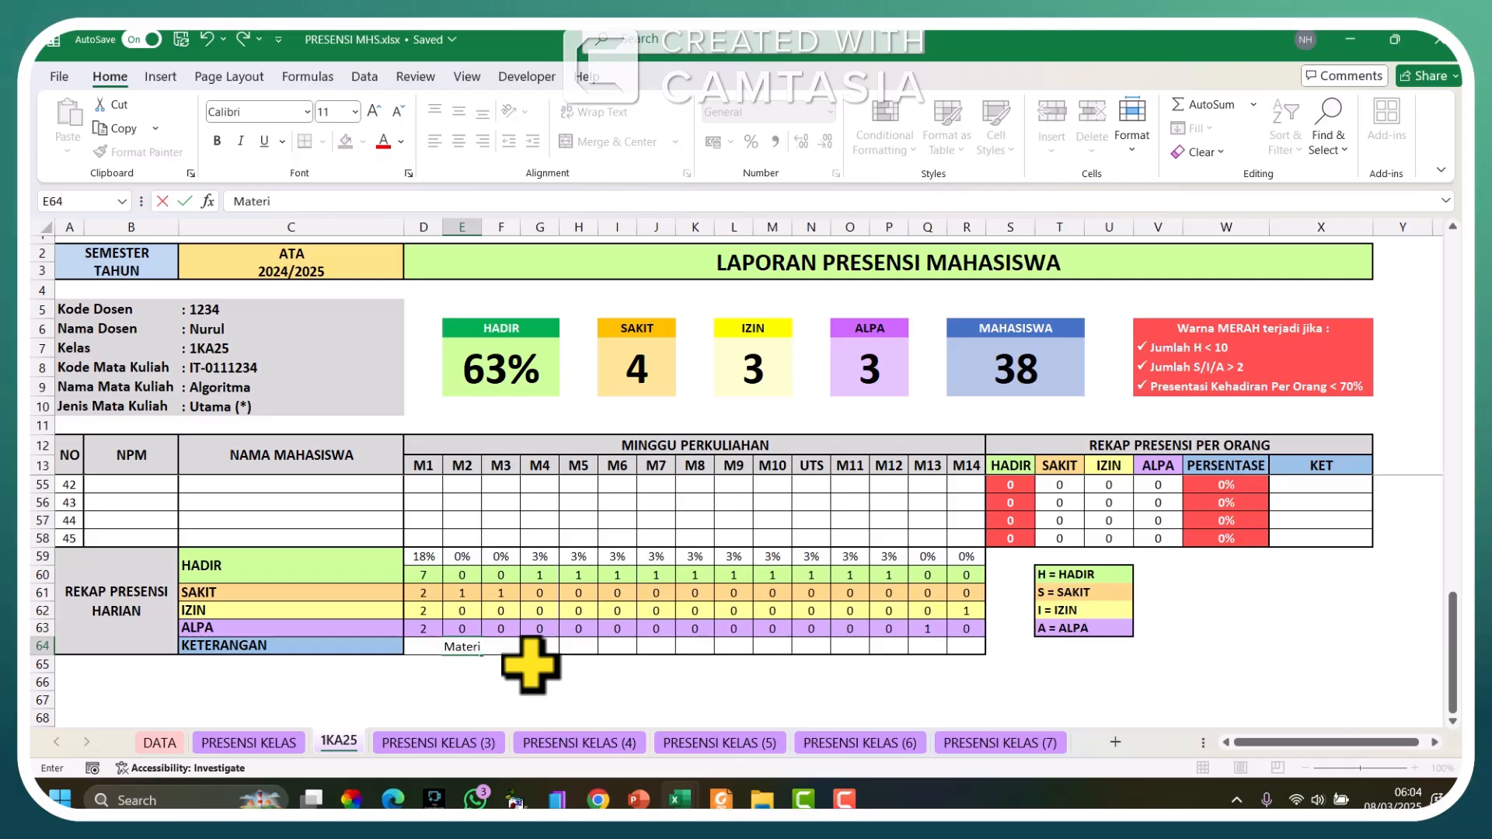
text( 1 : Pen)
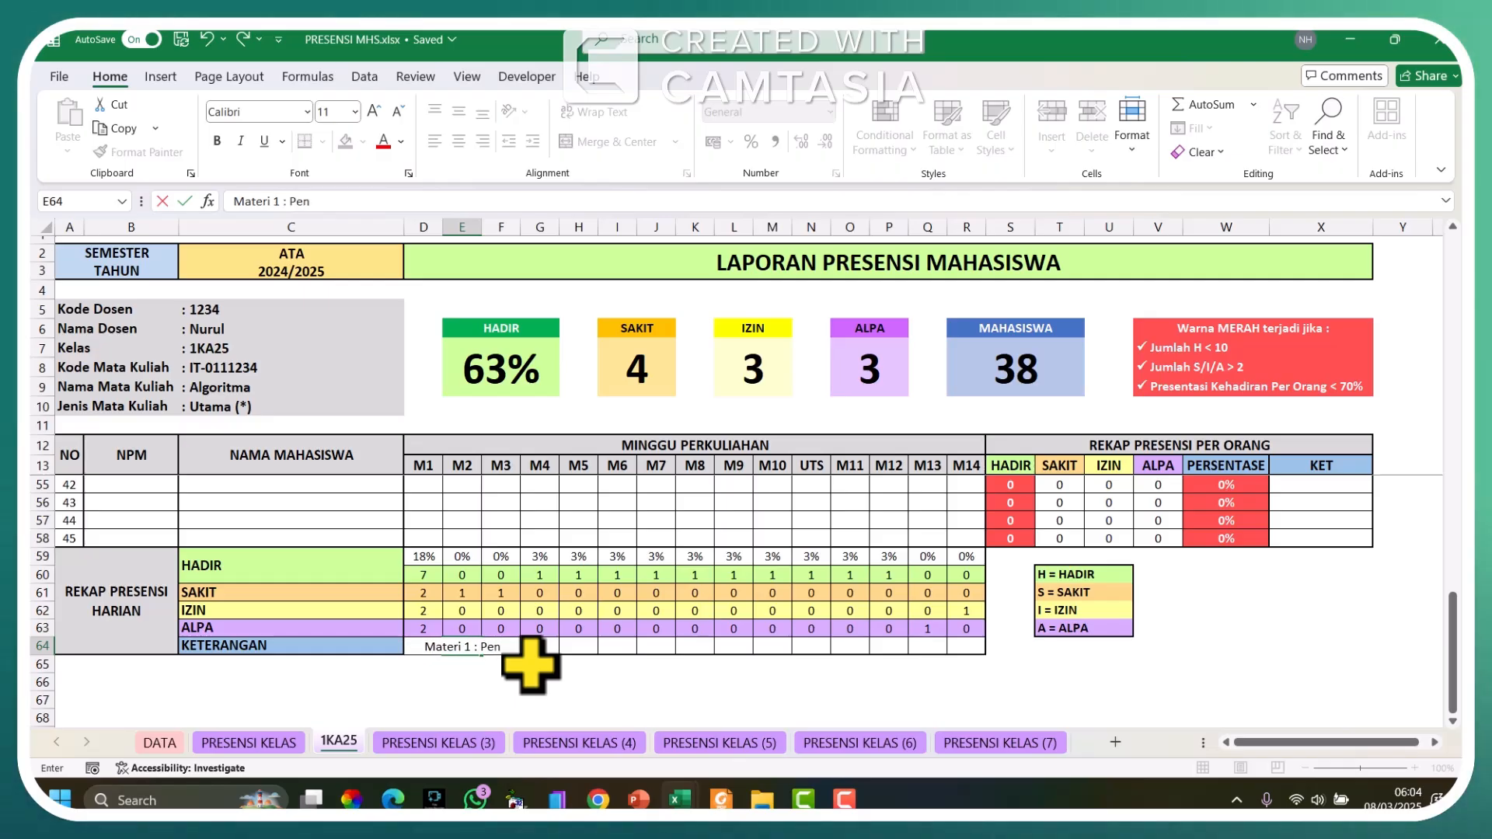
text(genalan)
key(Return)
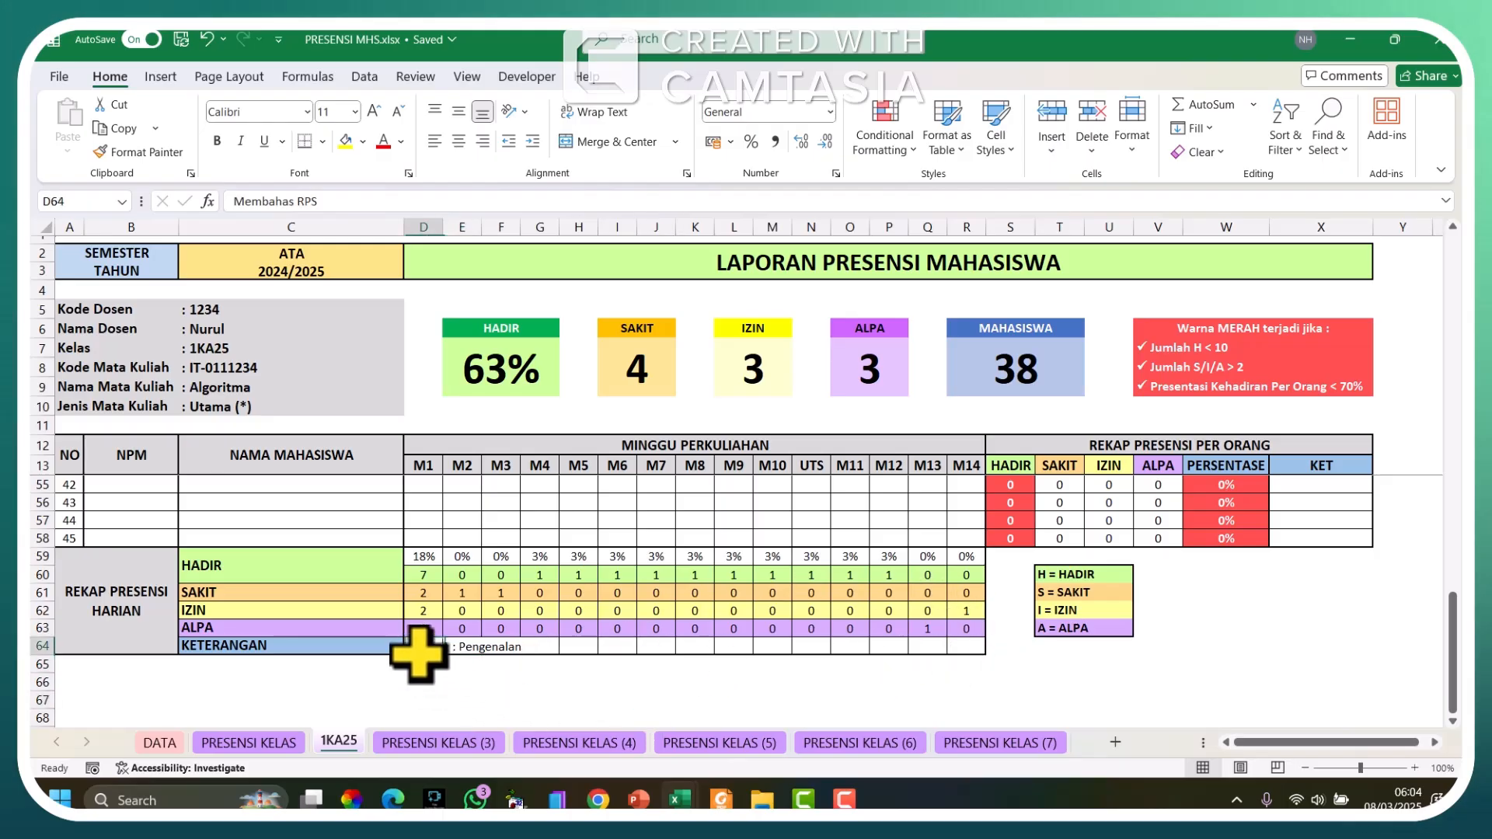
key(Right)
key(Right)
key(Right)
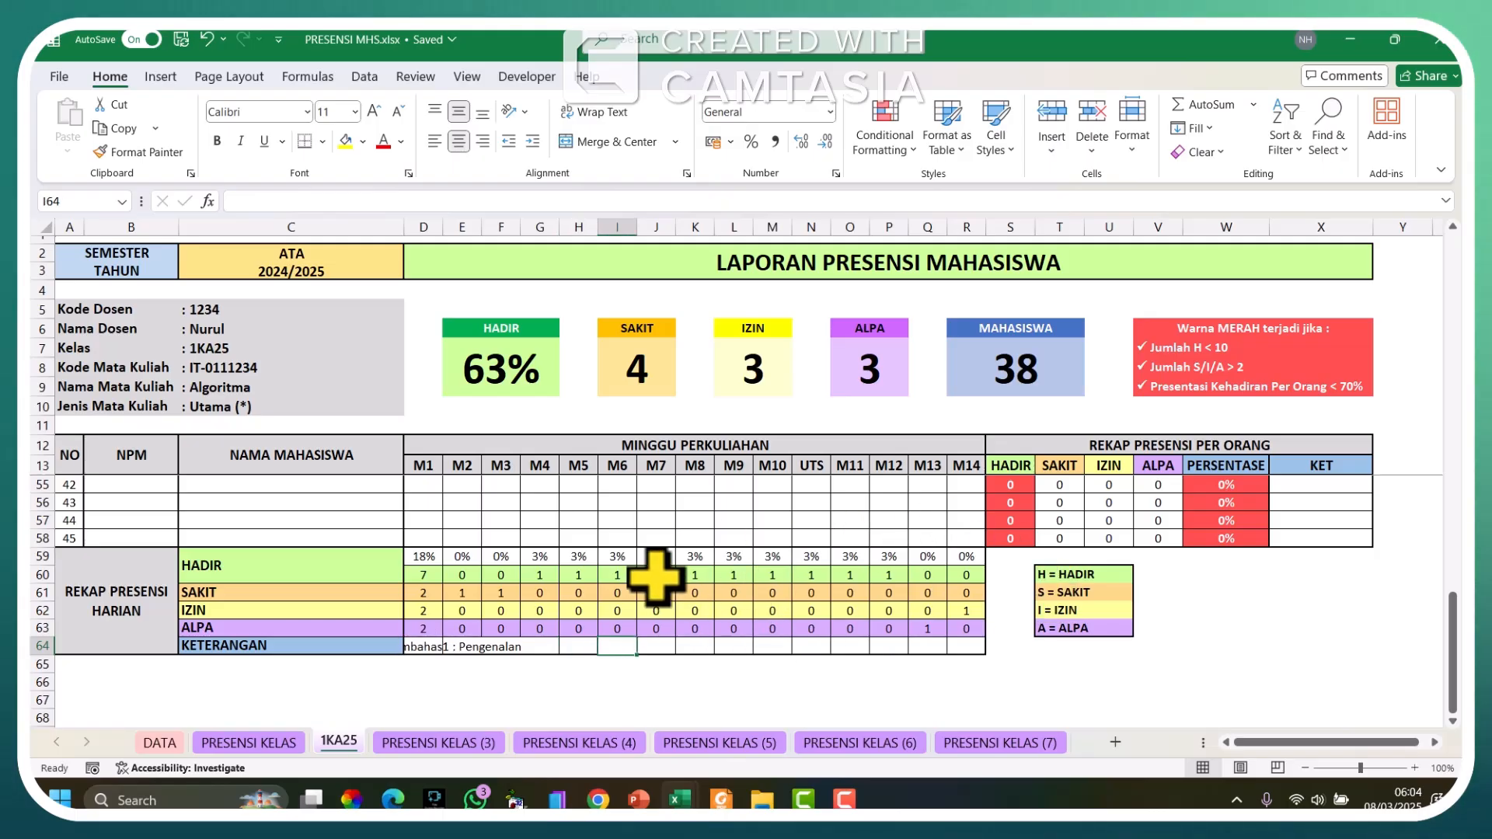
Step: Type h under M1 for the students in rows 27–30
scroll(655, 578, up, 9)
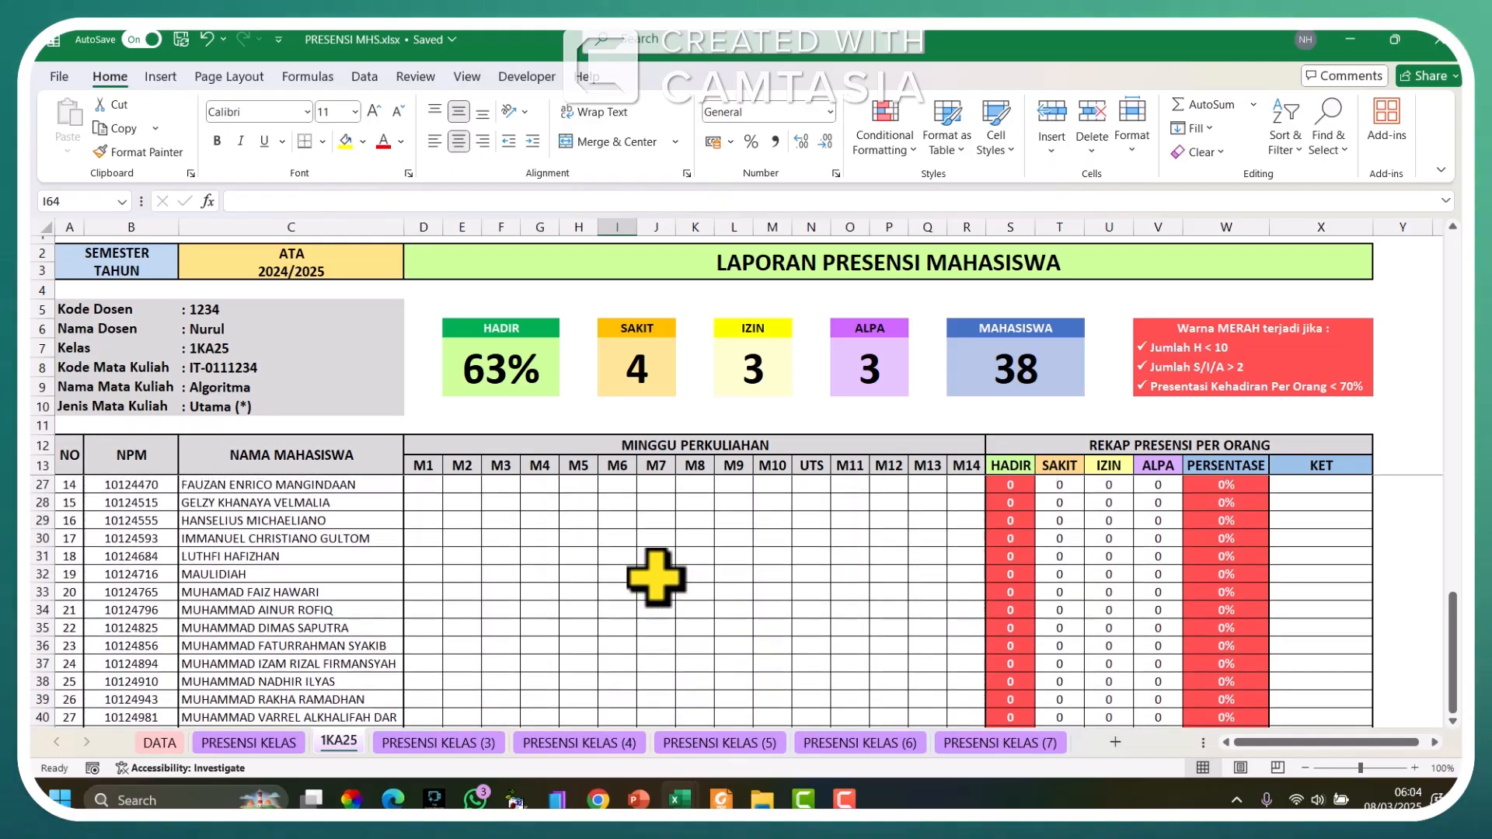
scroll(563, 544, up, 4)
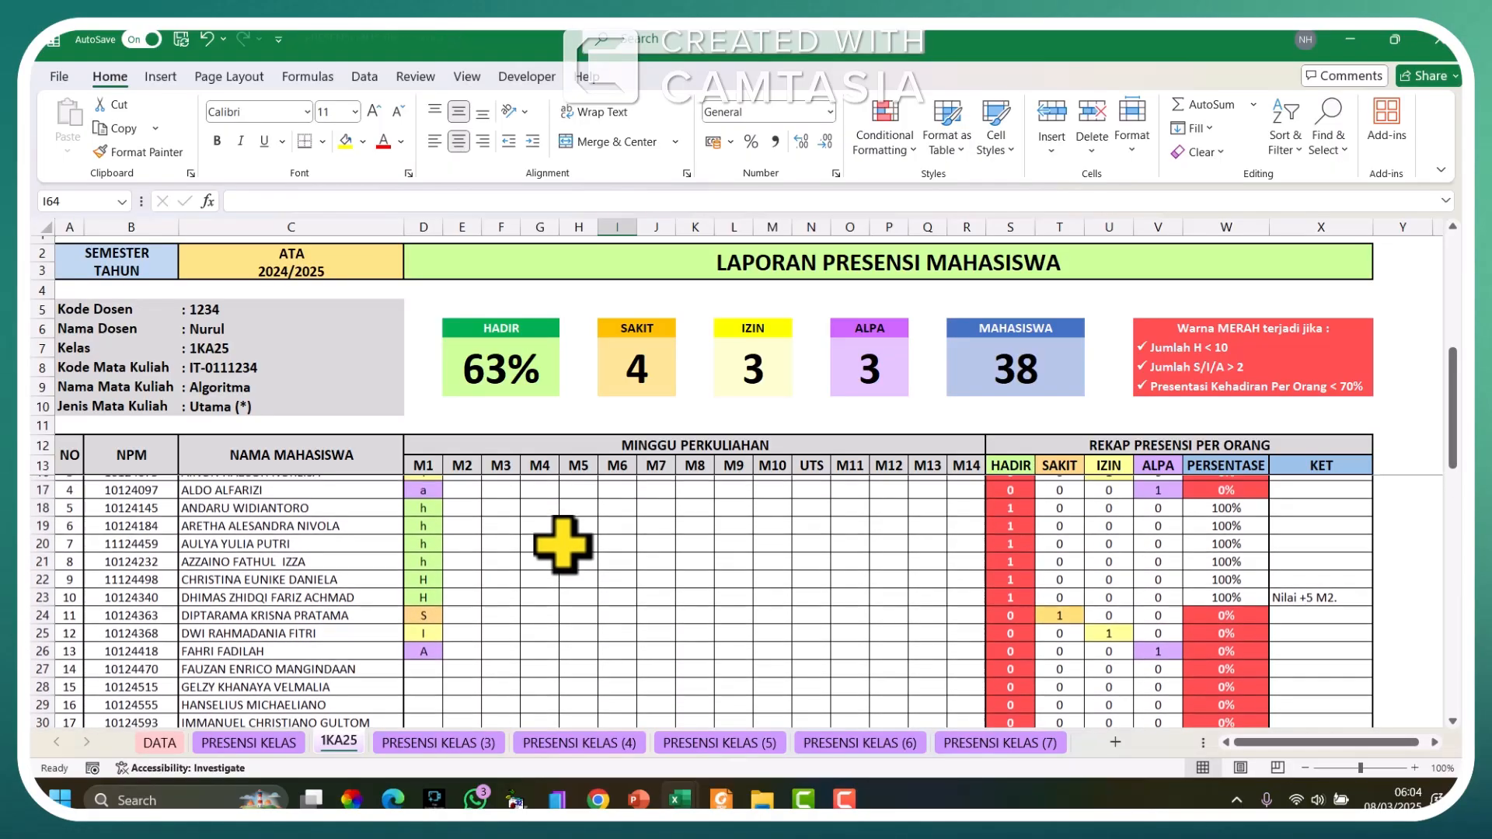
scroll(562, 544, up, 1)
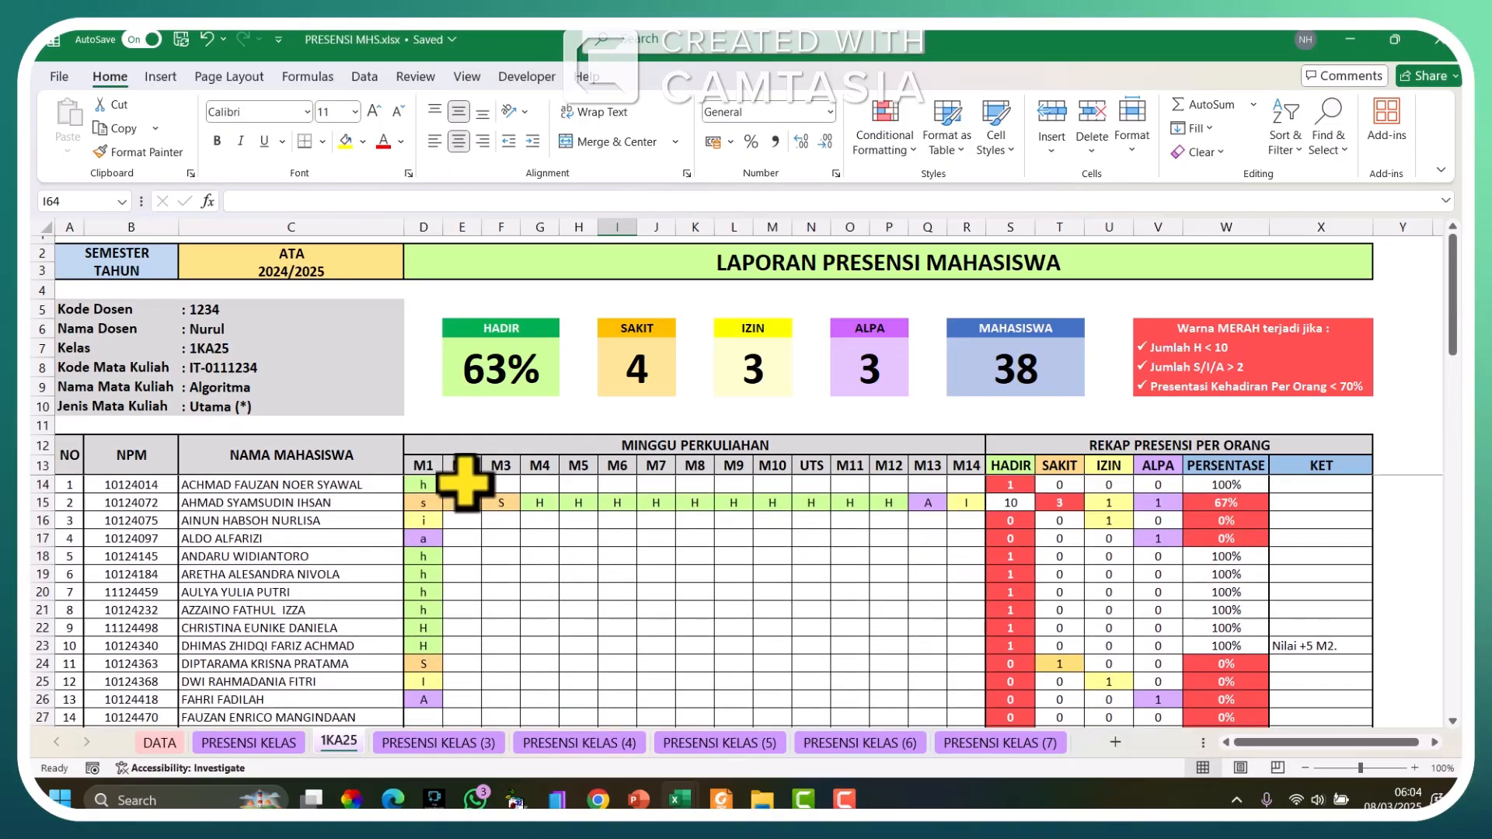
scroll(466, 565, down, 3)
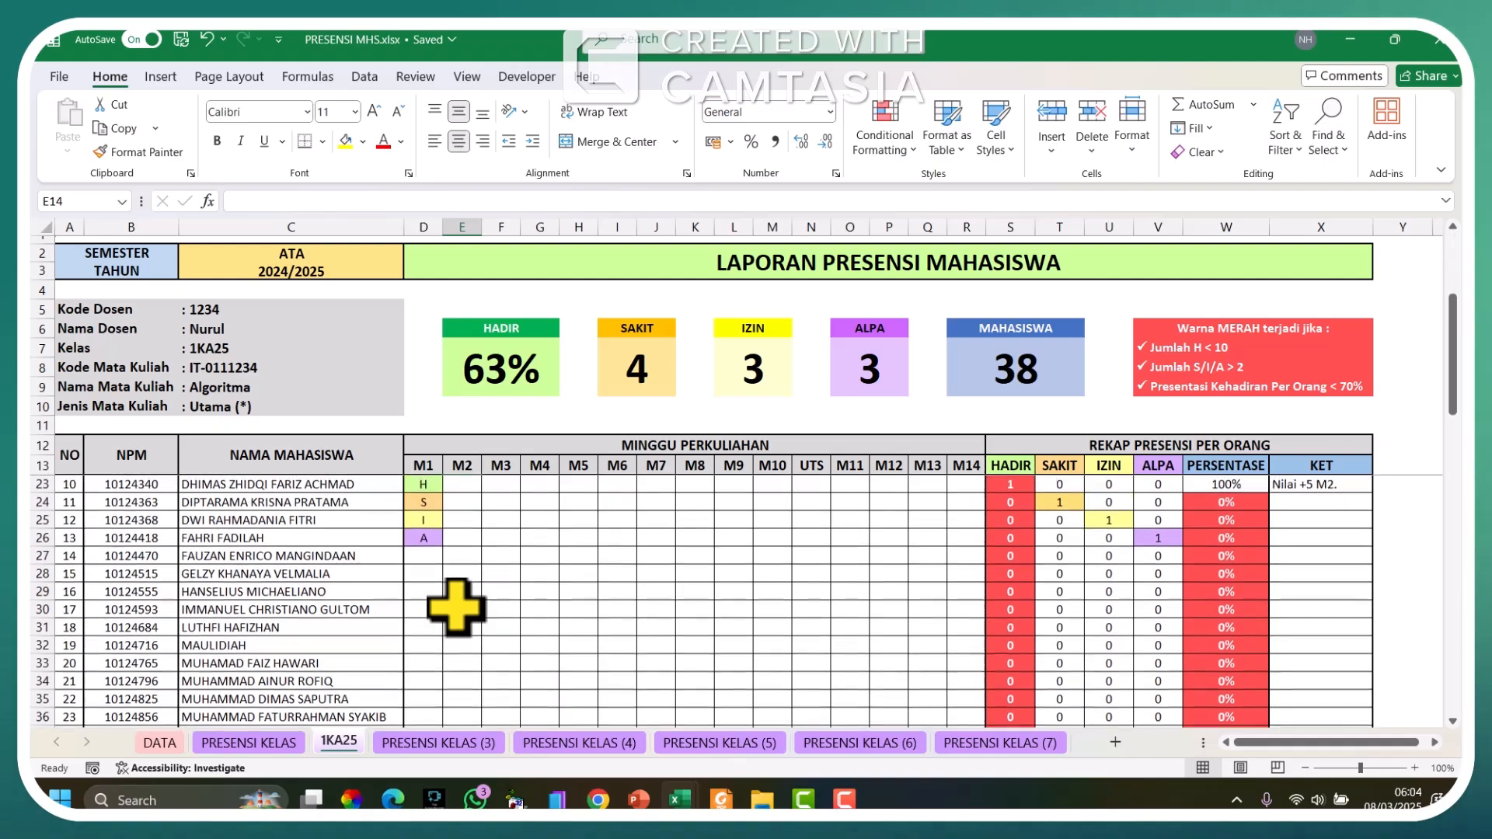
click(433, 563)
text(h)
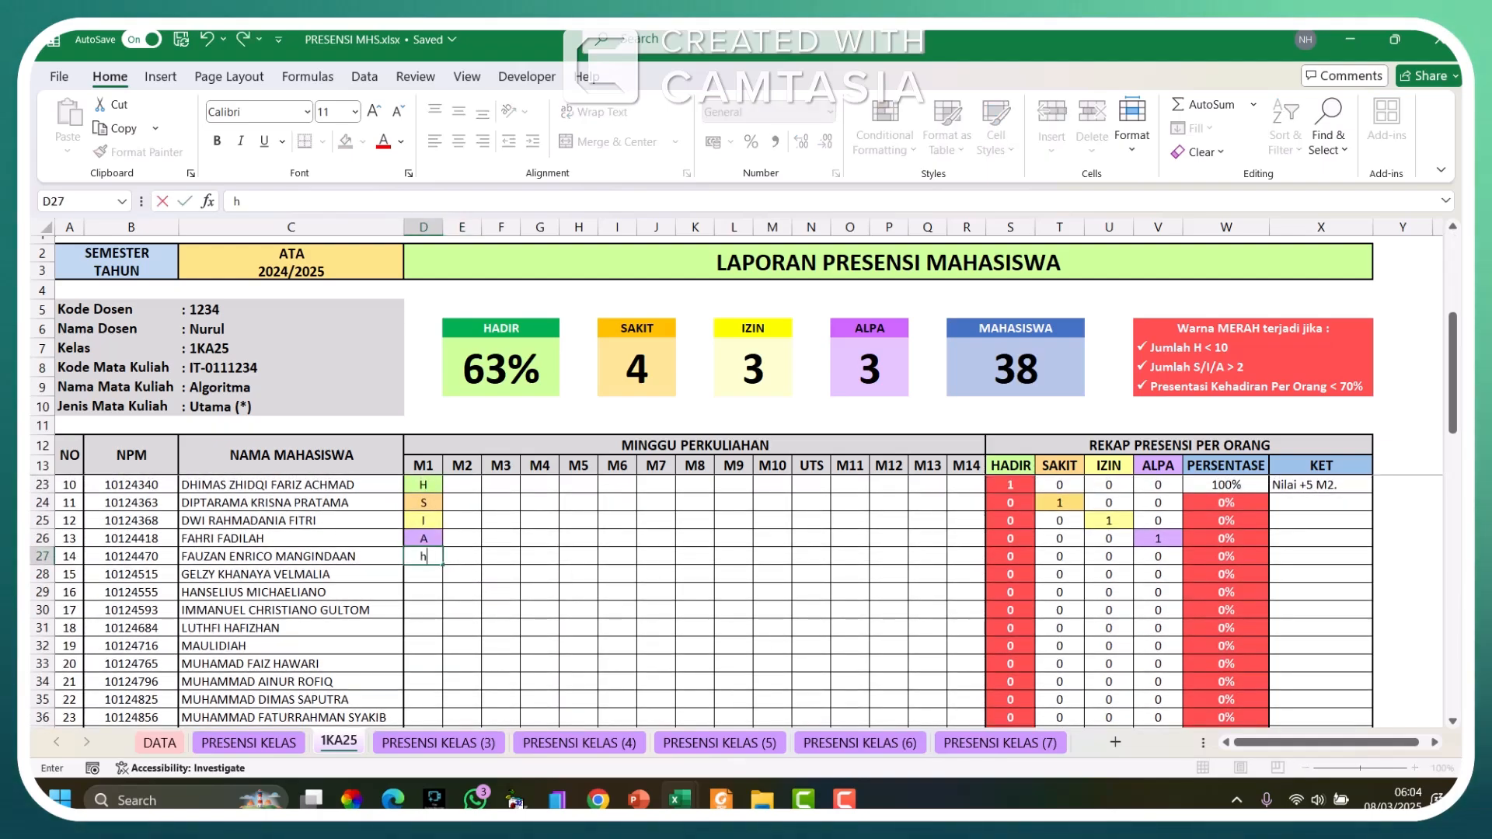
key(Return)
text(h)
key(Return)
text(h)
key(Return)
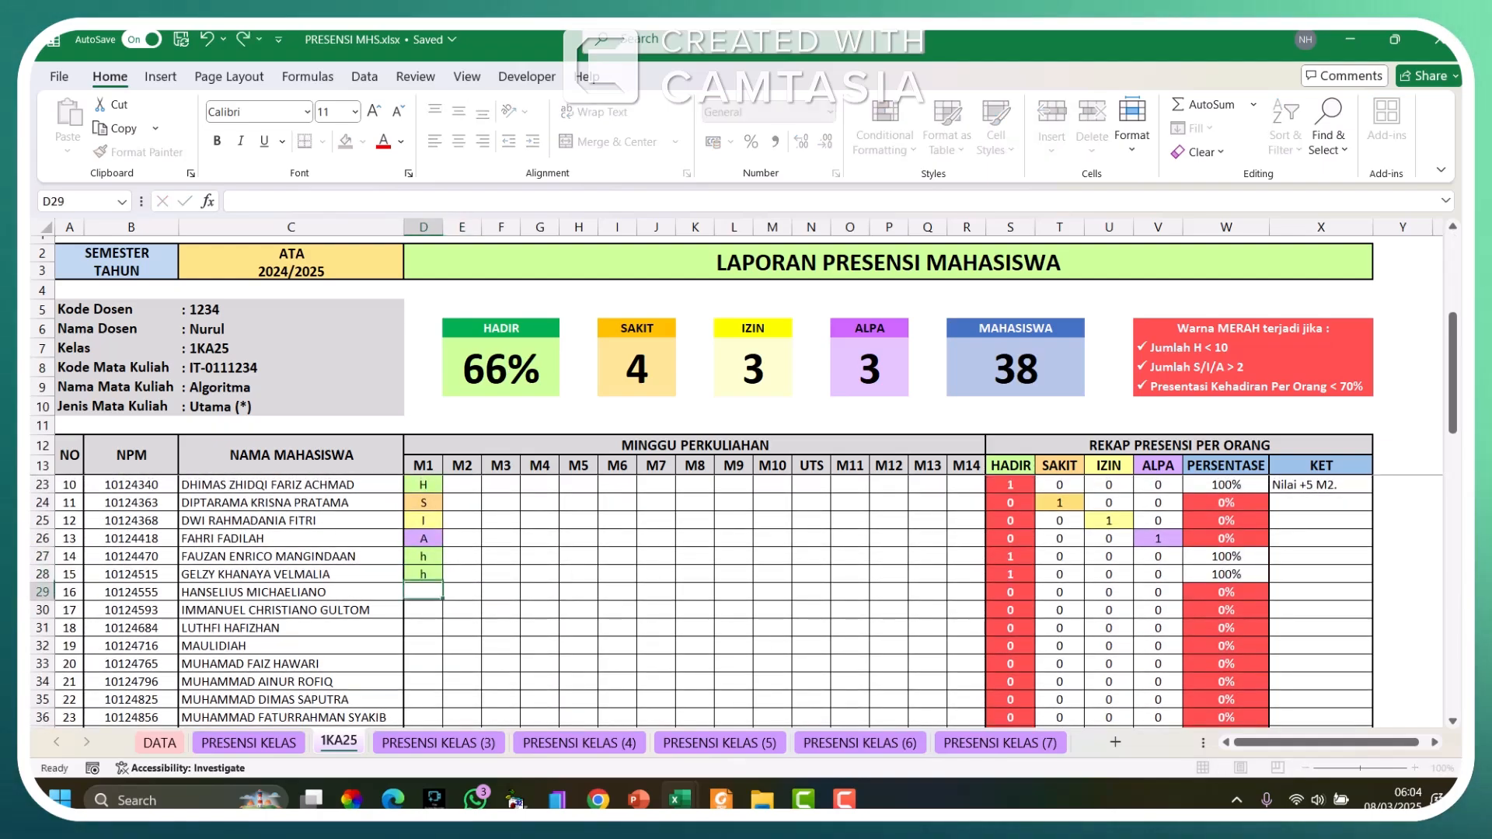
text(h)
key(Return)
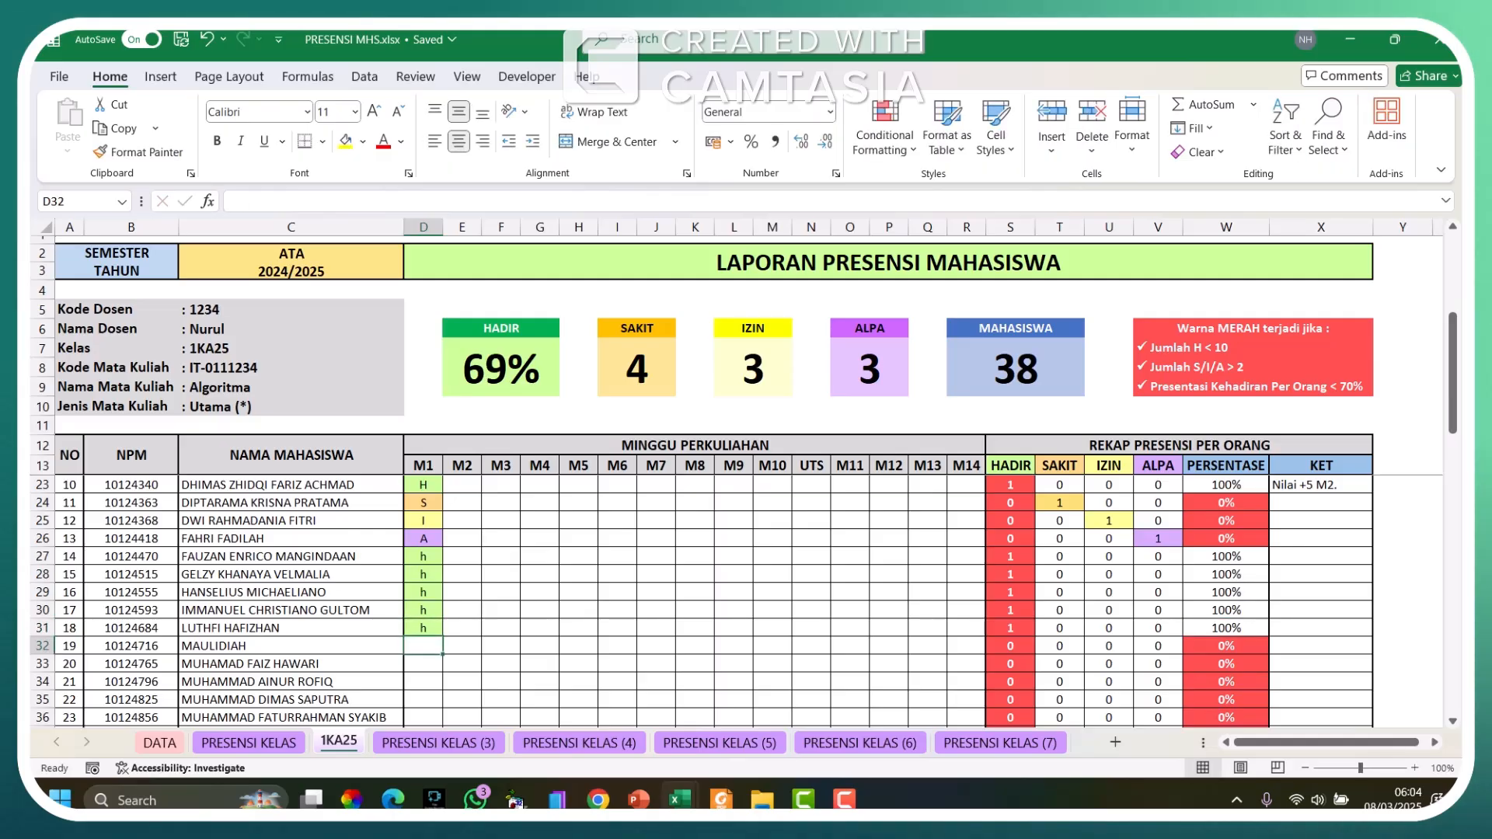
Step: Fill h down the M1 column from D31 to D51
click(579, 628)
click(651, 628)
scroll(651, 628, down, 3)
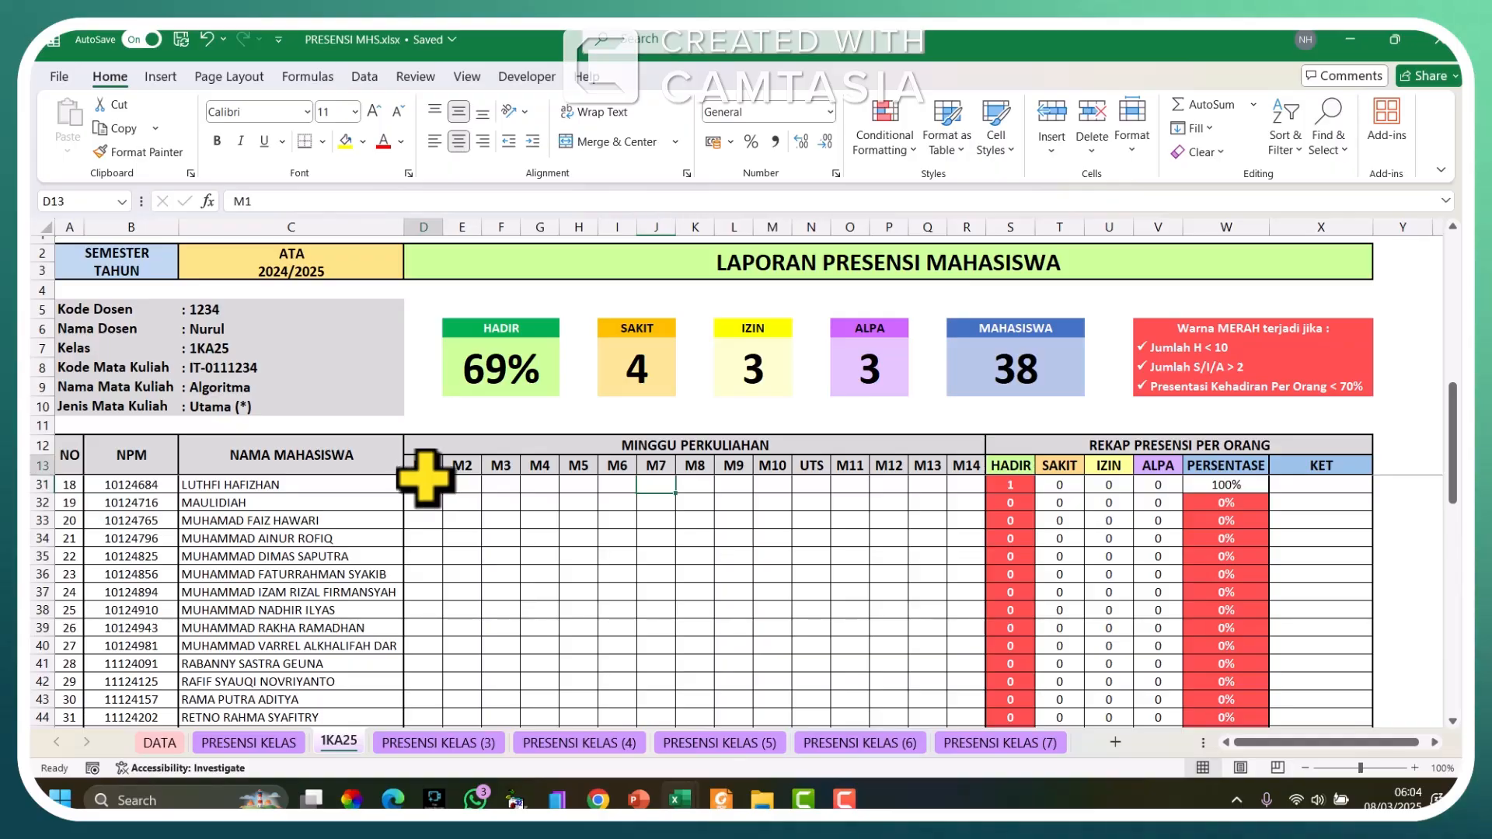
click(427, 486)
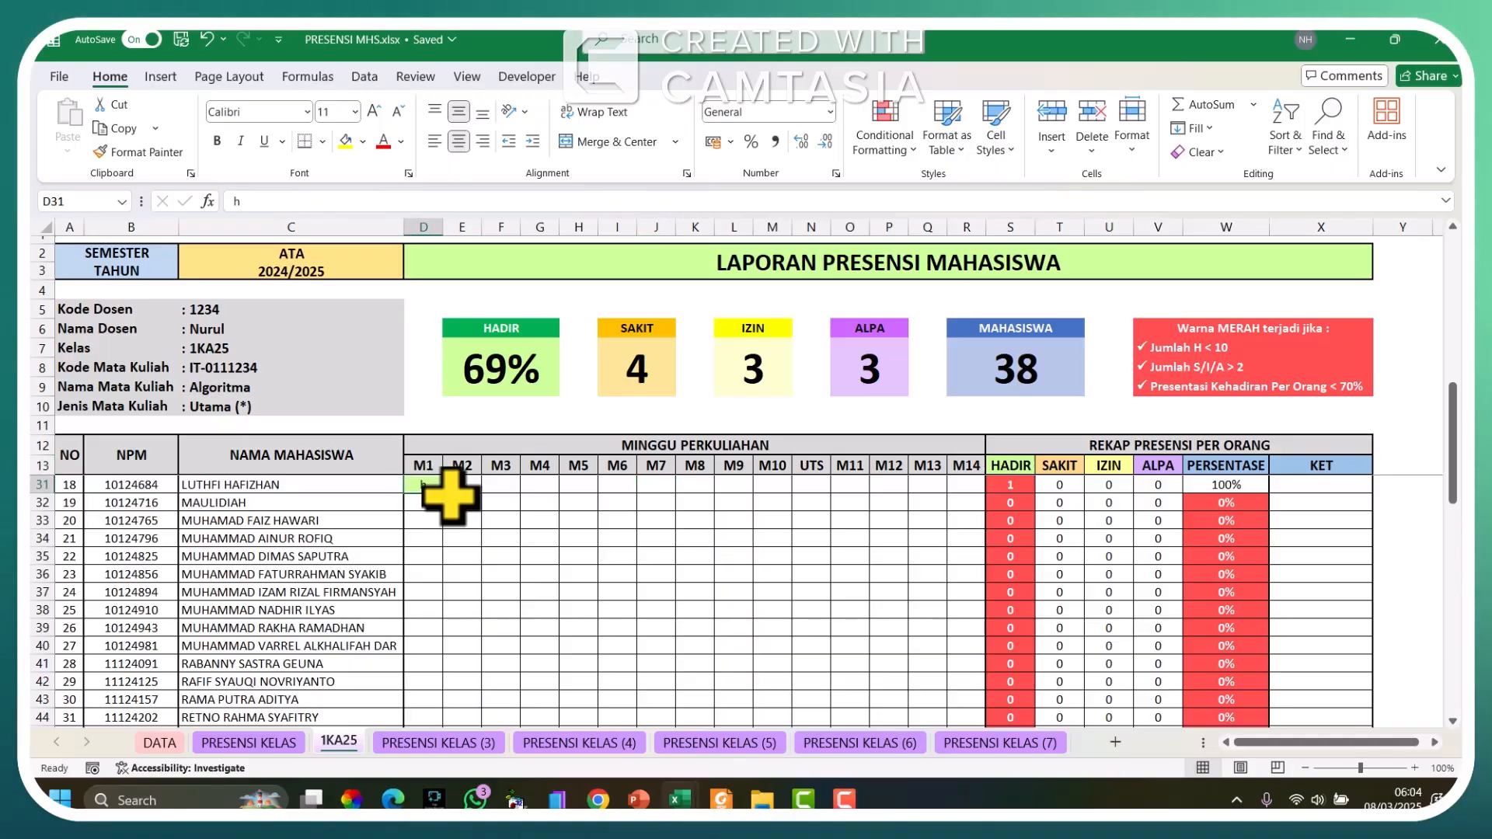
drag(437, 676, 443, 622)
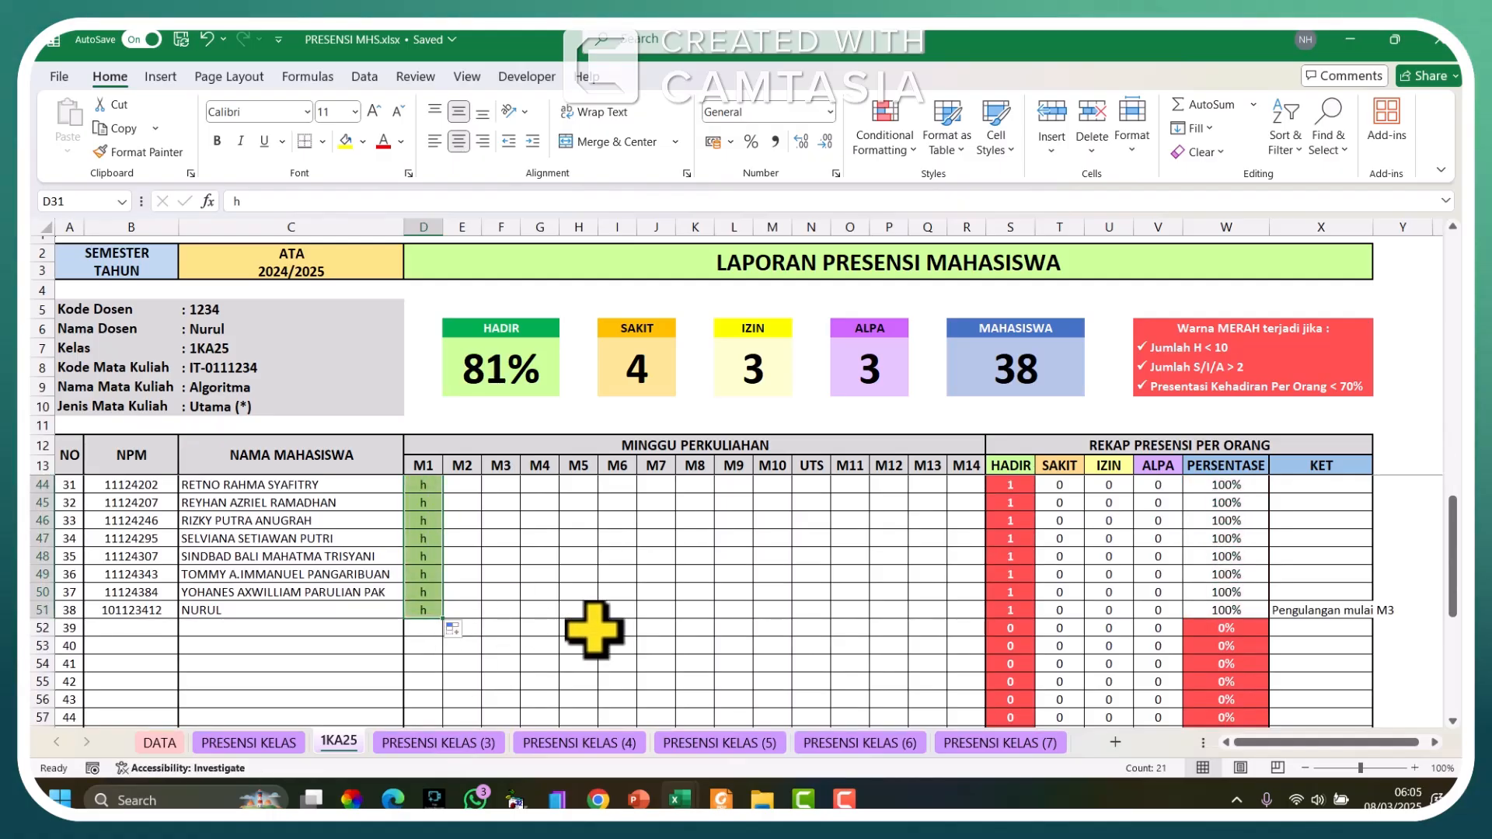
scroll(595, 629, down, 5)
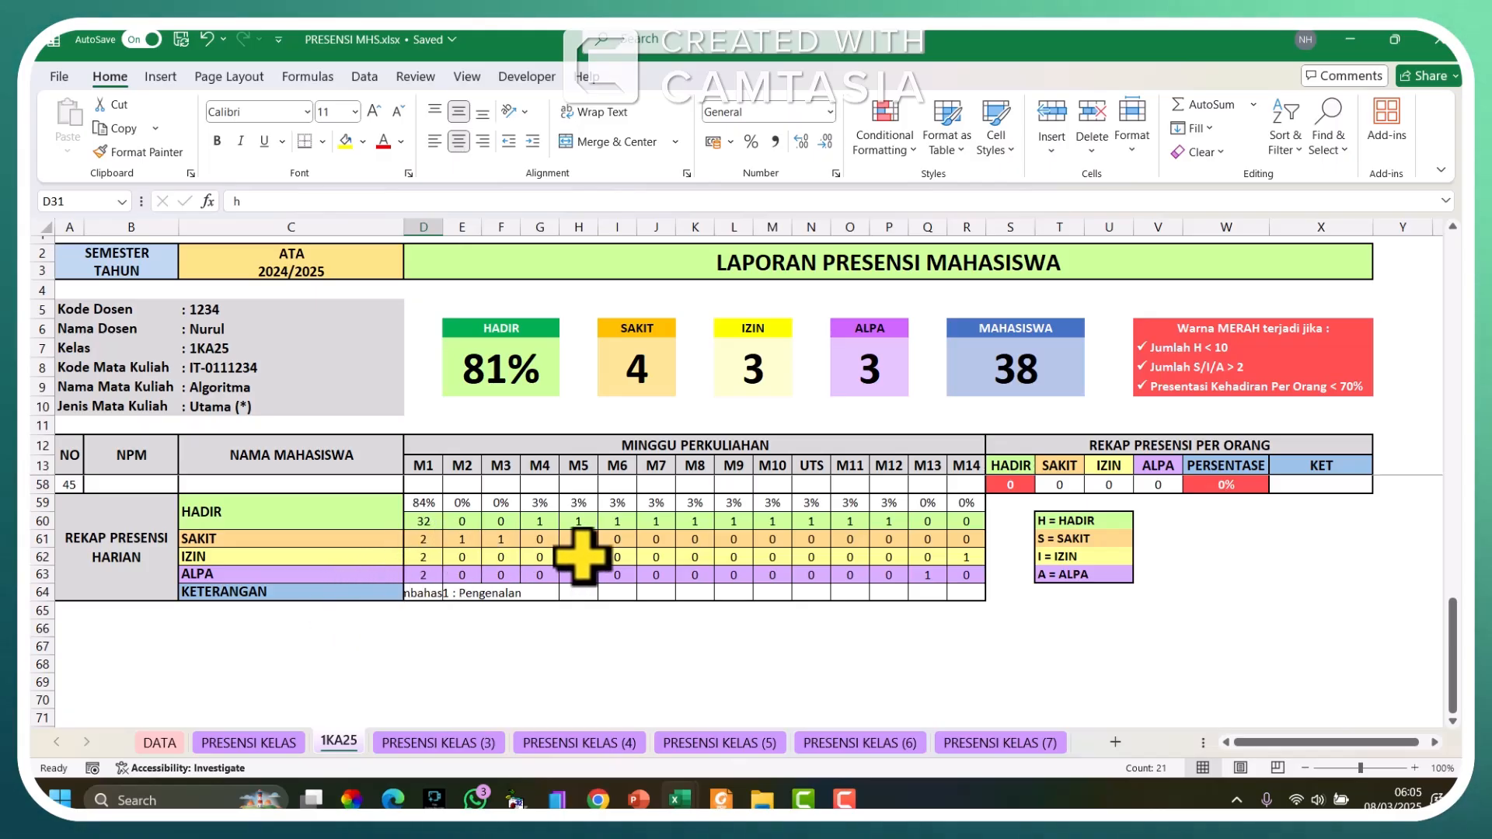
scroll(582, 557, up, 13)
scroll(582, 557, up, 2)
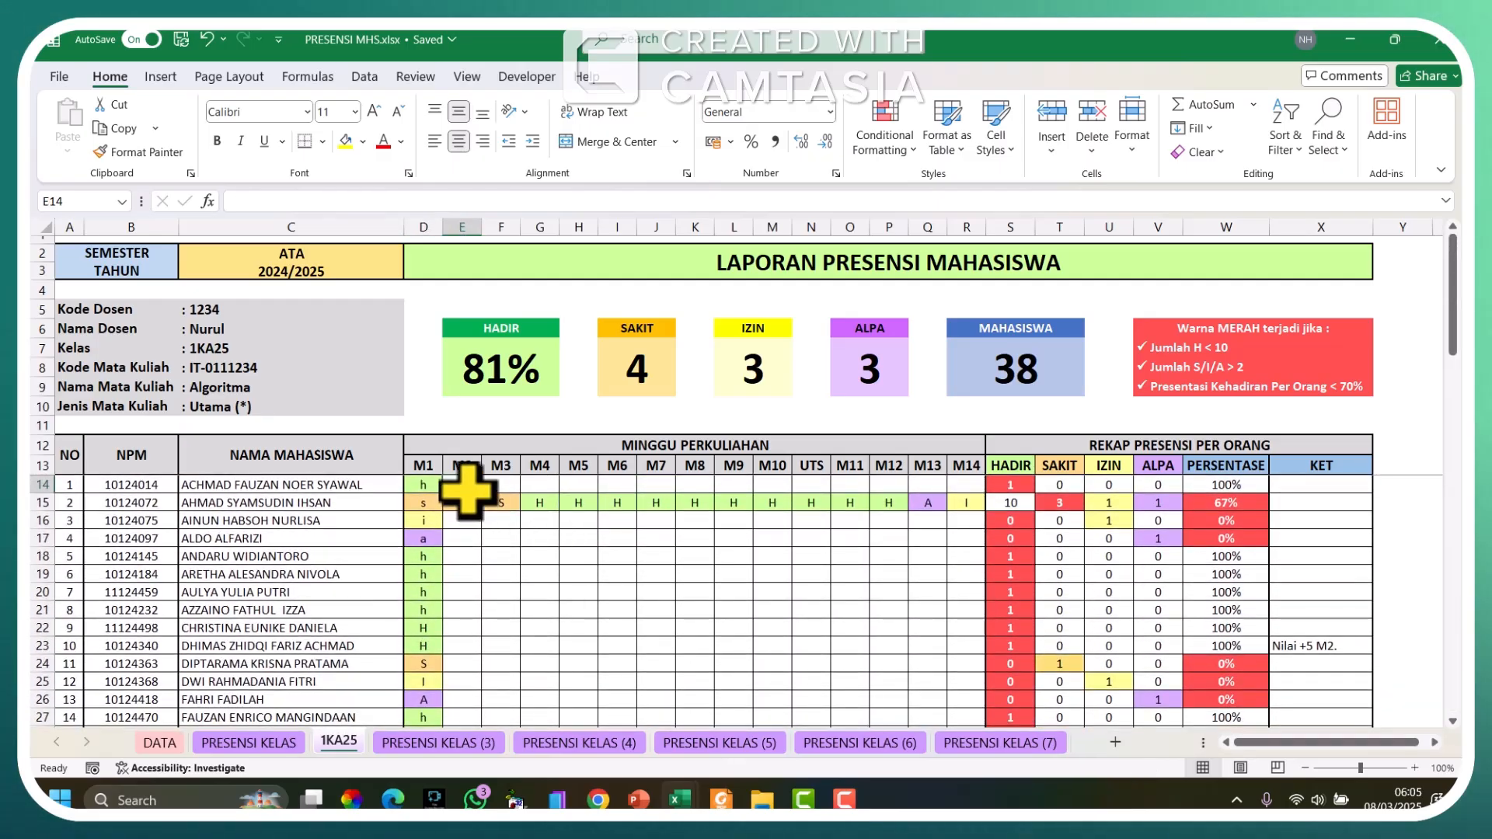
Step: Fill h down the M2 column for all students to row 51
text(h)
key(Return)
text(h)
key(Return)
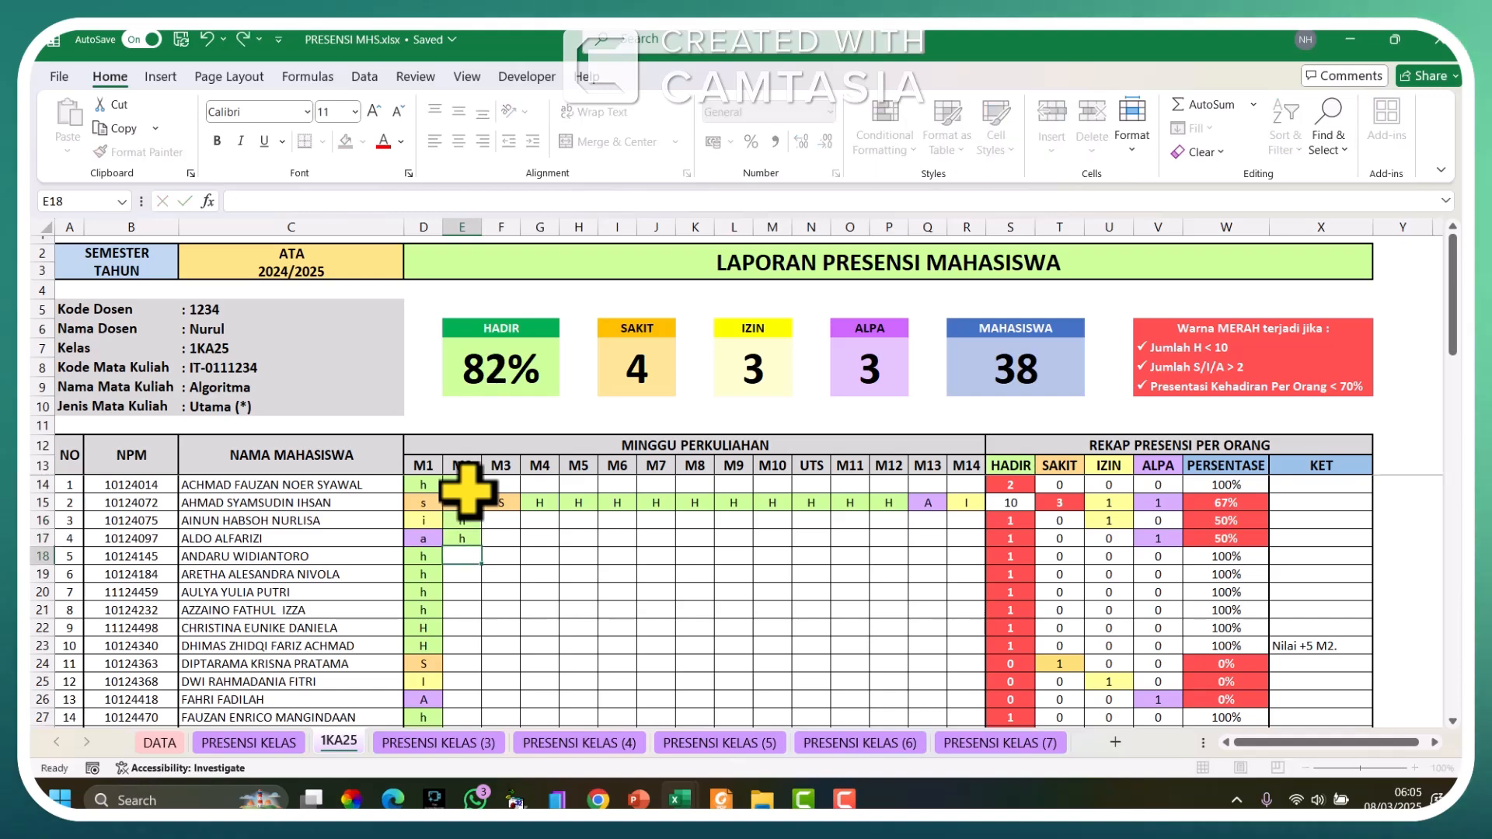
text(h)
key(Return)
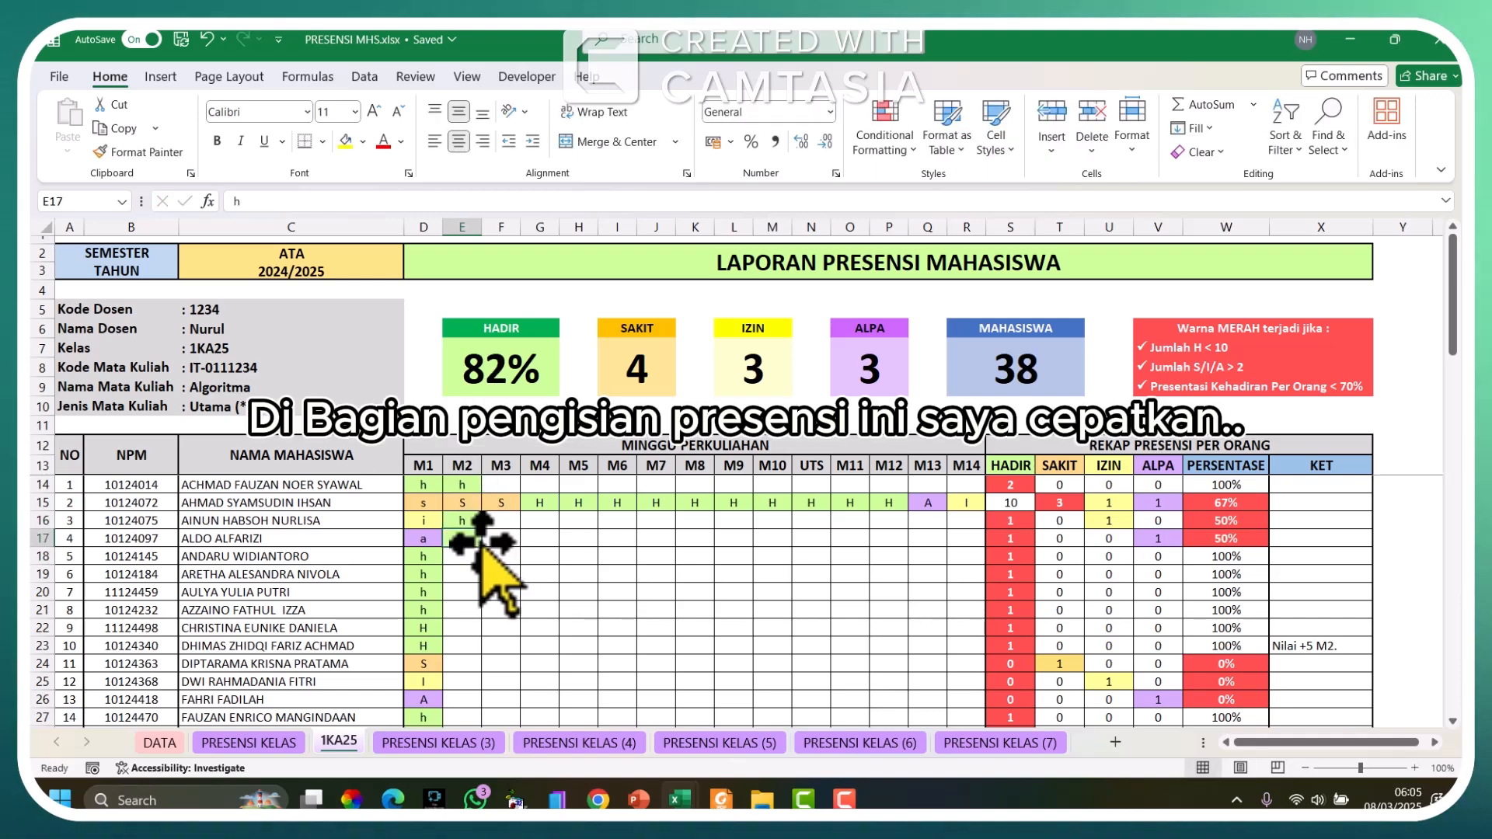
drag(482, 536, 482, 608)
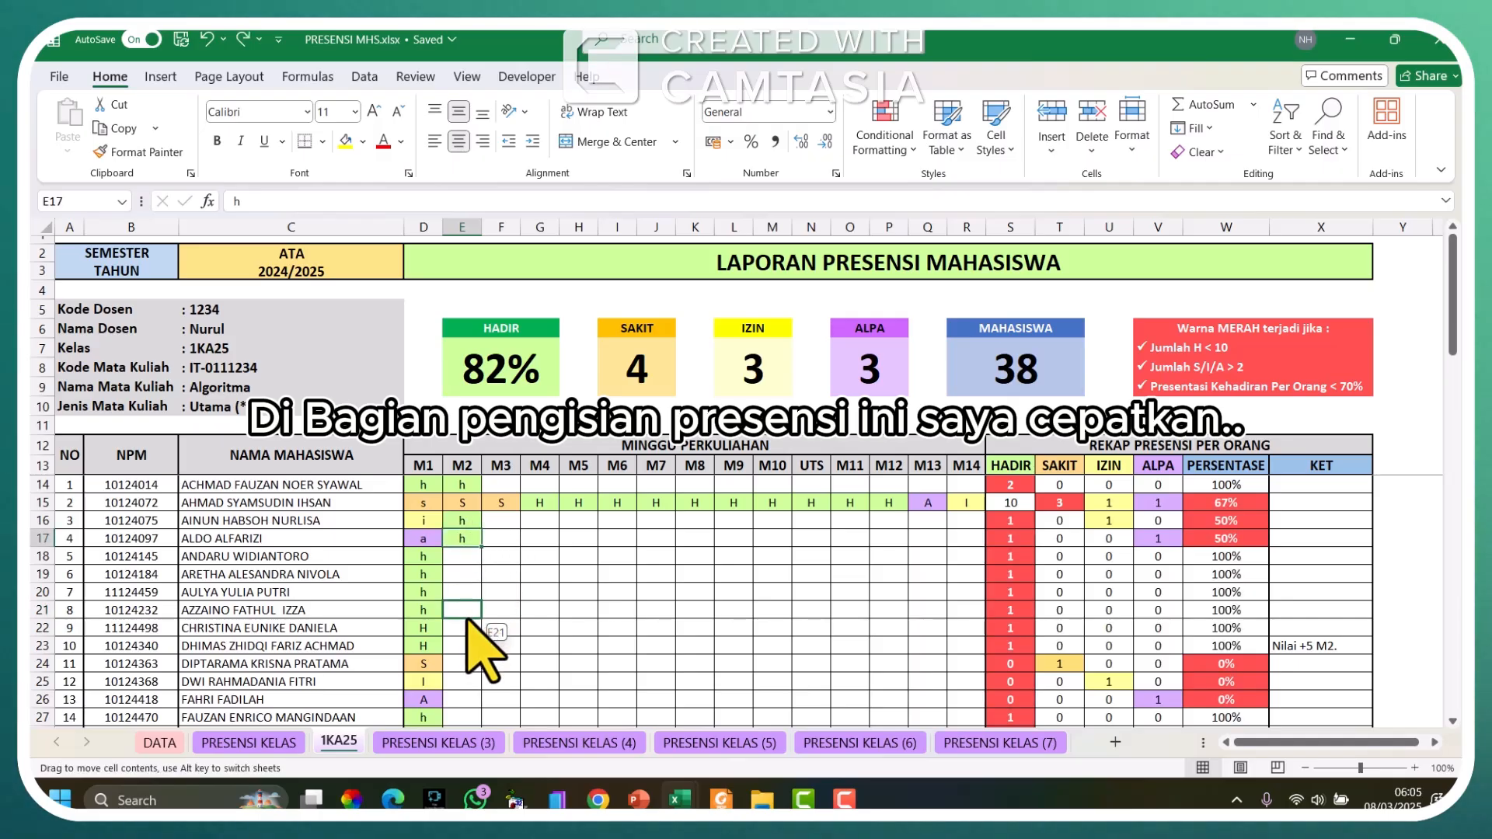
drag(473, 544, 489, 694)
Step: Fill h across weeks M3 through M13 for all students, stopping short of M14
scroll(576, 597, up, 9)
click(509, 488)
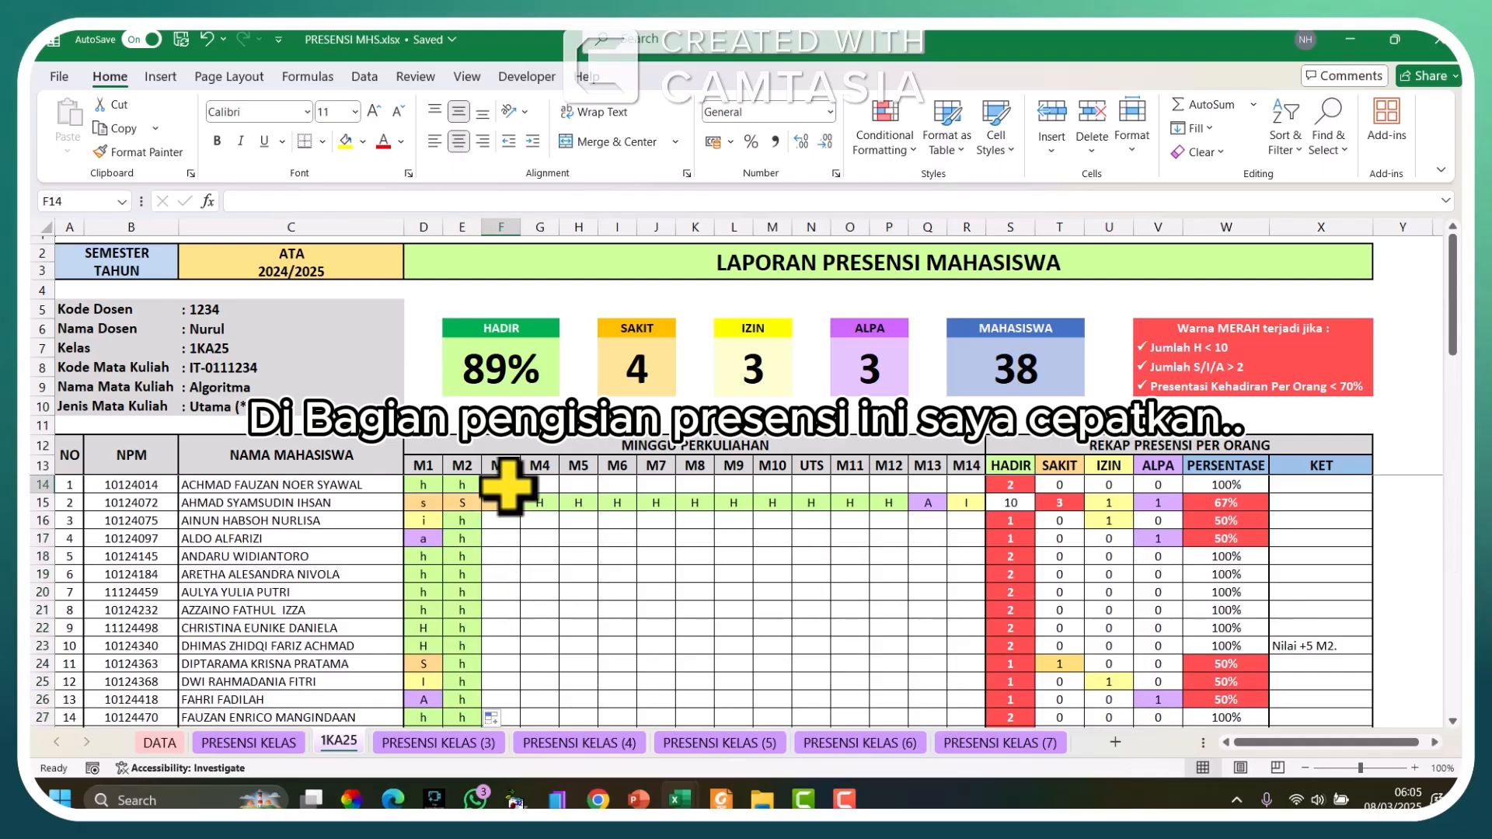
text(h)
key(Return)
key(Return)
text(h)
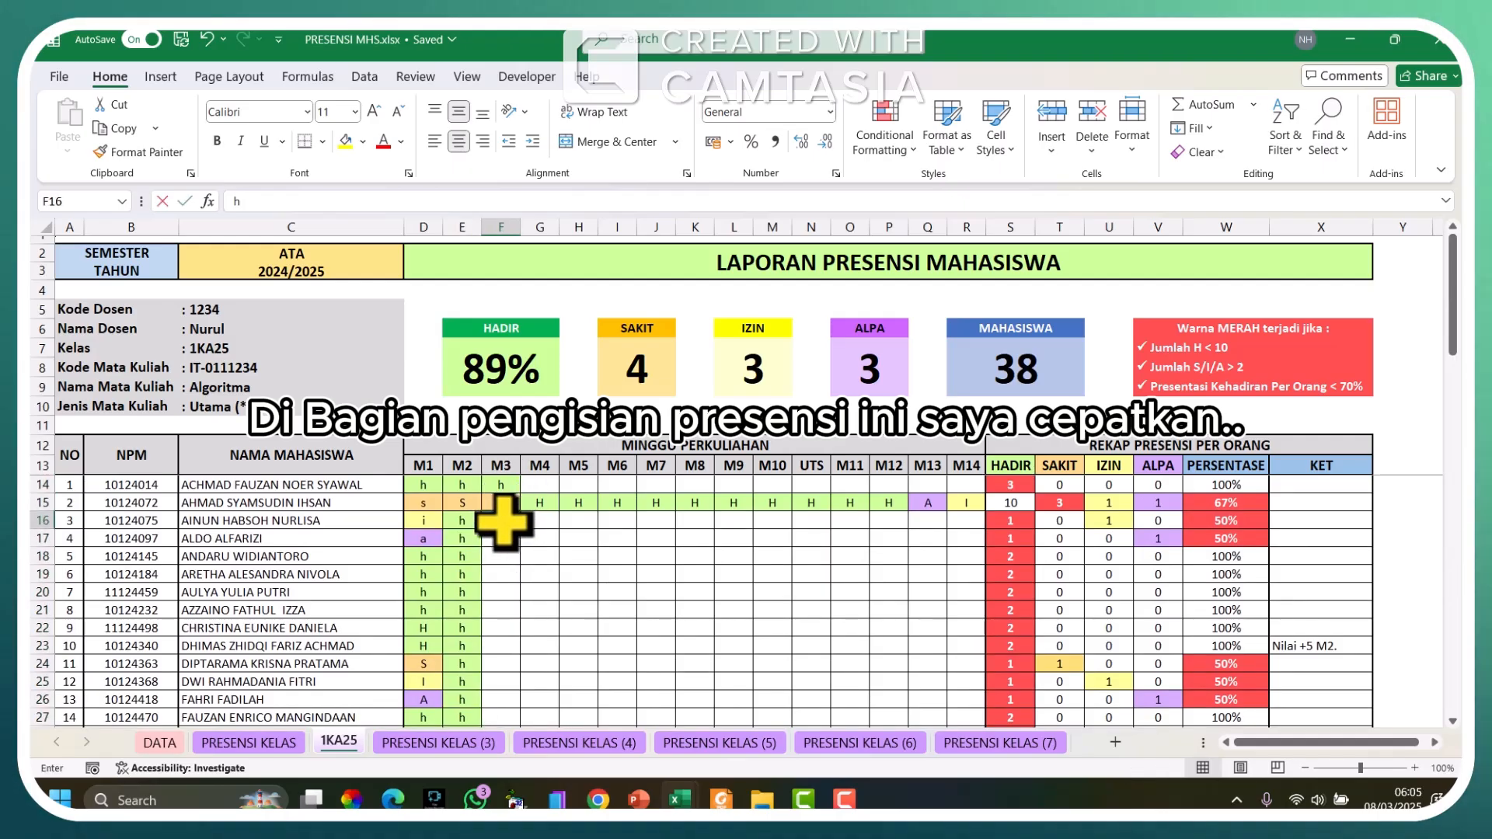
key(Return)
drag(529, 532, 971, 622)
key(ctrl+z)
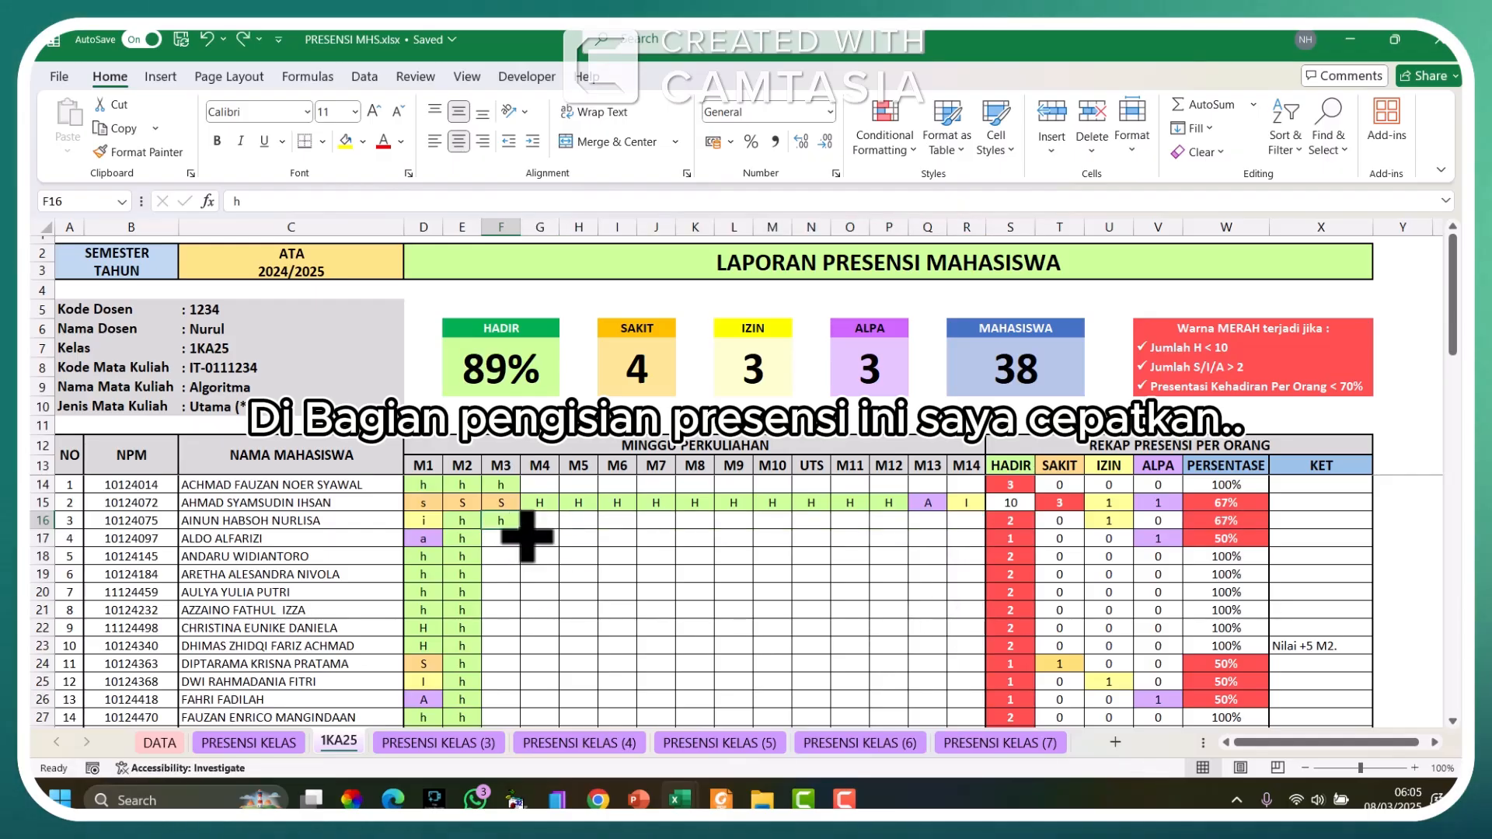
drag(522, 530, 925, 683)
scroll(946, 619, up, 8)
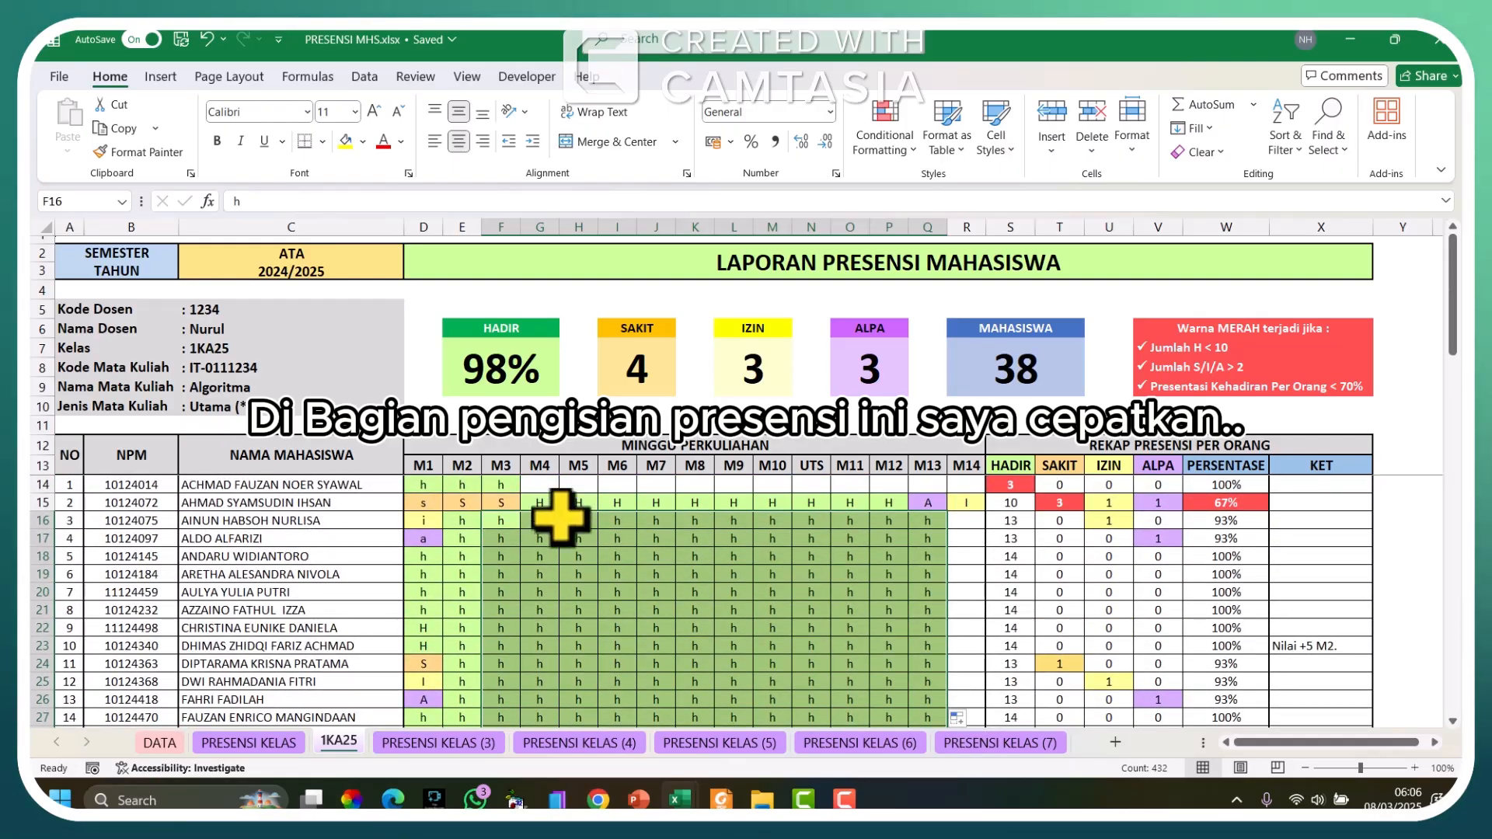
click(504, 483)
drag(520, 493, 944, 533)
Step: Enter h for week M14 in rows 14 and 16 and extend it down the column
click(973, 489)
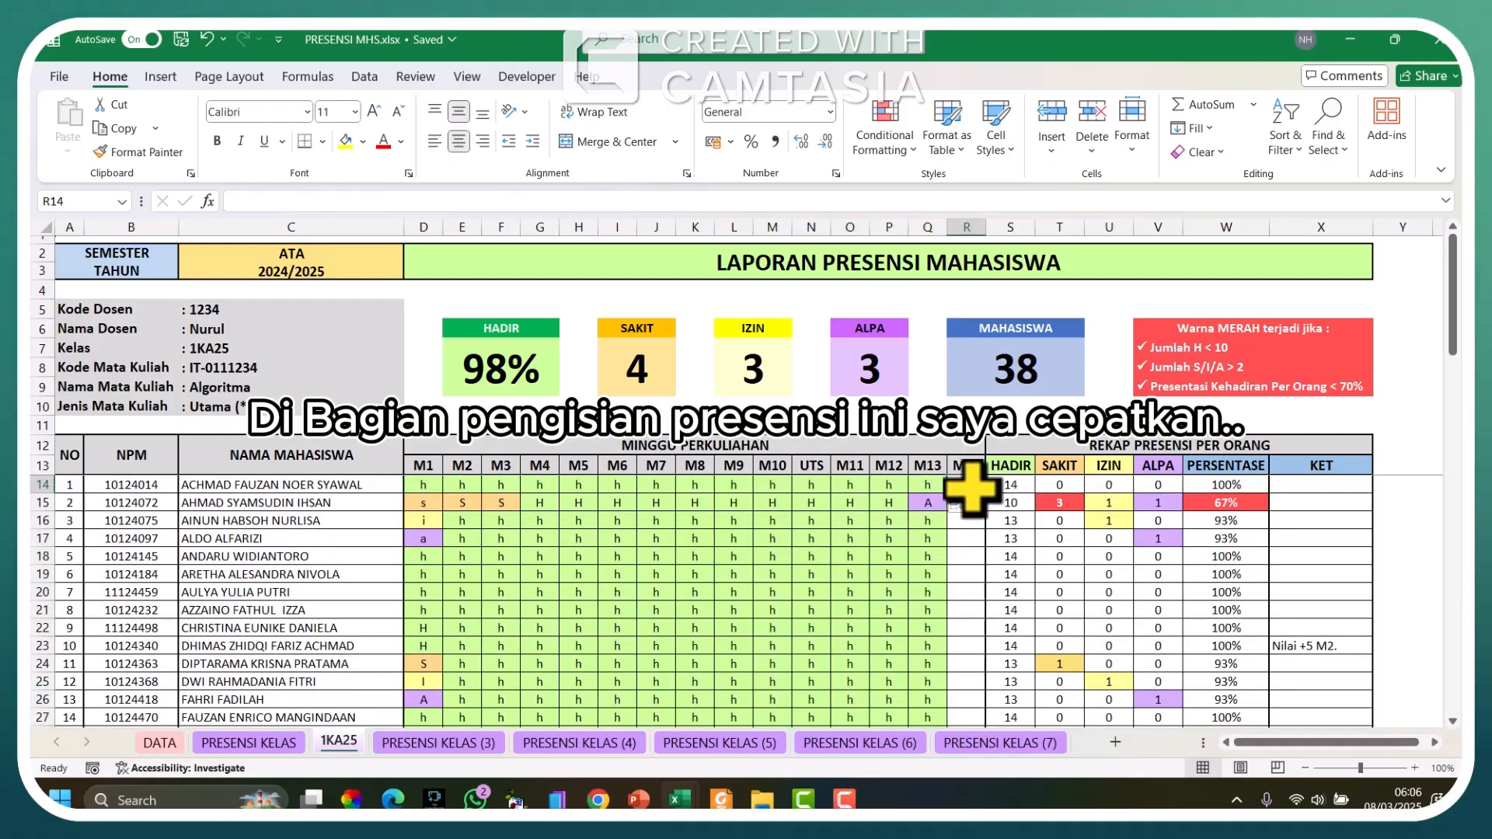
text(h)
key(Return)
key(Return)
text(h)
key(Return)
click(970, 524)
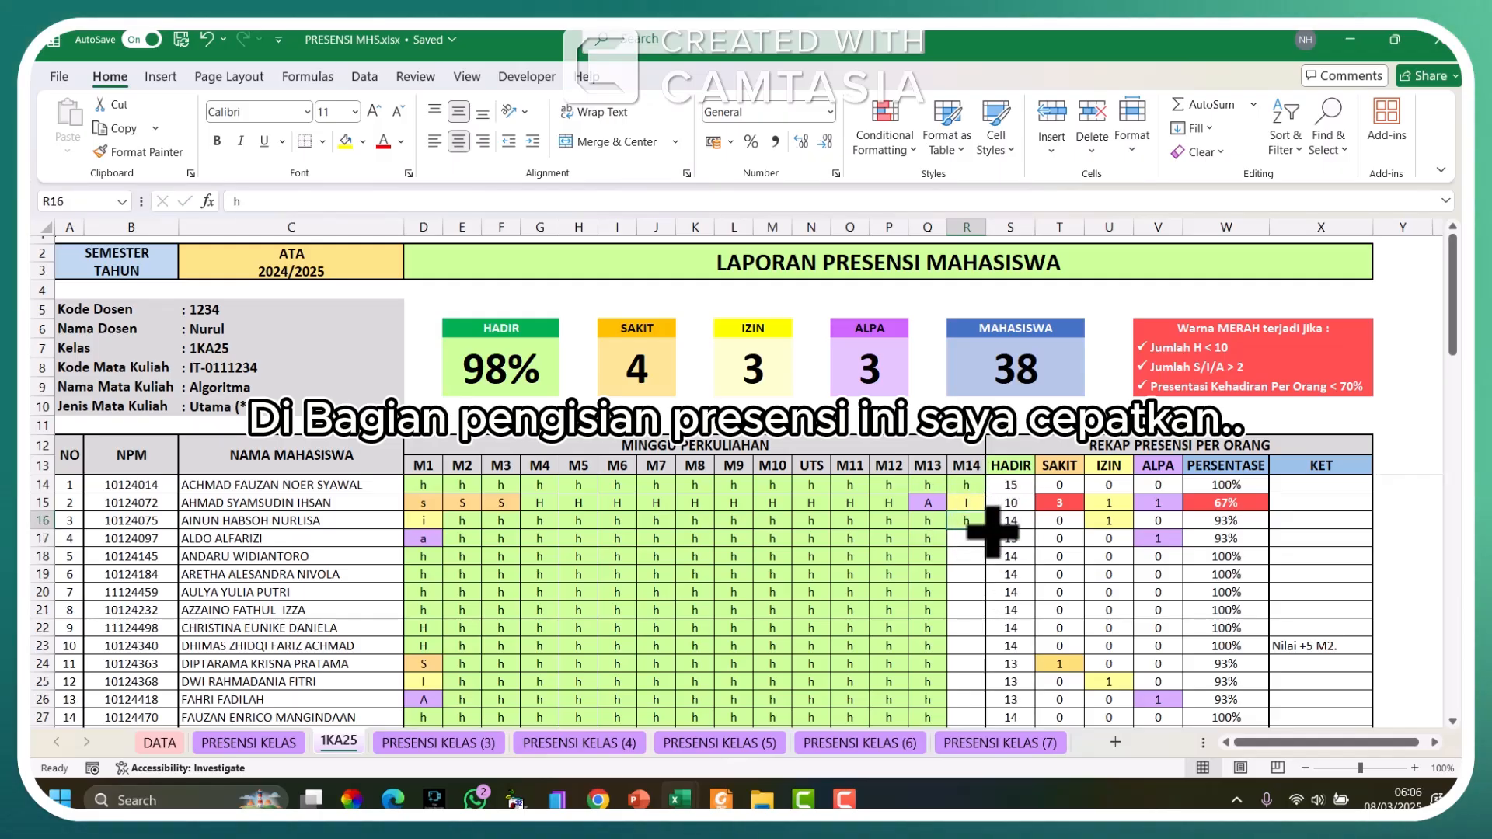
drag(987, 531, 979, 561)
scroll(705, 556, up, 6)
Step: Code I34 as s, then correct it to i, and mark L33 as a
click(634, 574)
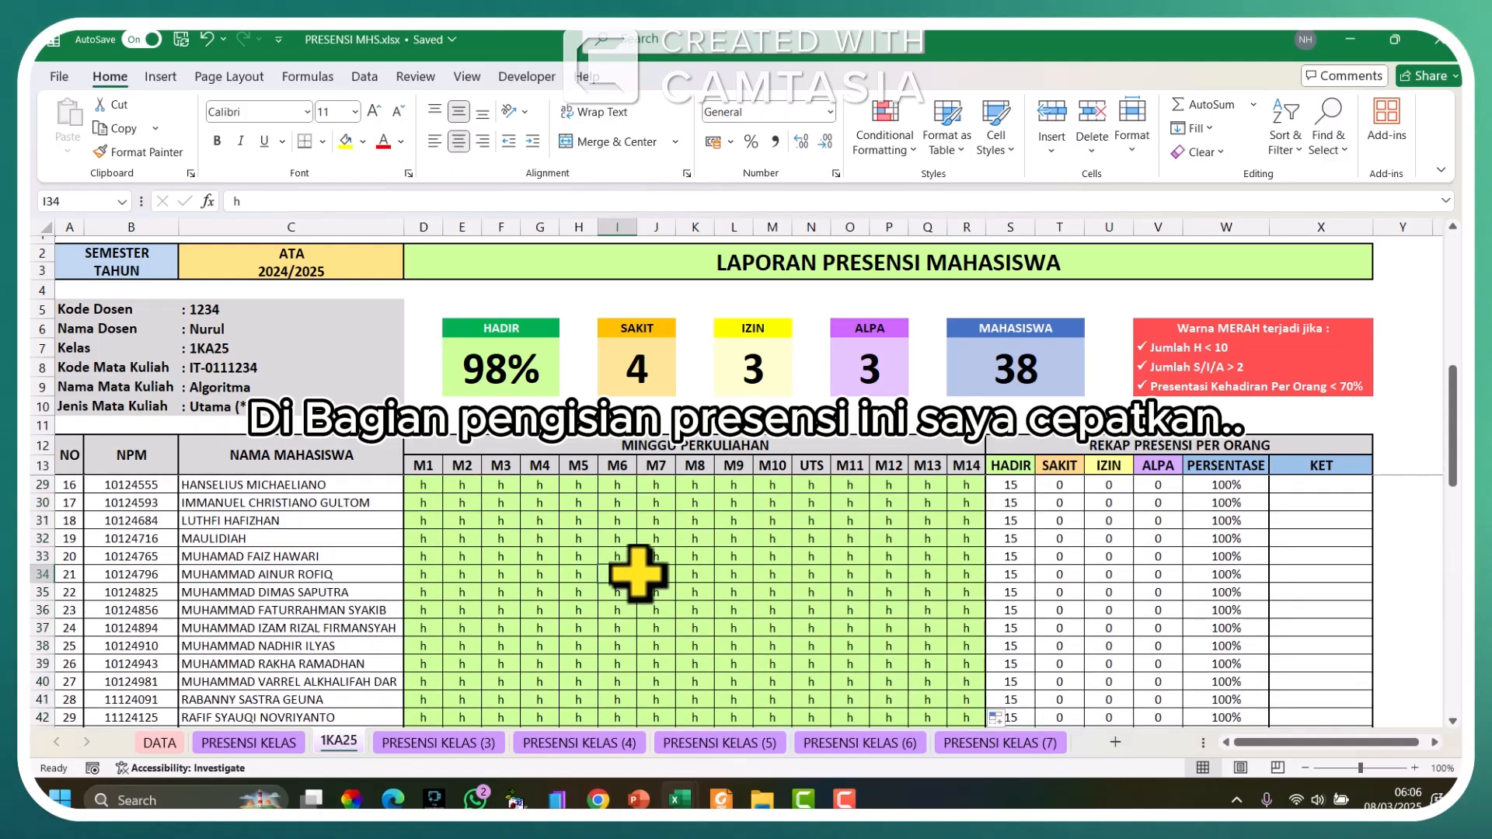
text(s)
key(Return)
key(Up)
text(i)
key(Return)
click(733, 563)
text(a)
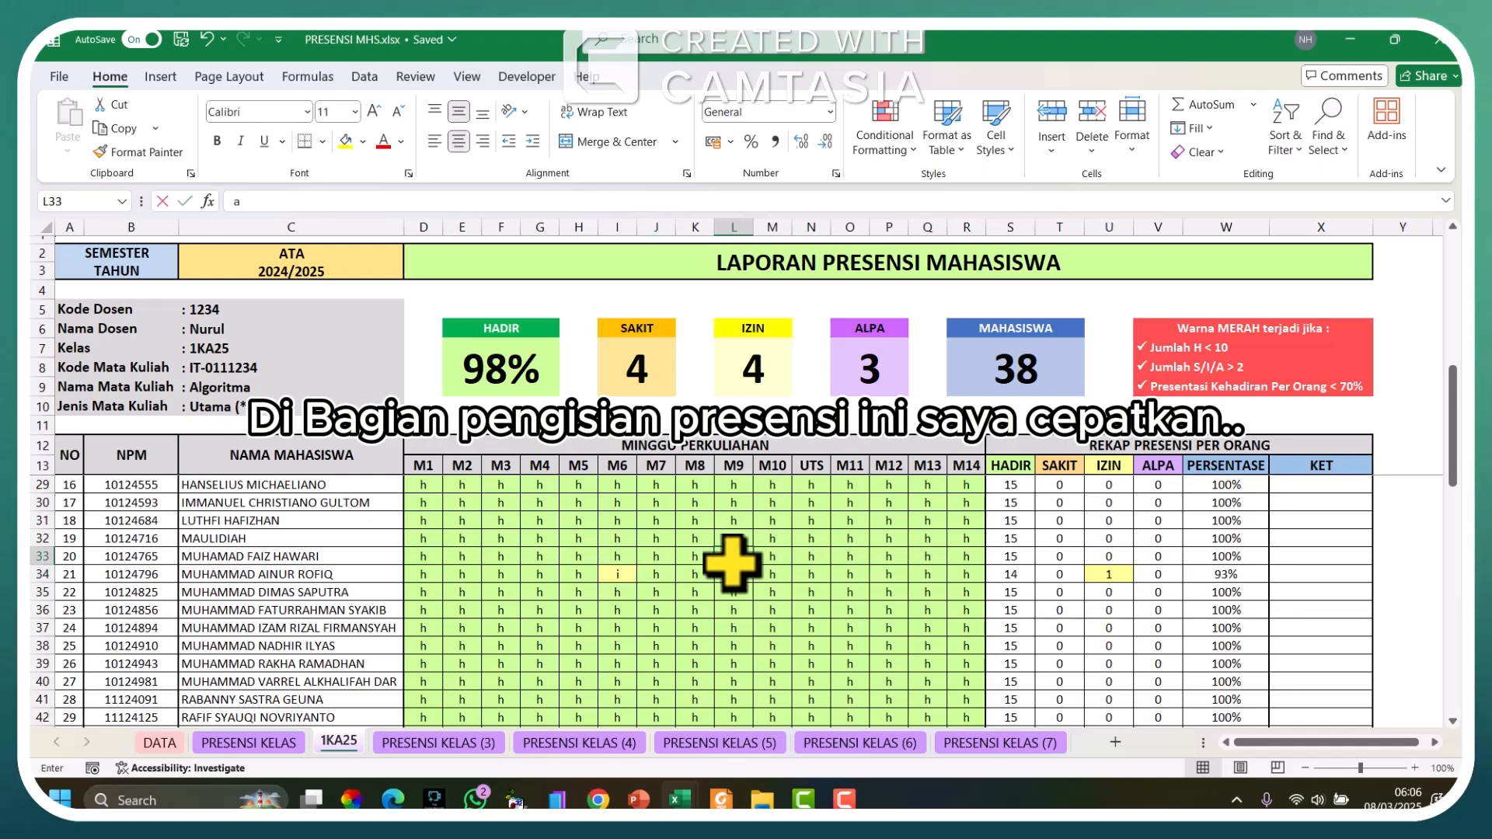
key(Return)
Step: Enter s in L22 and i in I20, and replace O19's present code with a
scroll(733, 563, up, 4)
click(734, 557)
text(s)
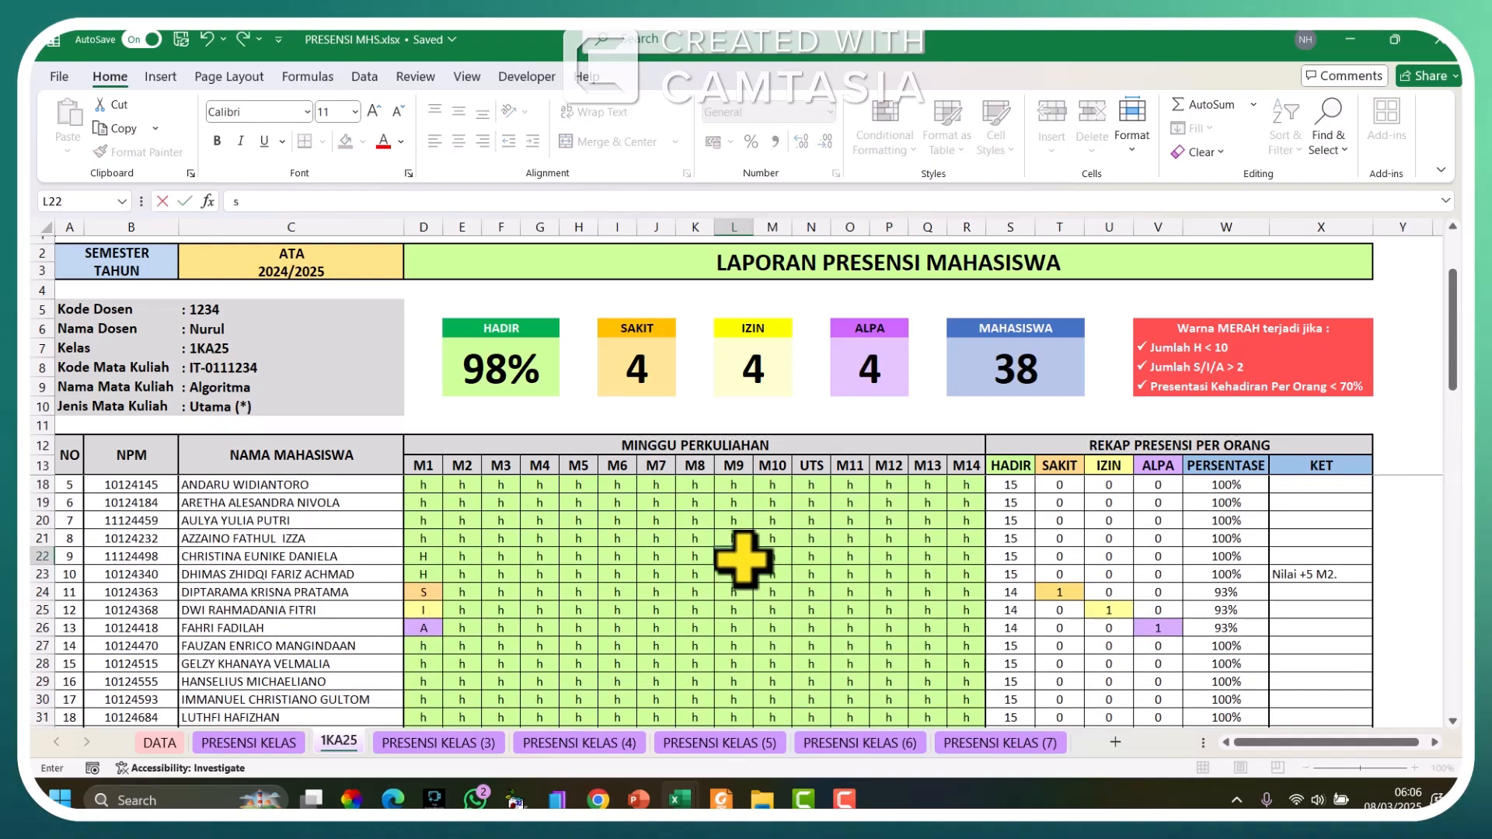
click(617, 519)
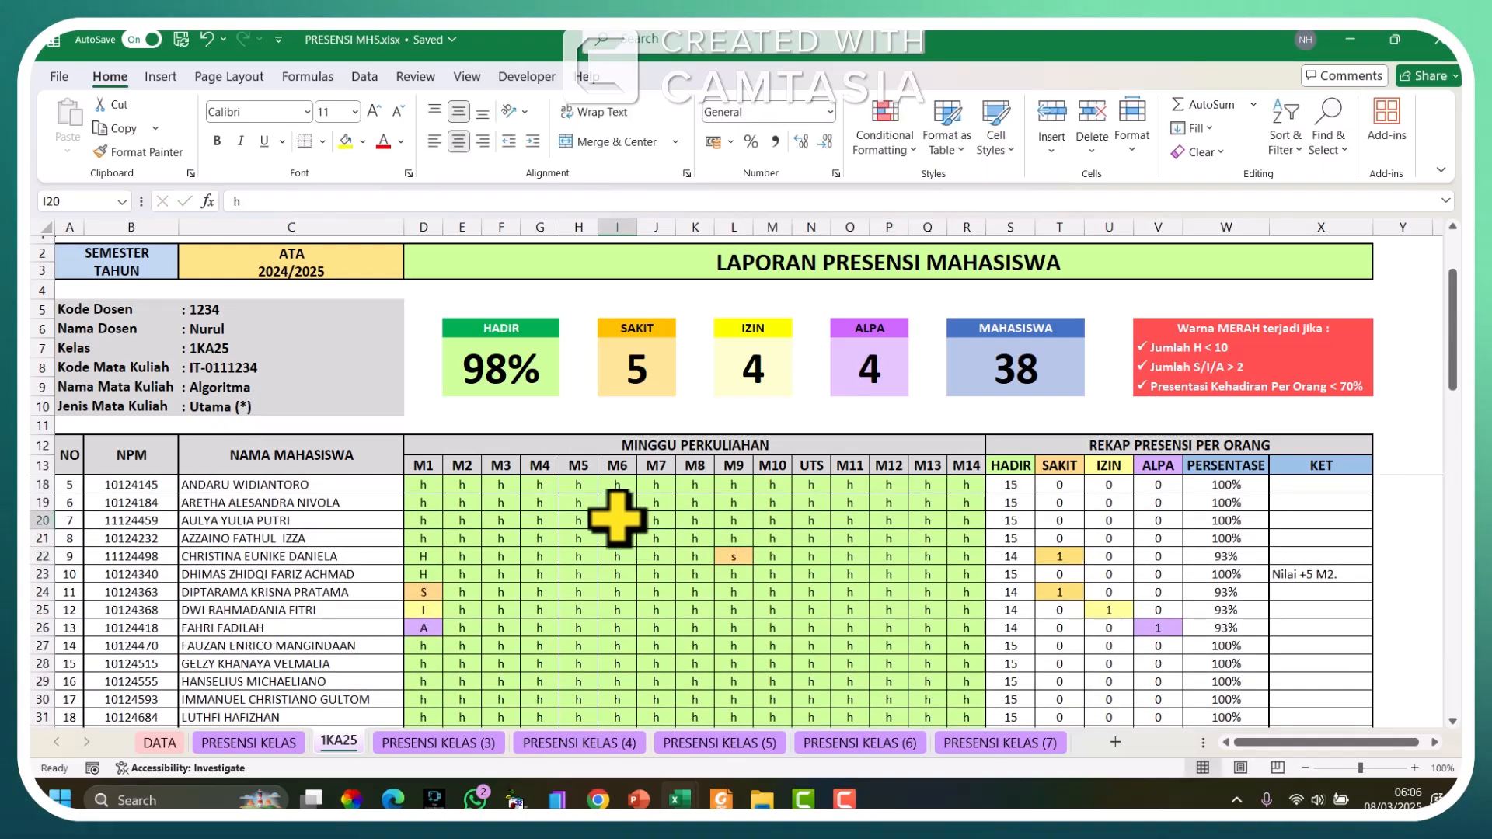
text(i)
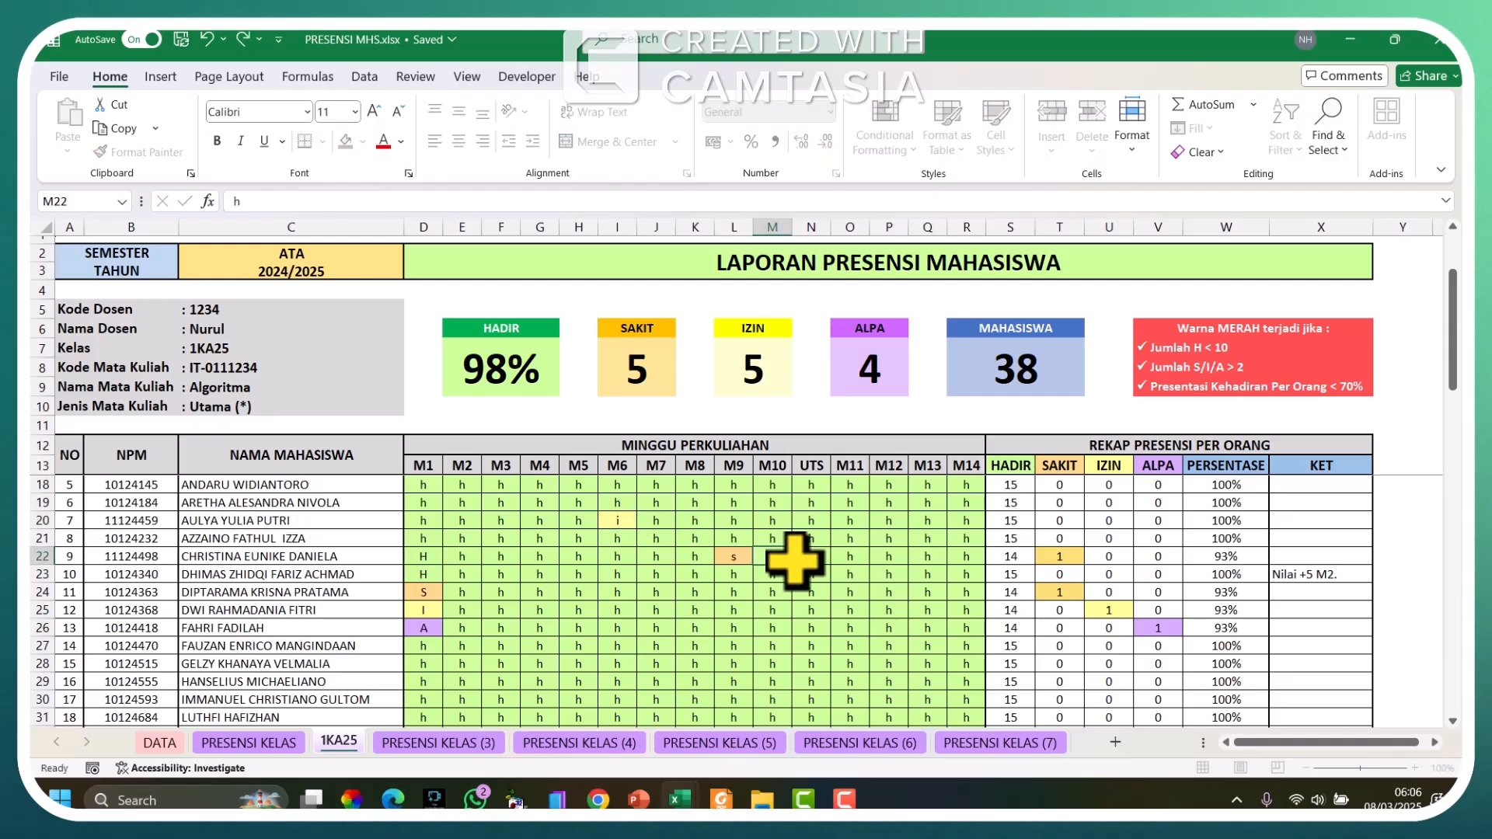
click(857, 506)
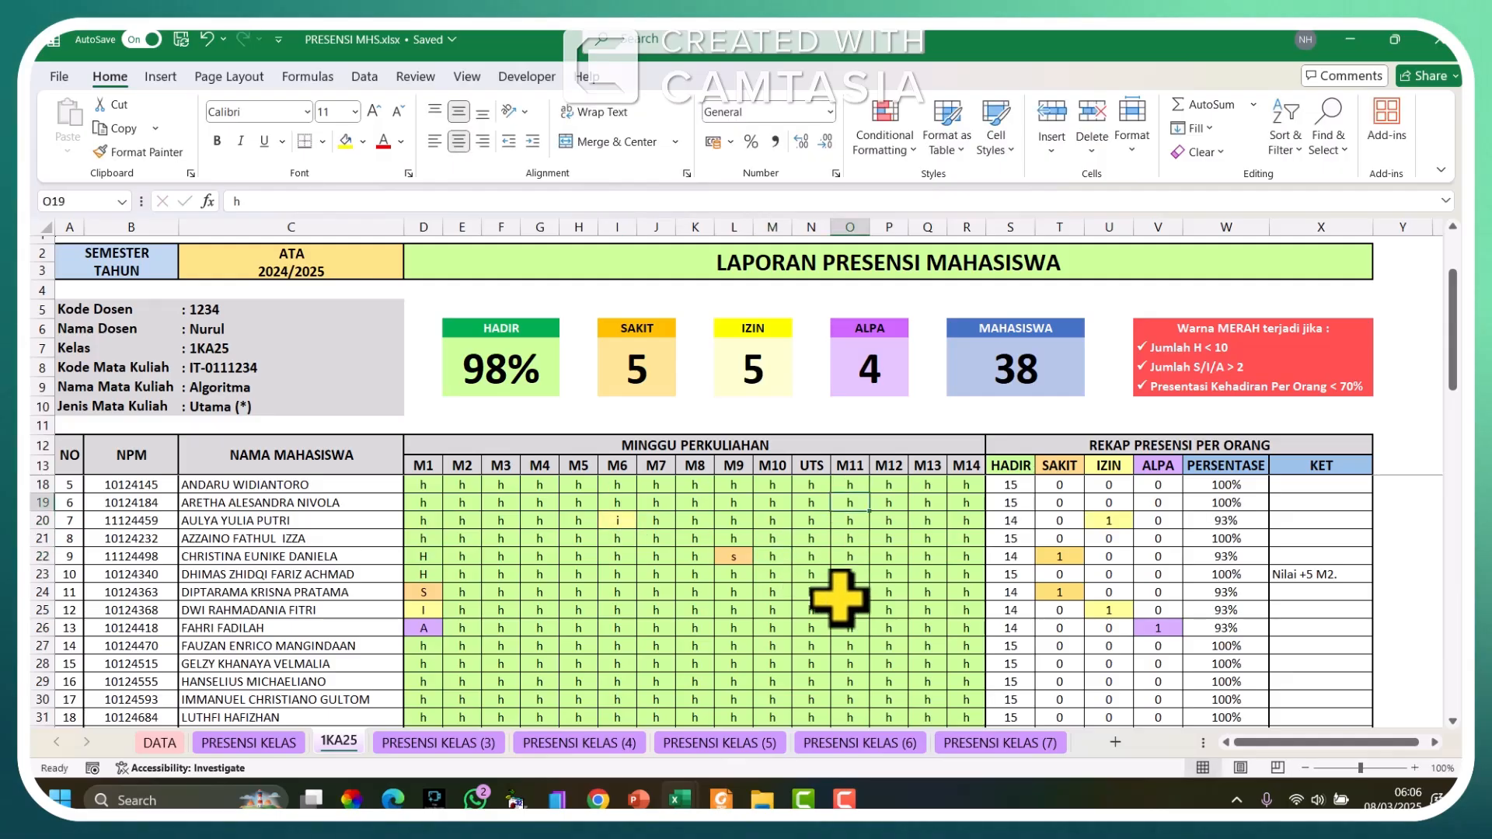
key(BackSpace)
text(a)
key(Return)
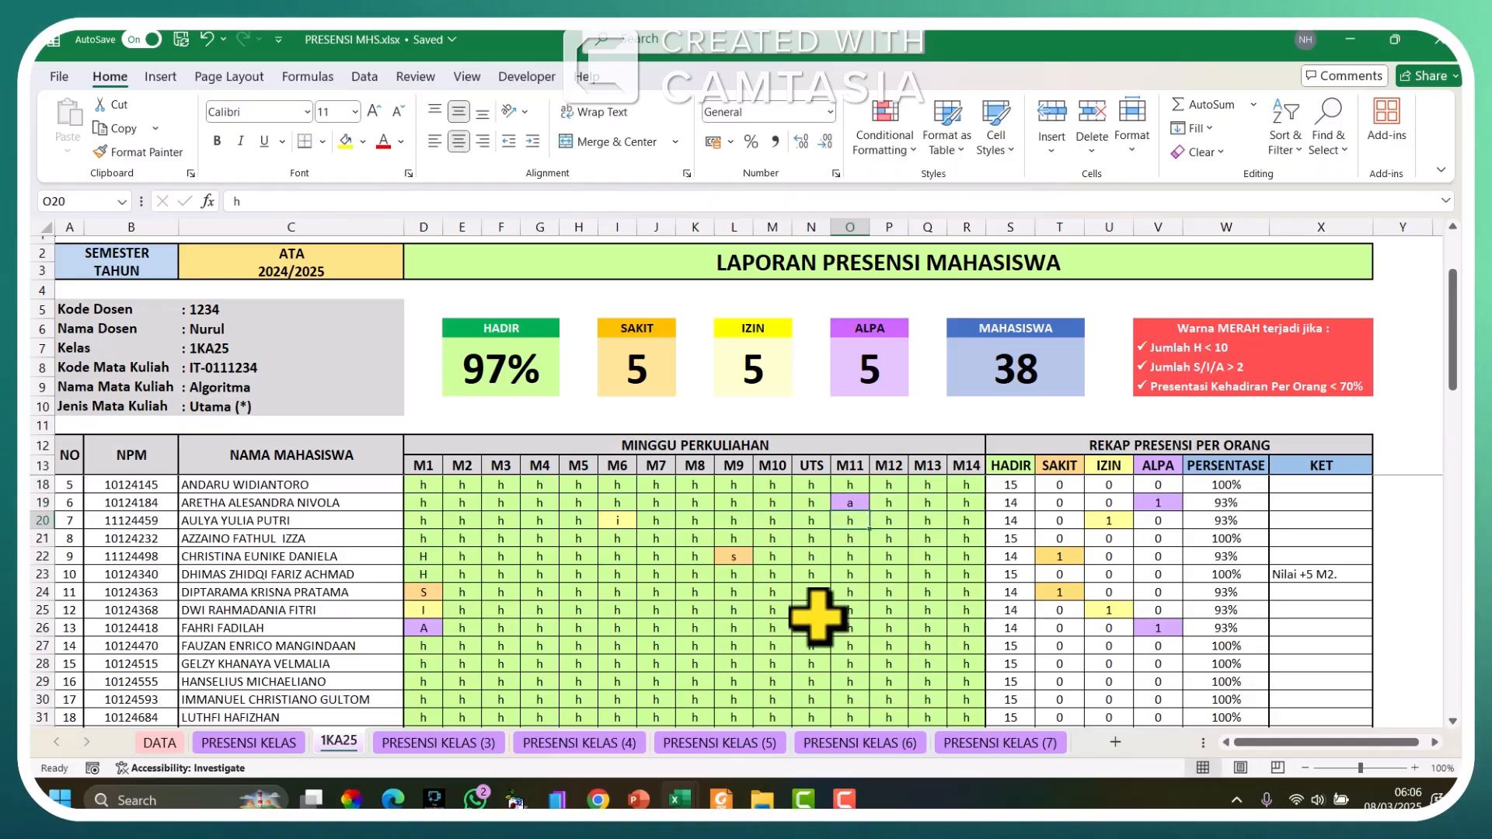
scroll(818, 618, down, 7)
scroll(817, 618, down, 3)
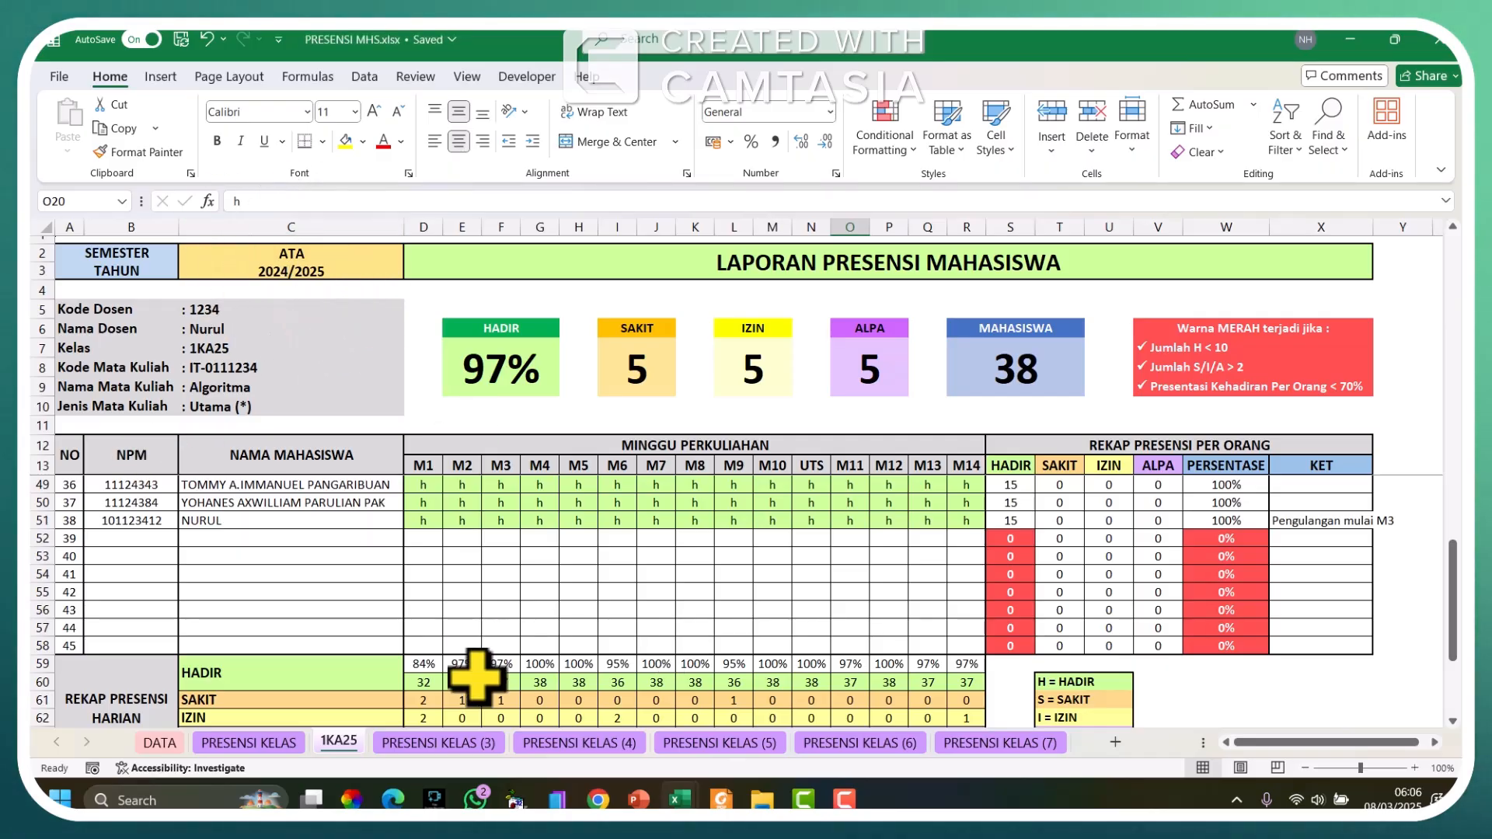
Step: Bring up the context menu of the 1KA25 sheet tab
right_click(337, 740)
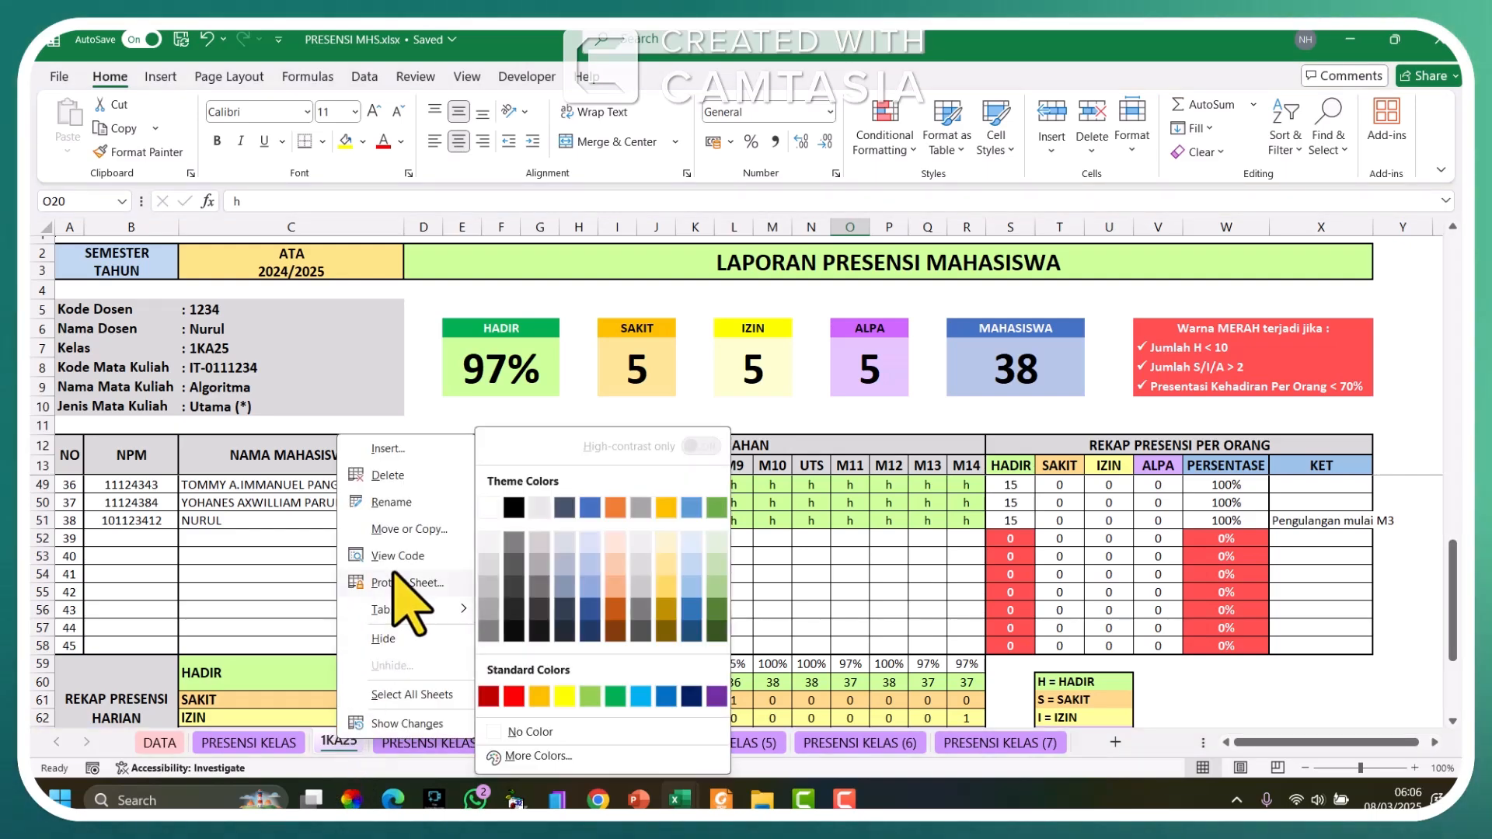
Step: Use Move or Copy with To book set to (new book) to relocate 1KA25
click(411, 529)
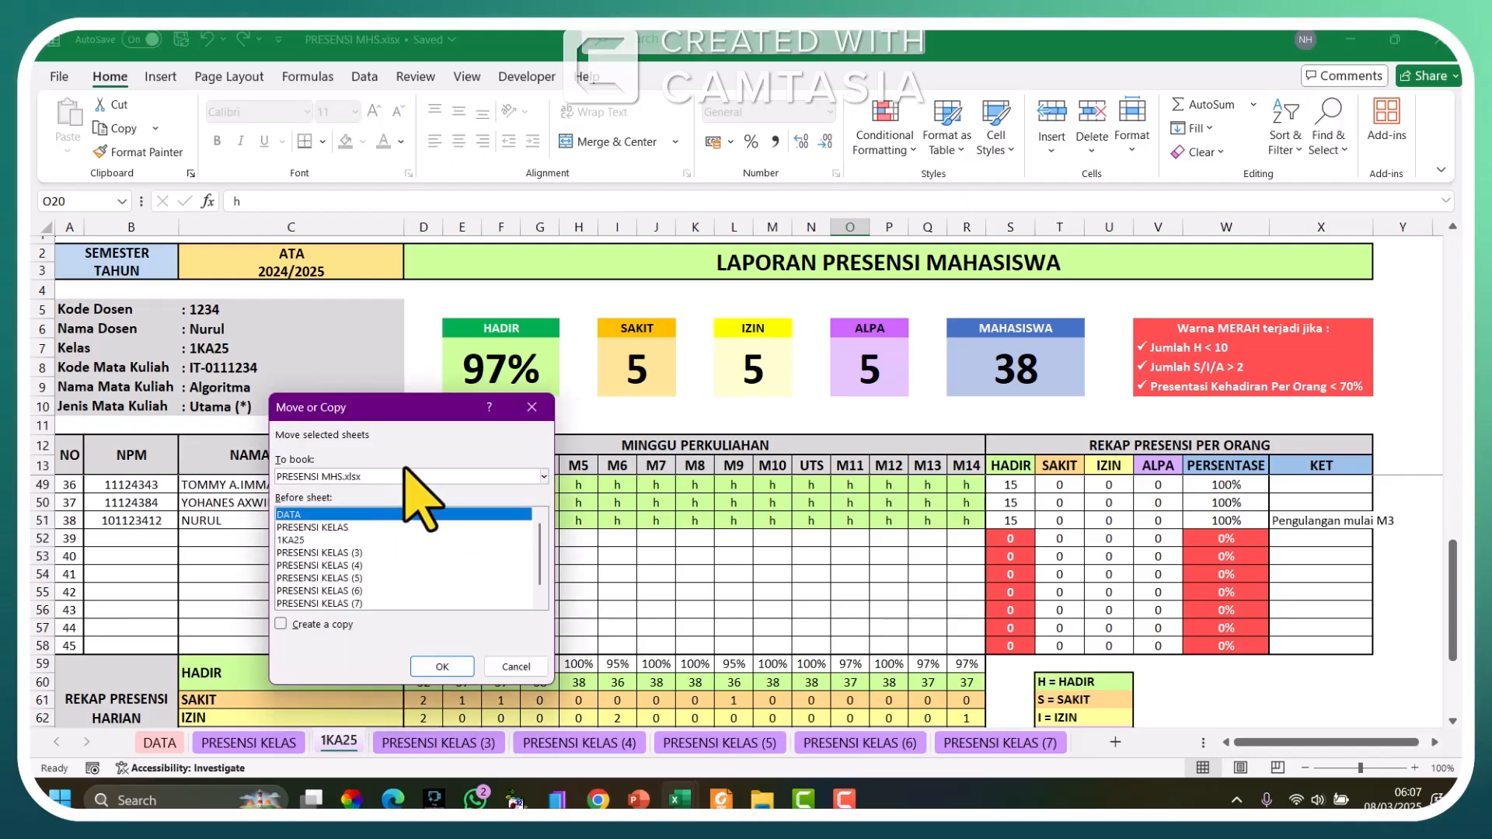
click(543, 476)
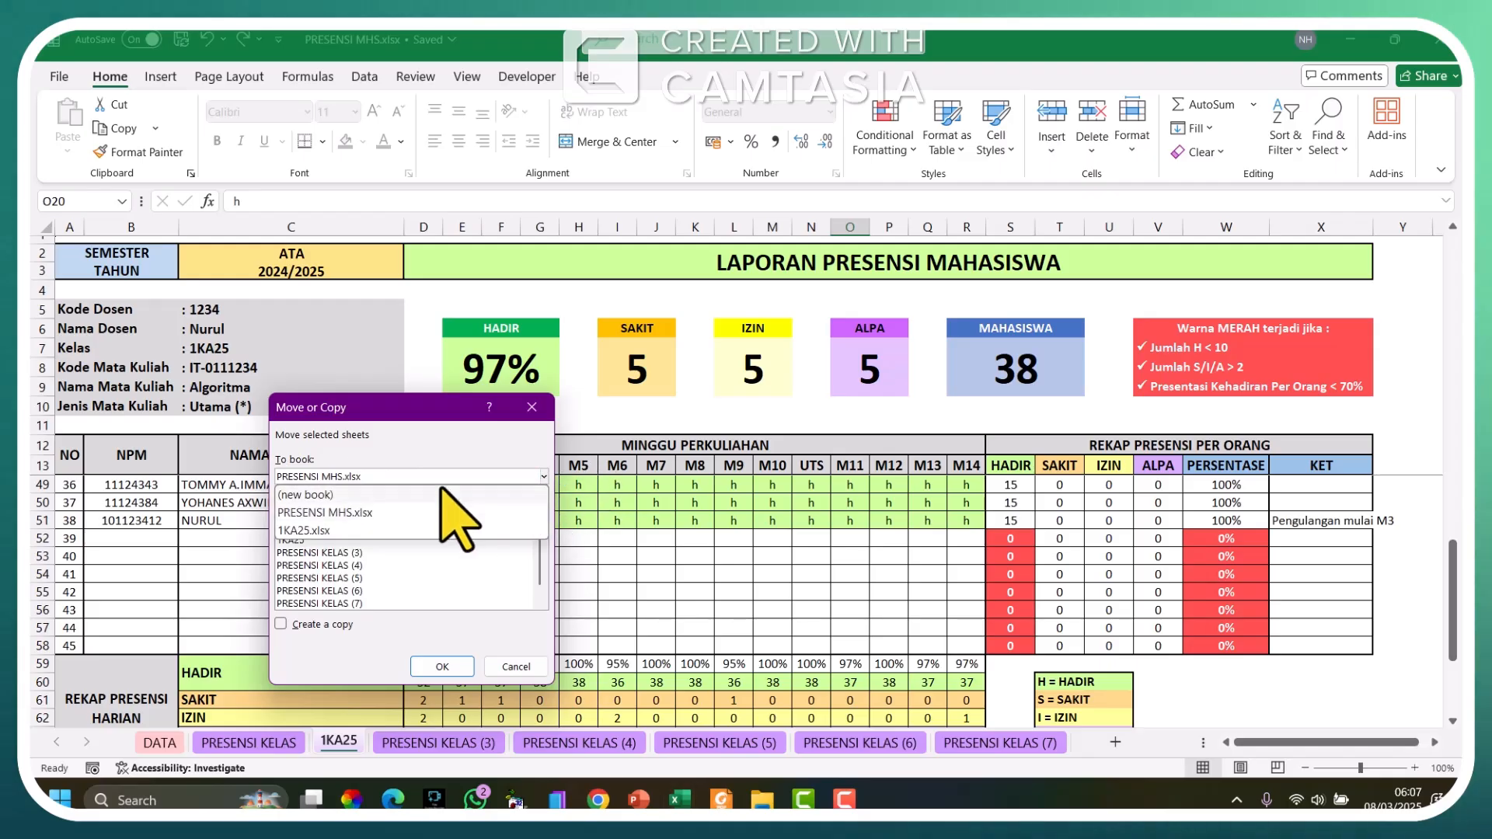
click(309, 494)
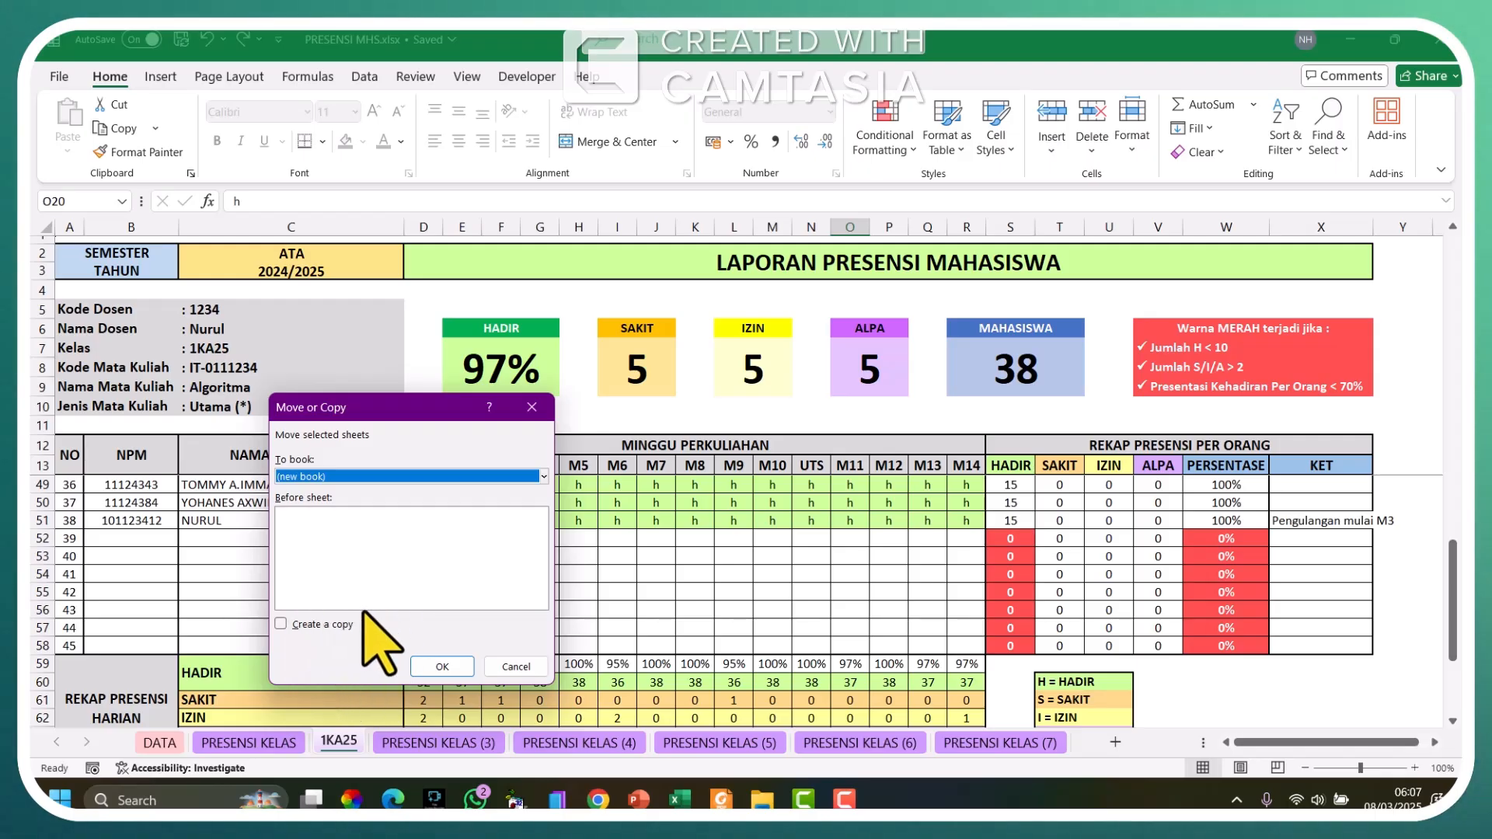
click(435, 668)
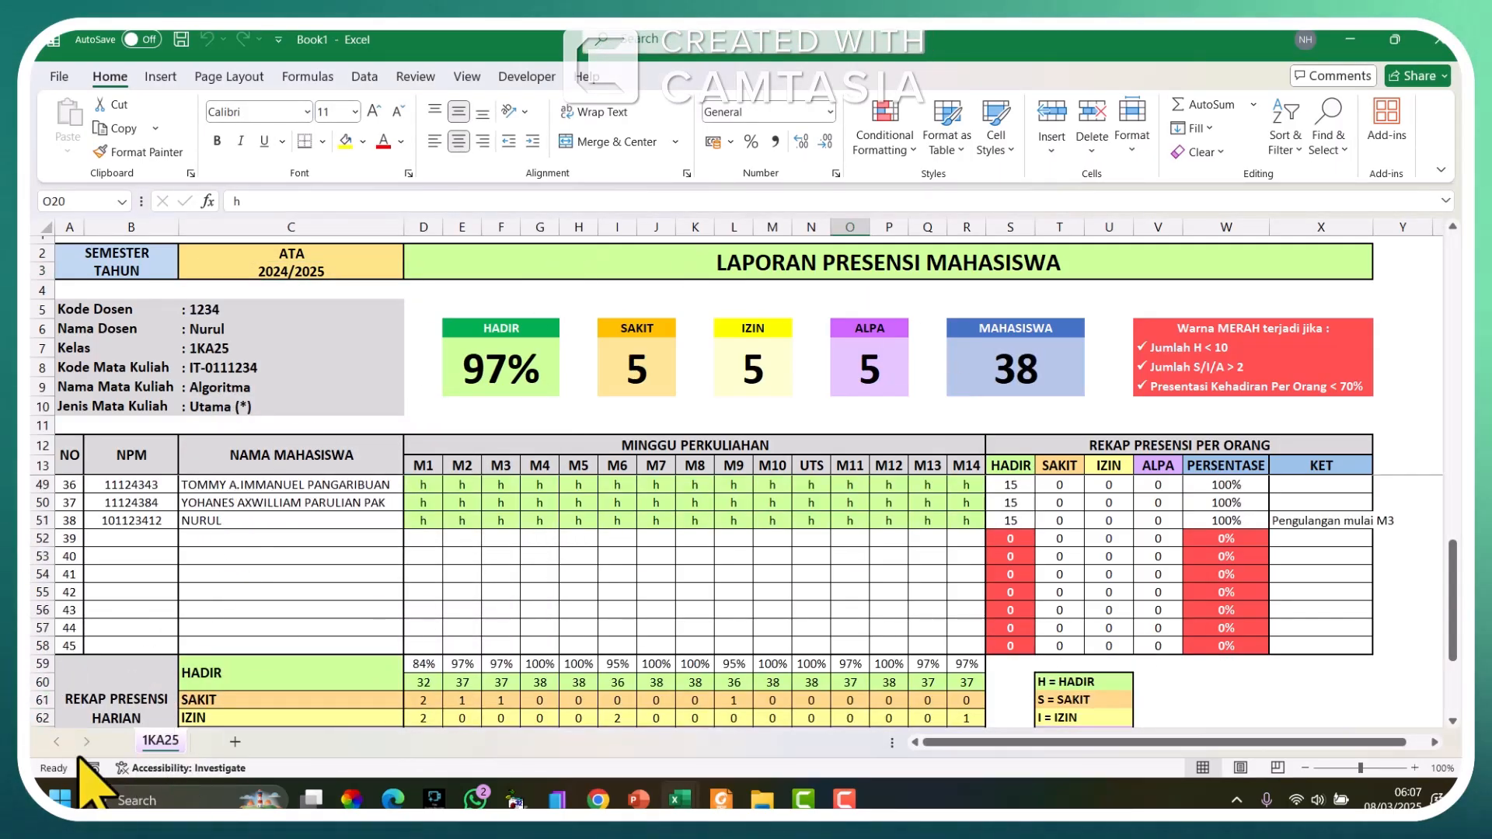
Step: Confirm 1KA25 left PRESENSI MHS.xlsx, then go back to Book1's File page
mouse_move(694, 798)
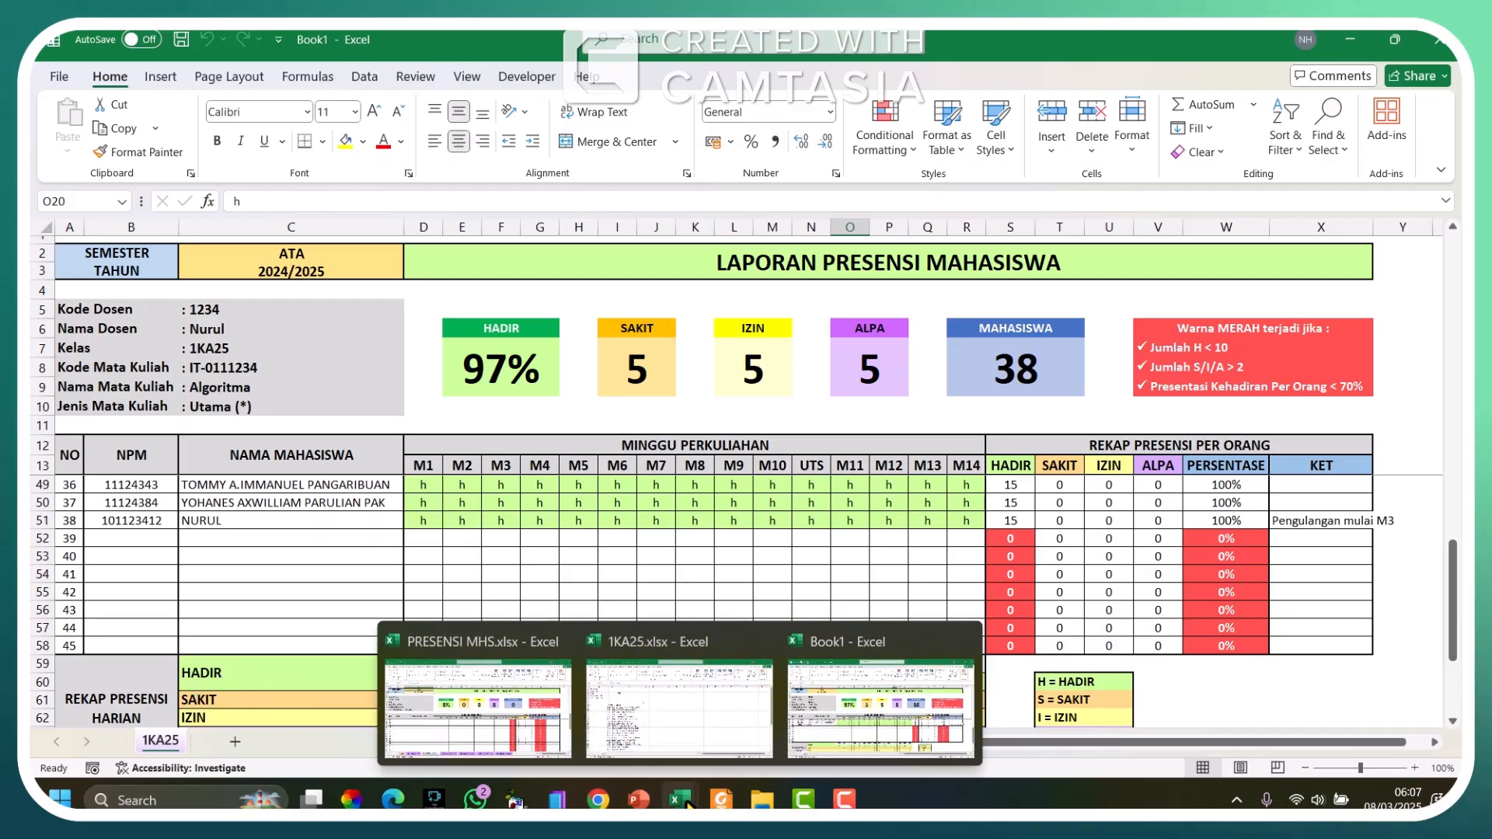
click(516, 687)
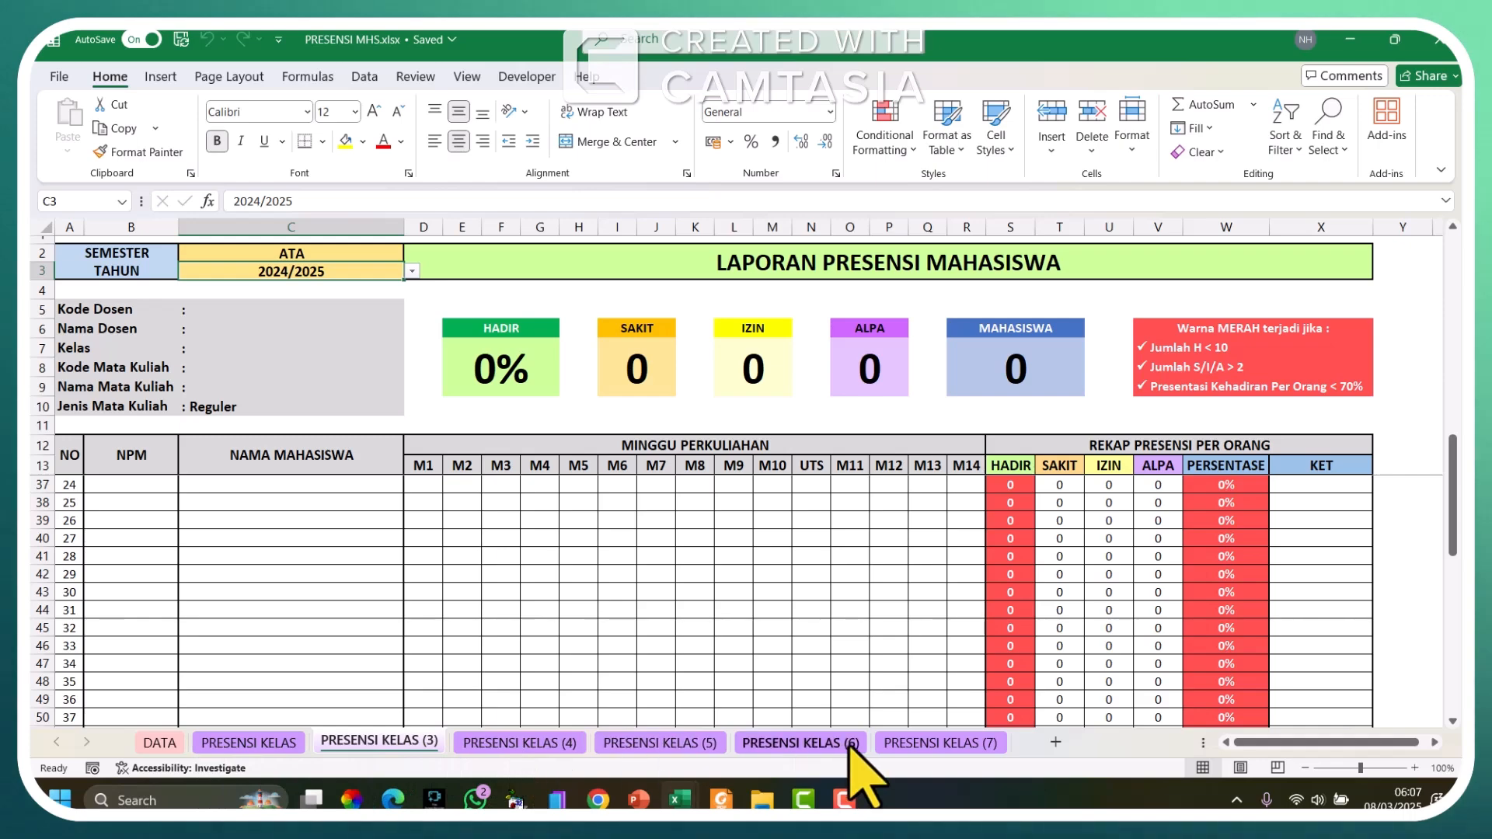
mouse_move(680, 799)
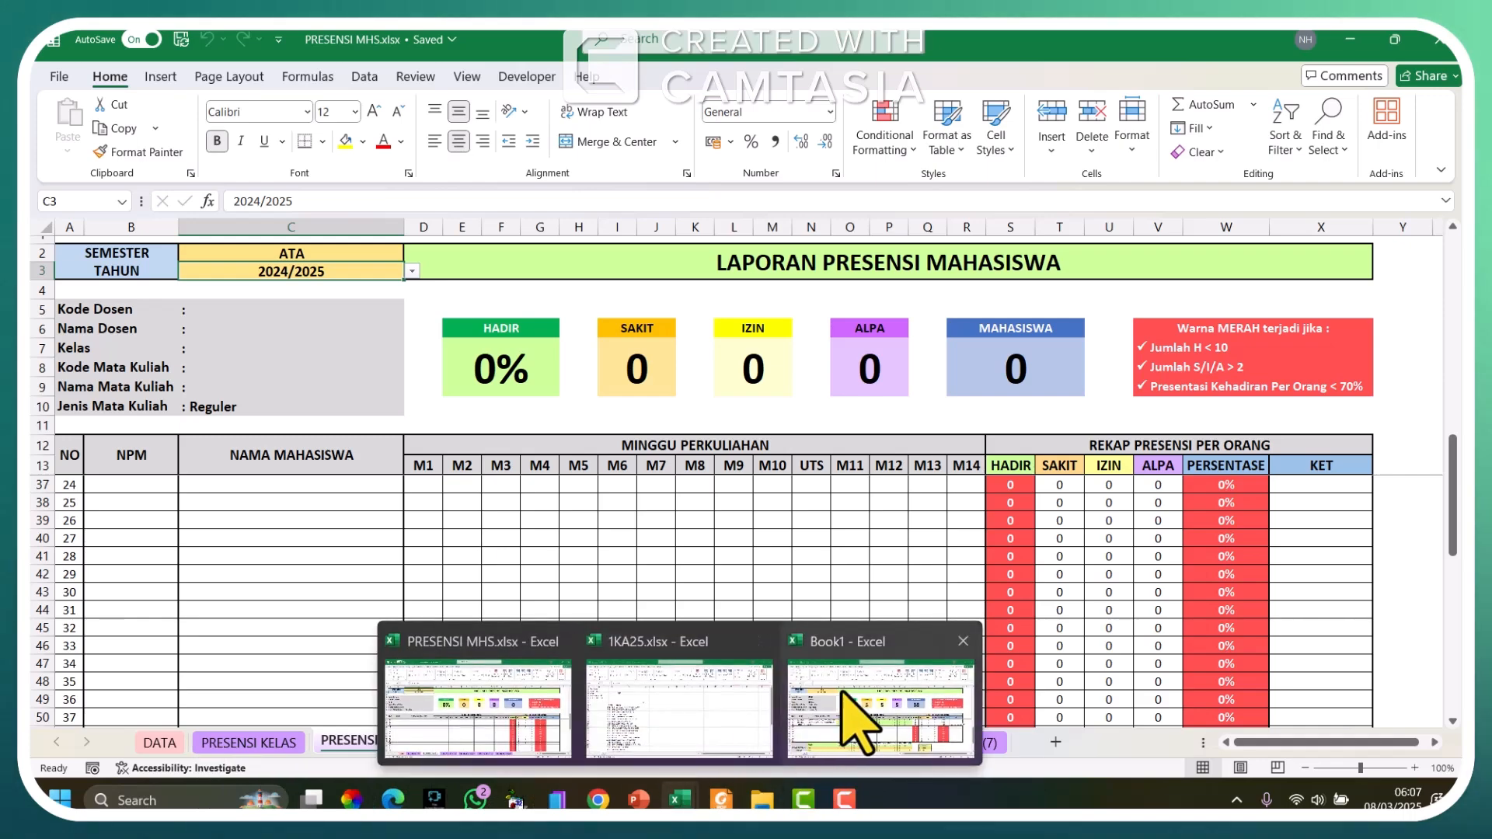
click(857, 721)
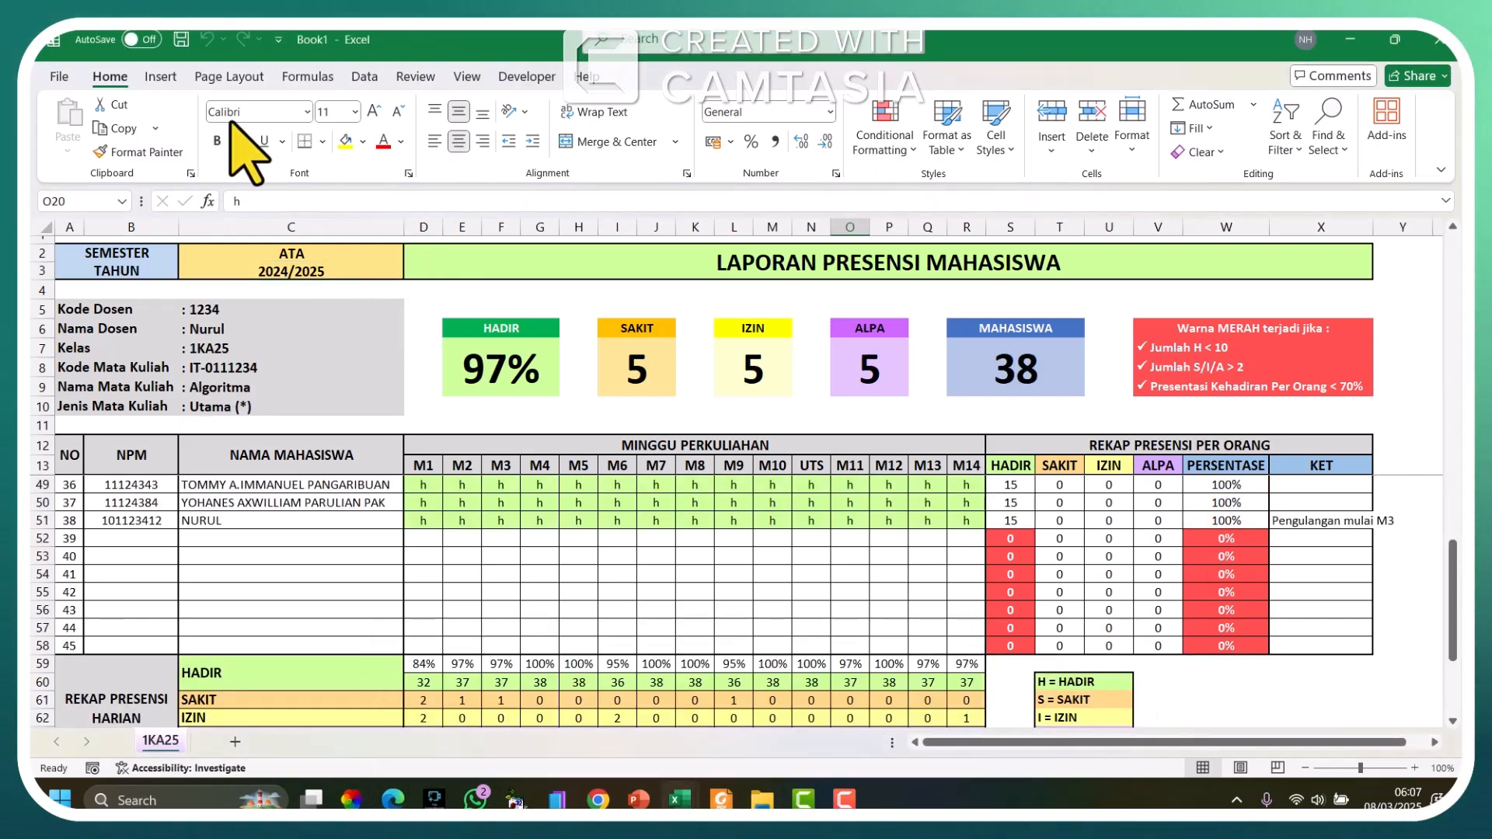
click(53, 75)
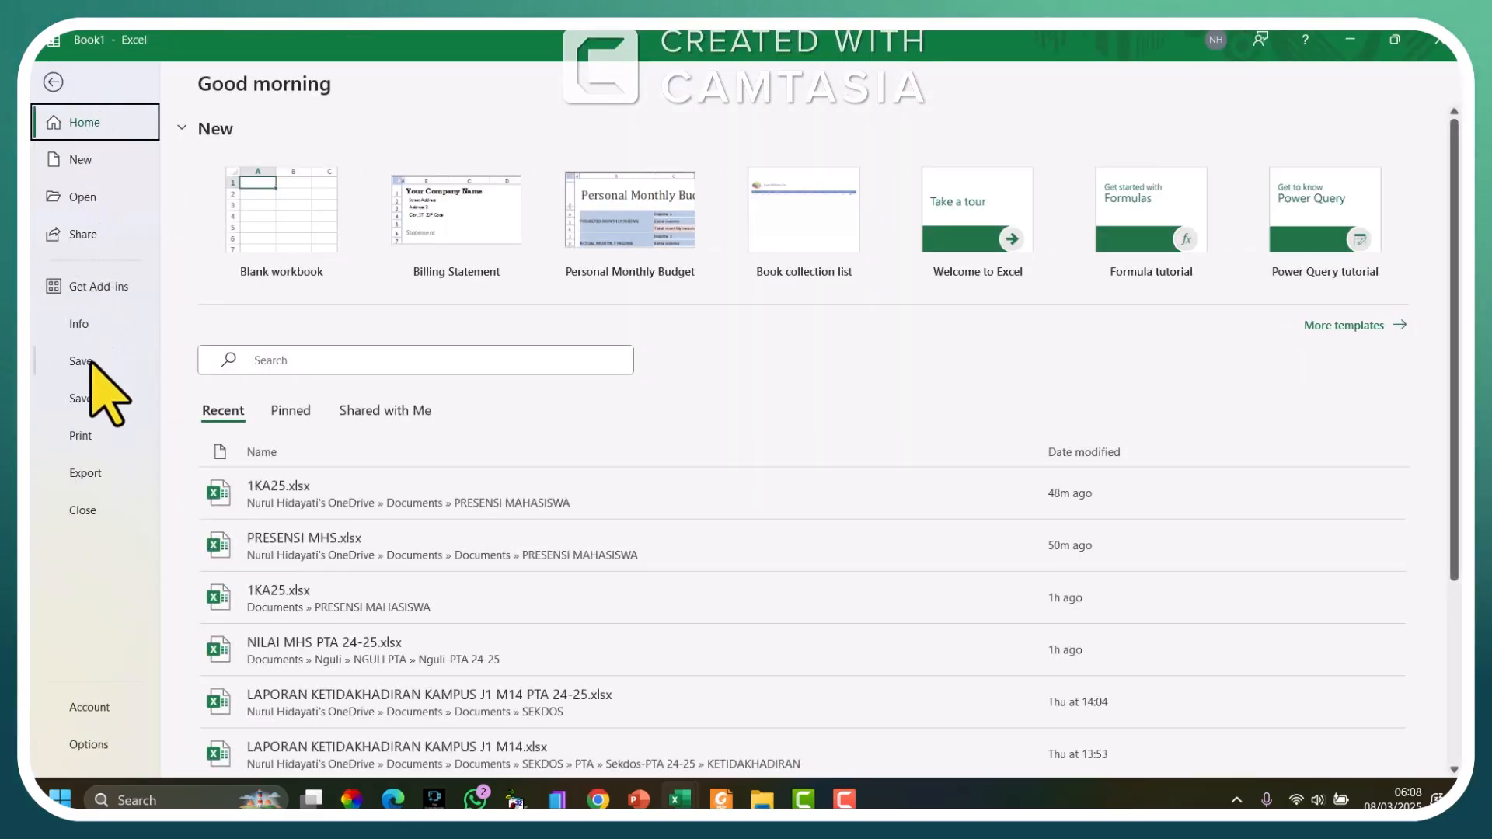
Step: Save Book1 on this PC as 'Presensi 1KA25 ATA 24-25'
click(87, 397)
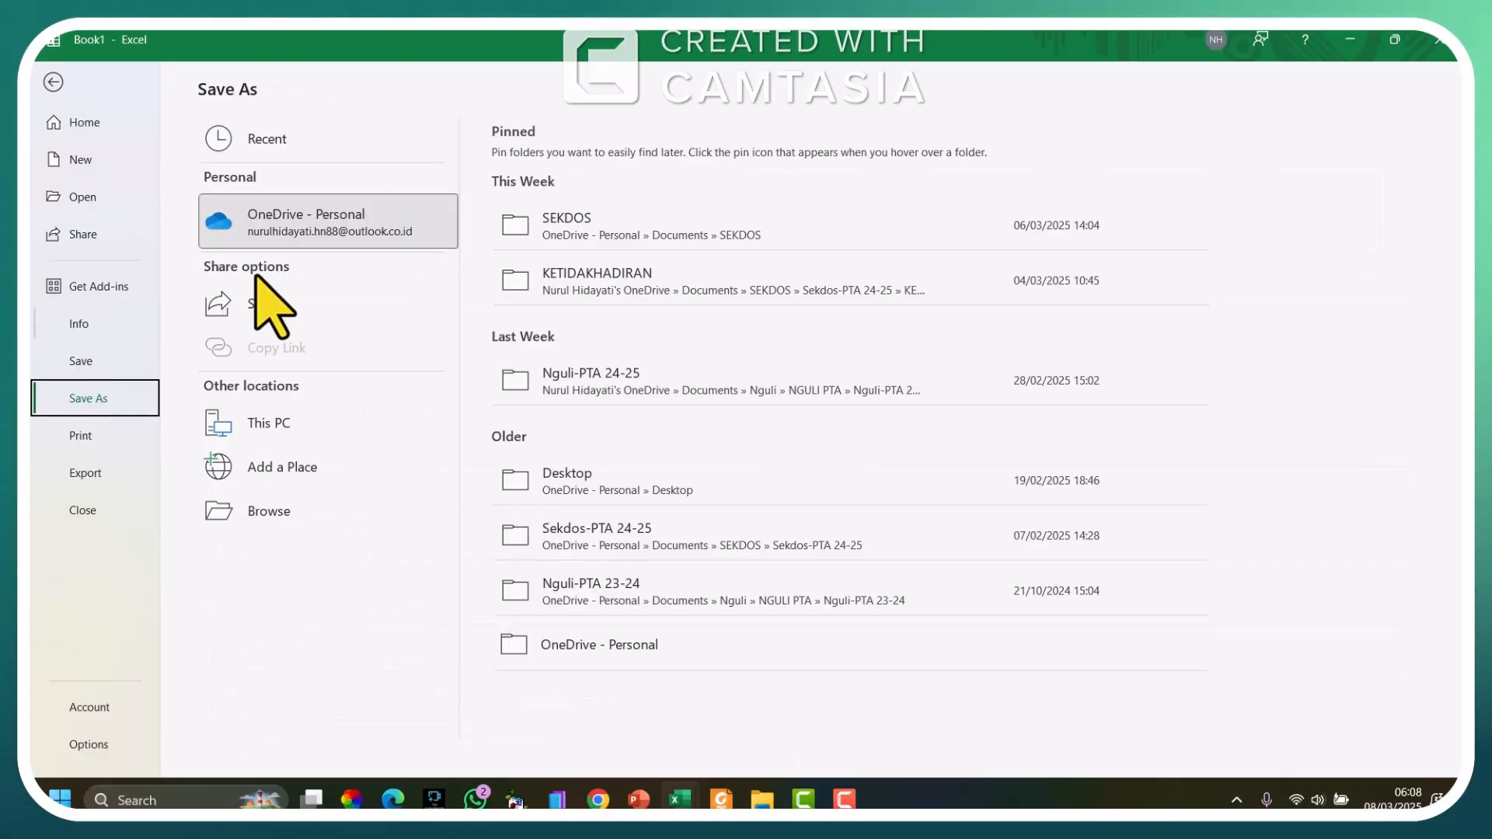
click(284, 420)
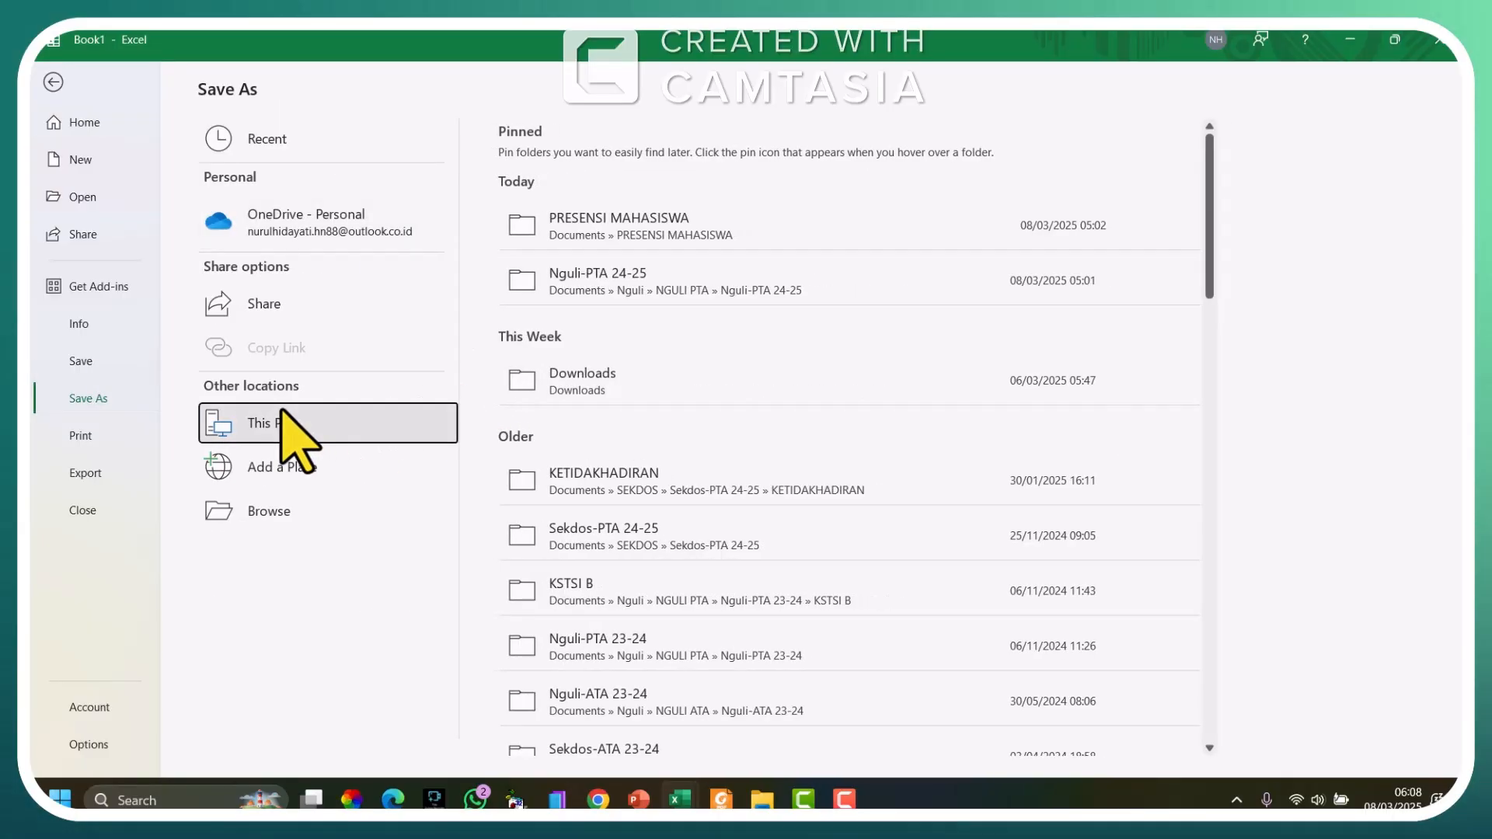
click(288, 422)
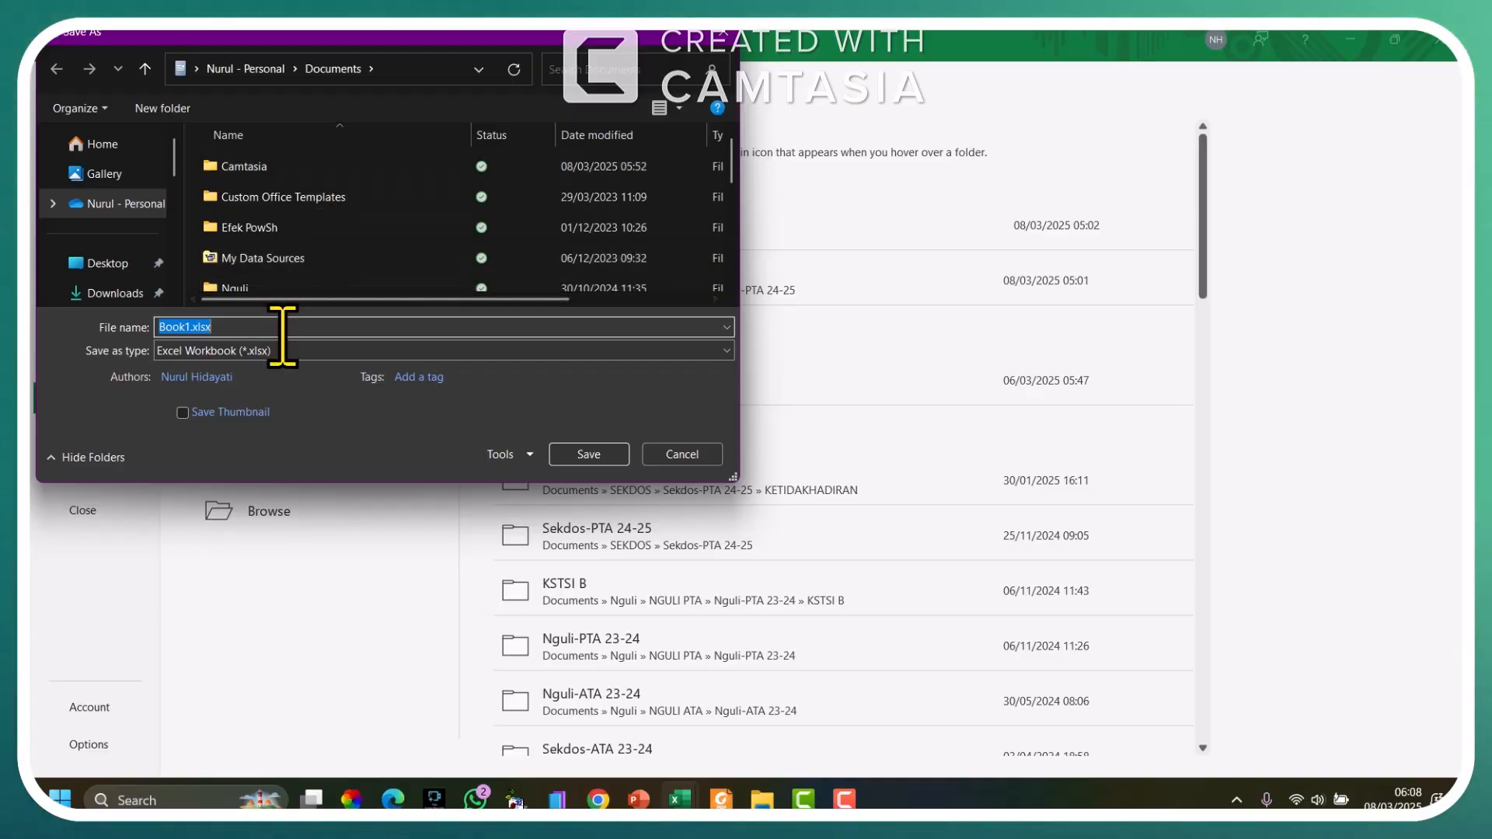
text(Prese)
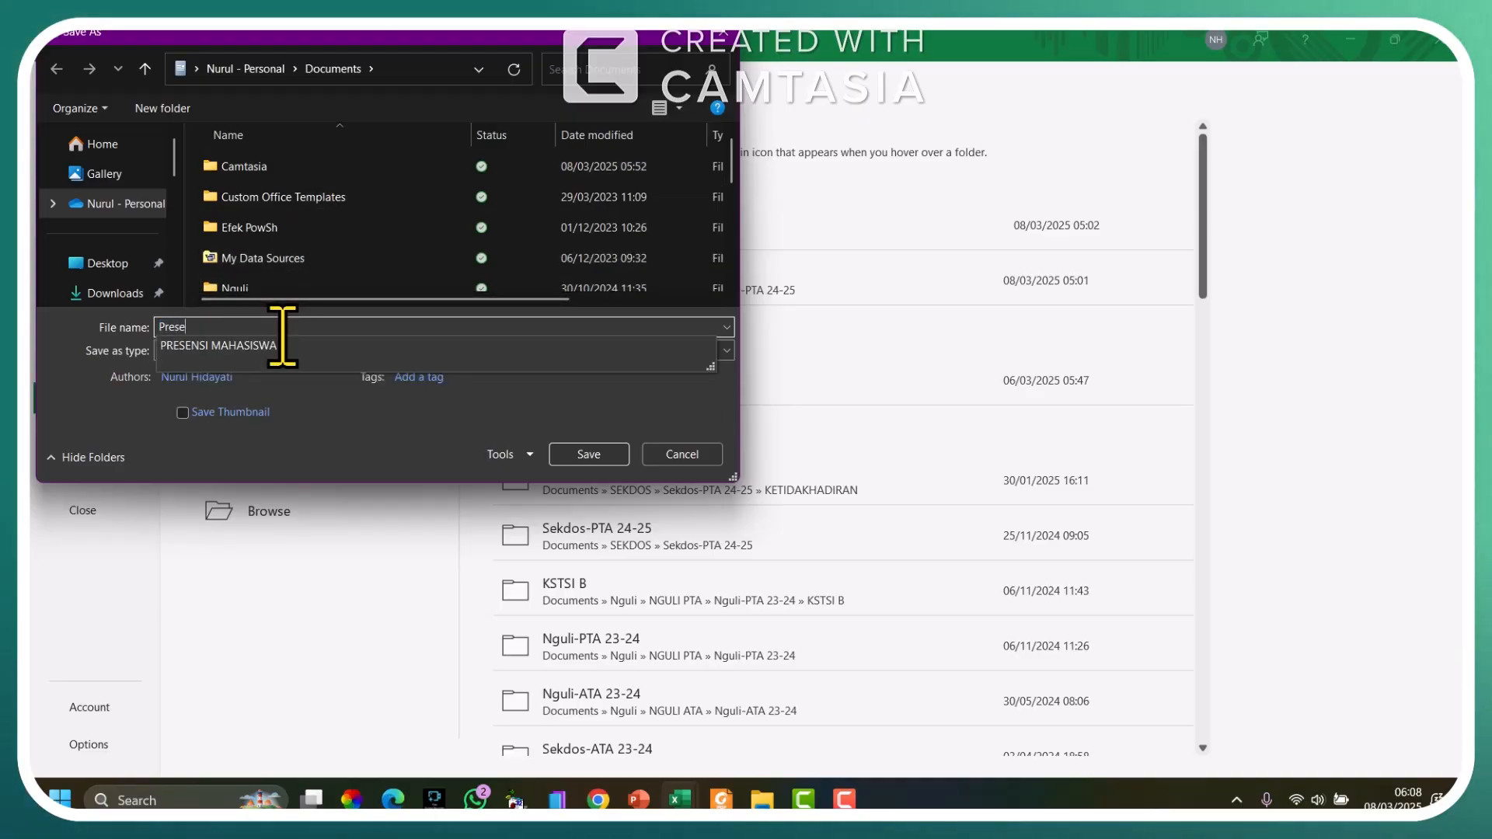
text(nsi 1KA)
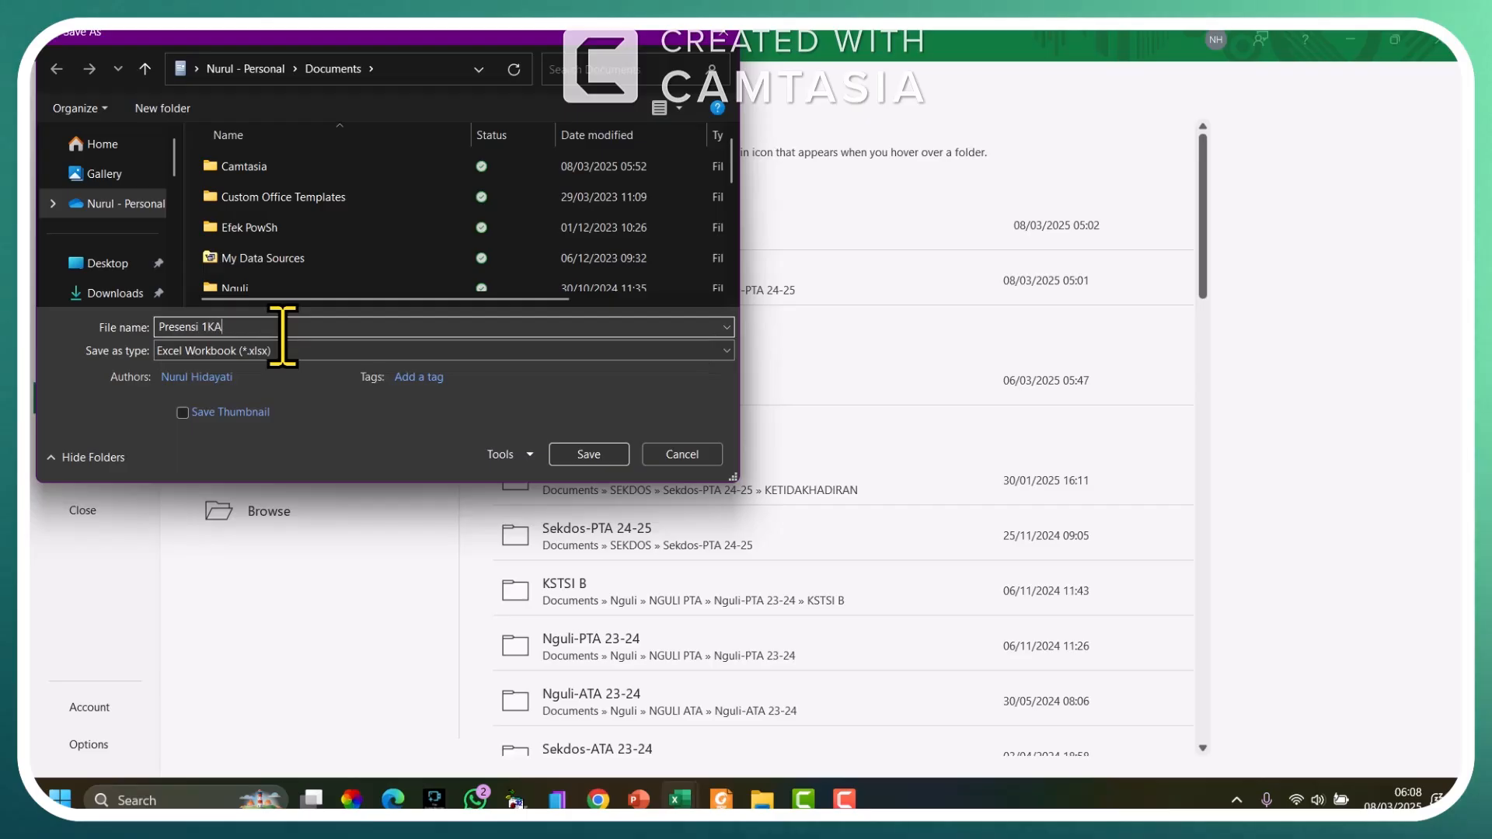
text(25 ATA)
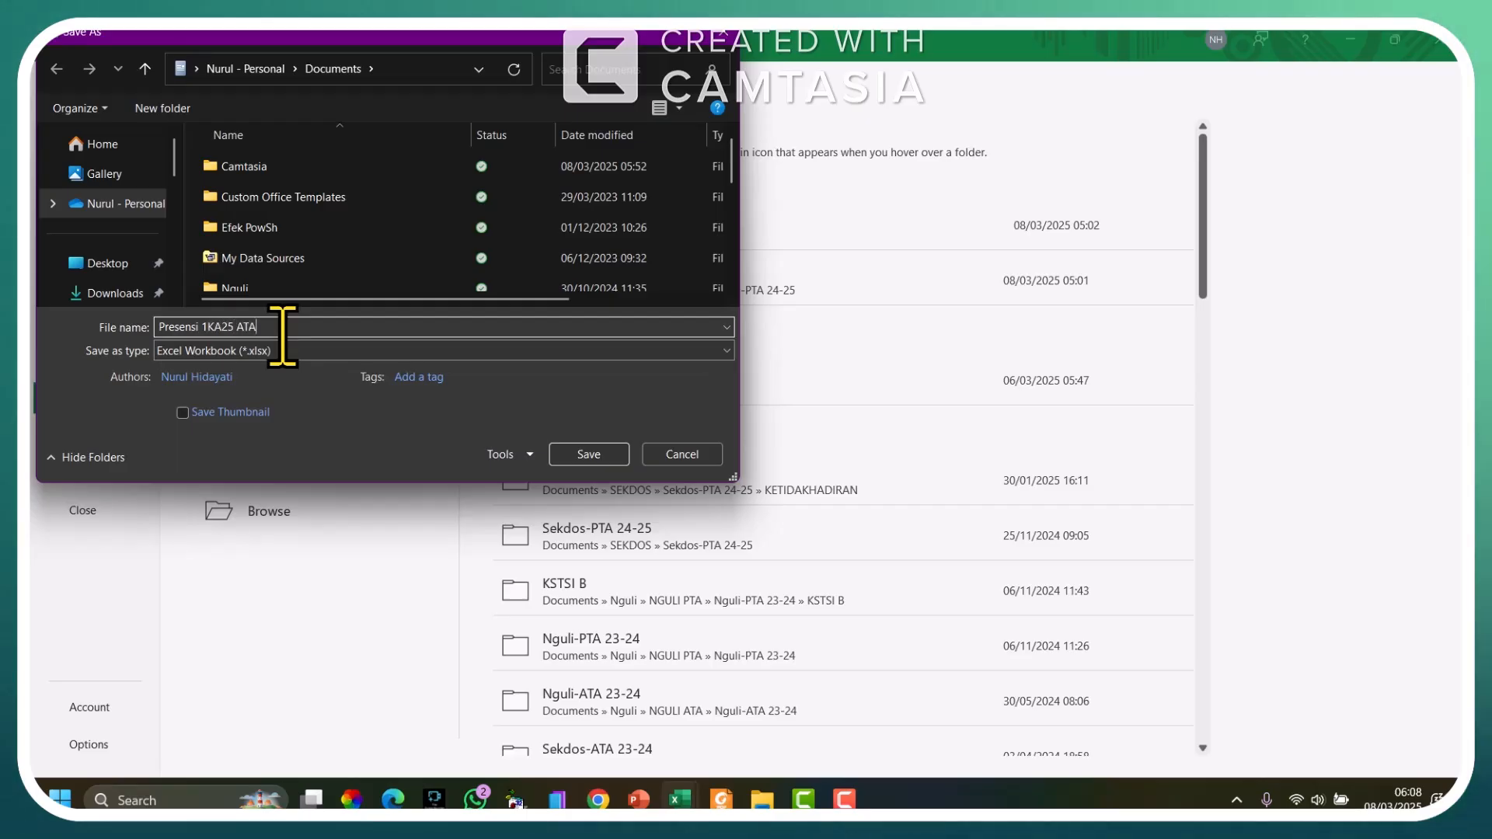
text( 24-)
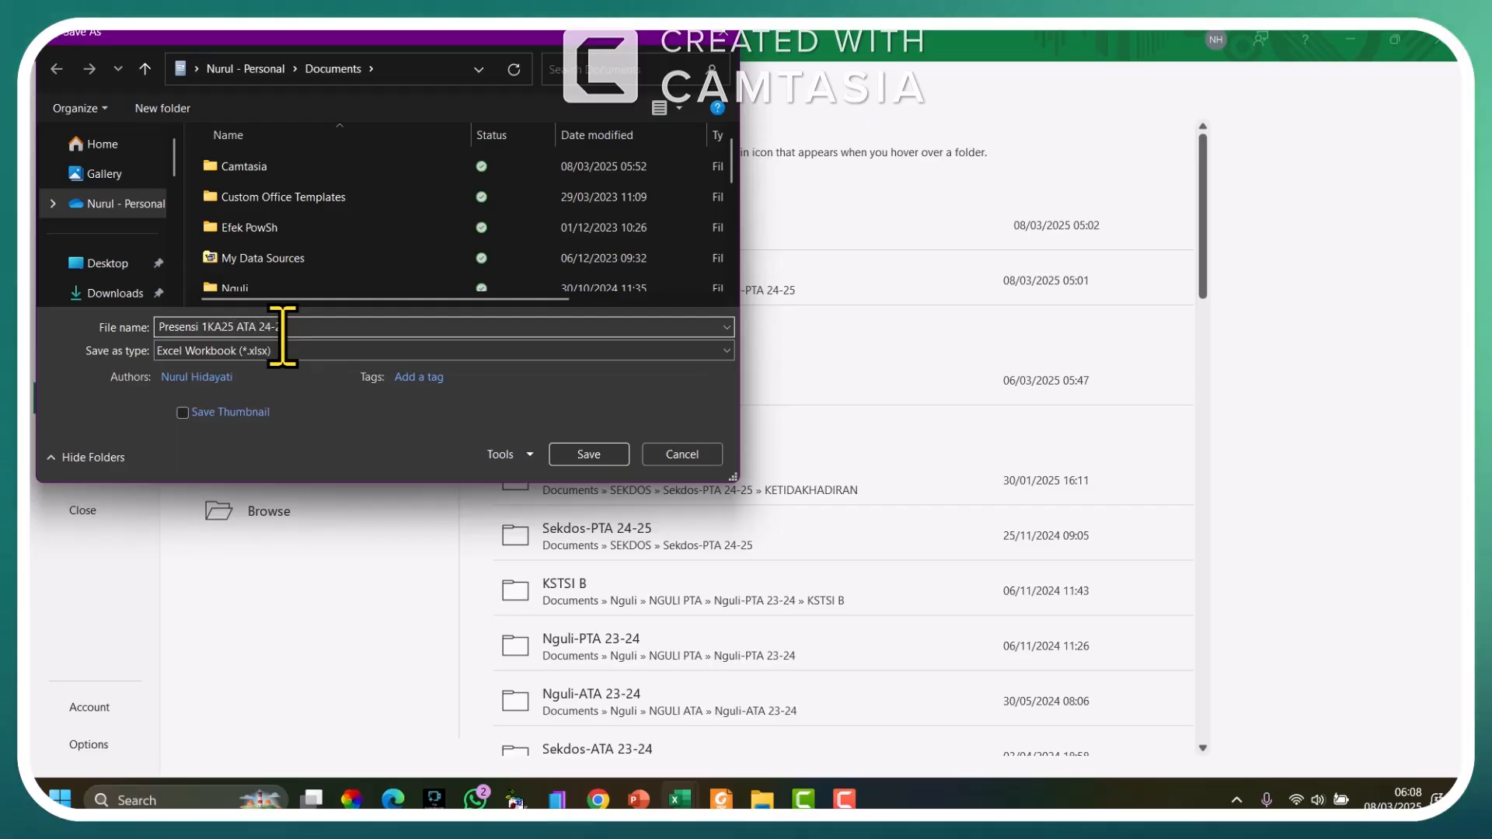
text(2)
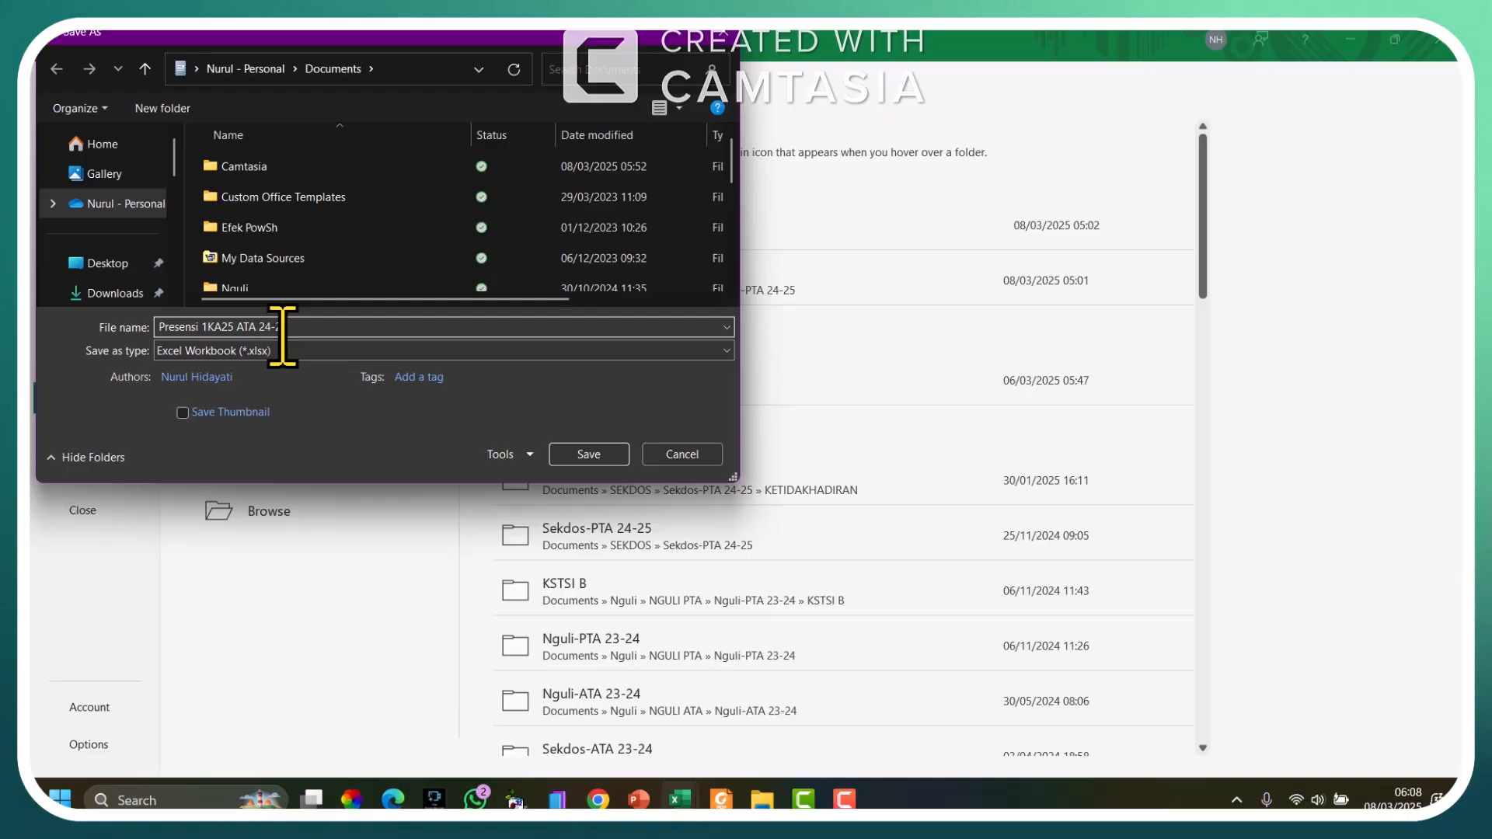
text(5.xlsx)
key(Return)
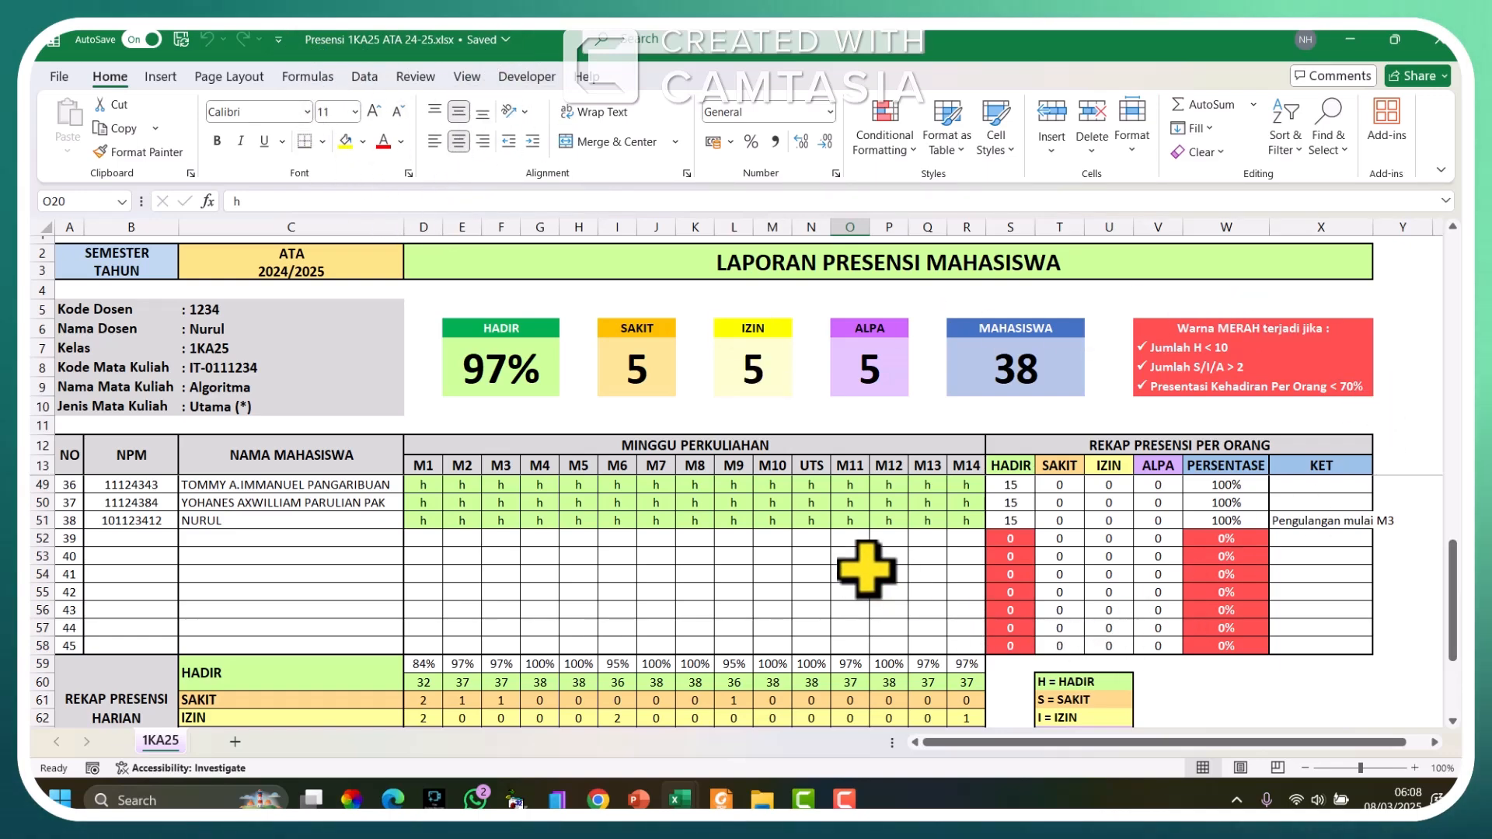
scroll(867, 569, down, 1)
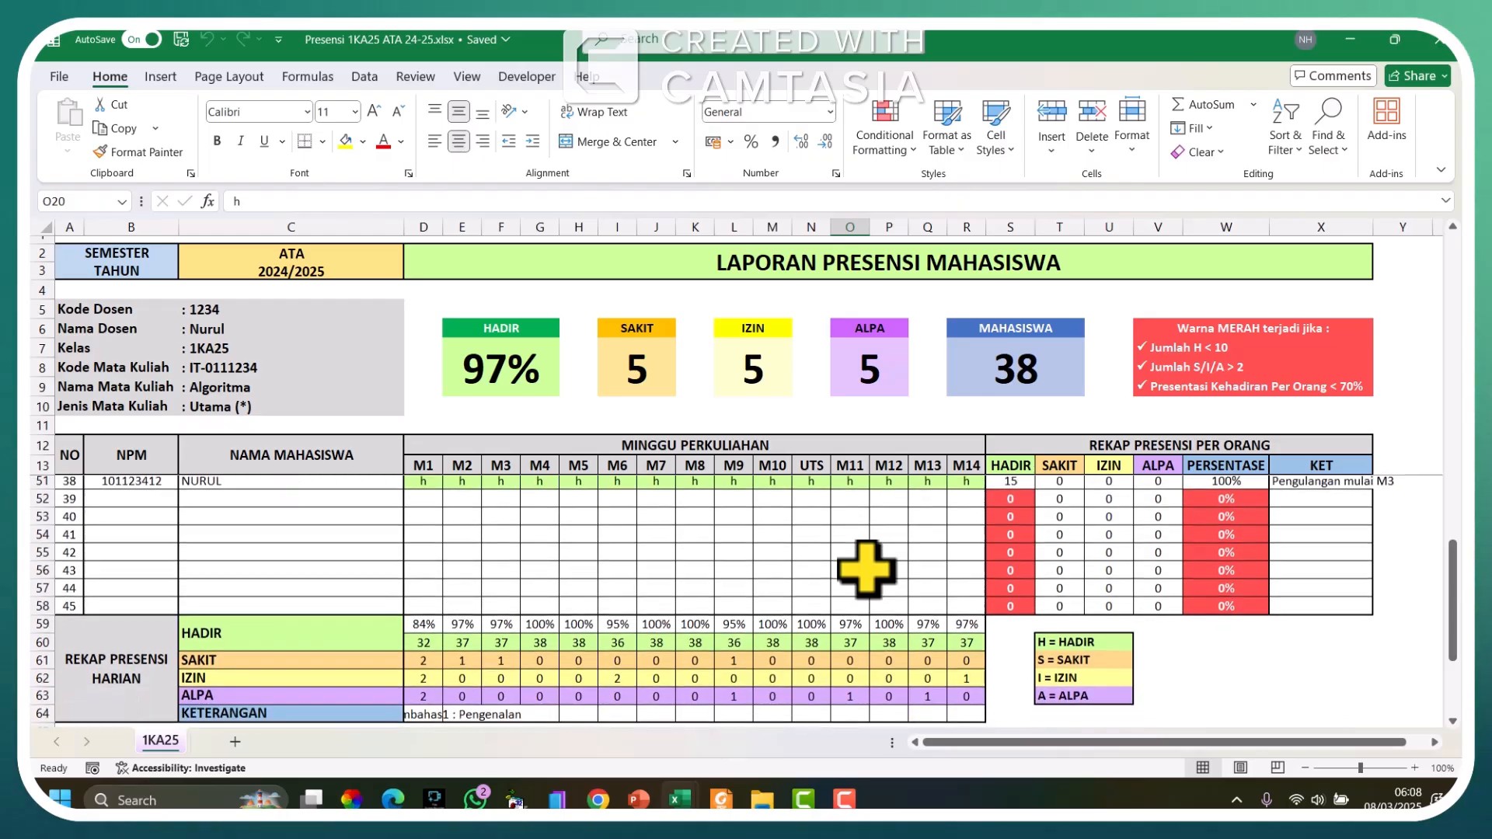
scroll(867, 569, down, 1)
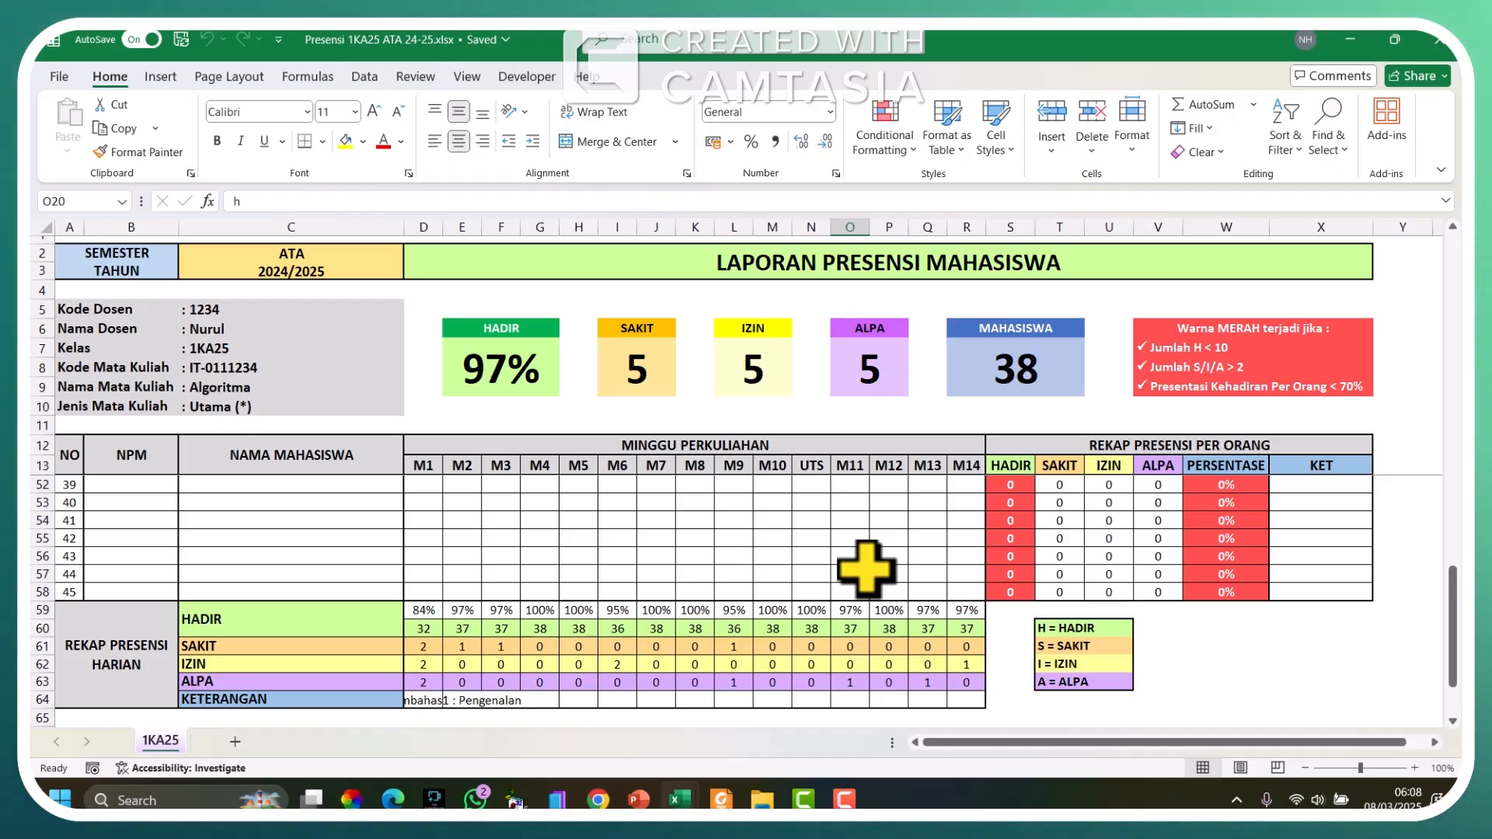
scroll(866, 569, up, 13)
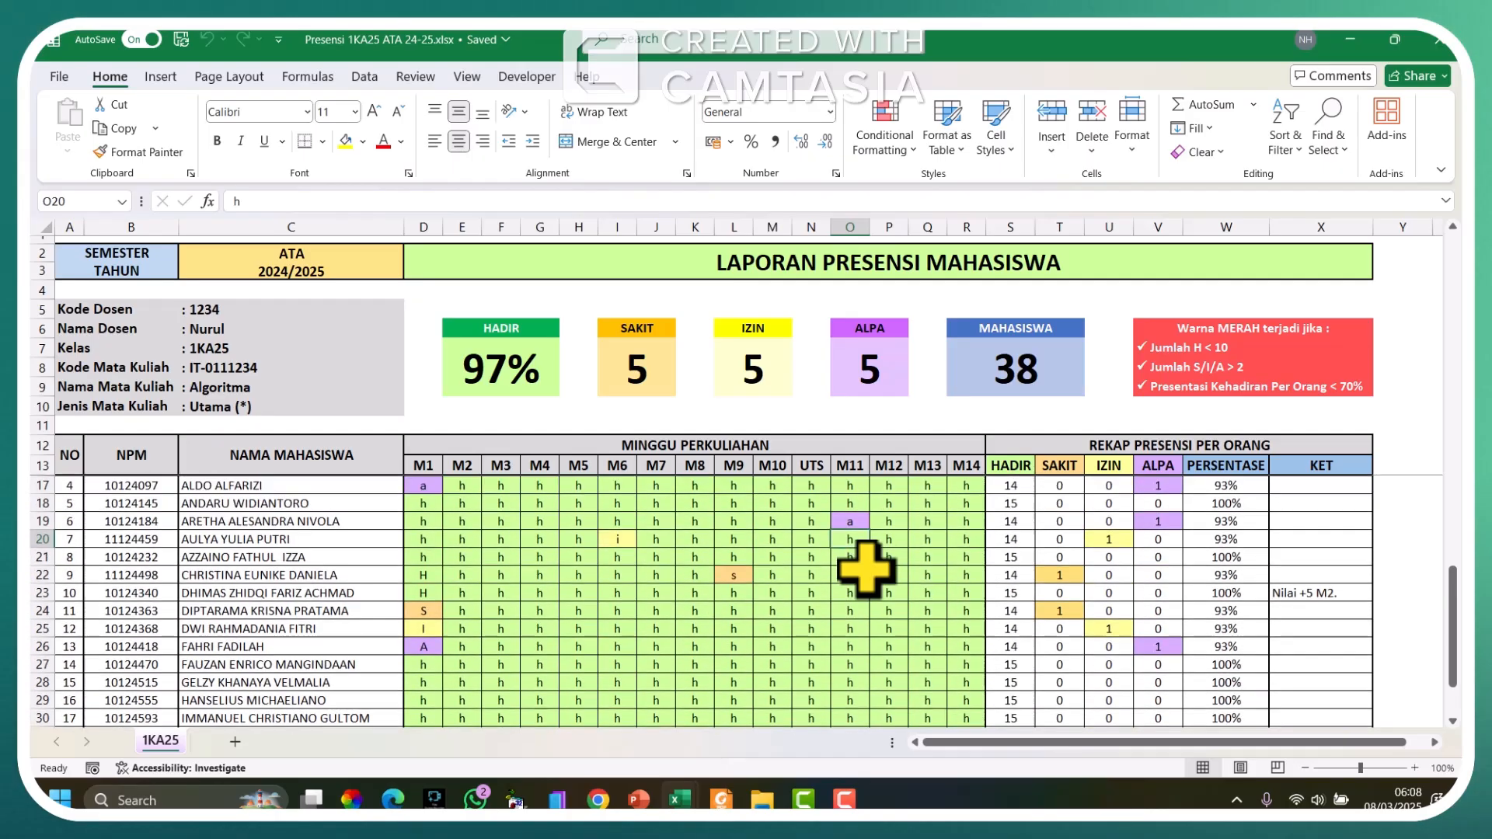